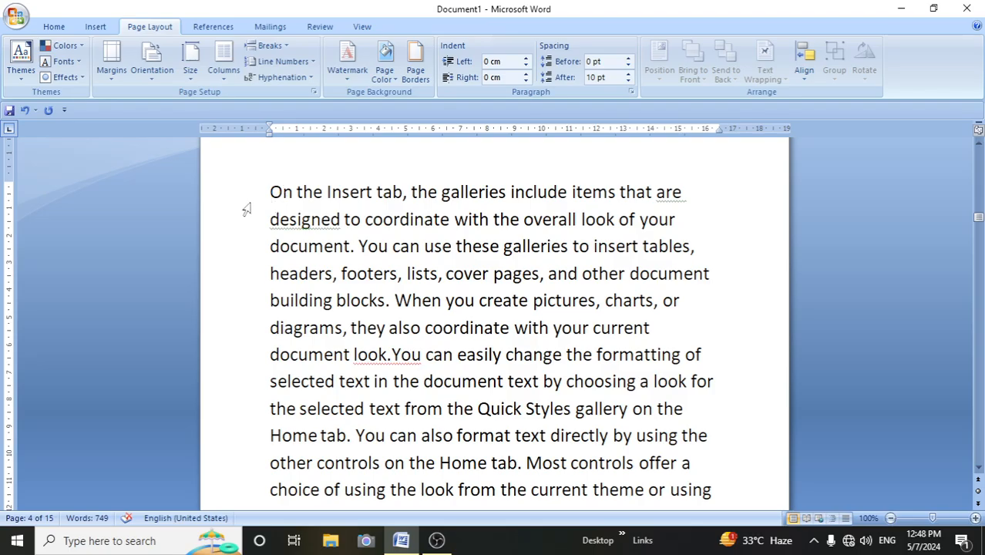
Insert a new line reading "Page layout" above the paragraph that begins "On the Insert tab".
key("Return")
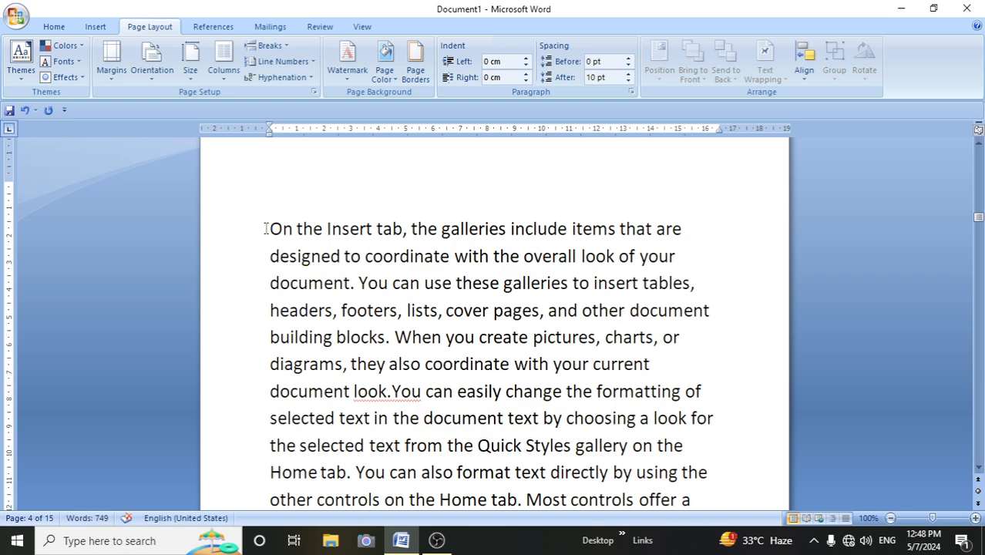
left_click(276, 203)
type("page layout")
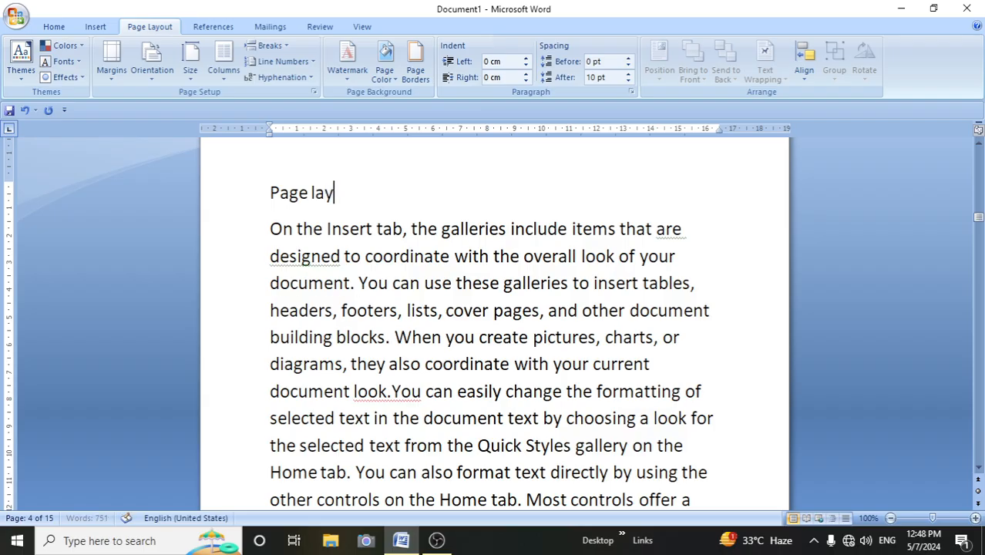
Add a line reading "Ms word" above the "Page layout" line.
left_click(270, 192)
key("Return")
left_click(267, 180)
type("m")
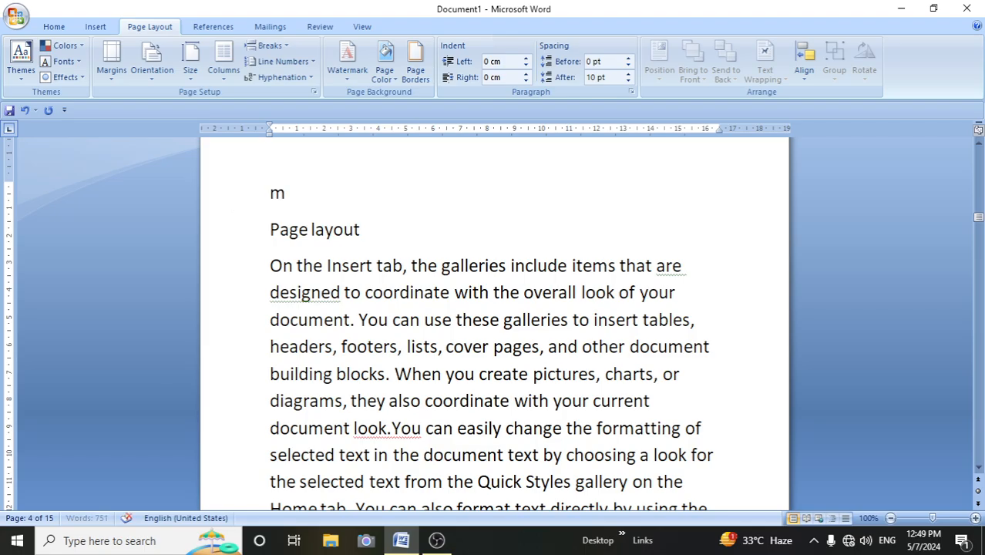
type("s word")
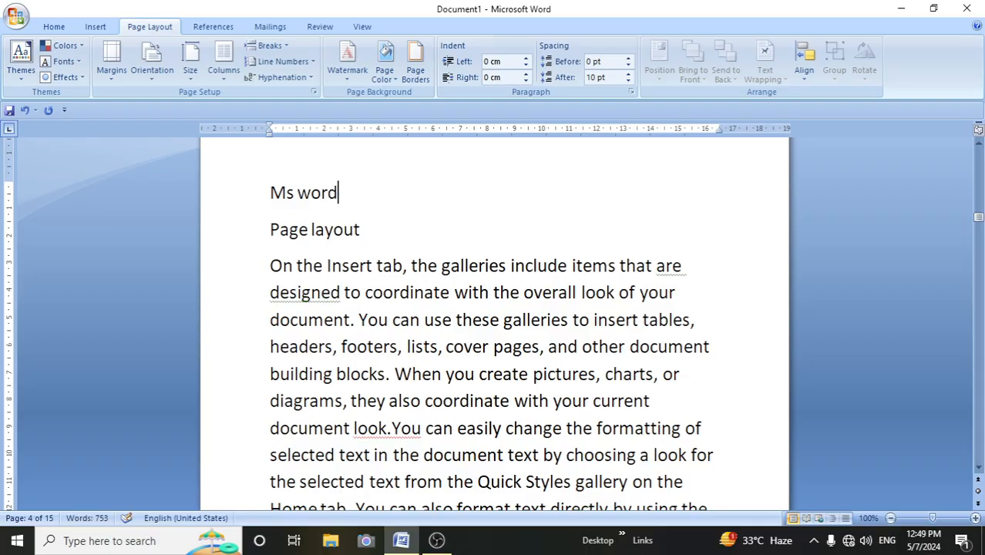
Apply the Title style to "Ms word" and the Heading 1 style to "Page layout".
left_click_drag(265, 181, 345, 188)
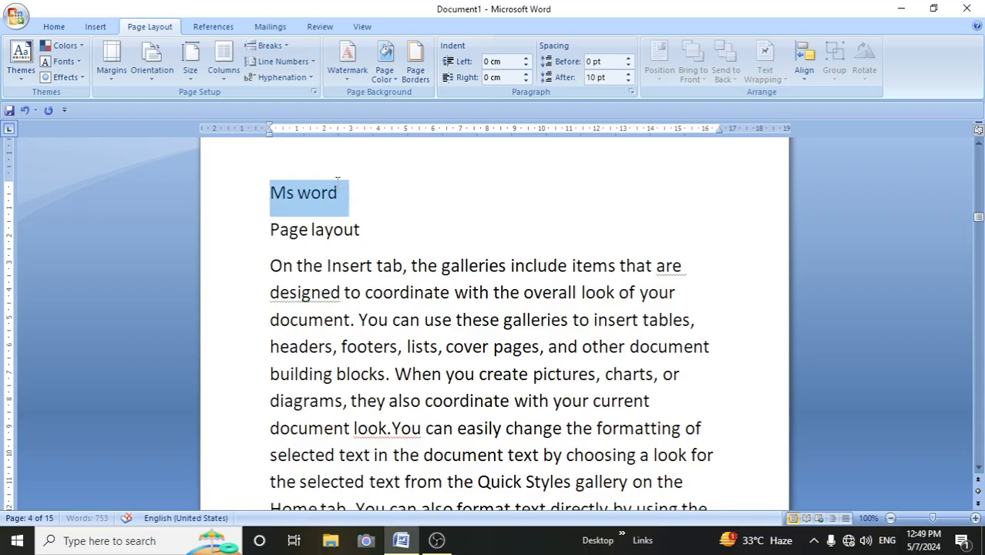
left_click(54, 26)
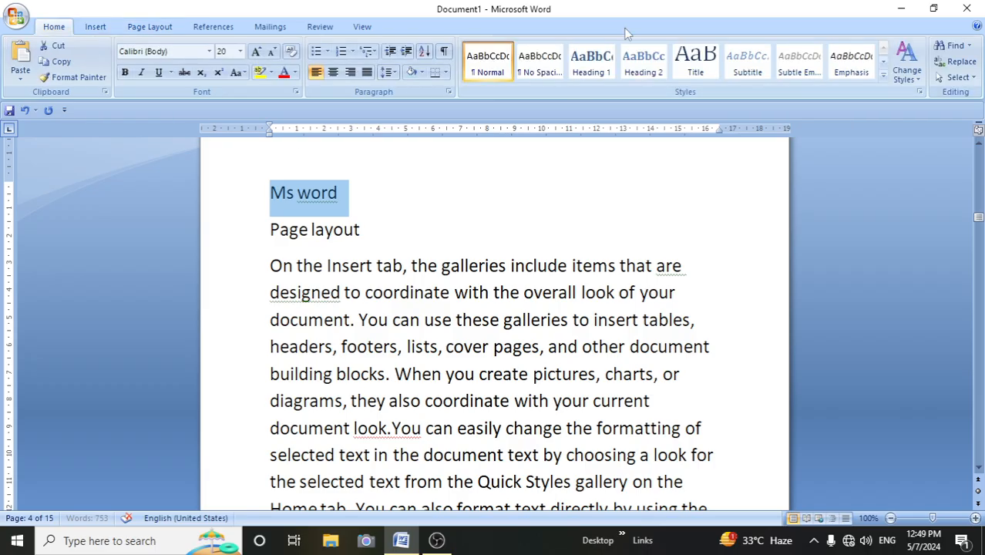
left_click(710, 65)
left_click_drag(279, 248, 451, 253)
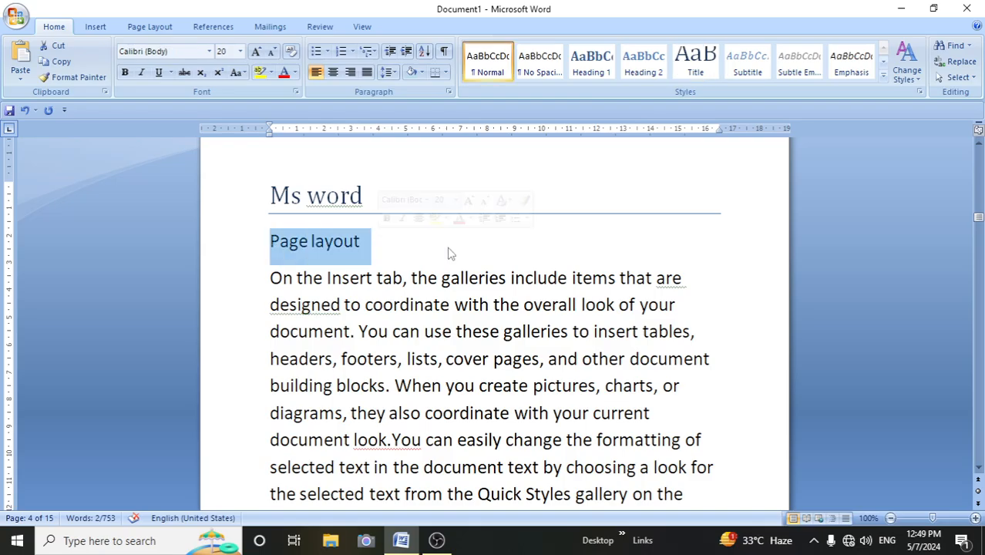
left_click(883, 74)
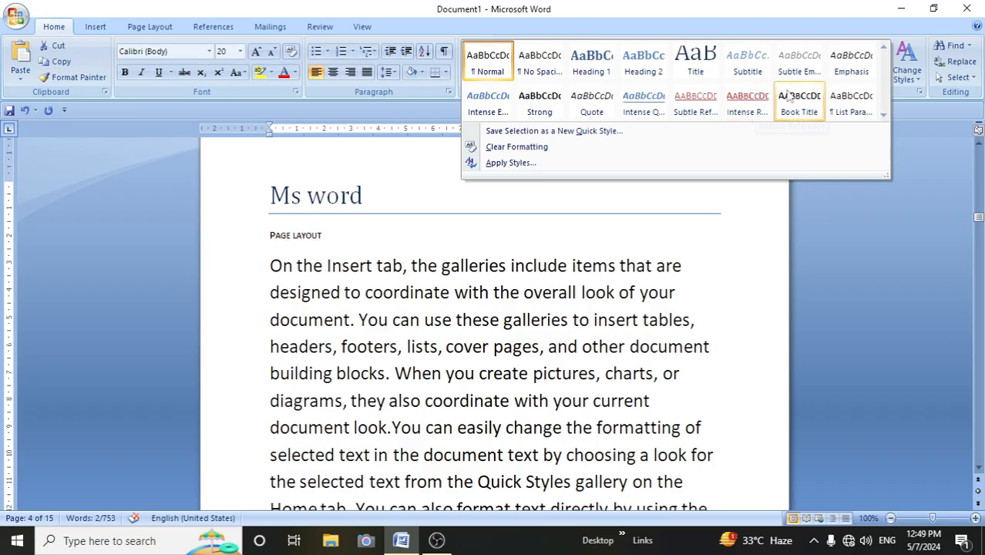
left_click(591, 63)
left_click(378, 322)
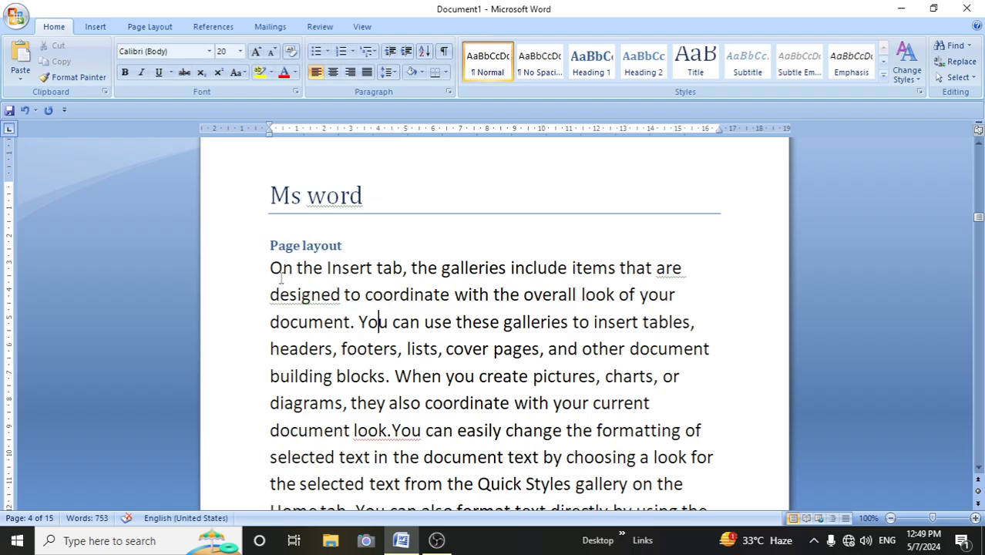
Apply the Strong style to the paragraph's opening text, up to "You can easily", and enlarge it to 20 pt.
left_click_drag(270, 267, 505, 429)
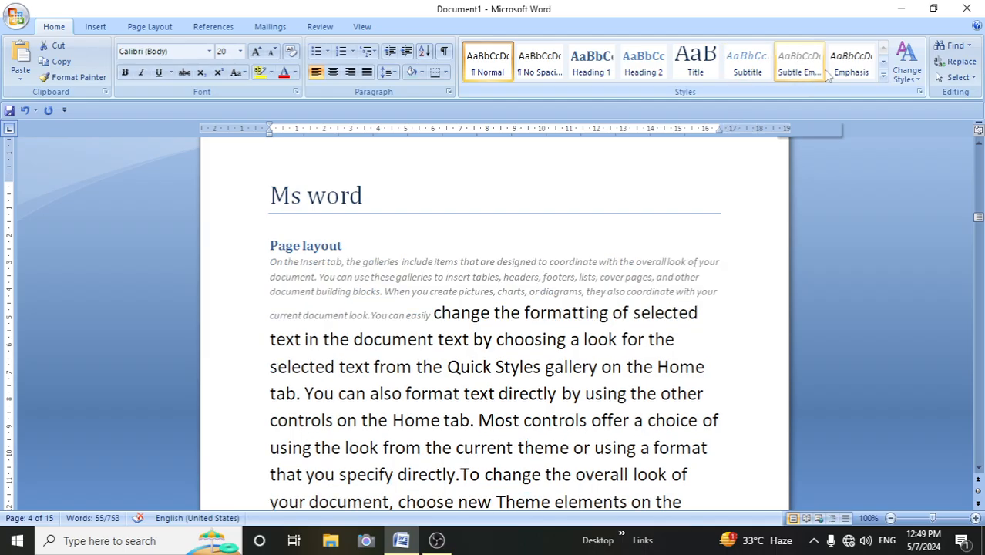
left_click(884, 74)
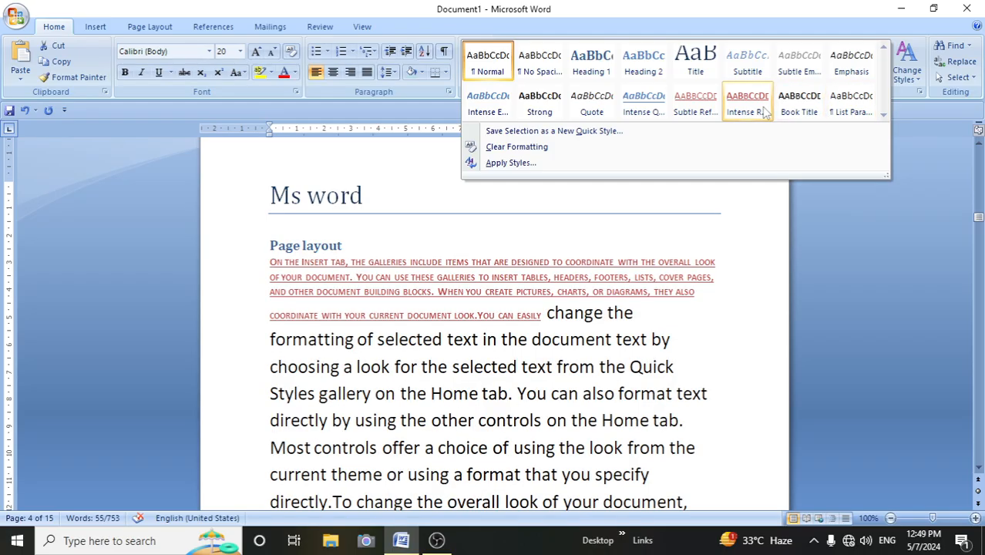
left_click(539, 114)
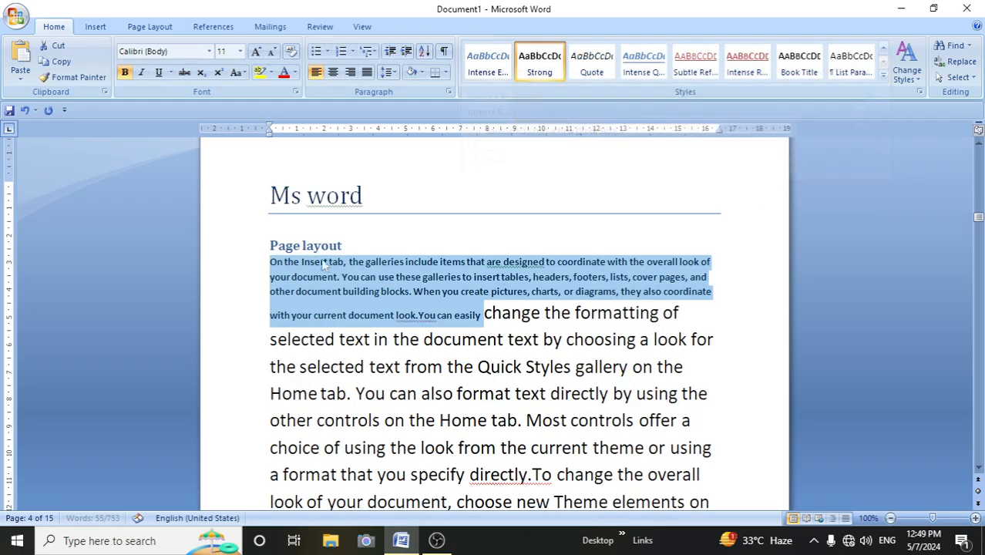
left_click(257, 51)
left_click(256, 51)
left_click(257, 51)
left_click(257, 51)
left_click(256, 51)
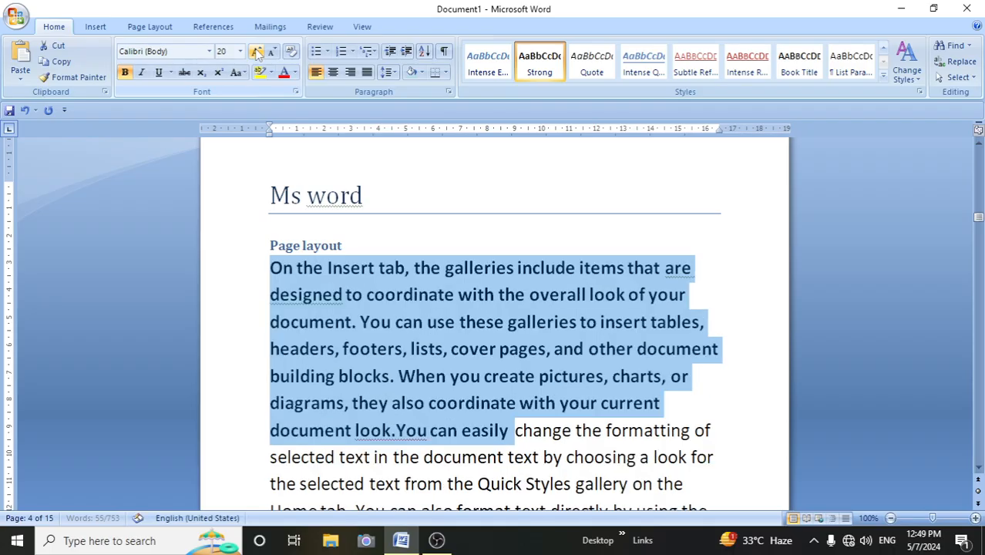
Enlarge the "Page layout" heading to 20 pt.
left_click_drag(269, 245, 356, 245)
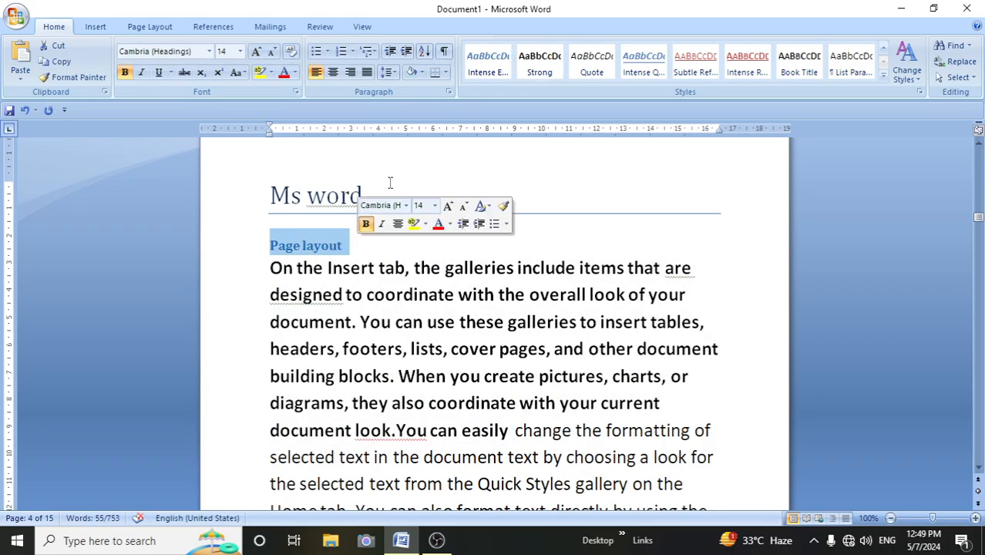
left_click(256, 51)
left_click(256, 50)
left_click(257, 51)
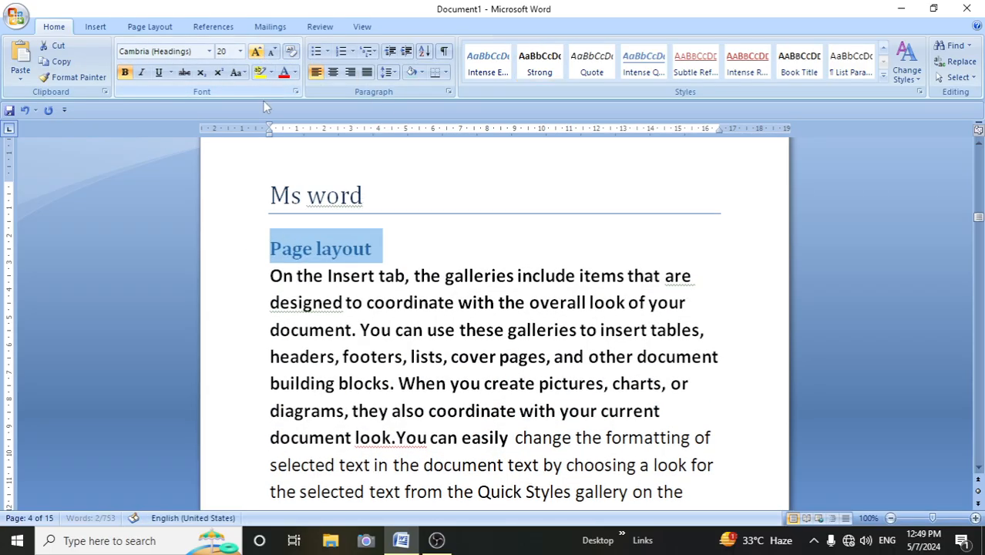
left_click(496, 341)
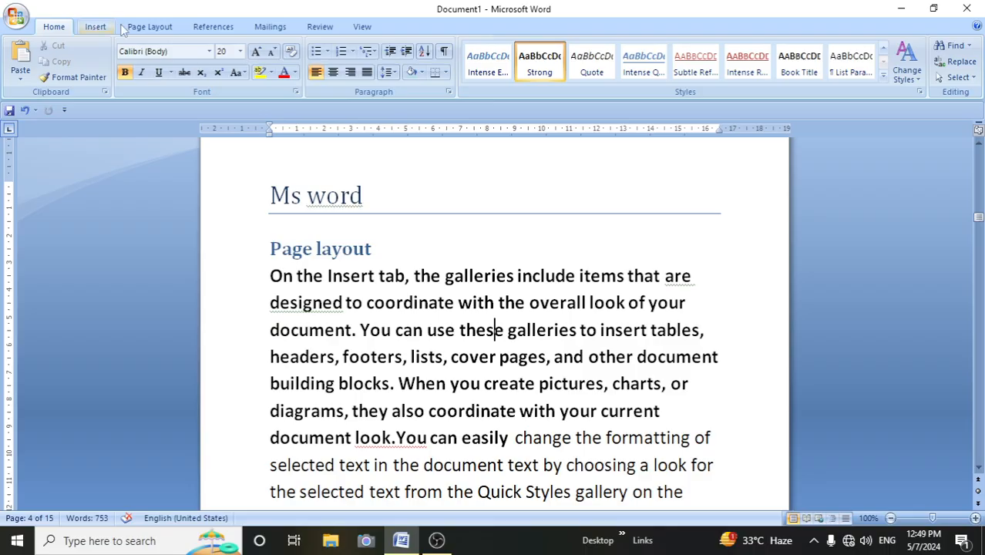
Save the document's current theme as Theme1 in the Document Themes folder.
left_click(145, 26)
left_click(21, 60)
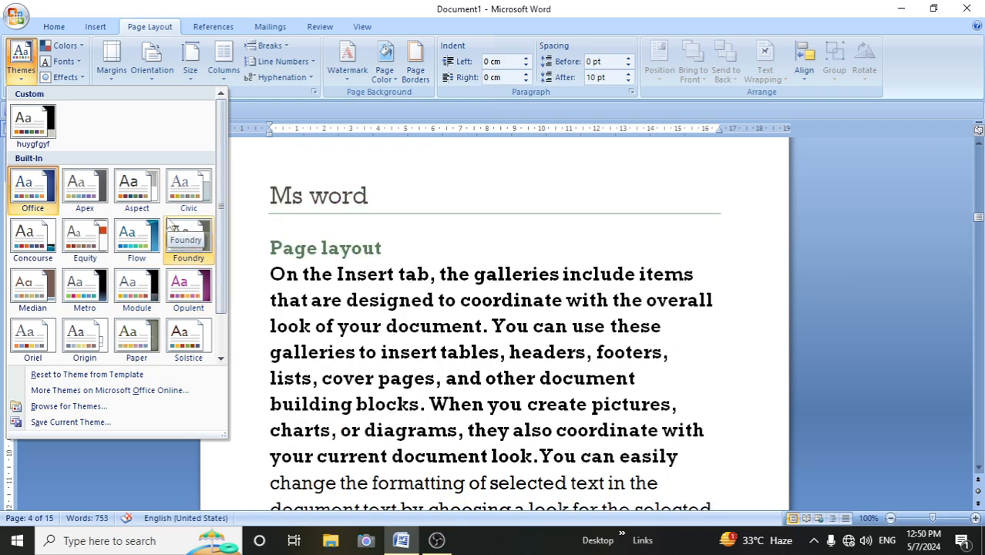
left_click(290, 319)
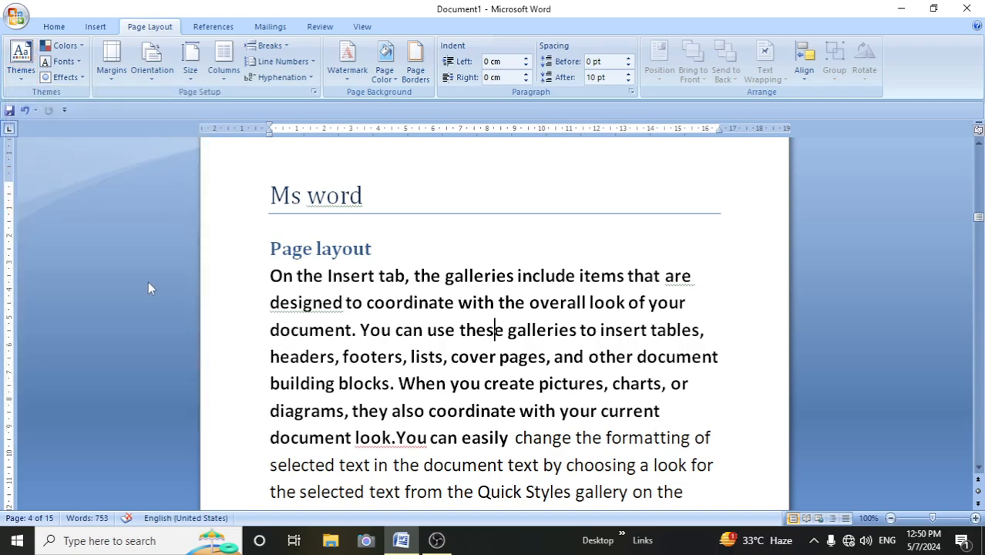
left_click(22, 61)
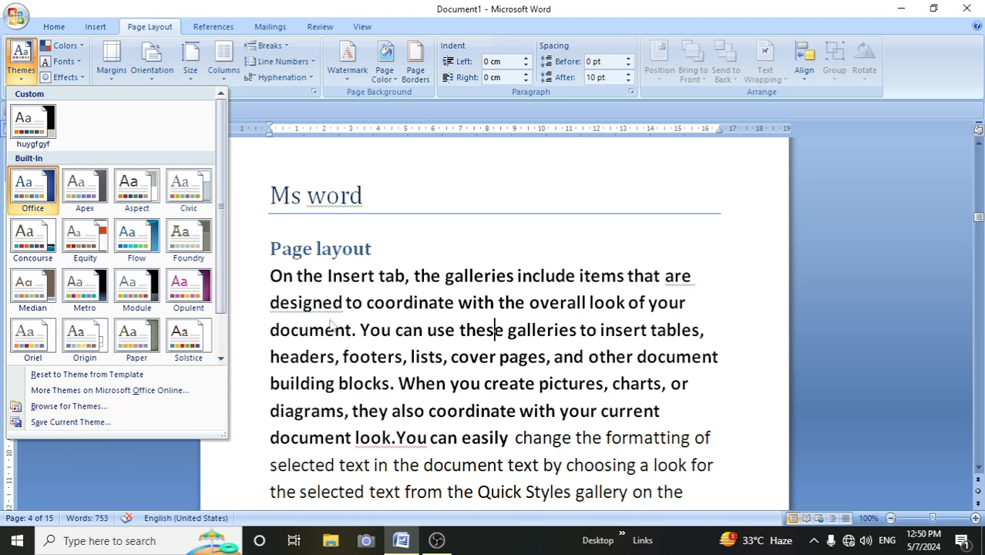
left_click(43, 423)
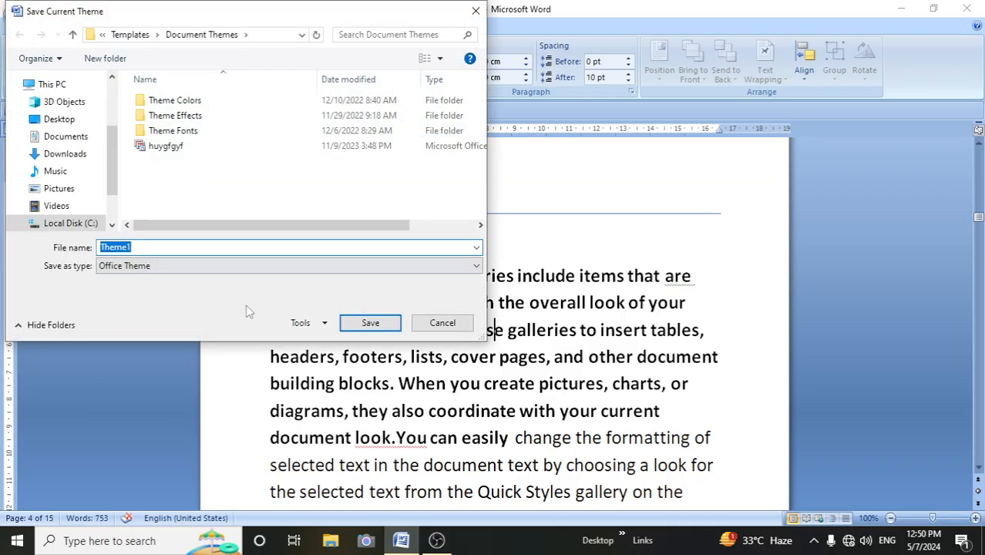
left_click(369, 326)
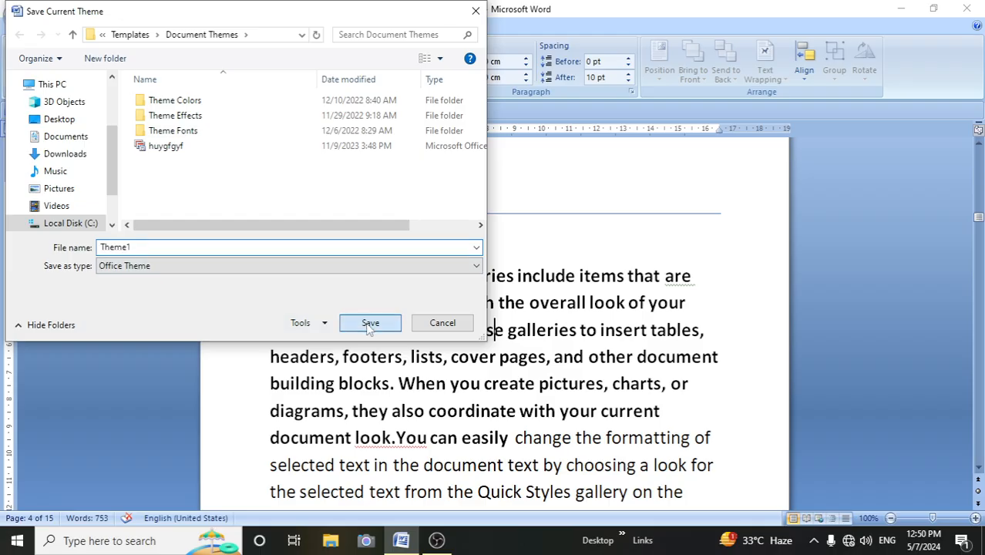
Reset the document to the theme from its template.
left_click(21, 62)
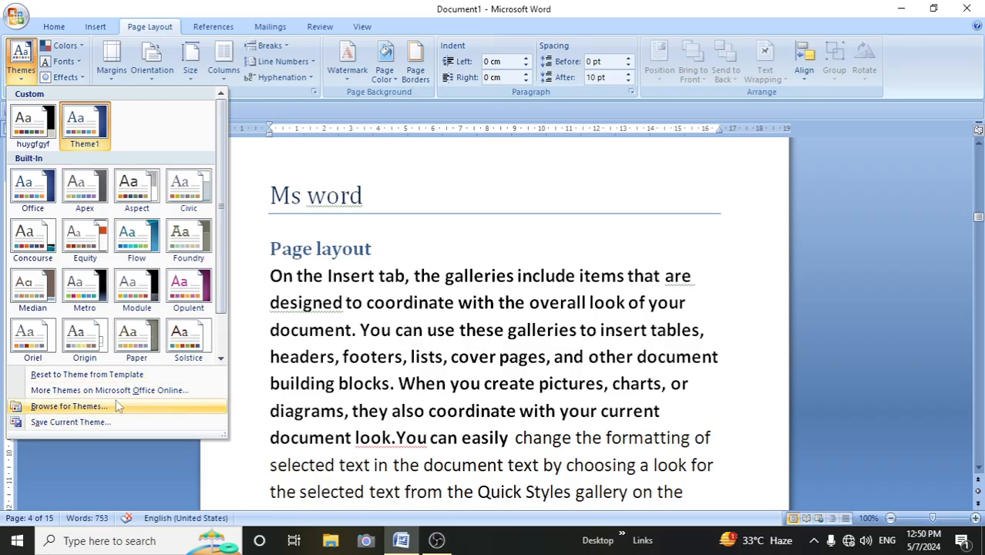
left_click(28, 376)
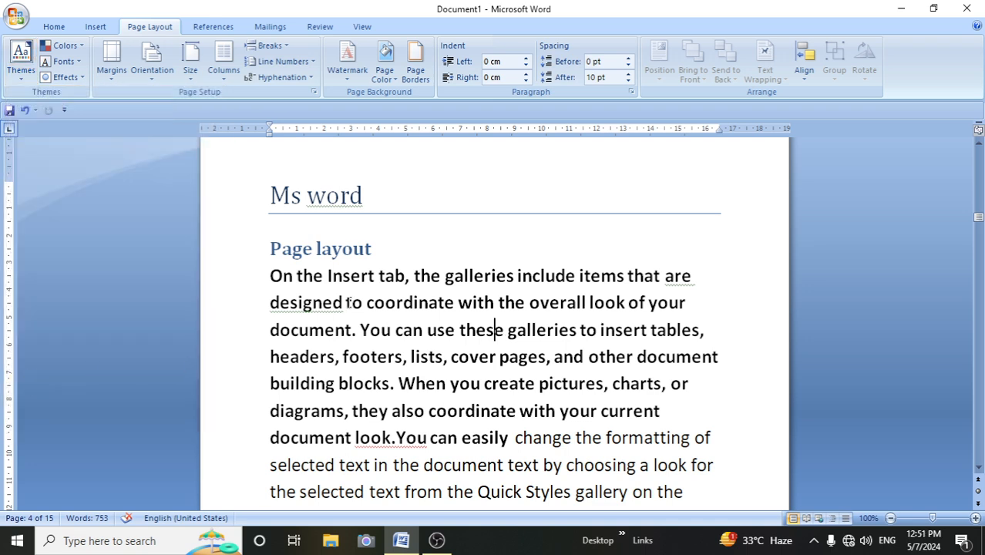
scroll(375, 318, "down", 3)
scroll(374, 317, "up", 4)
scroll(374, 318, "up", 3)
scroll(375, 317, "down", 5)
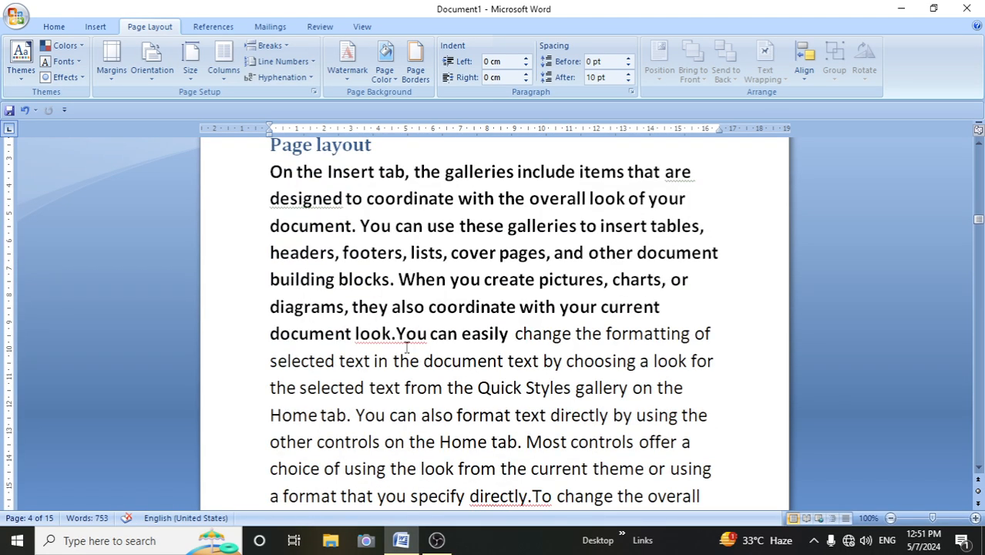
Select the text from "a format that you specify" to "restore the look of your document to the" and apply the Equity theme.
scroll(406, 348, "down", 3)
left_click_drag(269, 255, 650, 420)
left_click(22, 63)
left_click(74, 229)
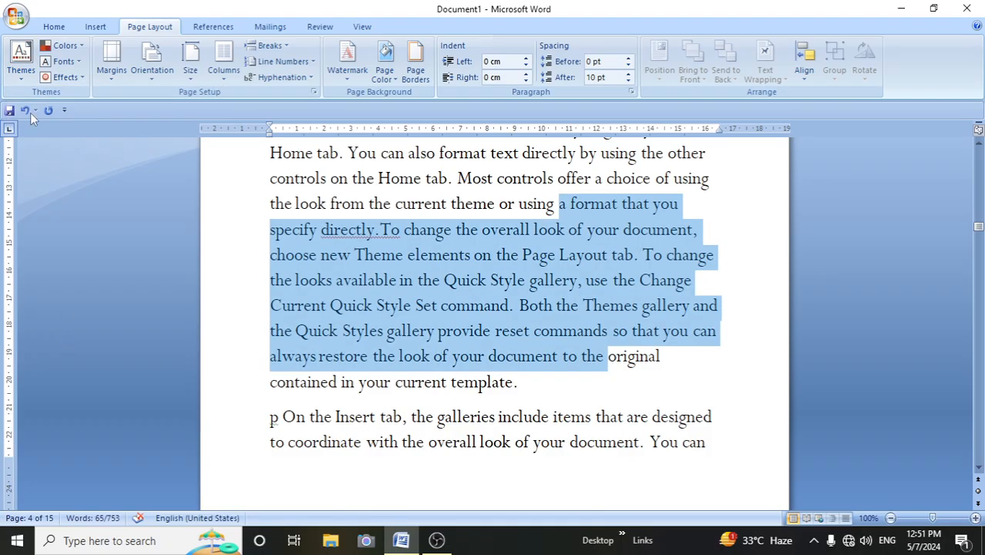
Replace the Equity theme with the template's theme and deselect the text.
left_click(22, 63)
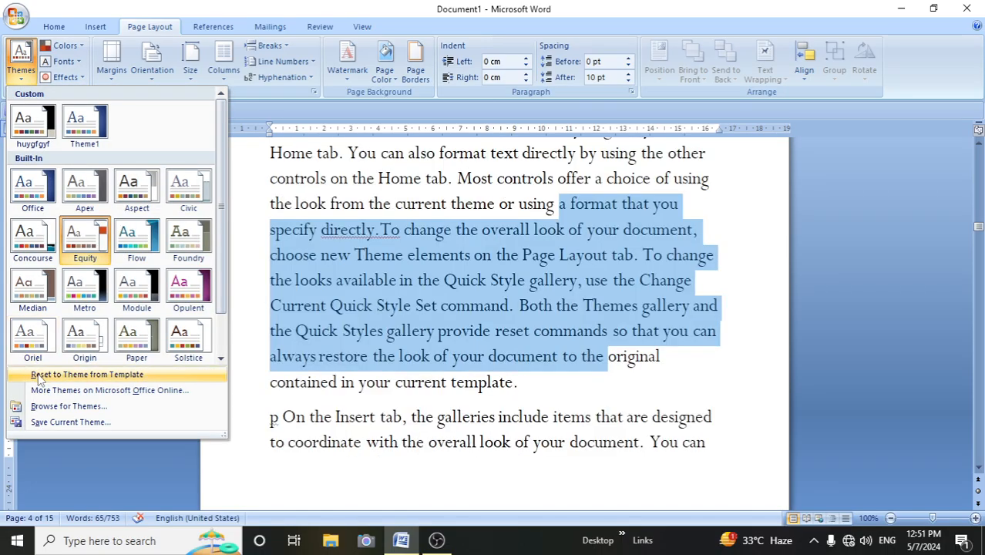
left_click(39, 375)
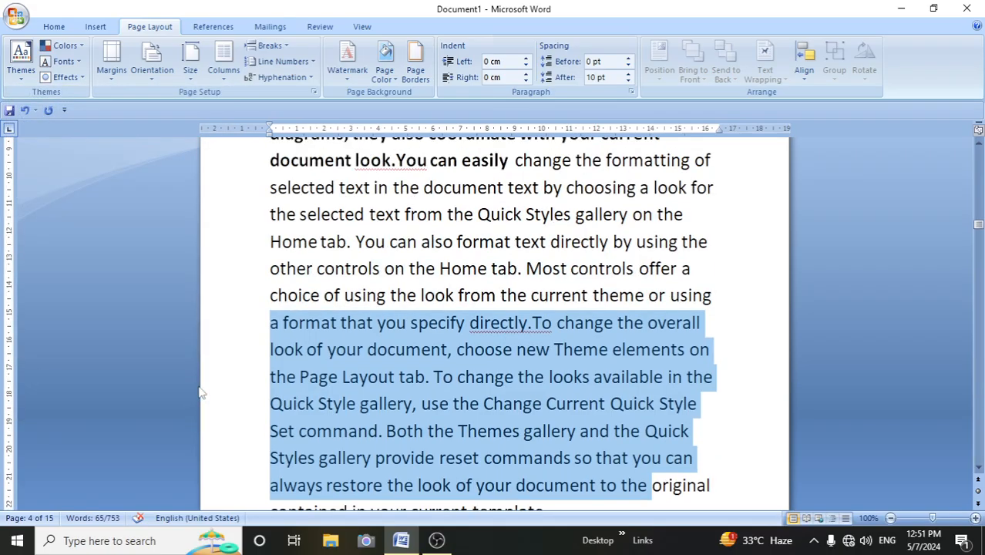
scroll(199, 393, "down", 1)
left_click(257, 384)
left_click(416, 256)
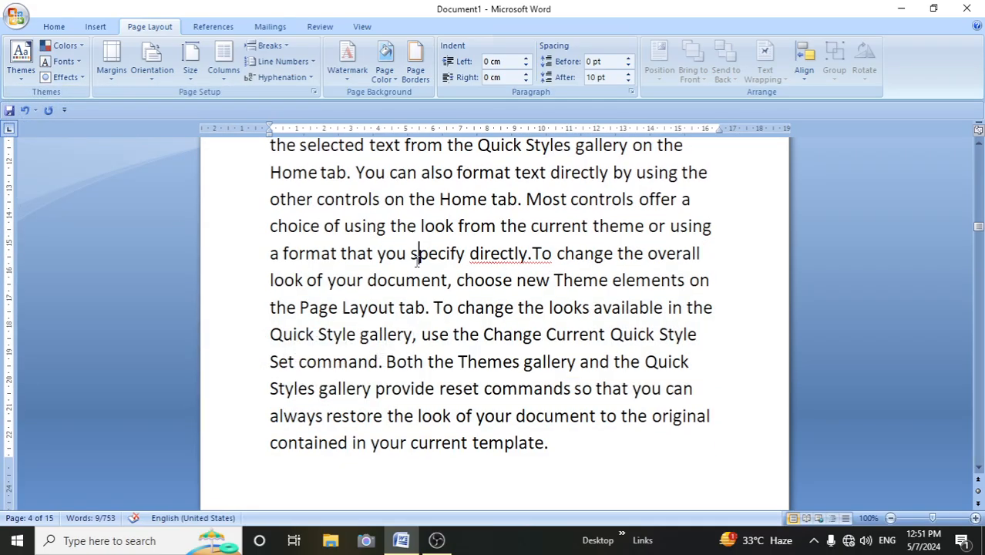
scroll(362, 346, "up", 2)
scroll(362, 346, "up", 3)
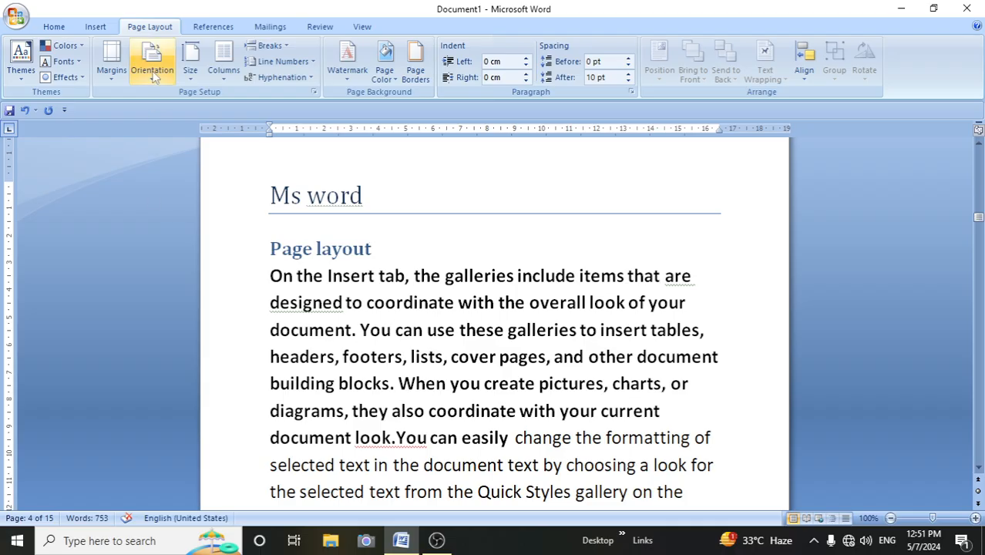
Change the theme colors to Foundry and the theme fonts to Concourse.
left_click(78, 46)
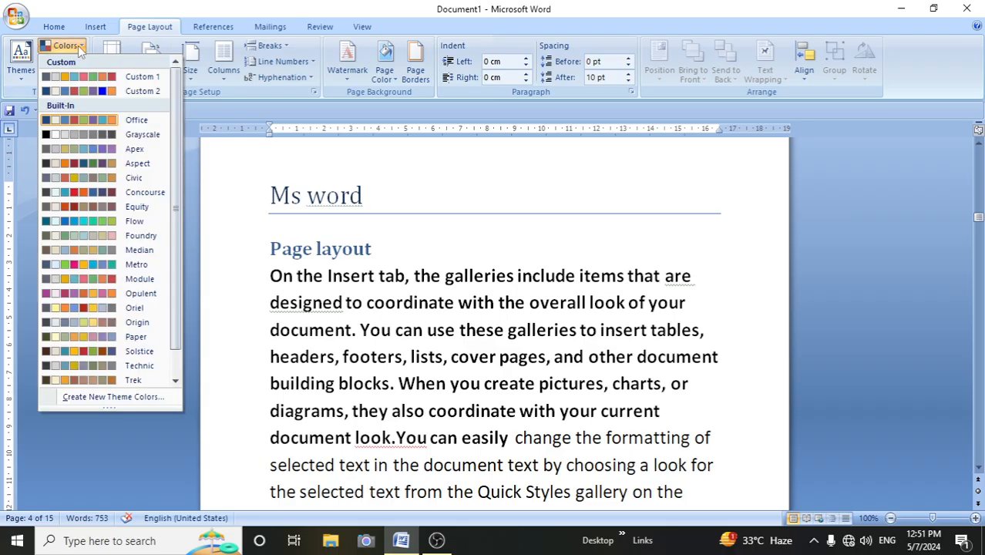
left_click(86, 236)
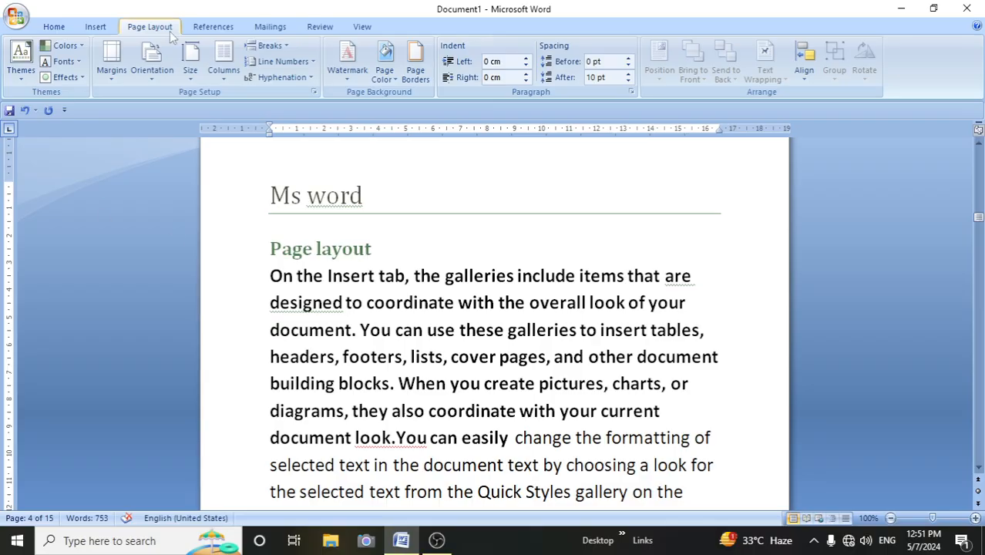
left_click(64, 61)
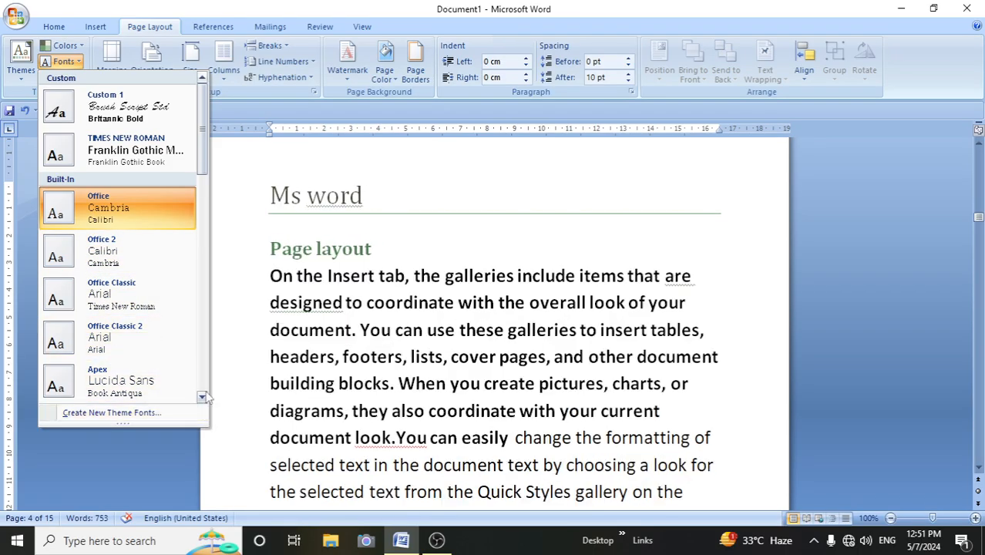
scroll(183, 395, "down", 4)
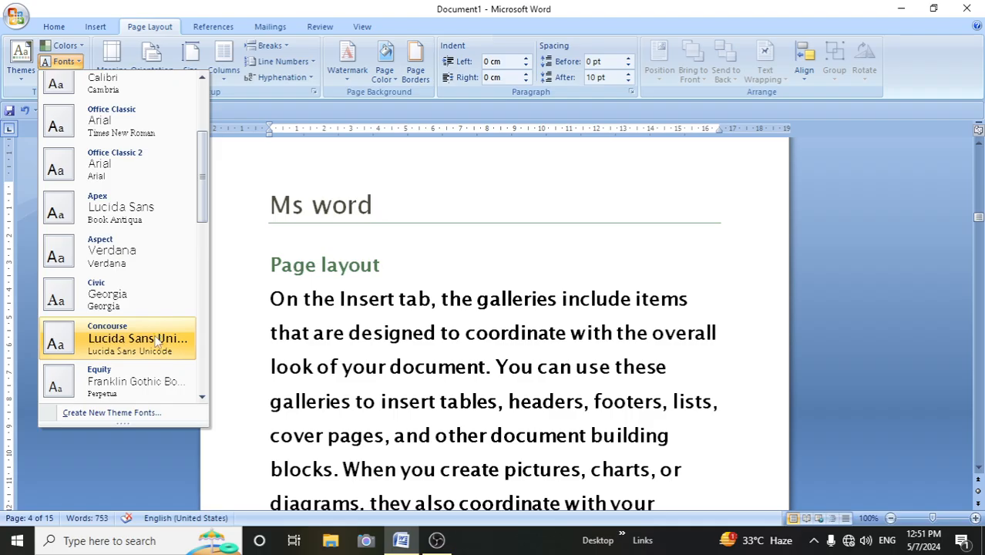
left_click(155, 348)
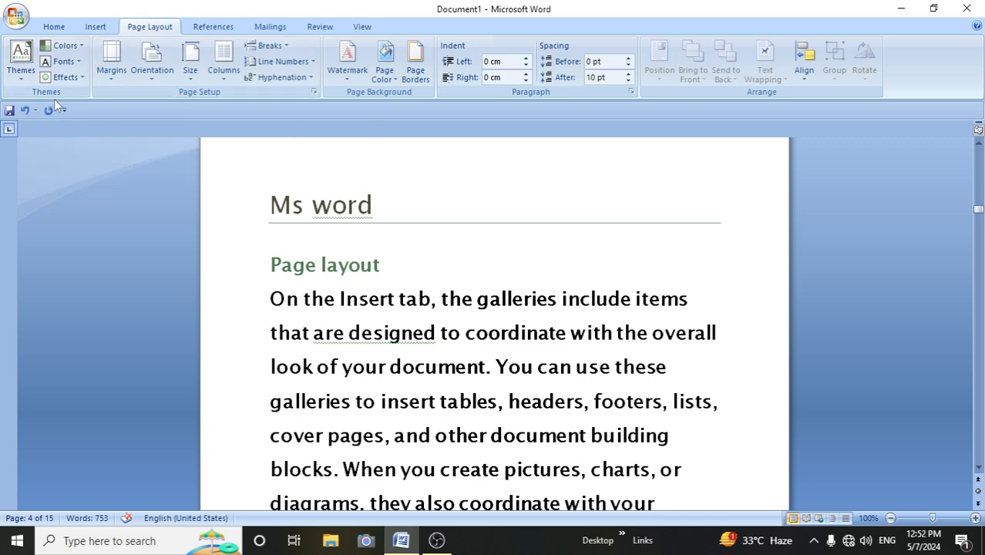
Apply the Paper theme effects to the document.
left_click(65, 77)
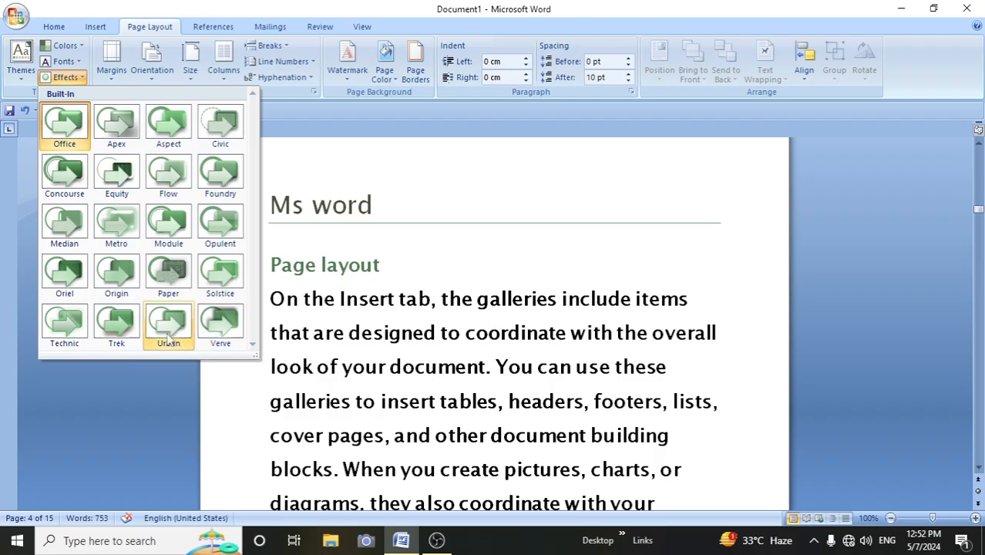
left_click(168, 273)
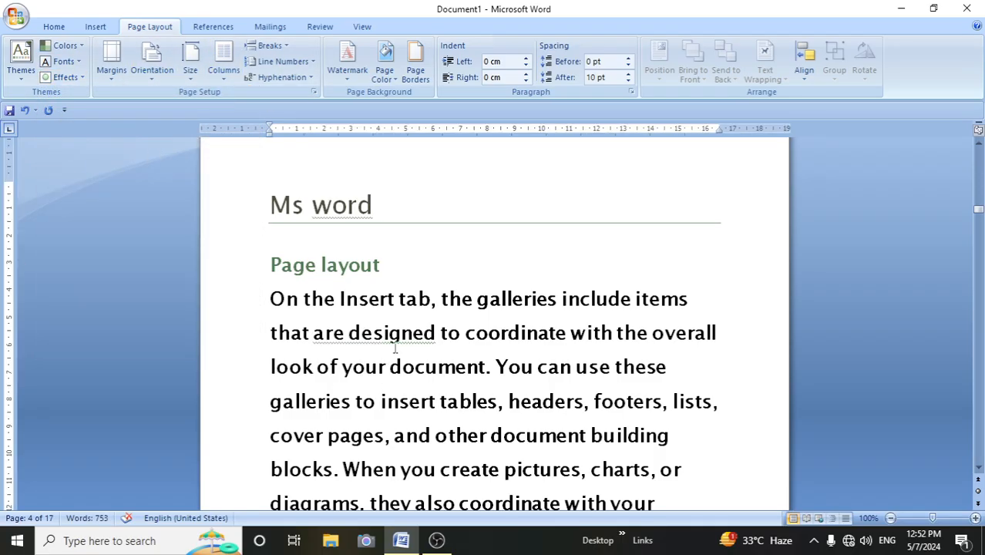
scroll(395, 347, "down", 3)
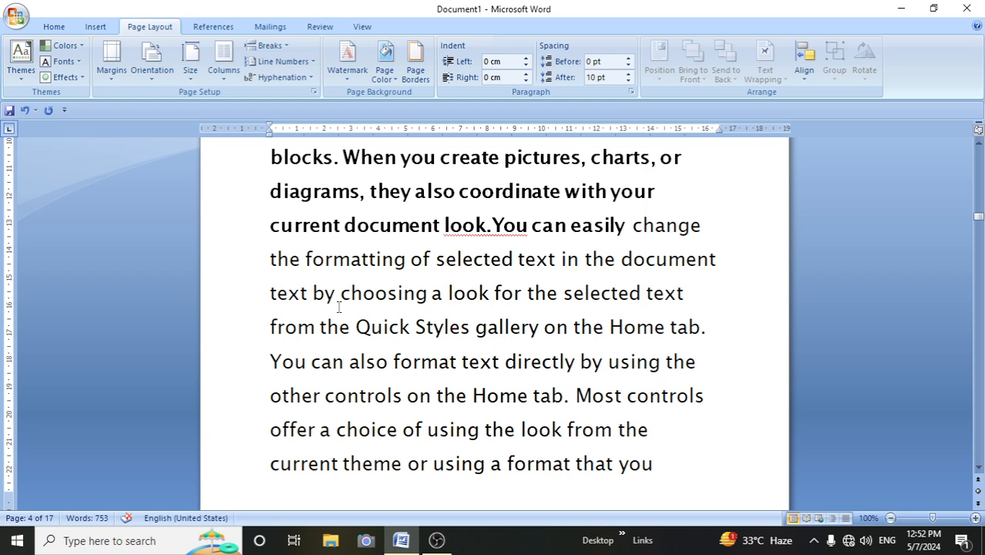
Look over the available margin presets and examine the text of the Page layout section across its pages.
left_click(119, 81)
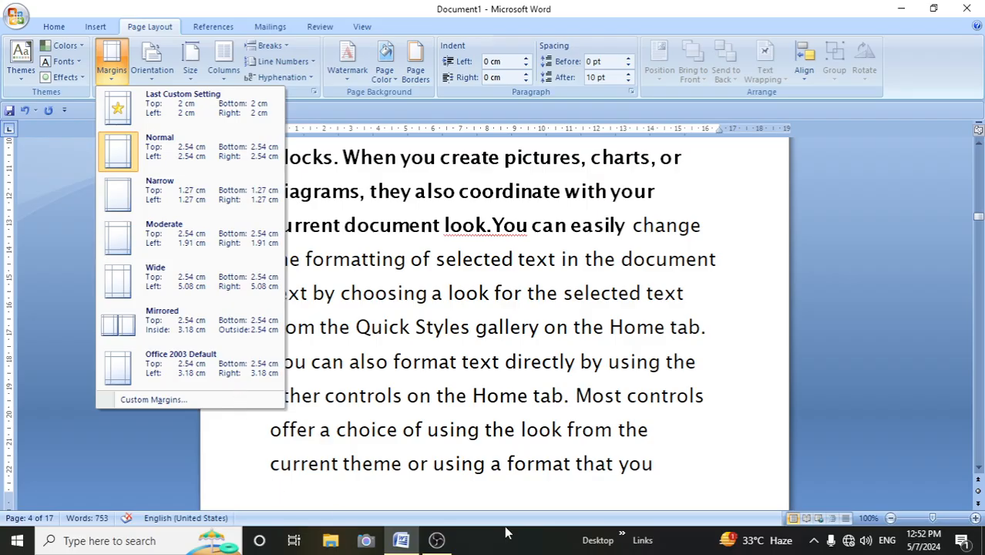
left_click(740, 347)
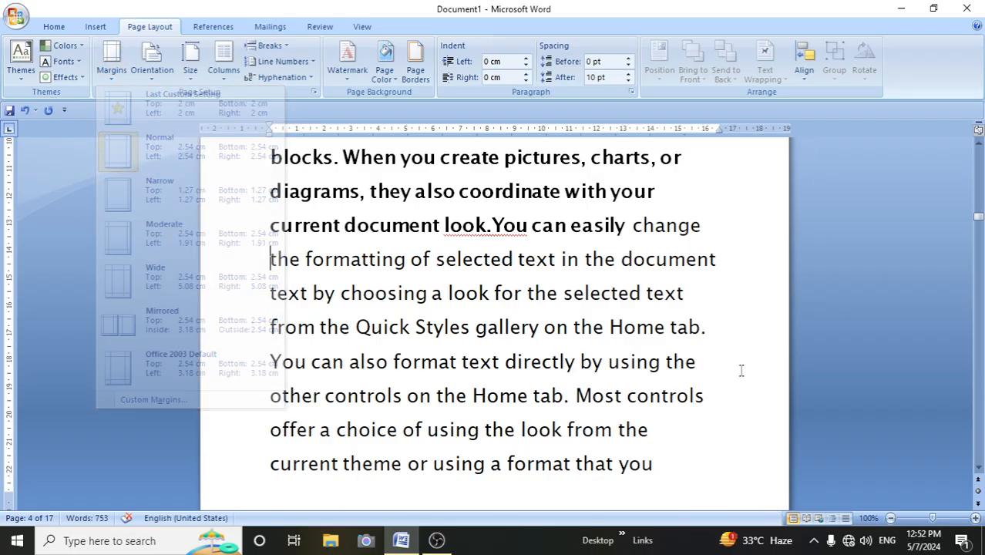
scroll(743, 416, "up", 2)
scroll(744, 480, "up", 3)
scroll(744, 479, "up", 5)
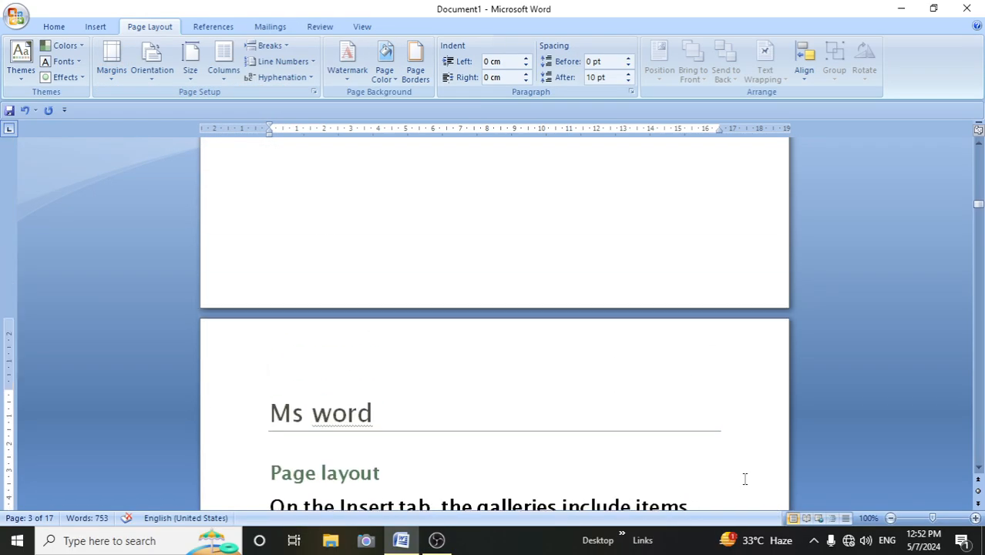
scroll(744, 479, "down", 5)
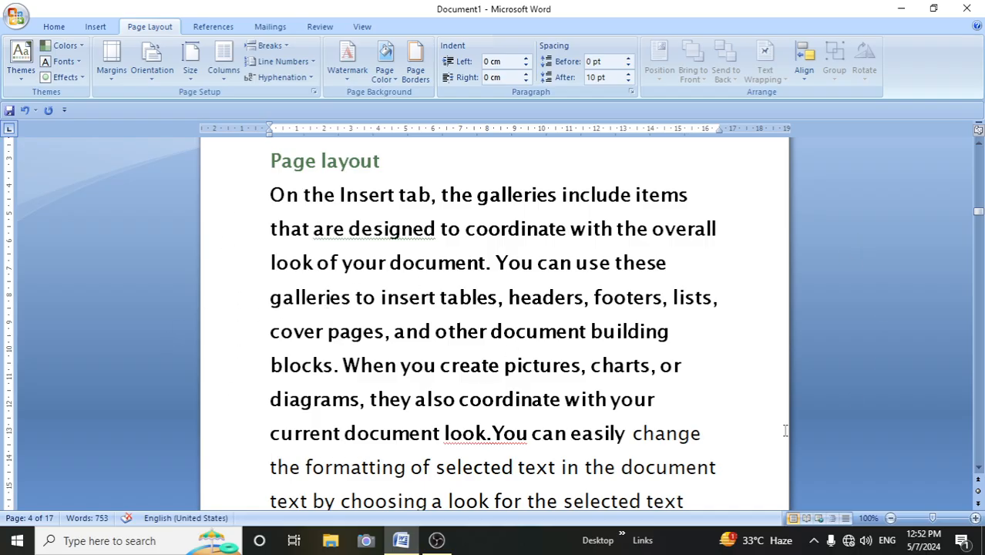
scroll(308, 347, "down", 3)
scroll(308, 347, "down", 5)
scroll(308, 348, "down", 3)
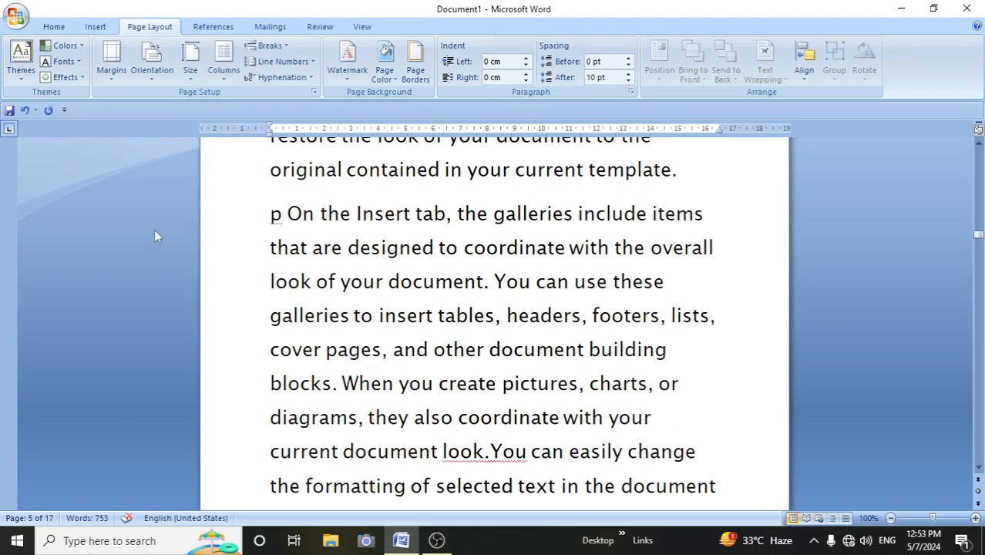
scroll(370, 282, "up", 5)
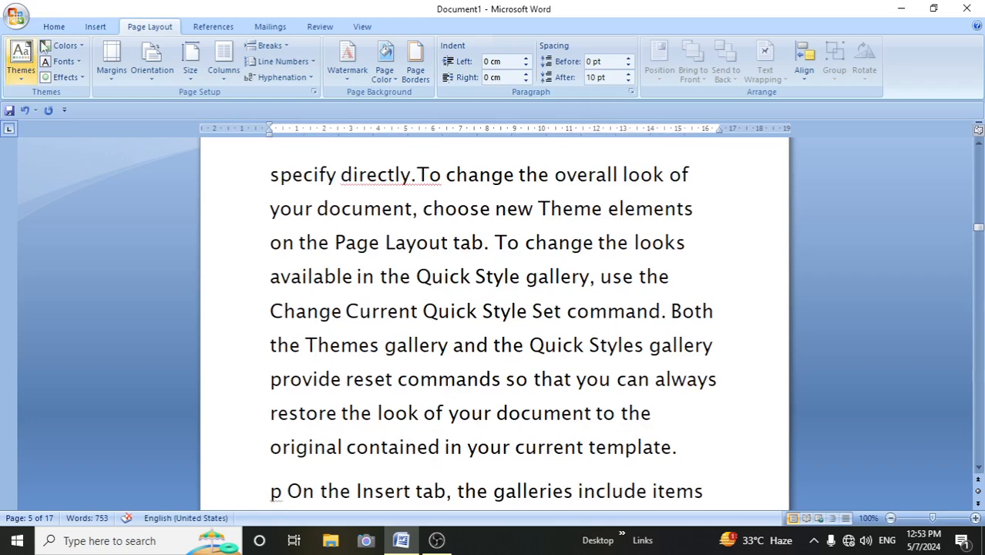
Try the Narrow margin preset on the Page layout section, and switch it to the Moderate preset.
left_click(112, 63)
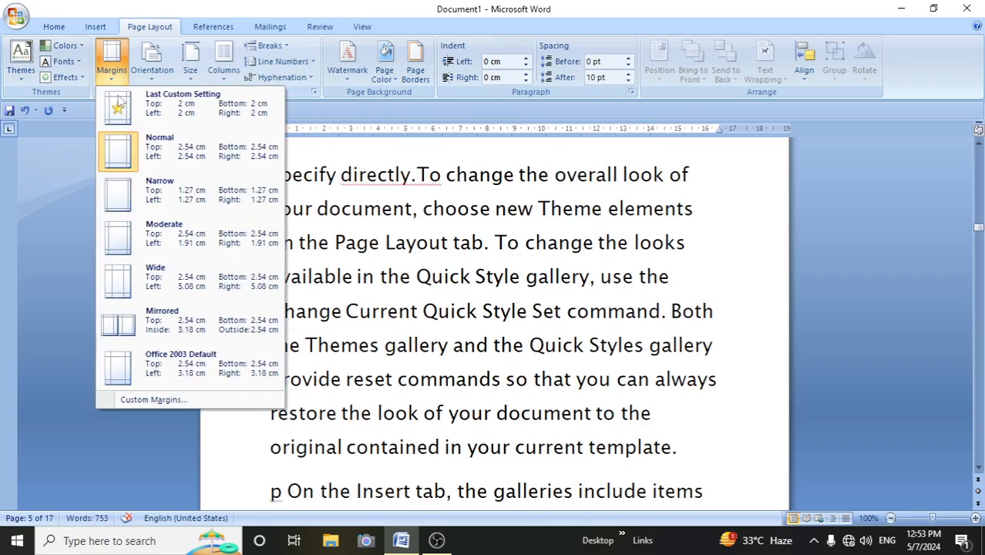
left_click(172, 182)
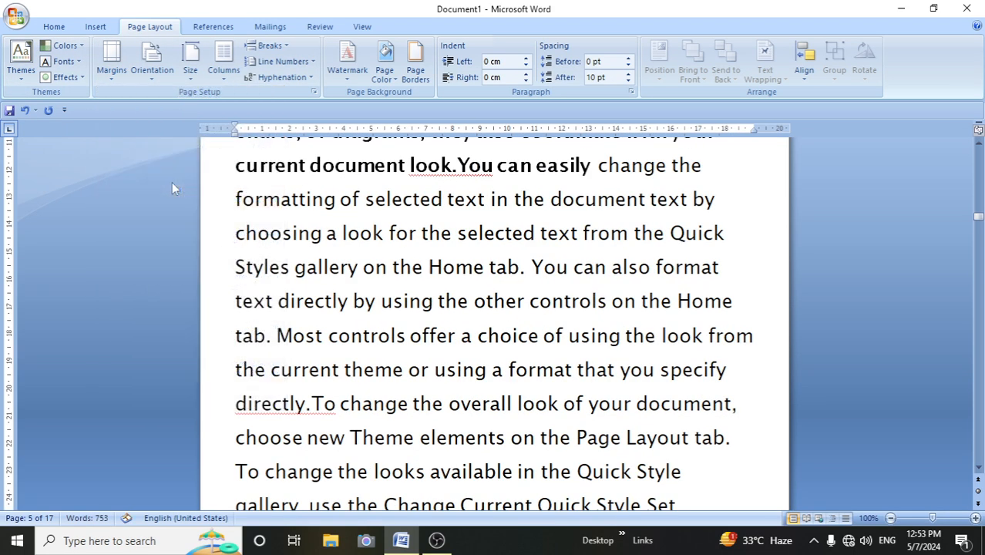
left_click(117, 77)
left_click(140, 238)
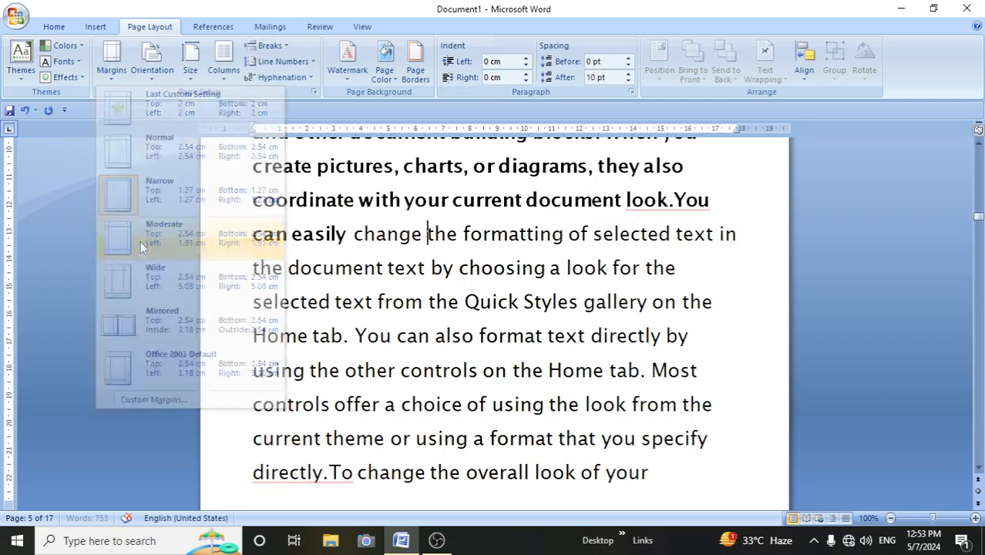
Open the custom margin settings for the section, accept them as they are, and check the margin presets again.
left_click(107, 74)
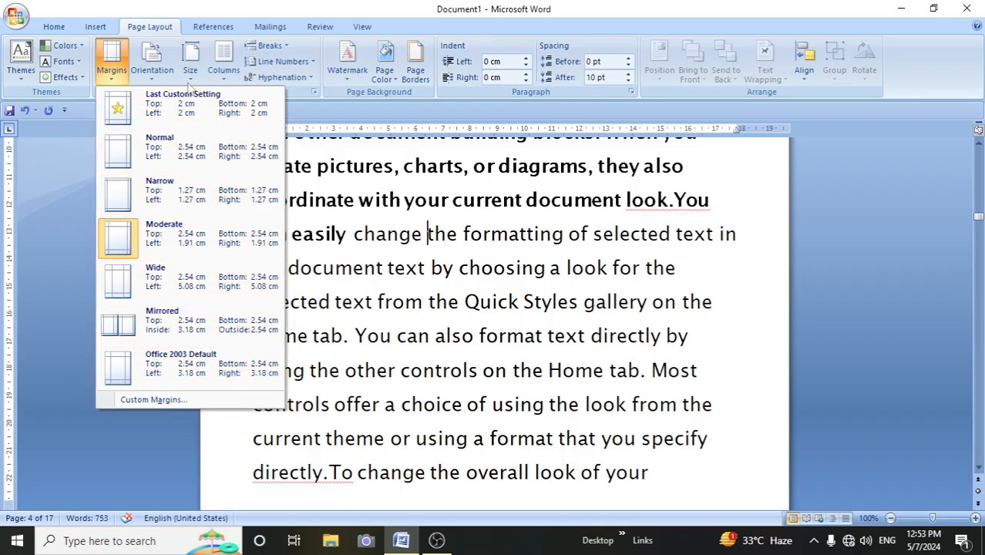
left_click(153, 399)
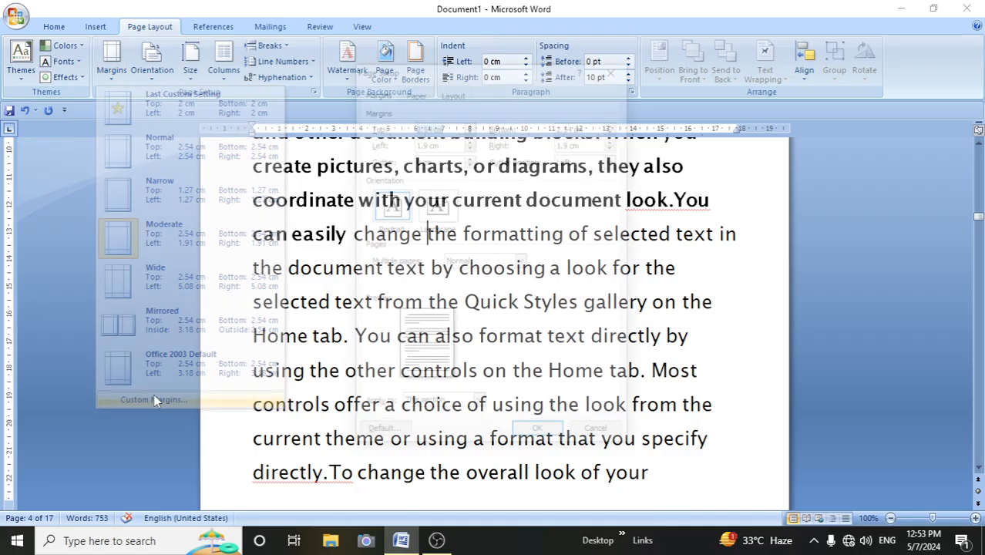
left_click(451, 128)
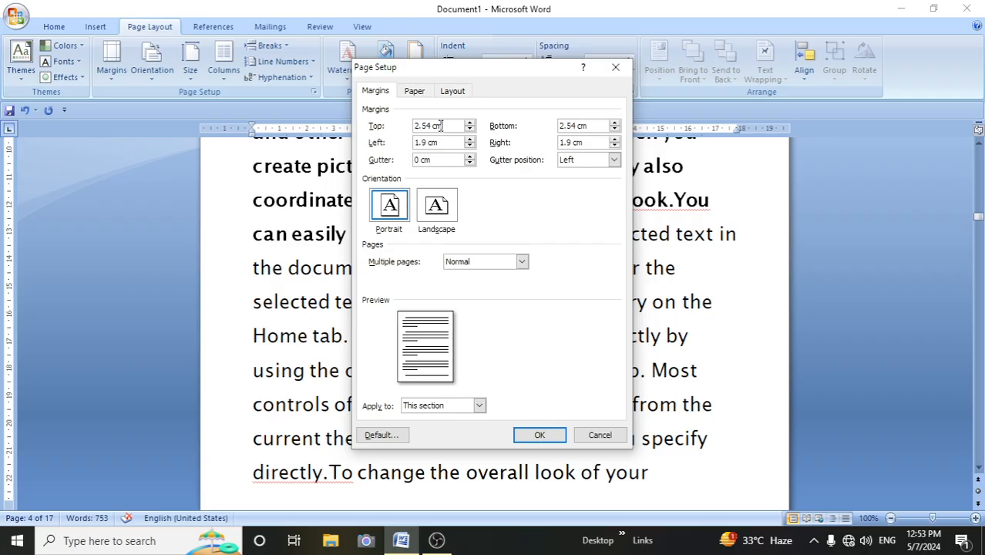
left_click(553, 437)
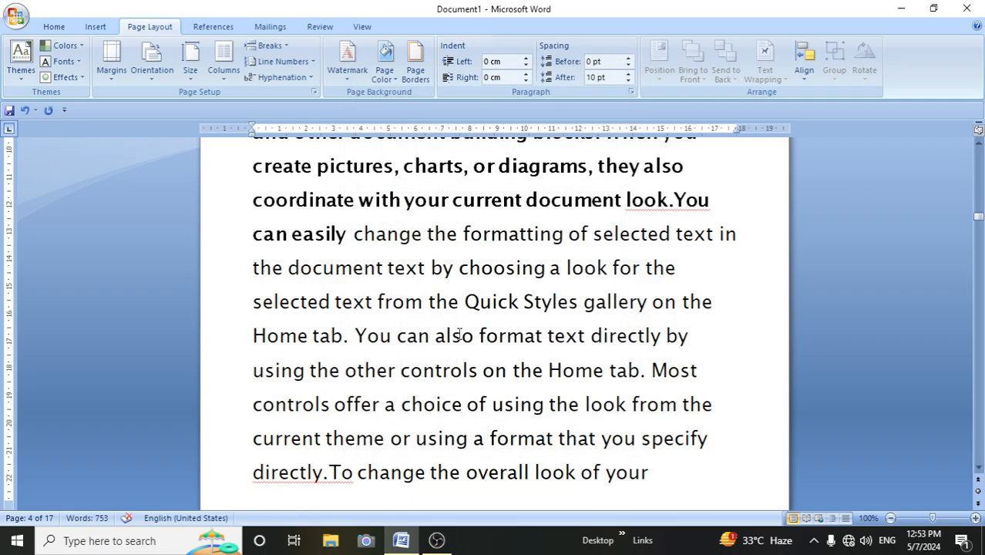
left_click(121, 80)
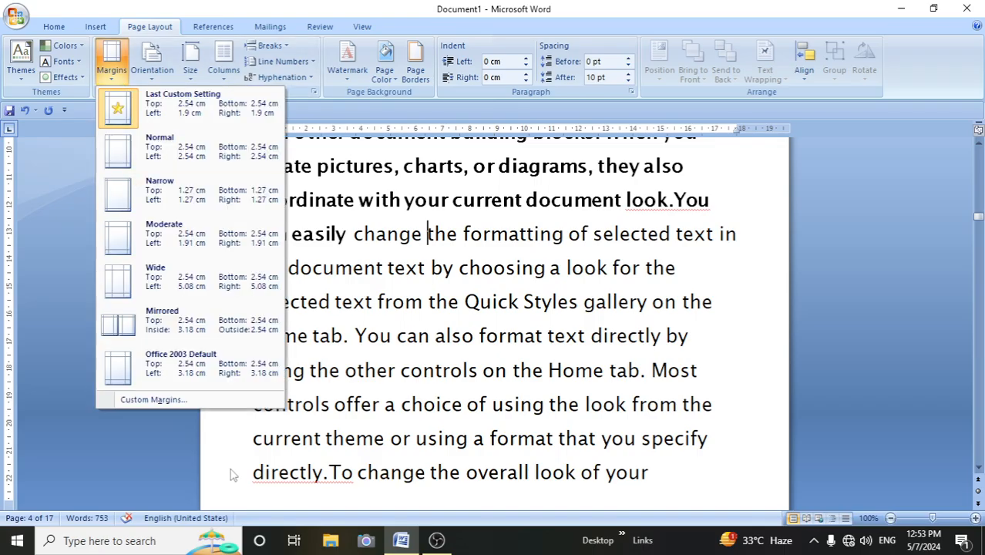
left_click(230, 327)
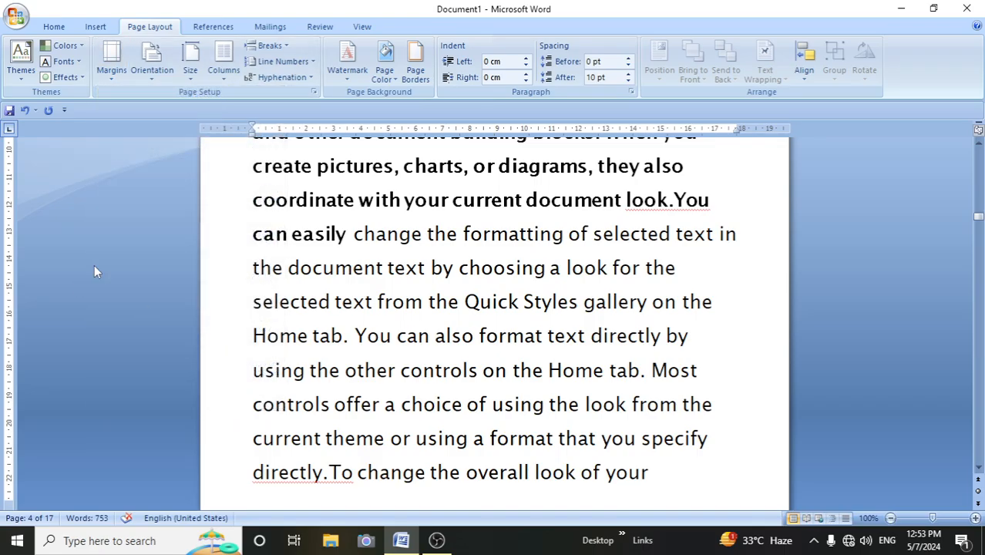
scroll(354, 353, "up", 1)
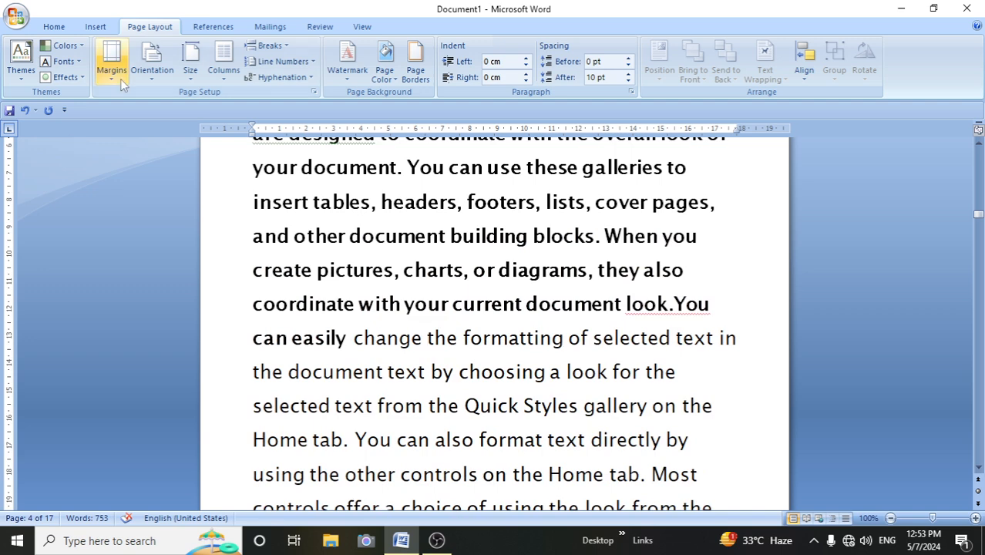
Change the Page layout section's orientation to Landscape and look over its pages.
left_click(156, 81)
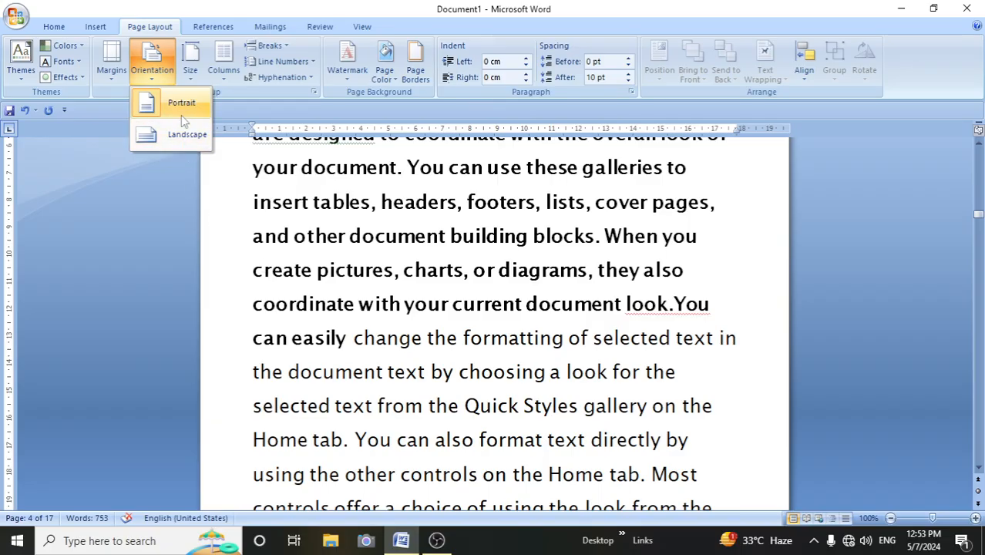
scroll(291, 326, "up", 2)
scroll(290, 325, "up", 5)
scroll(291, 325, "down", 6)
scroll(291, 325, "down", 2)
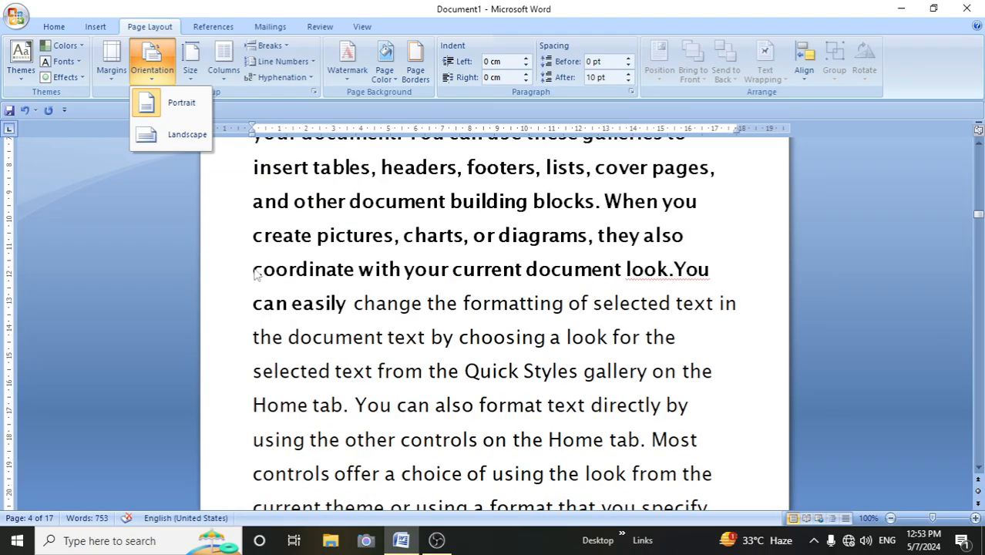
left_click(187, 134)
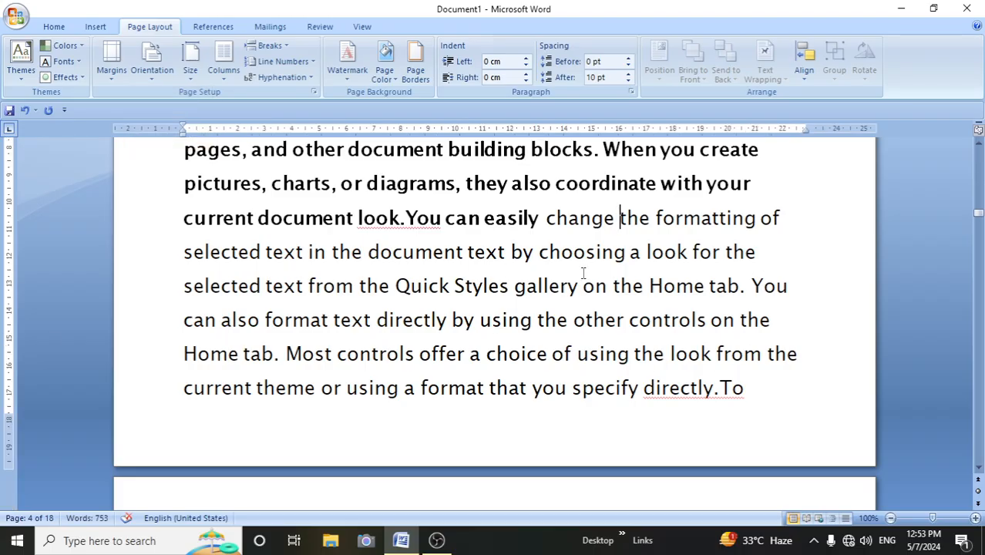
scroll(585, 283, "up", 3)
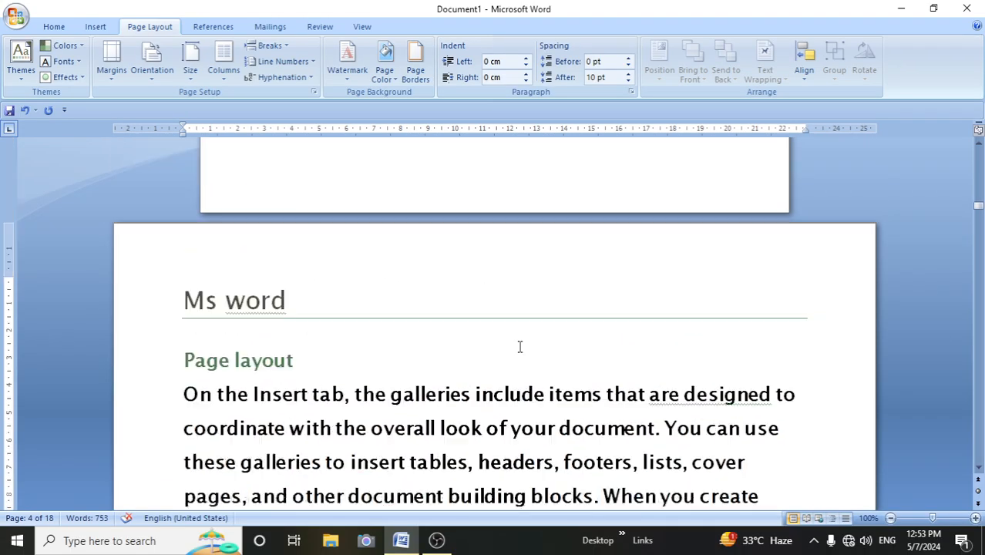
scroll(520, 347, "down", 3)
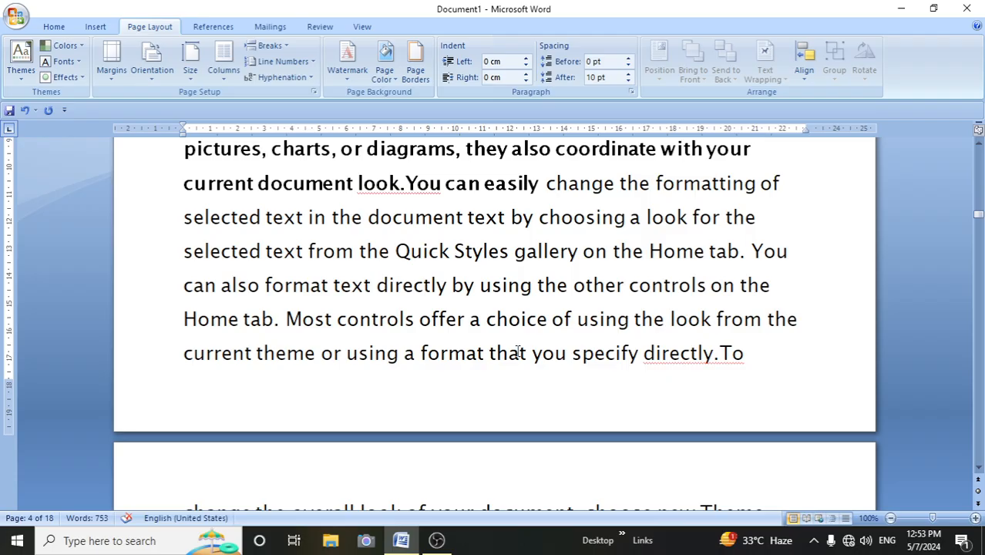
scroll(519, 352, "down", 1)
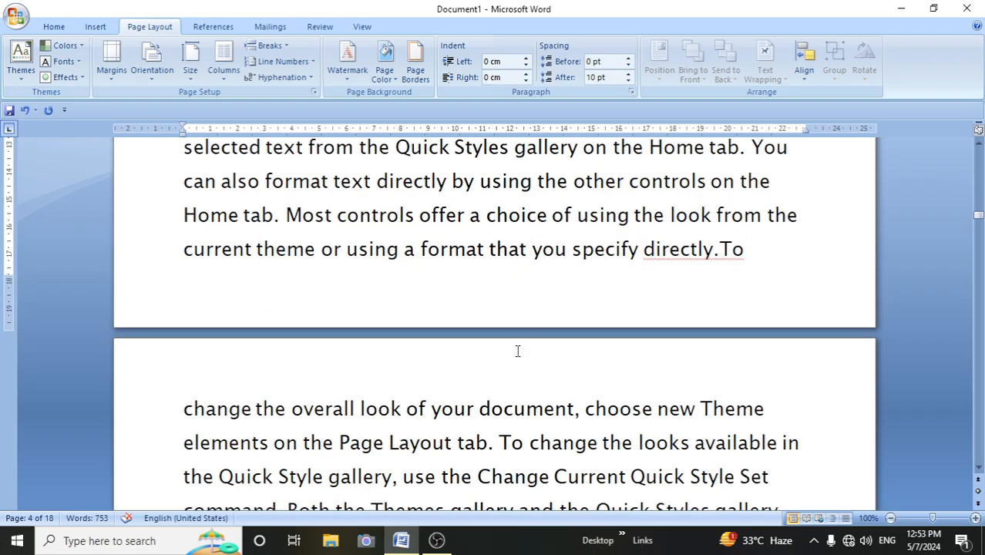
View the available paper sizes without choosing one, and return the section's orientation to Portrait.
left_click(191, 69)
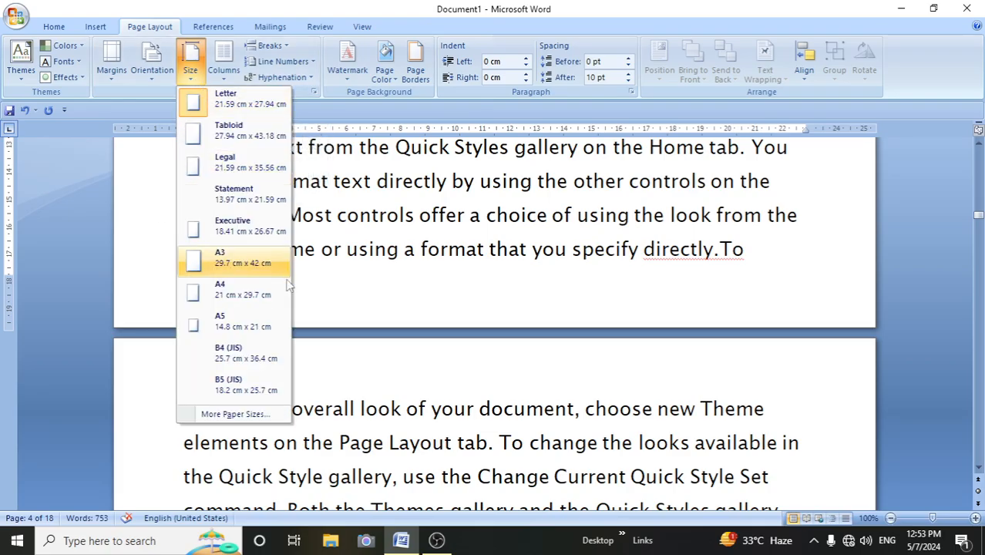
left_click(374, 354)
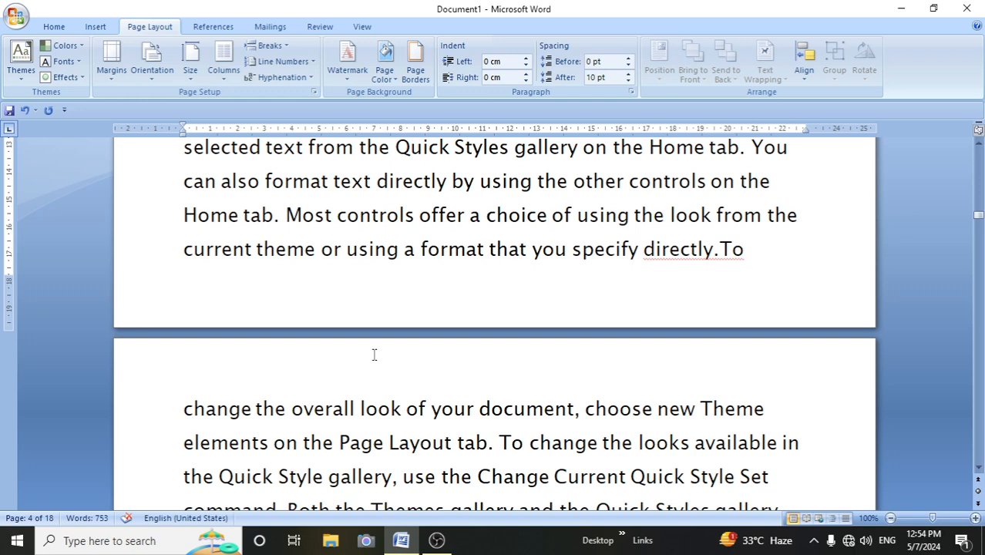
left_click(153, 74)
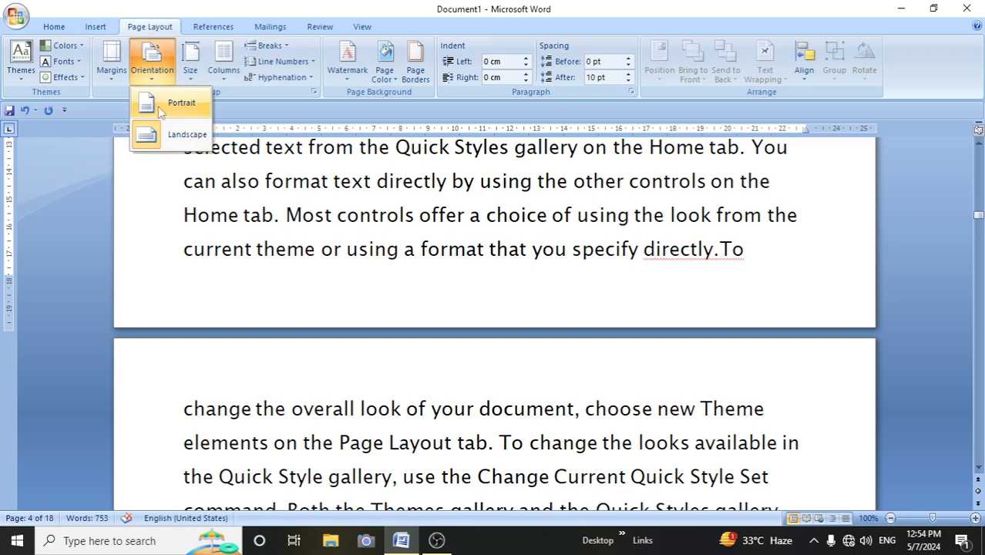
left_click(158, 106)
scroll(316, 231, "up", 5)
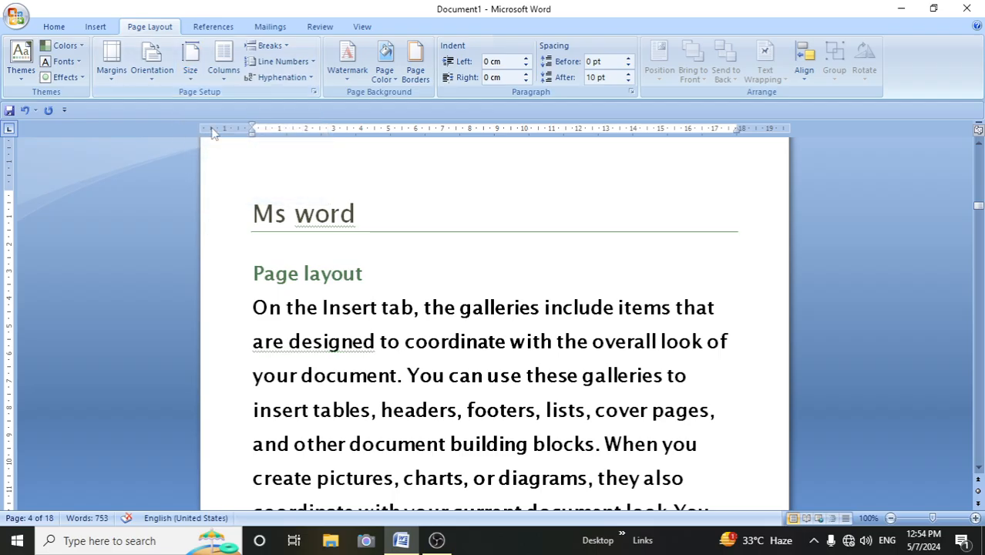
Open the custom paper size settings, check the Letter paper's width and height, and confirm them.
left_click(191, 65)
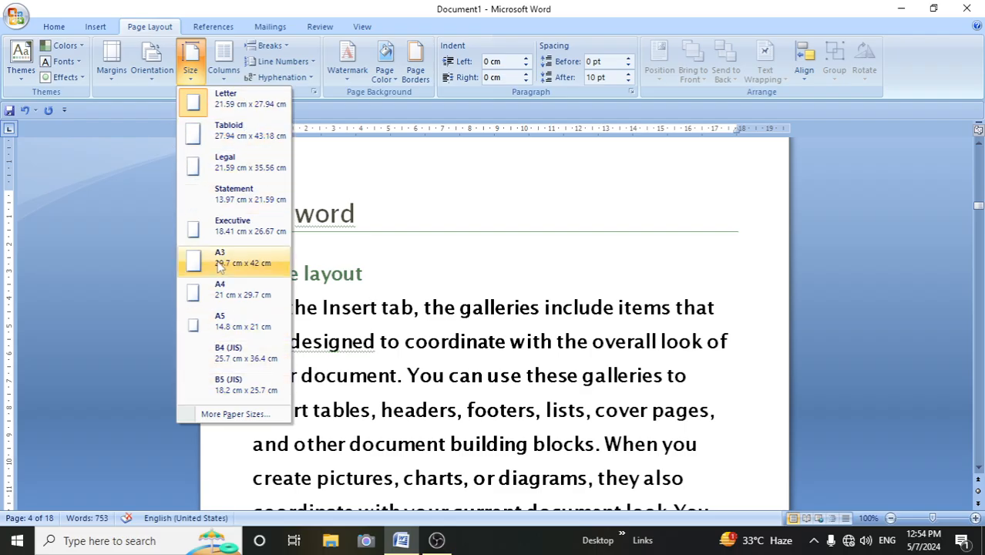
left_click(235, 416)
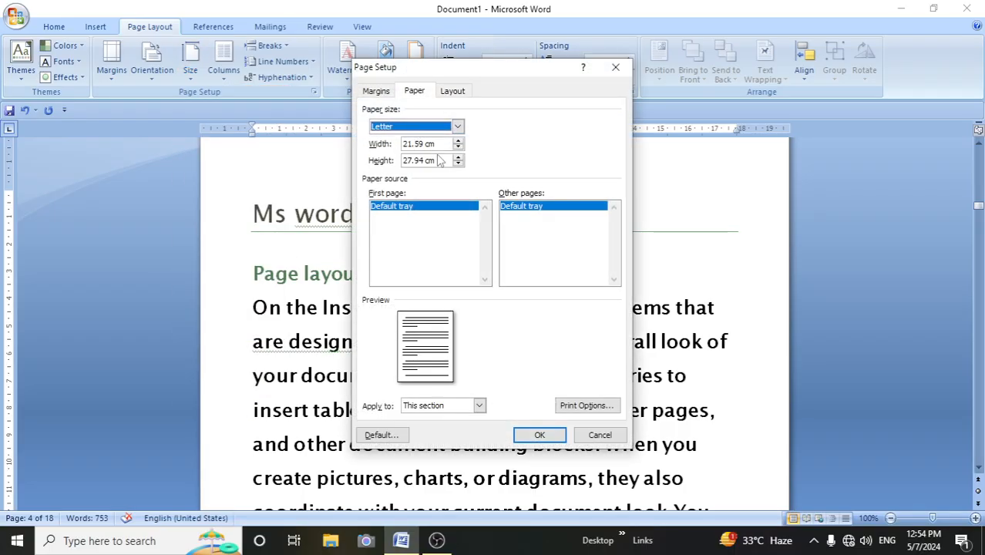
left_click(438, 144)
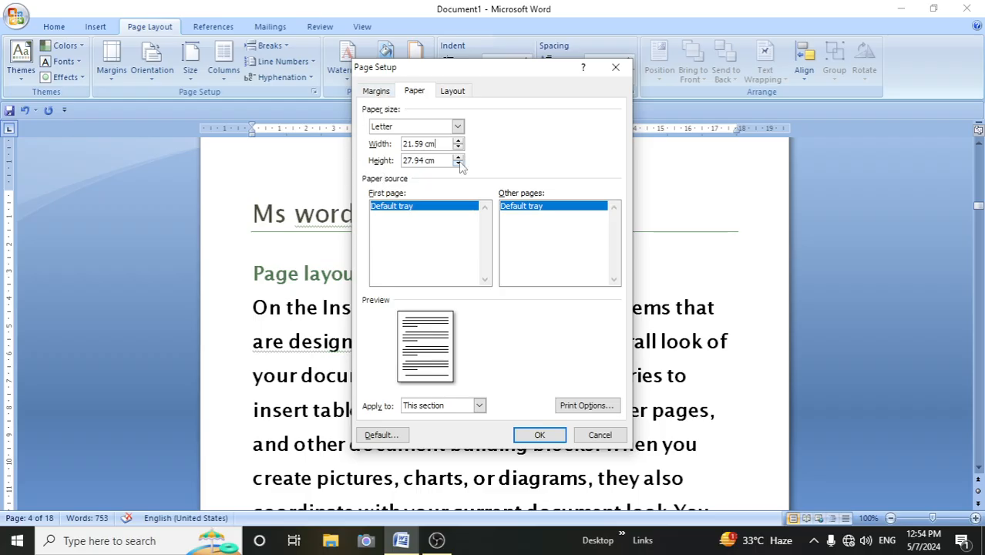
left_click(541, 436)
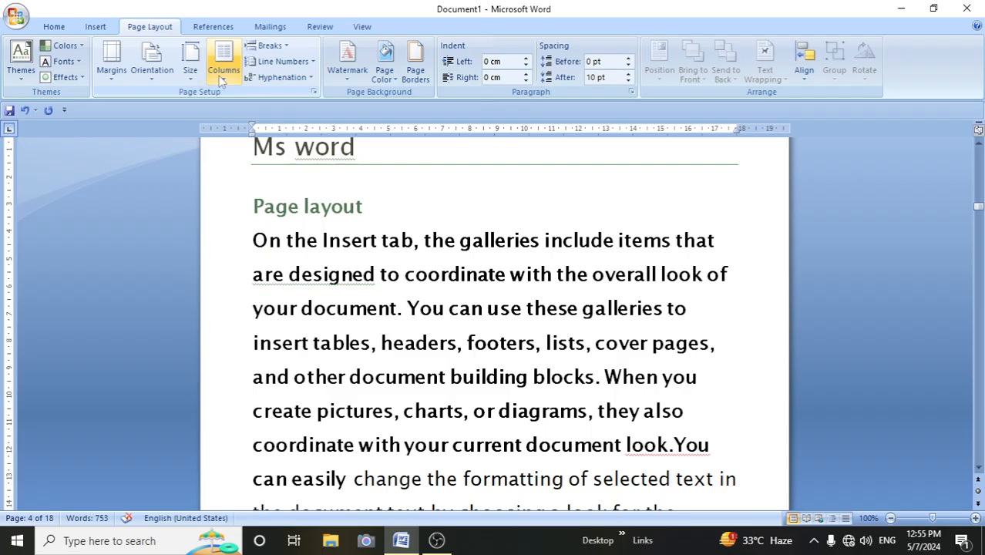
Place the cursor at the start of the paragraph beginning "p On the Insert tab" on page 6.
scroll(346, 310, "down", 2)
scroll(346, 310, "down", 6)
scroll(316, 306, "down", 7)
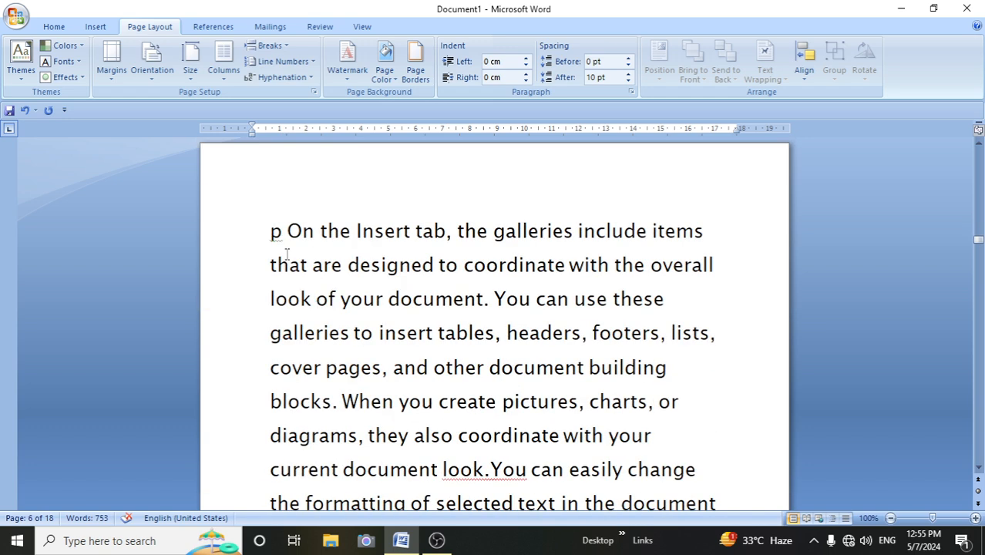
scroll(315, 268, "down", 3)
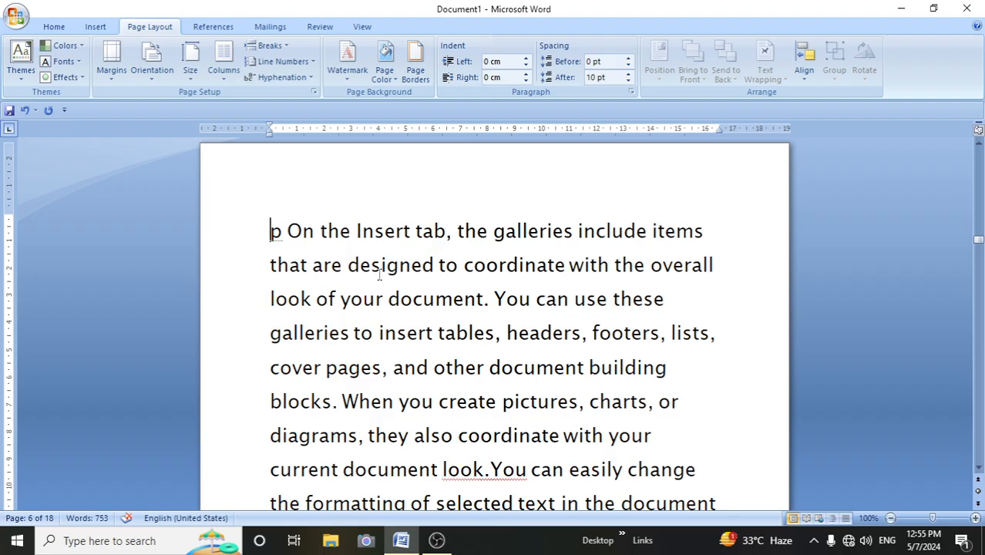
Arrange the section's text in two columns, change it to three columns, and look over the page.
left_click(223, 66)
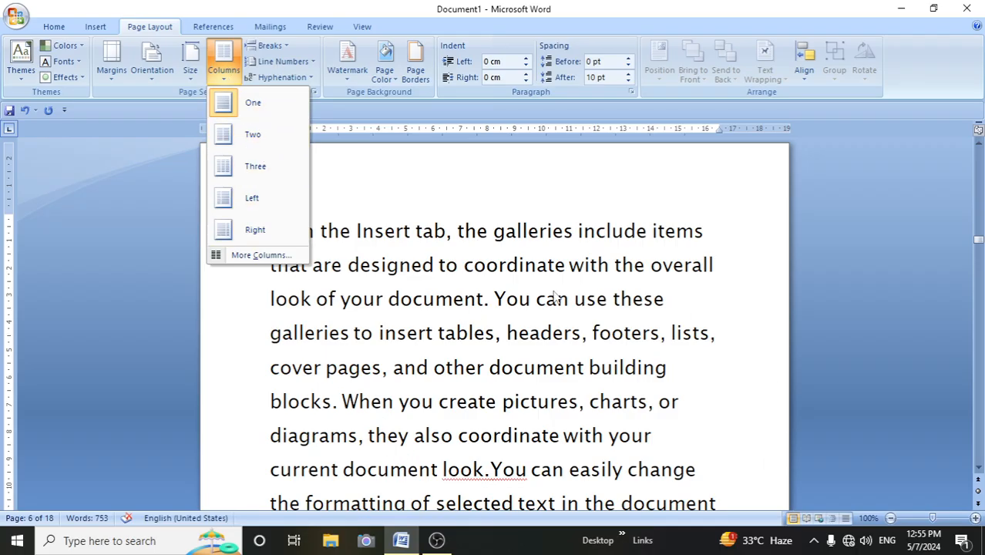
left_click(253, 136)
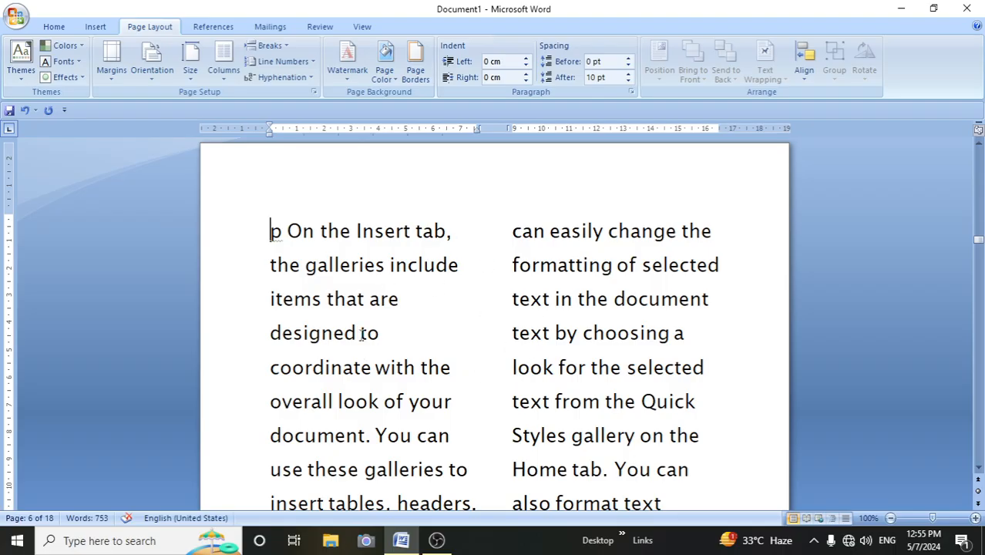
left_click(224, 61)
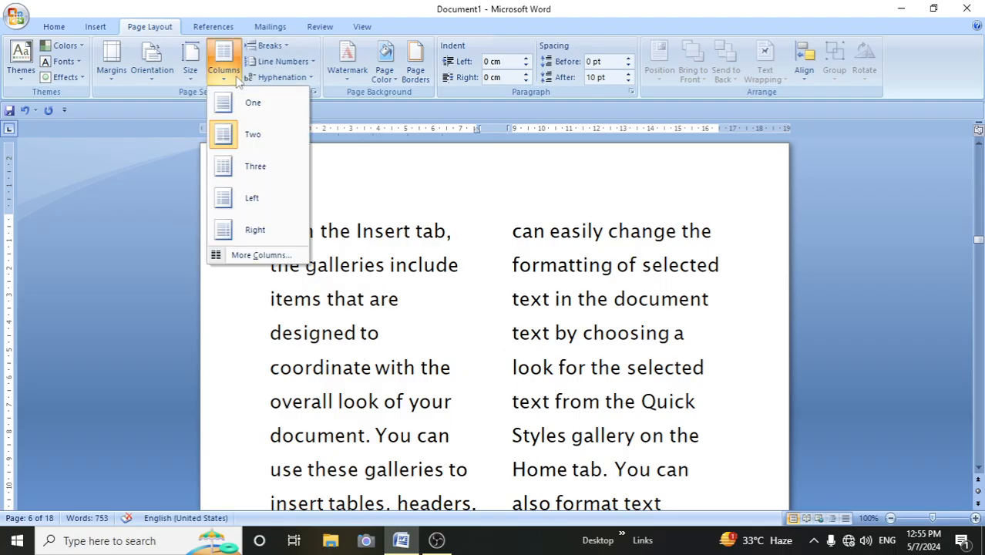
left_click(259, 175)
scroll(369, 303, "down", 3)
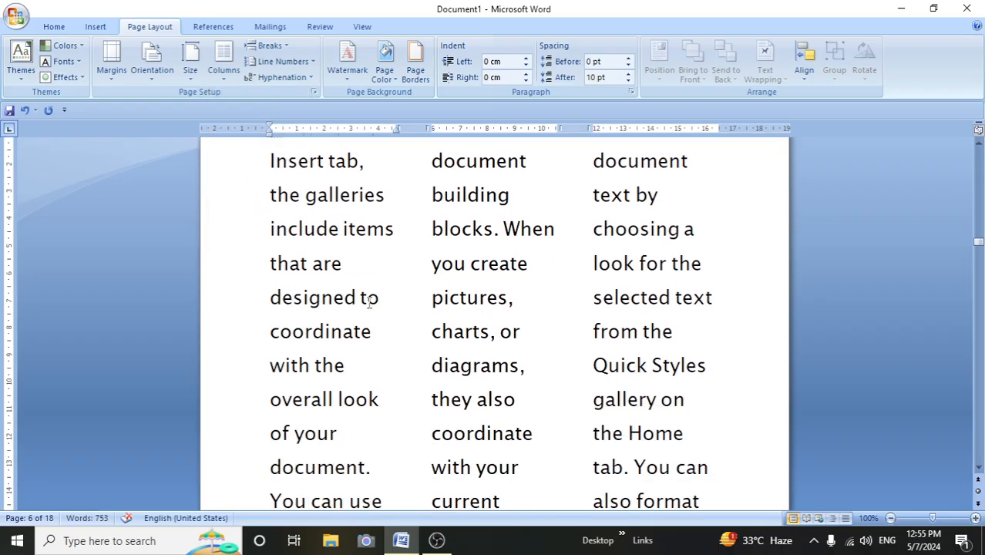
scroll(369, 303, "down", 2)
scroll(369, 303, "up", 4)
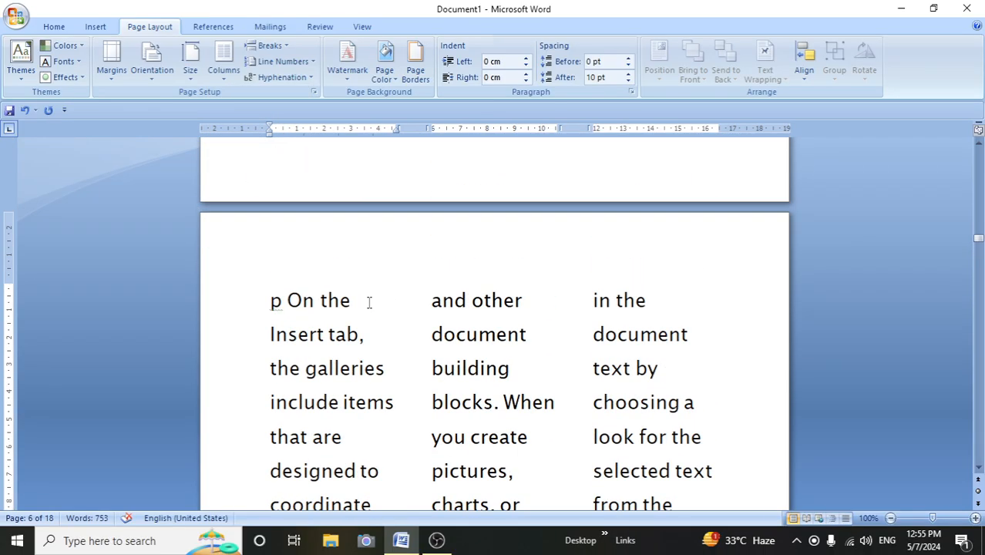
scroll(369, 303, "down", 2)
Switch the section to the Left column layout, and change it to the Right column layout.
left_click(224, 61)
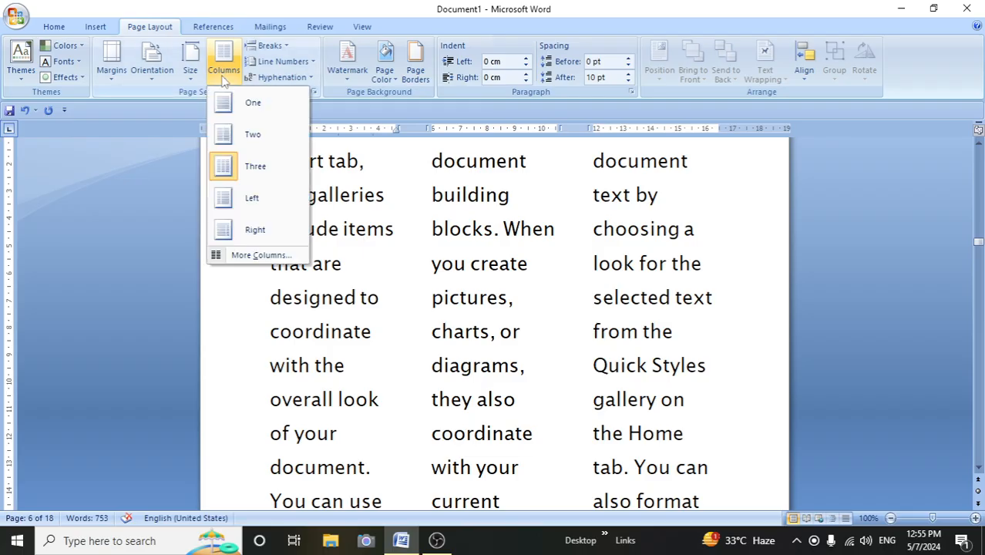
left_click(243, 202)
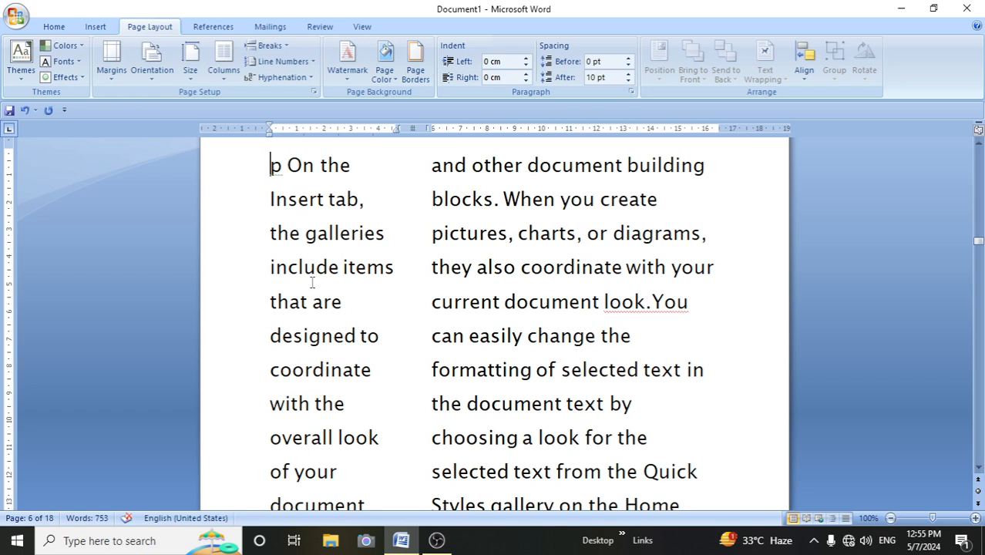
left_click(218, 77)
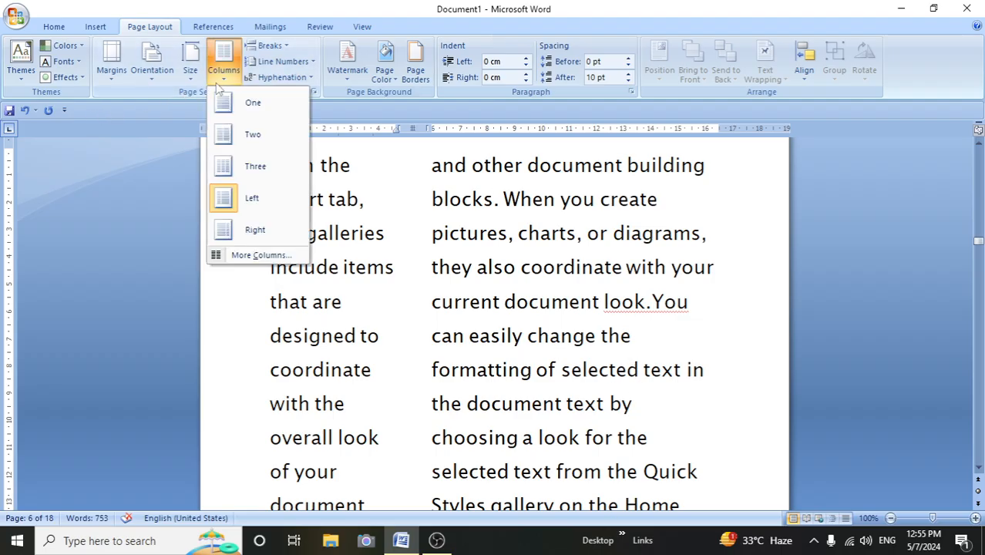
left_click(264, 230)
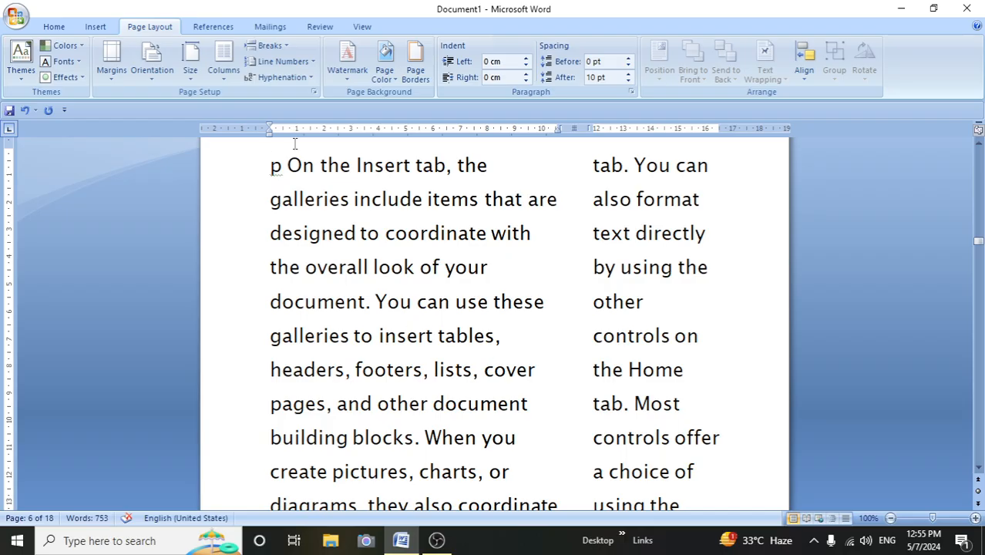
In the custom column settings, base the section on the Two preset and apply five equal-width columns.
left_click(223, 66)
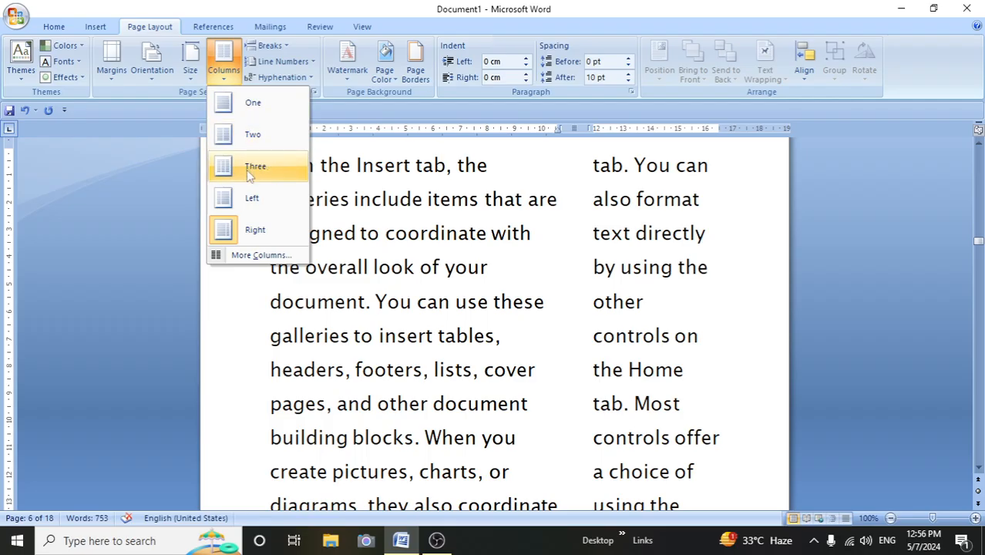
left_click(256, 256)
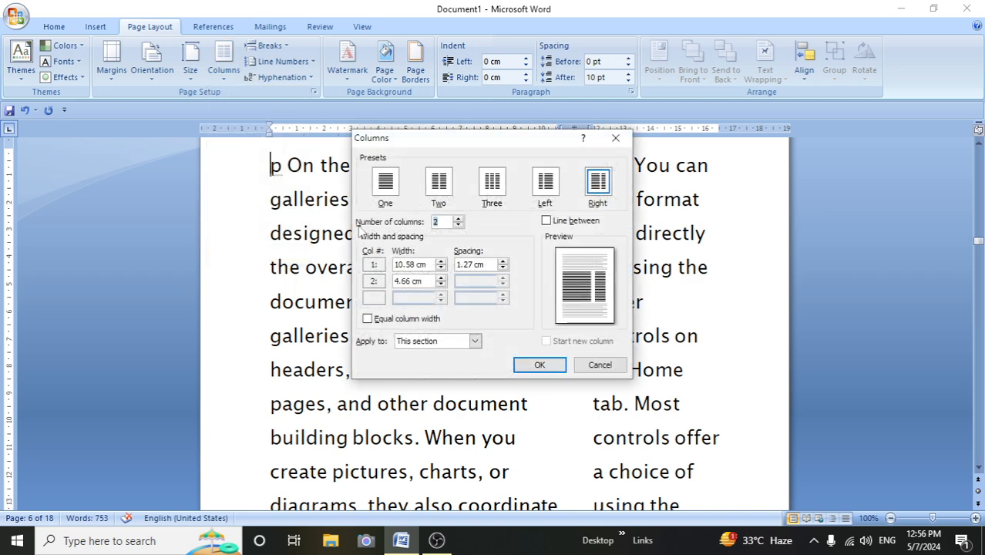
left_click(458, 219)
left_click(458, 219)
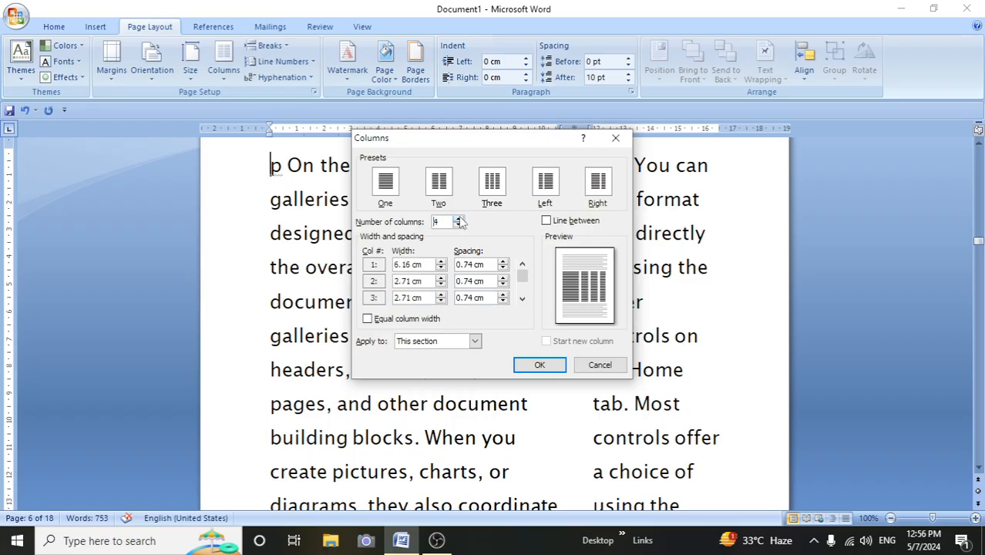
left_click(457, 218)
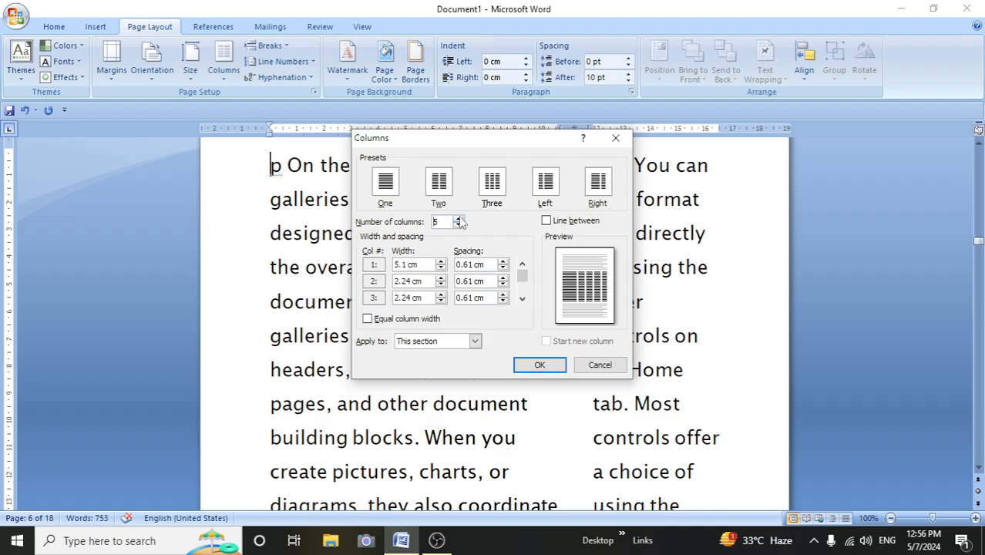
left_click(437, 186)
left_click(457, 219)
left_click(458, 219)
left_click(457, 220)
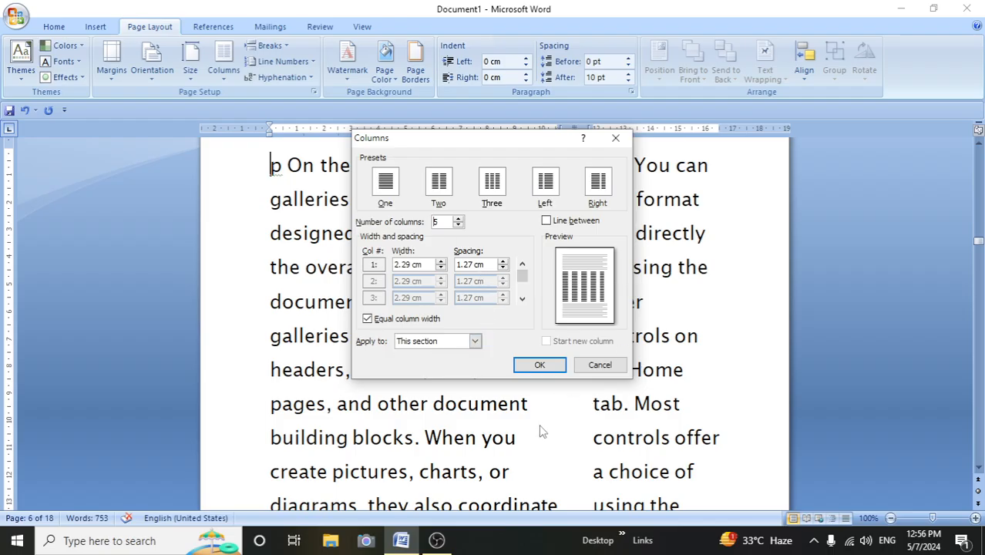
left_click(539, 365)
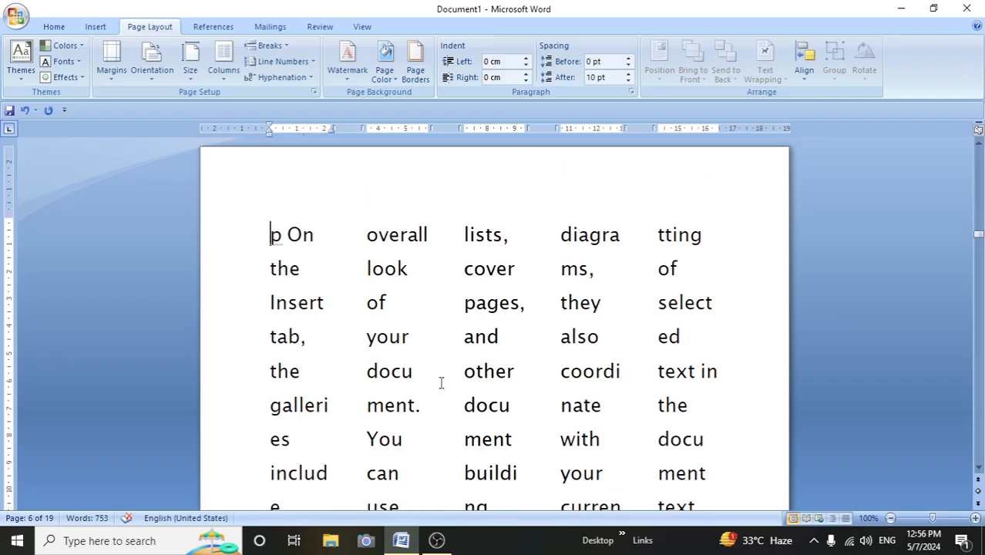
scroll(477, 376, "down", 4)
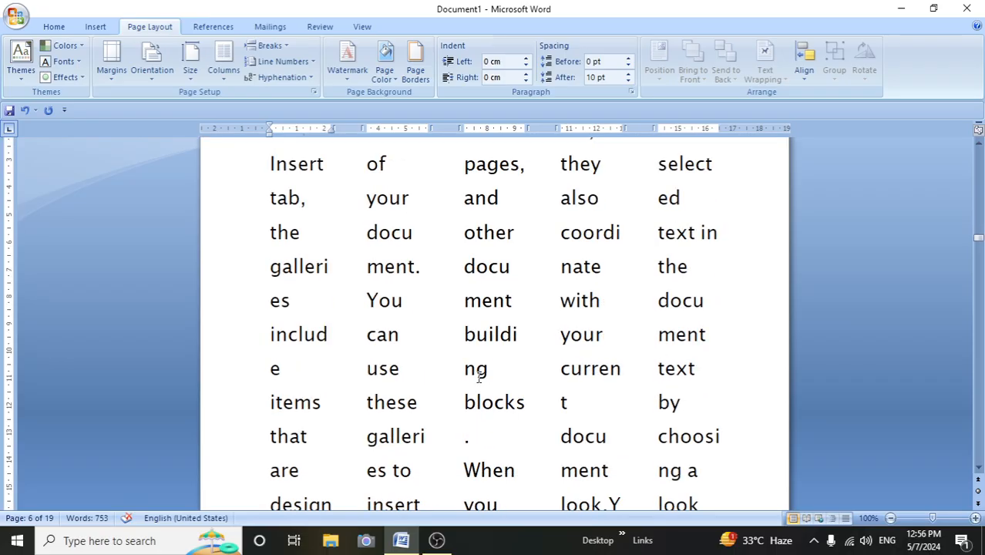
scroll(478, 376, "up", 3)
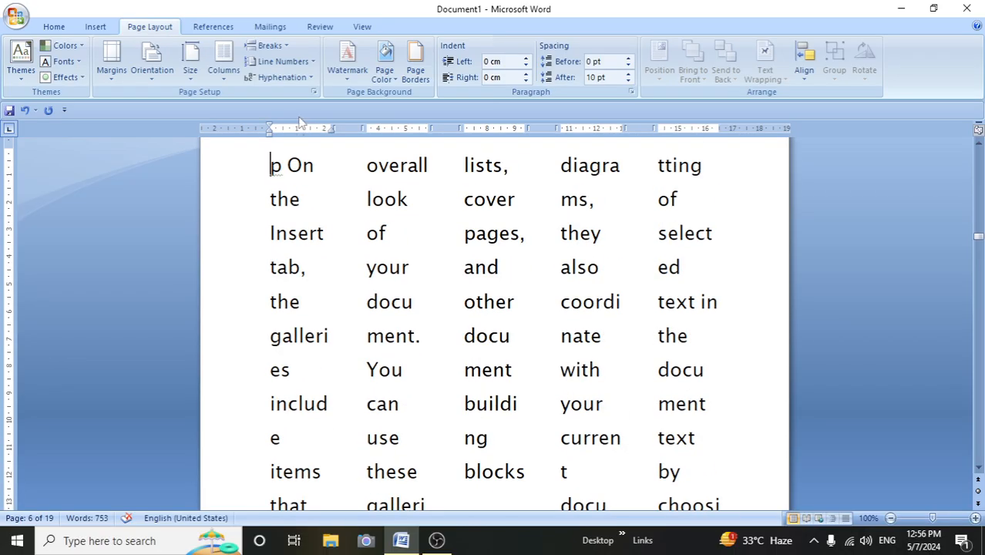
Return the section's text to a single column and look over the page.
left_click(226, 84)
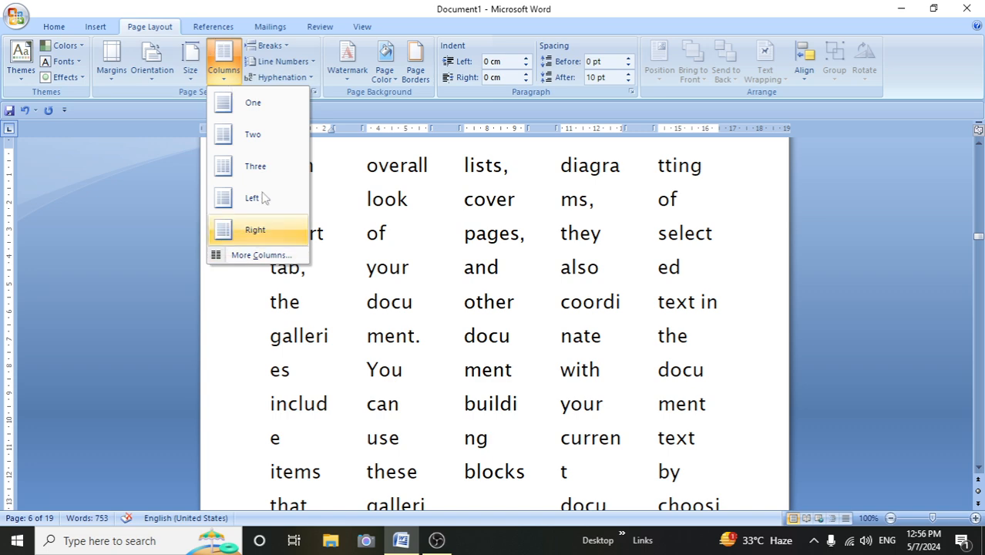
left_click(390, 308)
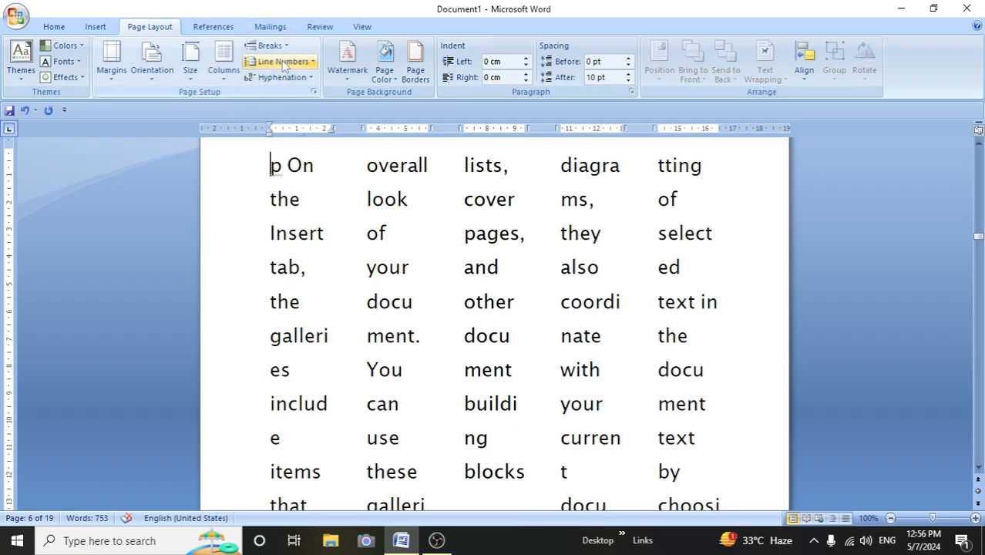
left_click(220, 77)
left_click(253, 103)
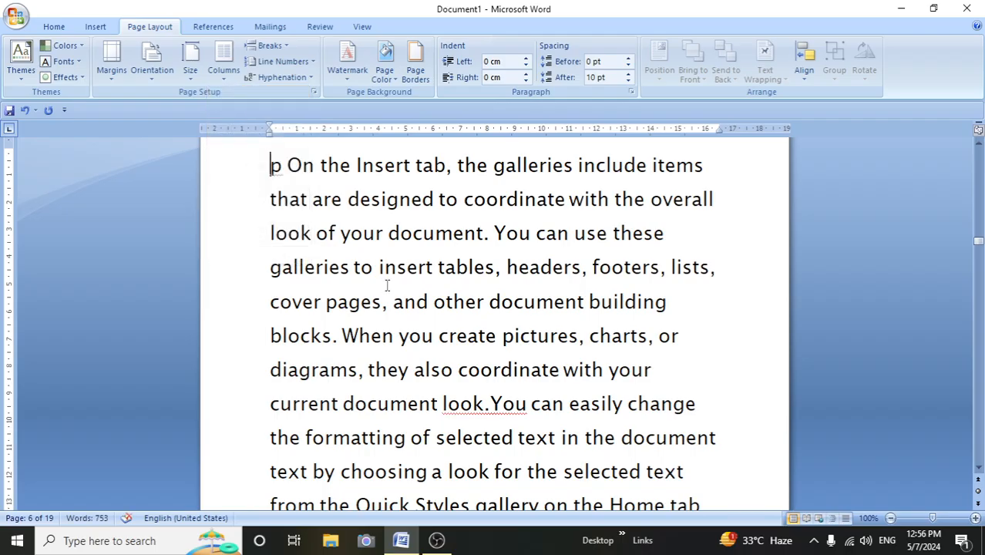
scroll(387, 286, "down", 1)
scroll(386, 286, "up", 2)
scroll(386, 286, "down", 1)
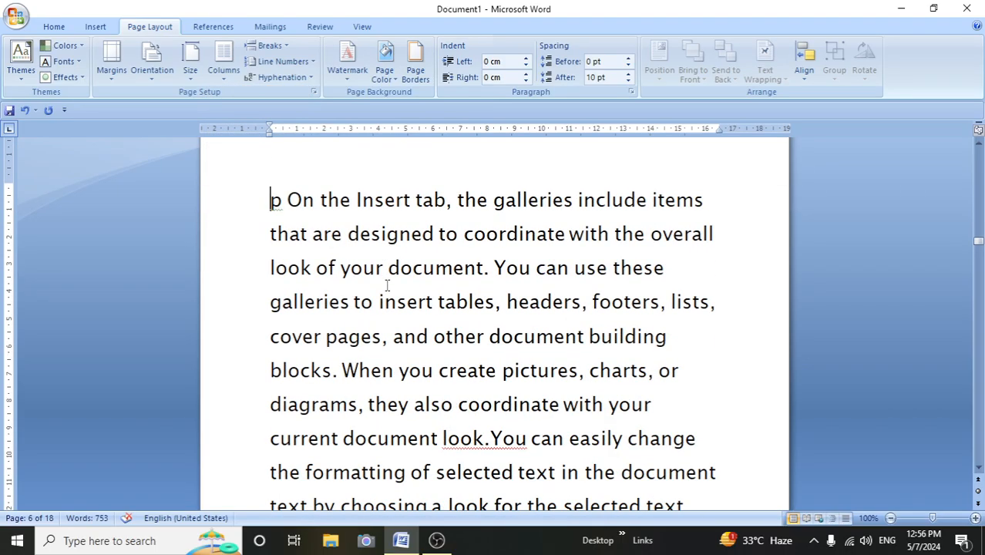
View the available page and section break types without inserting one.
left_click(284, 47)
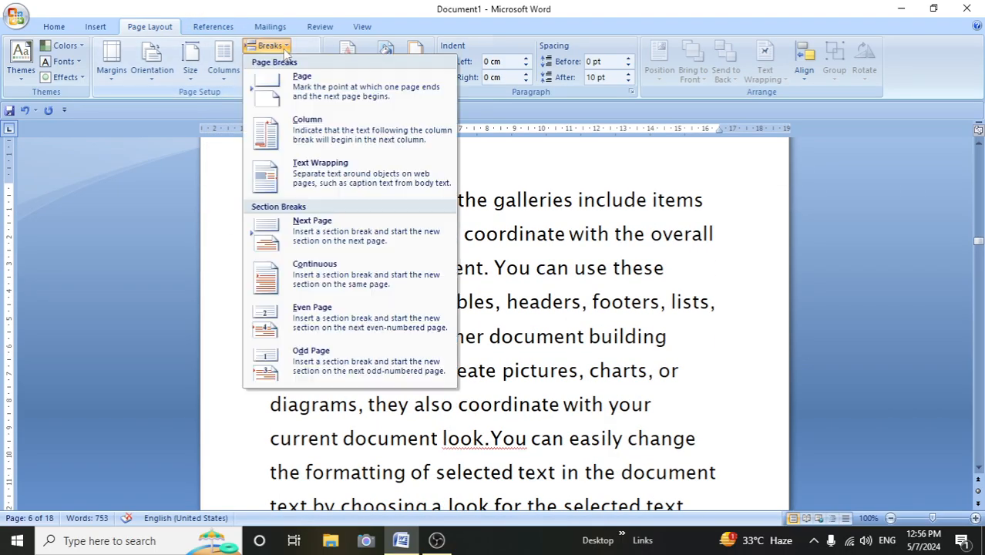
left_click(558, 381)
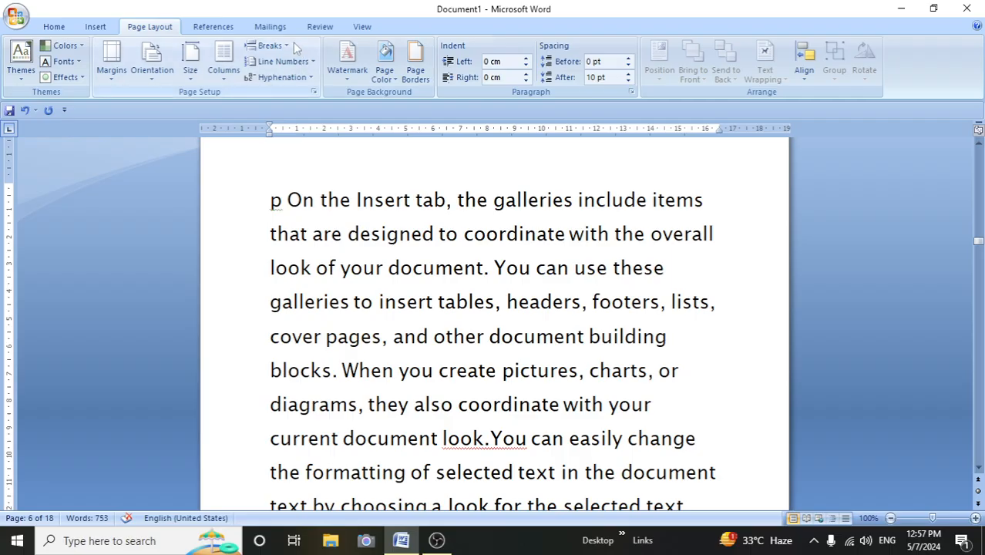
left_click(297, 49)
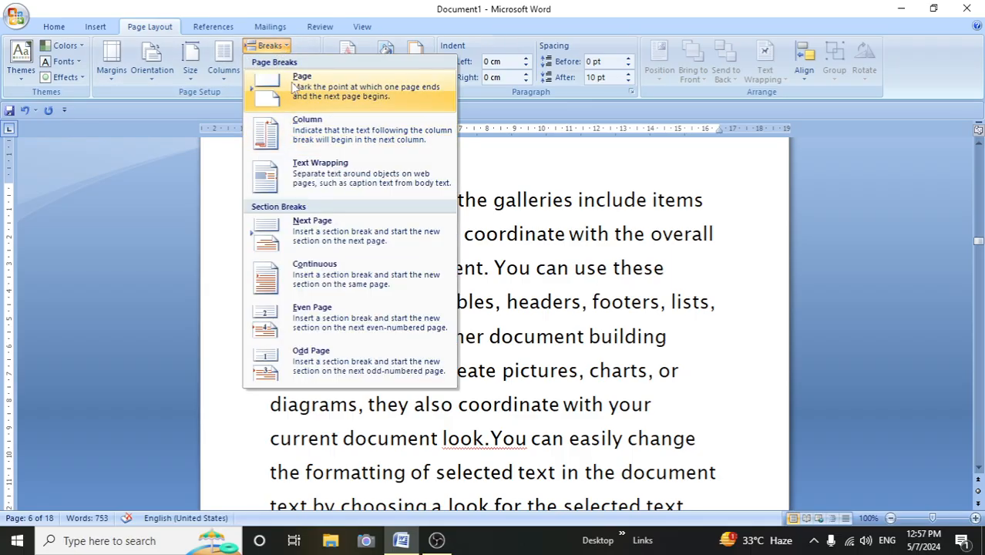
left_click(705, 388)
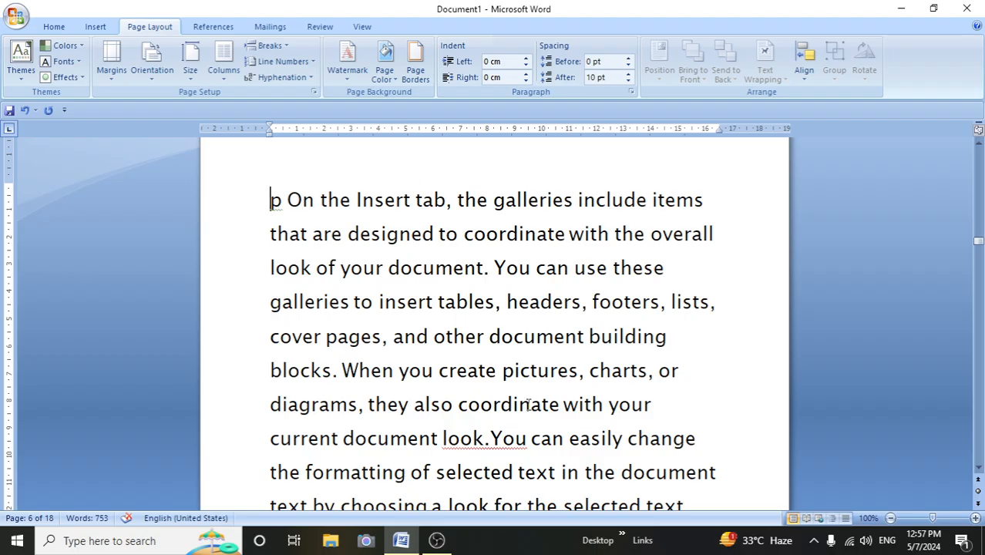
Insert a page break before "You can easily change" on page 6, look over the split text, and undo the break.
left_click(488, 437)
left_click(282, 46)
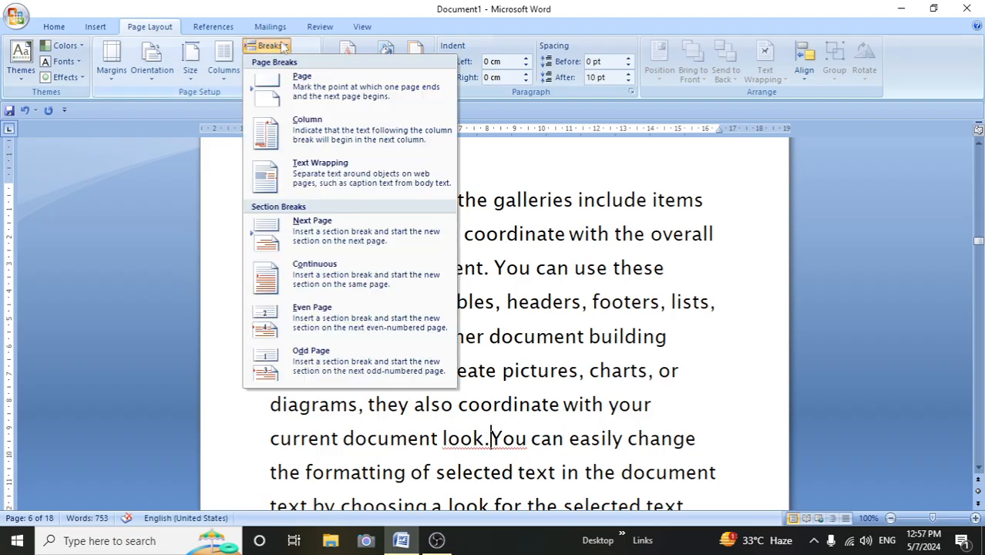
left_click(308, 102)
scroll(326, 162, "up", 3)
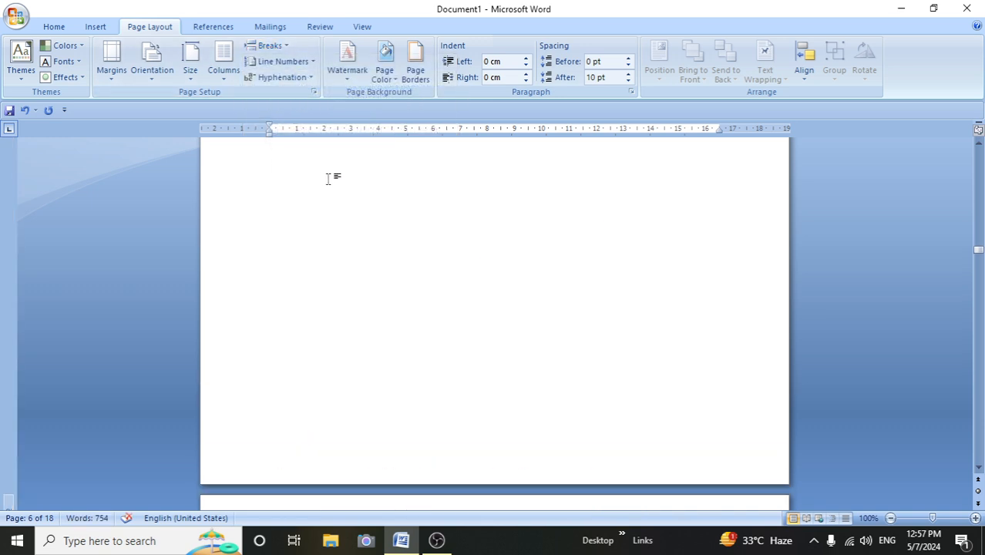
scroll(325, 162, "up", 3)
scroll(325, 162, "down", 2)
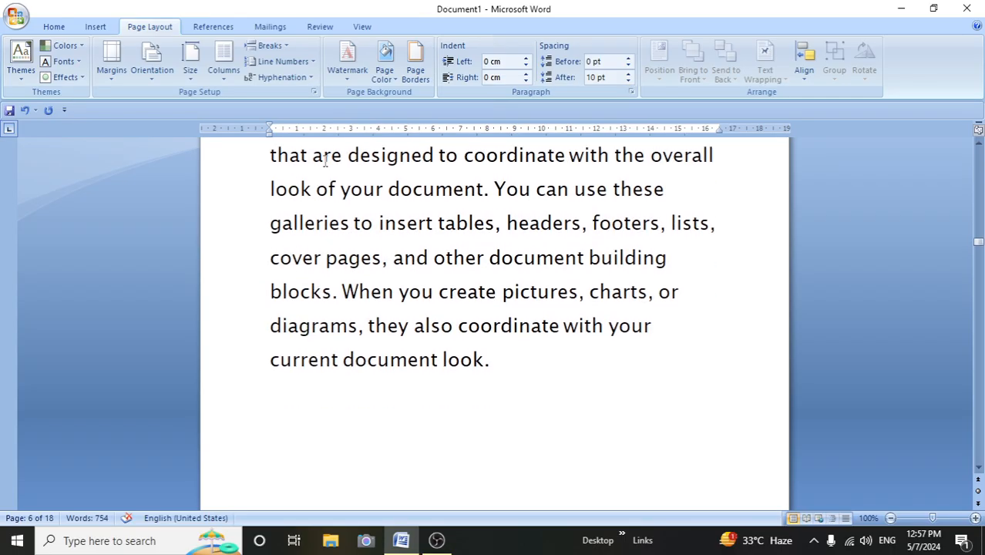
scroll(325, 162, "down", 5)
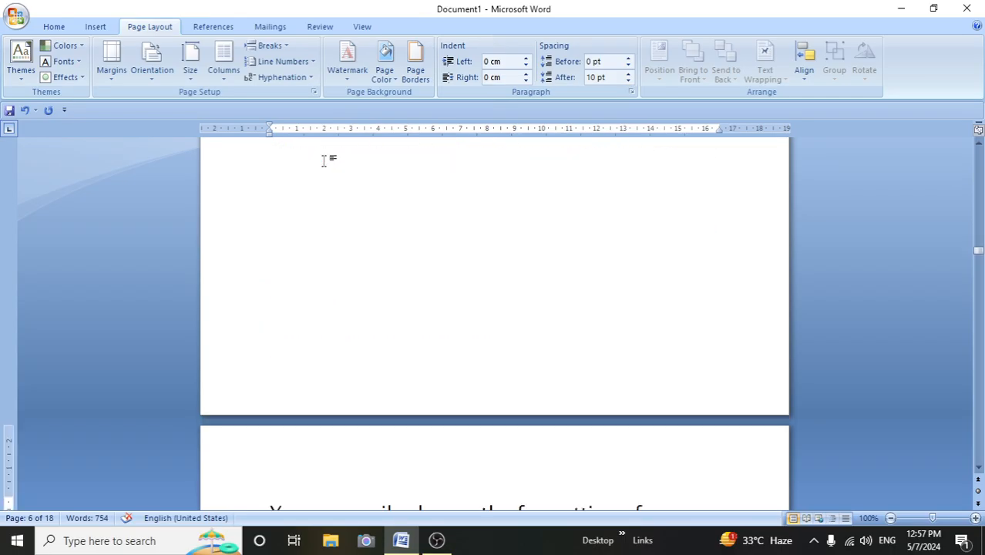
scroll(325, 161, "up", 4)
key("ctrl+z")
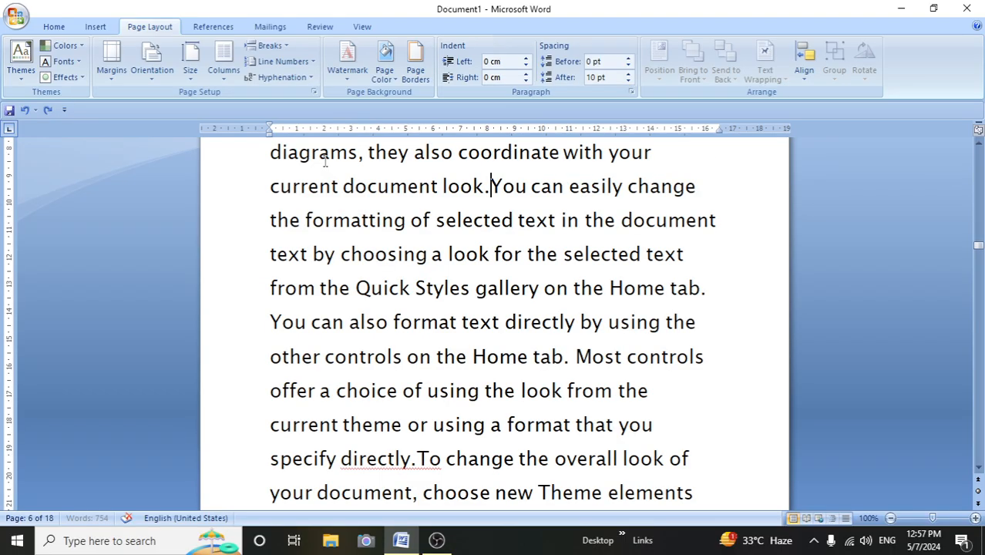
Insert a column break before "You can easily change" on page 6 and look over the split text.
scroll(357, 279, "up", 3)
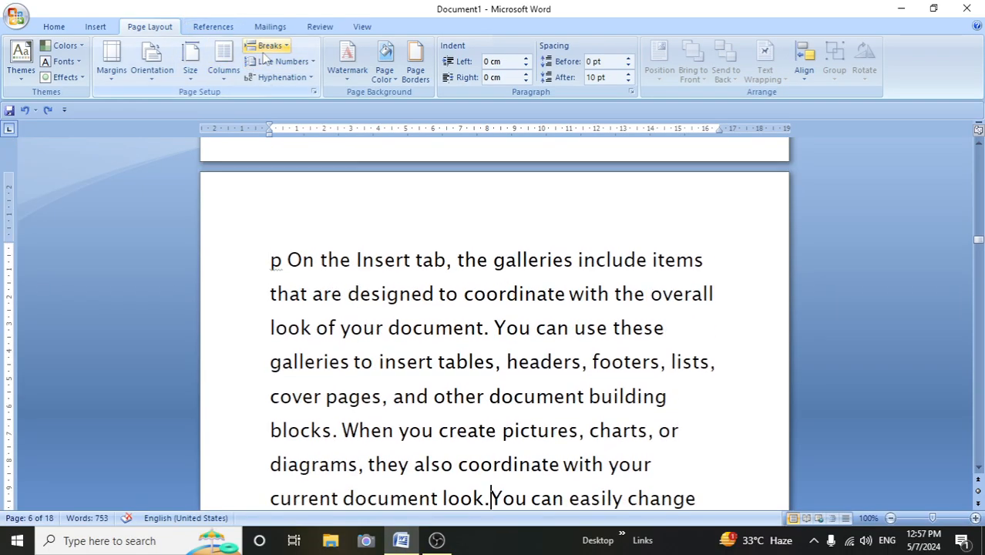
left_click(287, 48)
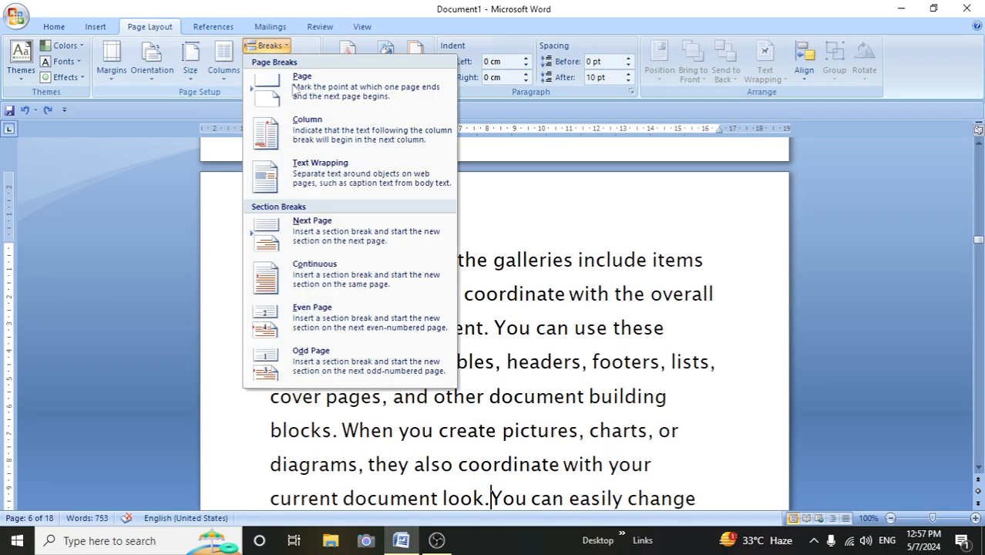
left_click(312, 135)
scroll(372, 231, "up", 2)
scroll(371, 231, "up", 2)
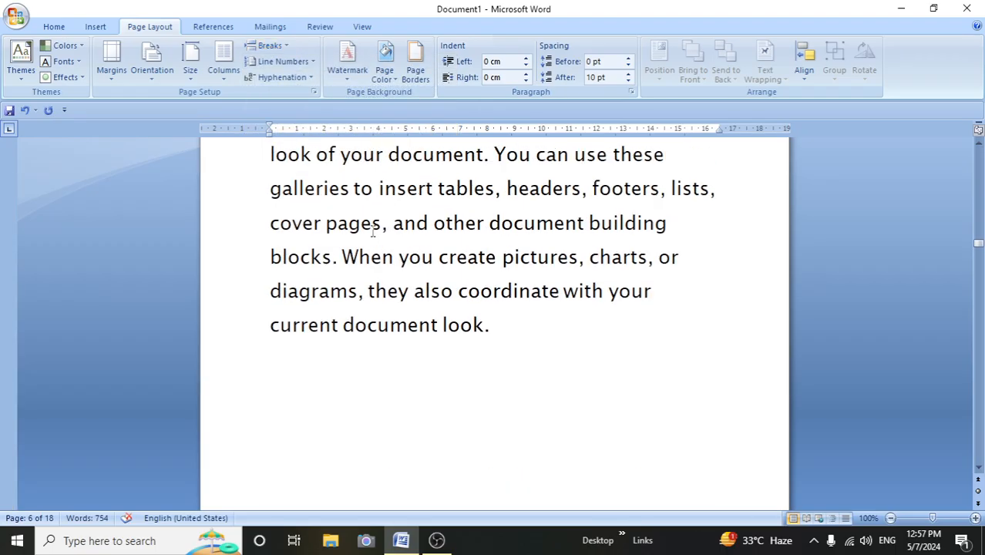
scroll(372, 232, "down", 2)
scroll(372, 231, "up", 1)
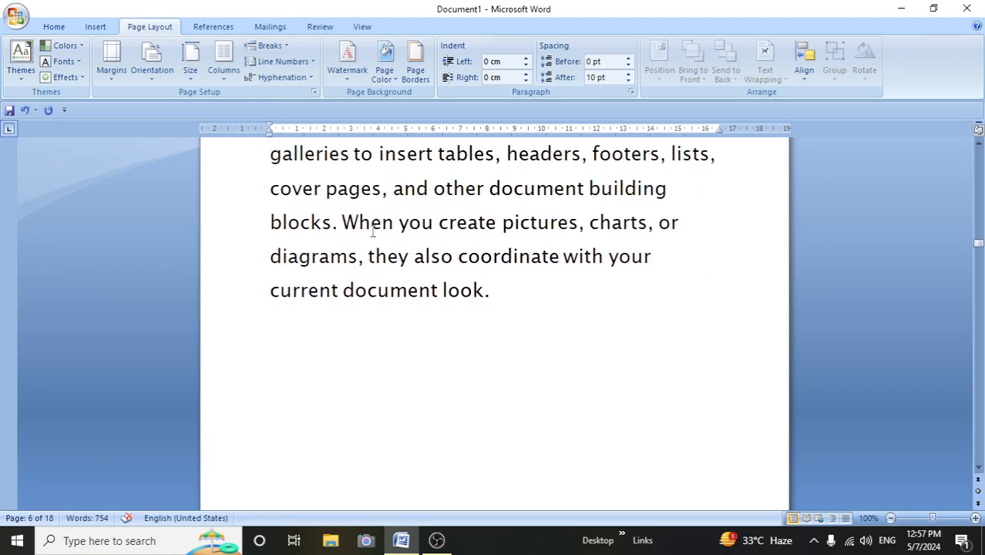
Lay out the section's text in two columns and look over pages 6 and 7.
left_click(219, 77)
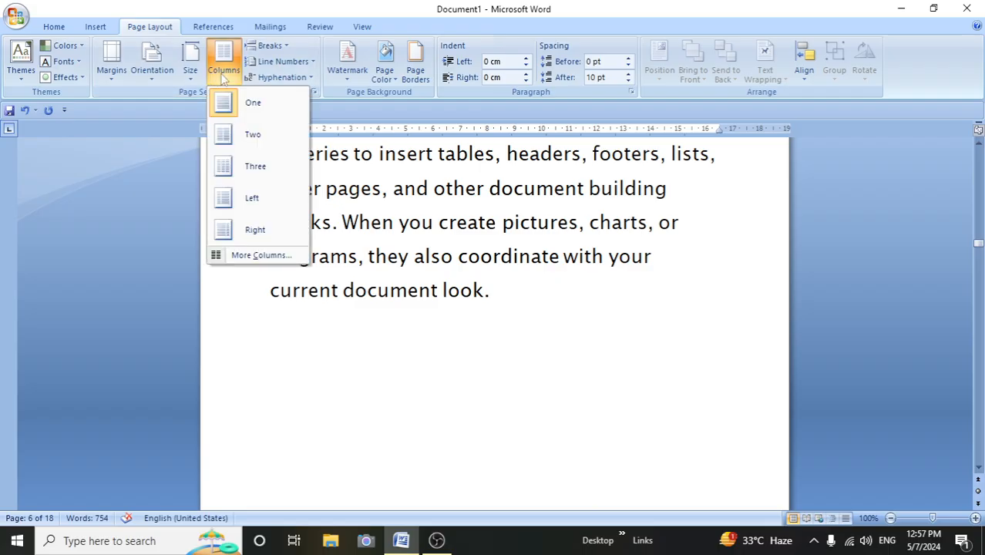
left_click(251, 136)
scroll(334, 295, "down", 8)
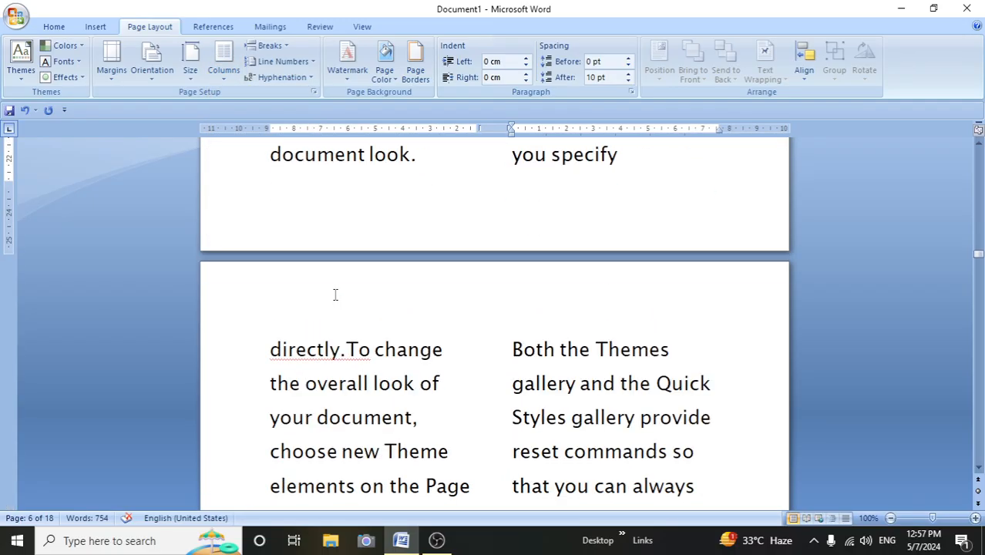
scroll(334, 295, "up", 5)
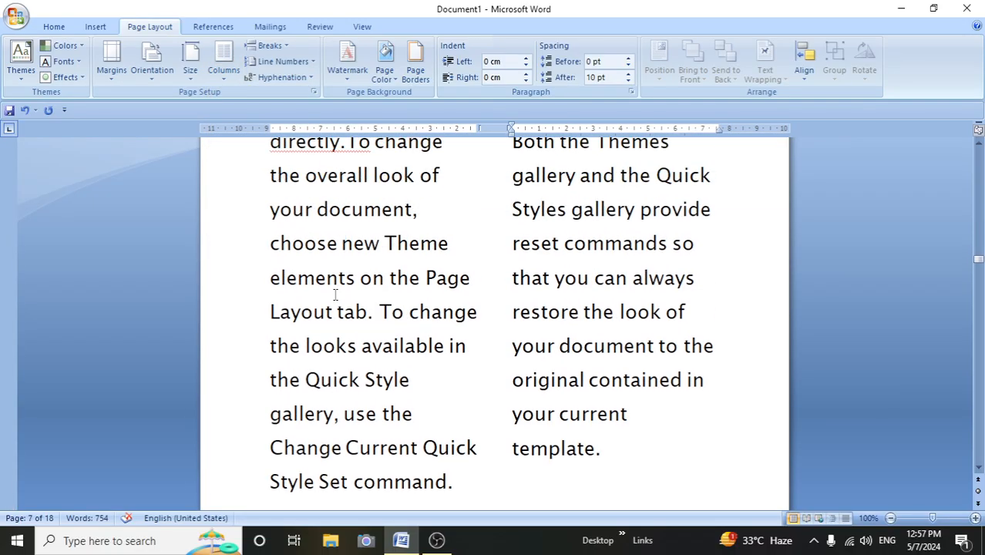
scroll(335, 295, "up", 3)
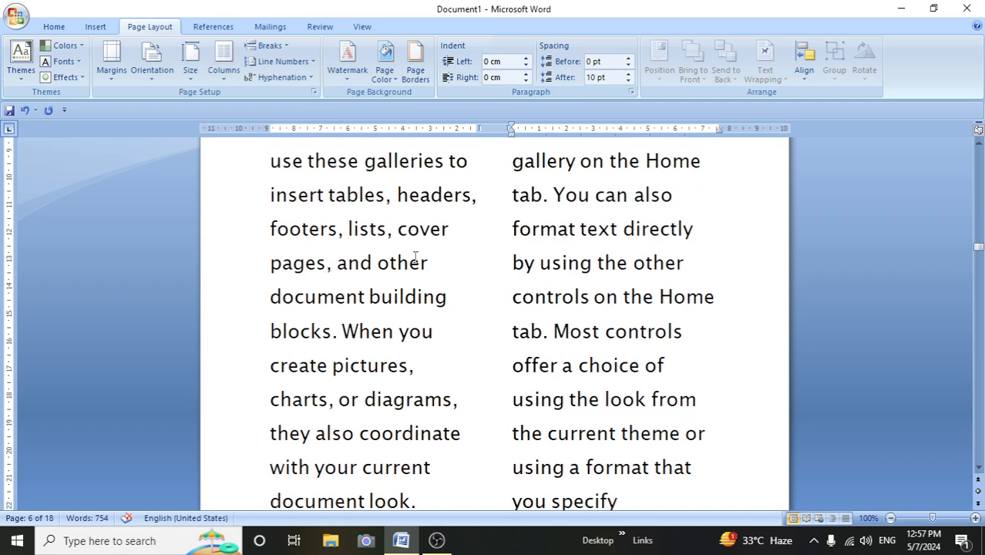
scroll(412, 274, "up", 2)
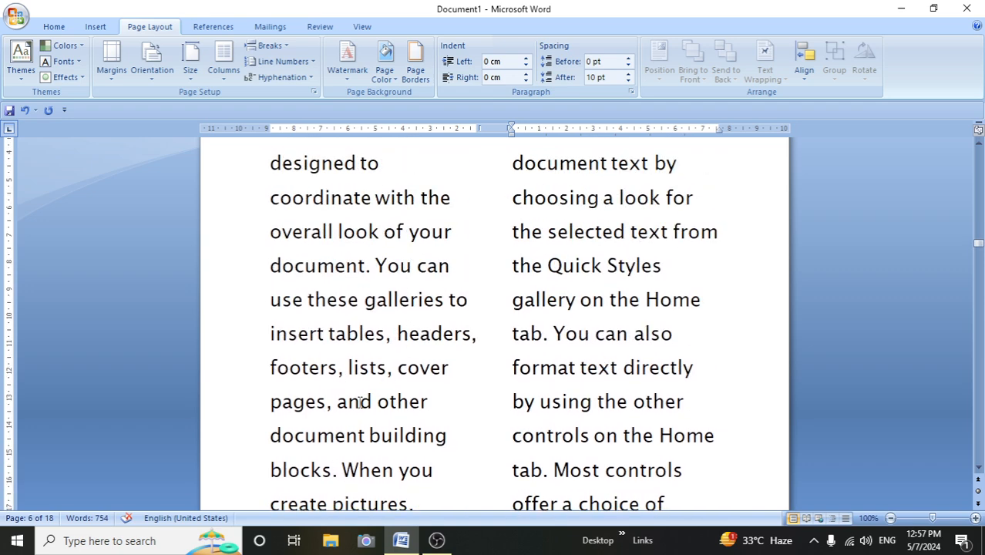
Insert a column break after "footers, lists, cover pages," on page 6 and look over how the text flows.
left_click(335, 406)
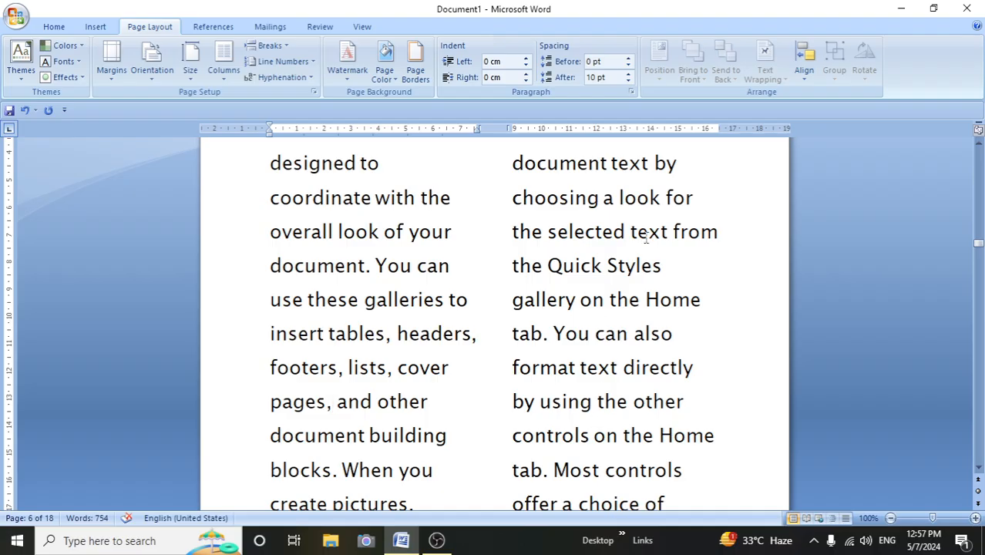
left_click(266, 45)
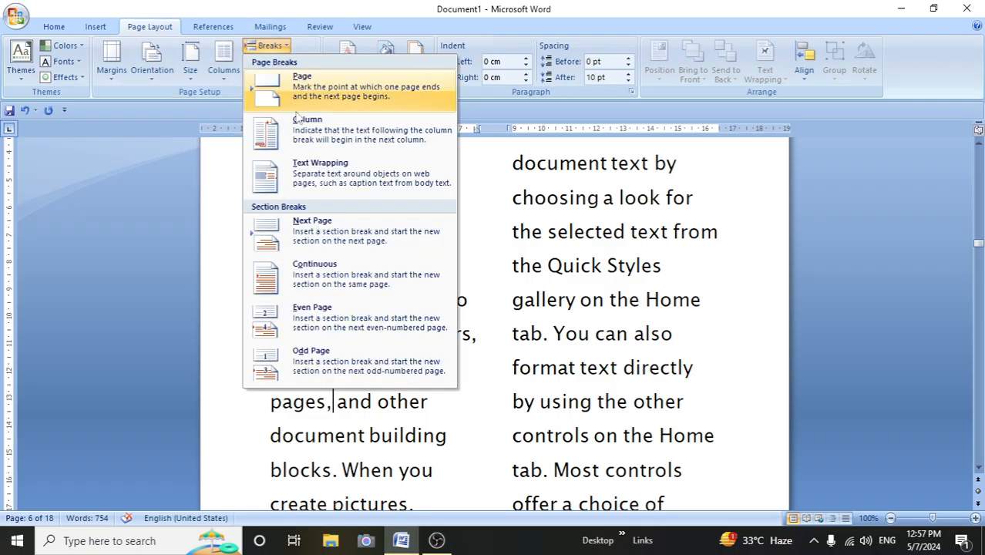
left_click(305, 142)
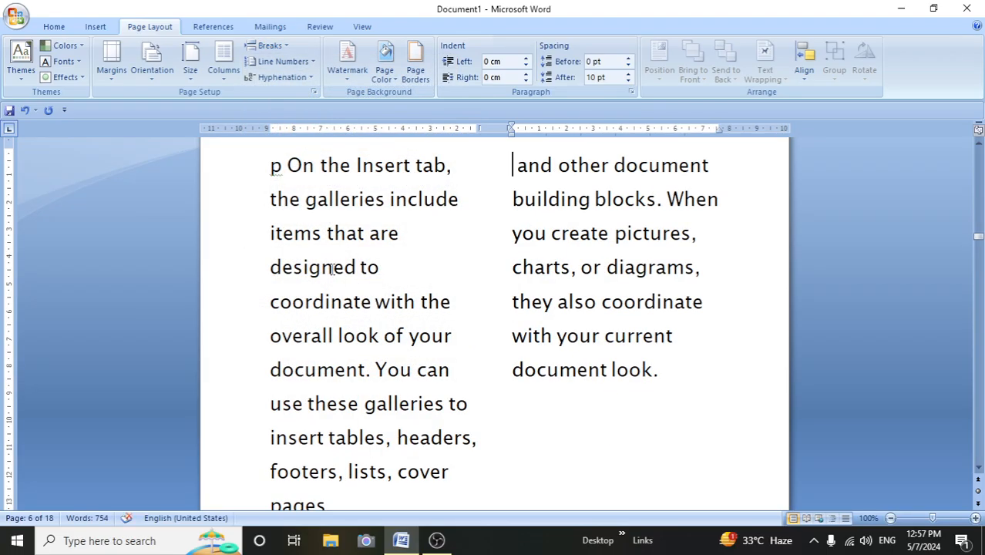
scroll(332, 269, "down", 6)
scroll(332, 268, "up", 4)
scroll(332, 268, "up", 5)
scroll(332, 268, "down", 4)
scroll(332, 268, "down", 7)
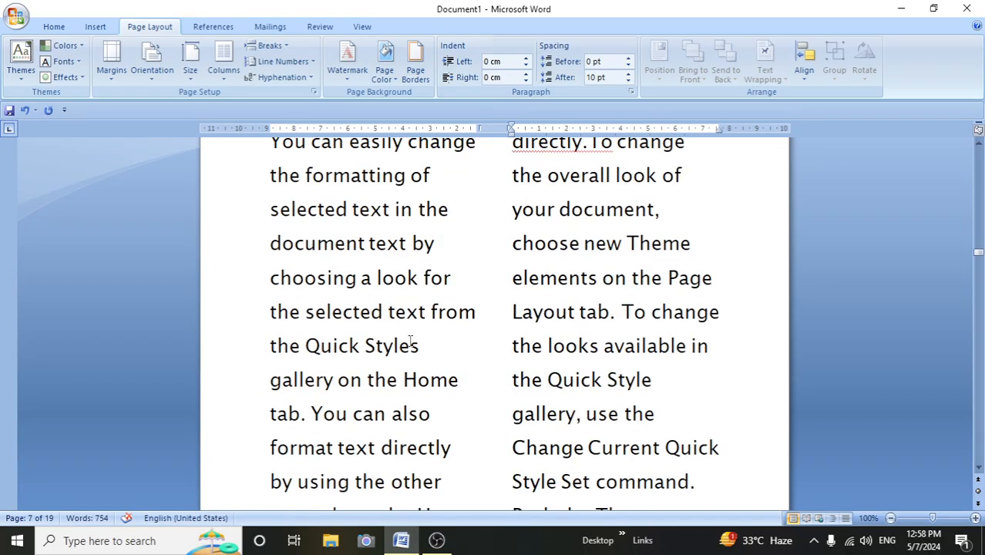
Insert a column break after "the Quick Styles" on page 7 and look over the two columns.
left_click(419, 351)
left_click(271, 46)
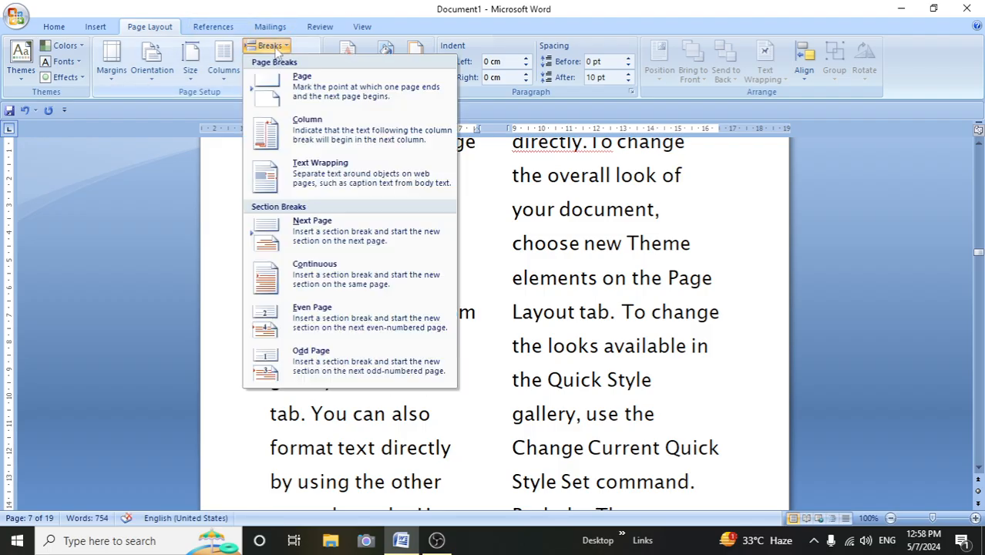
left_click(265, 123)
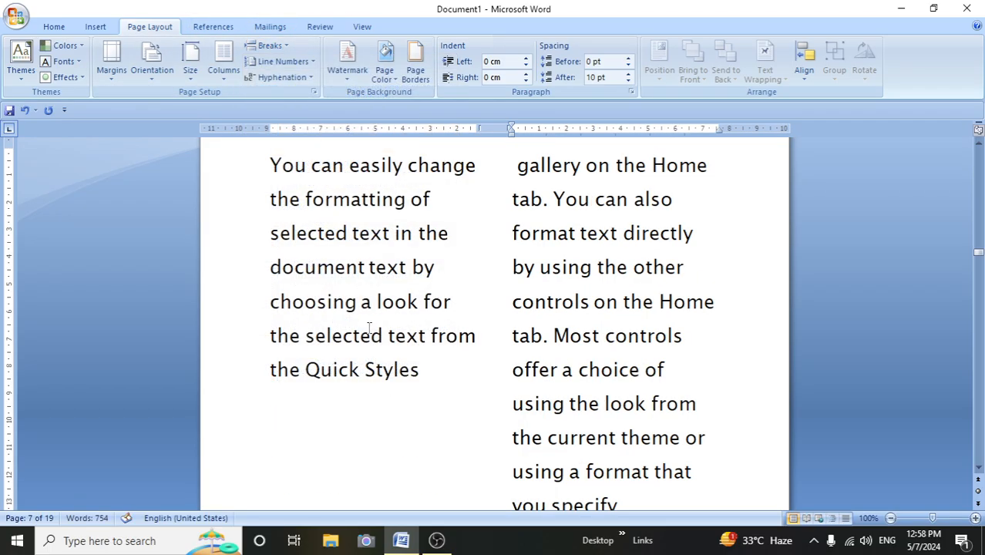
scroll(336, 291, "up", 1)
scroll(336, 291, "down", 1)
left_click(268, 45)
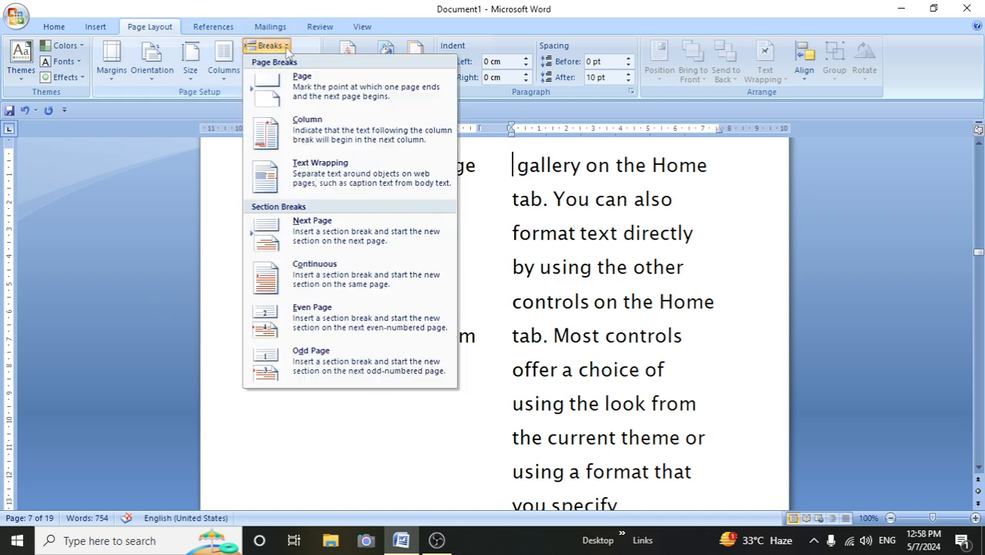
left_click(489, 271)
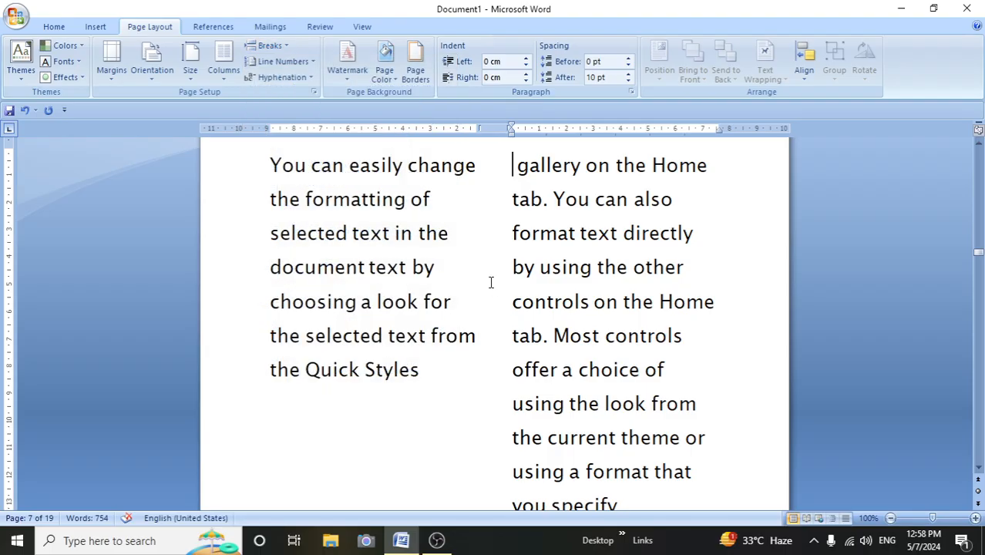
Undo the column breaks and the two-column layout on pages 6 and 7.
key("BackSpace")
key("BackSpace")
key("BackSpace")
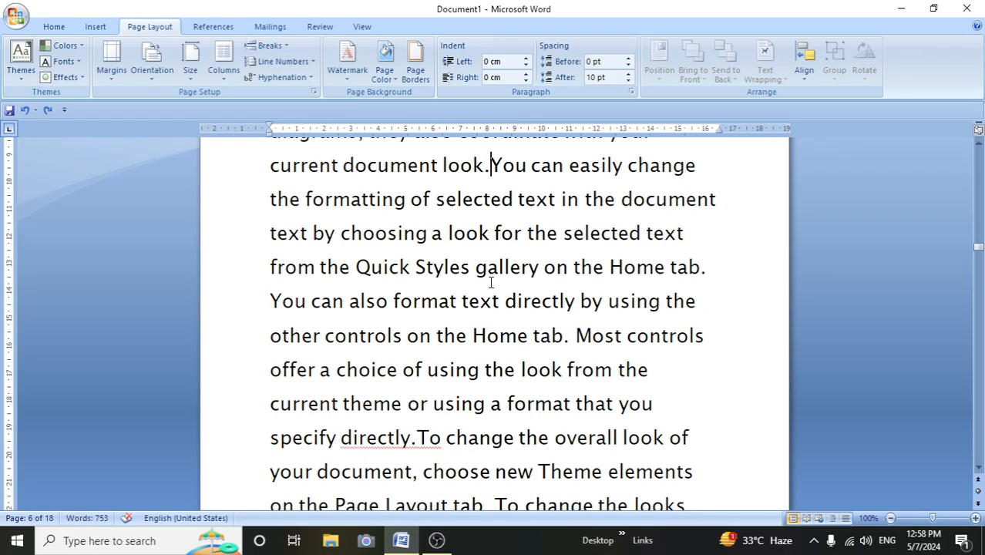
scroll(491, 282, "up", 2)
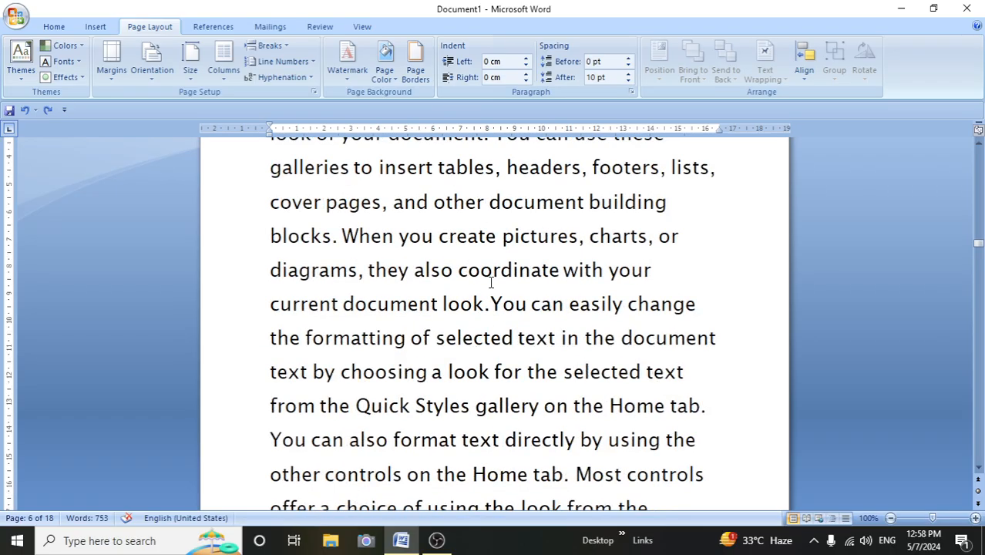
Select all the text on page 6, insert a text wrapping break over it, and look over the surrounding pages.
left_click(269, 45)
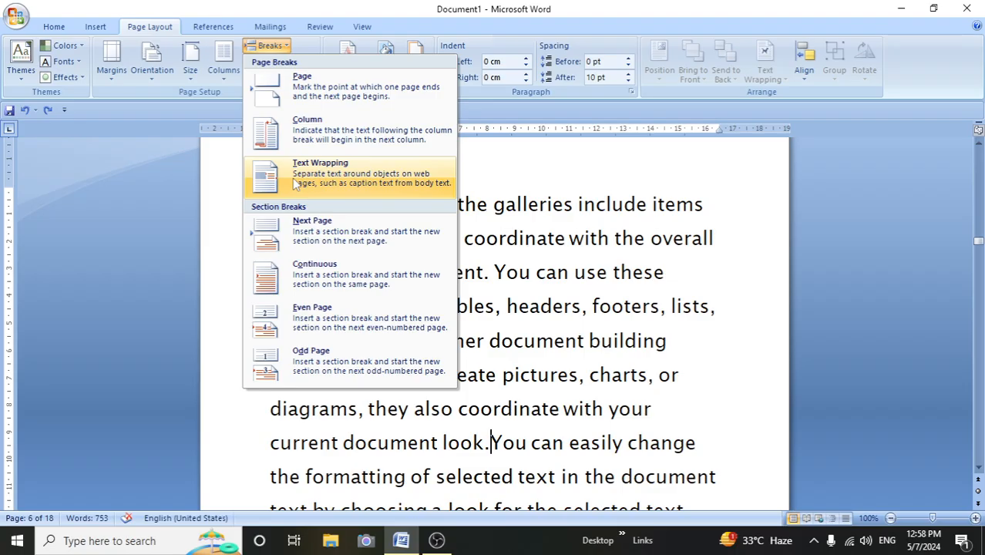
left_click(543, 284)
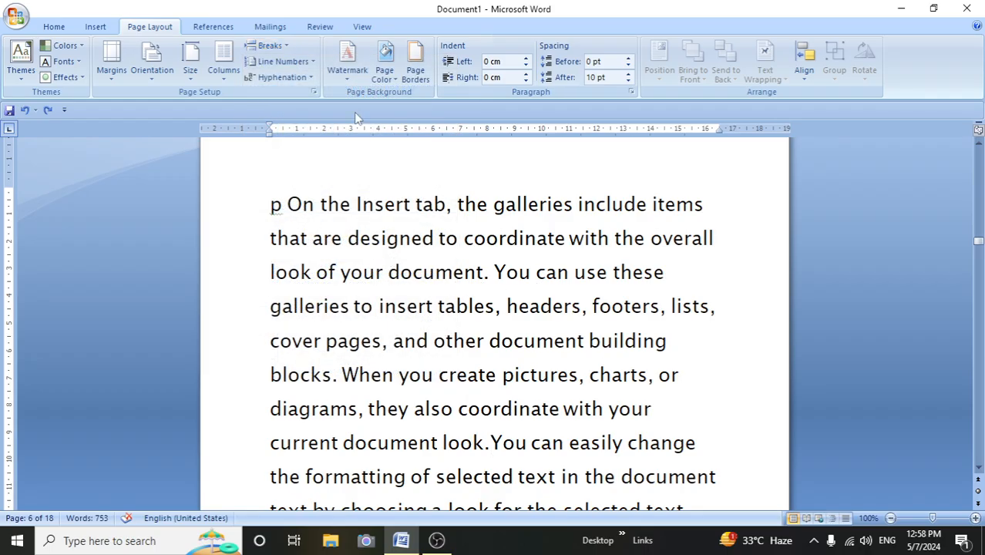
left_click_drag(266, 203, 644, 496)
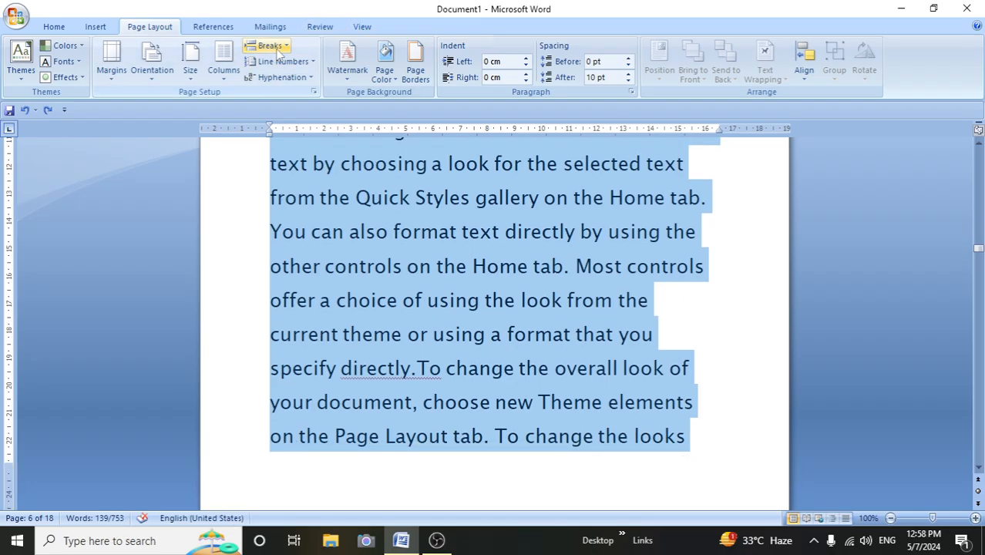
left_click(279, 50)
left_click(344, 181)
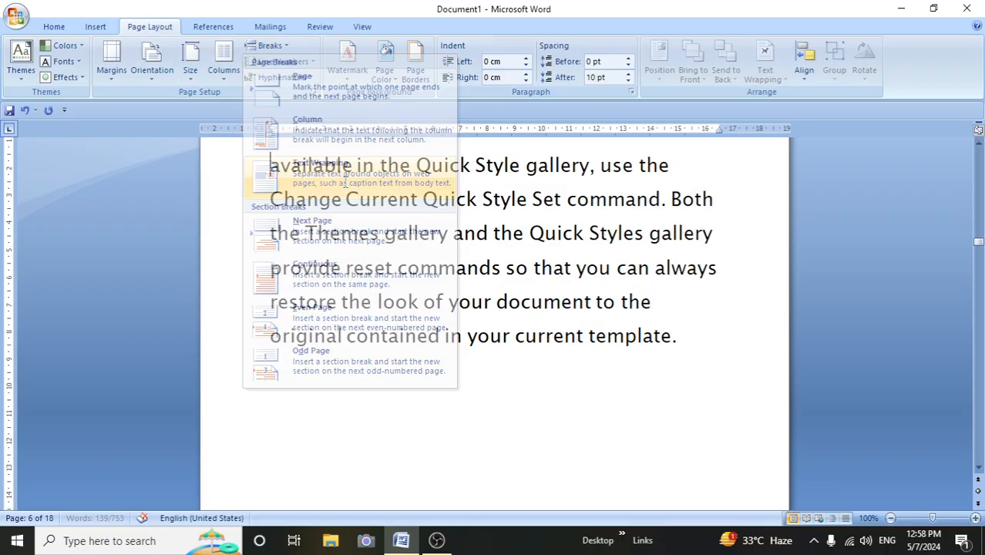
scroll(391, 257, "up", 10)
scroll(391, 253, "up", 10)
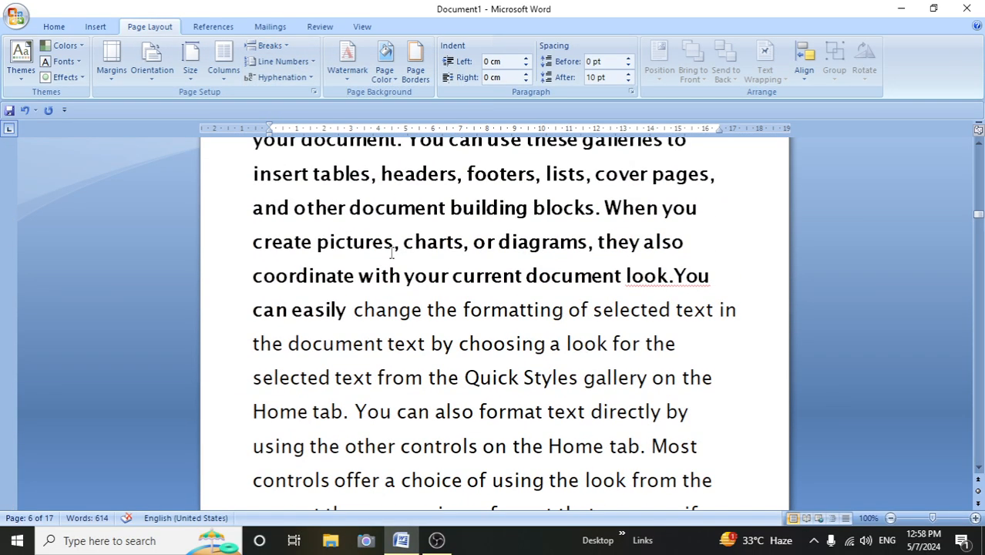
scroll(391, 253, "up", 2)
scroll(389, 251, "down", 10)
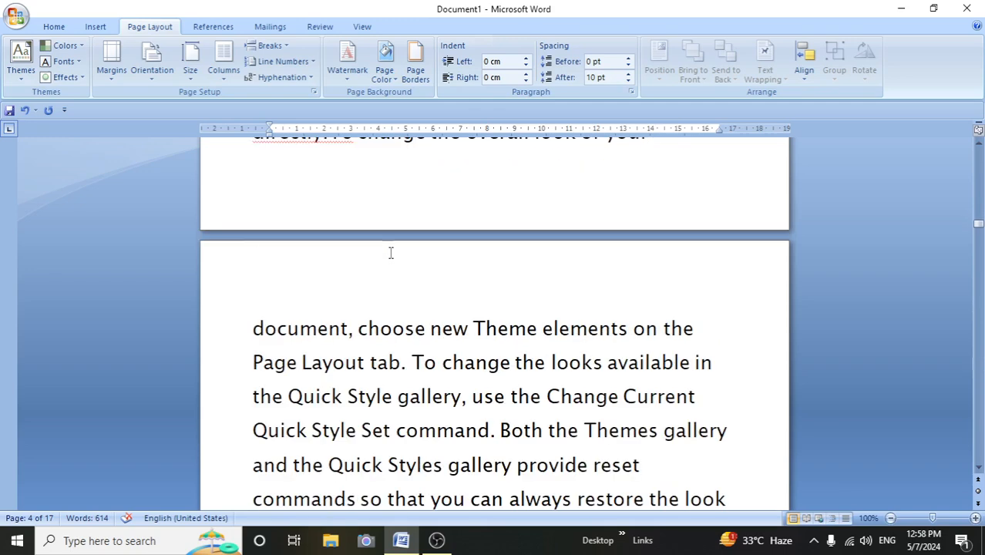
scroll(390, 250, "down", 15)
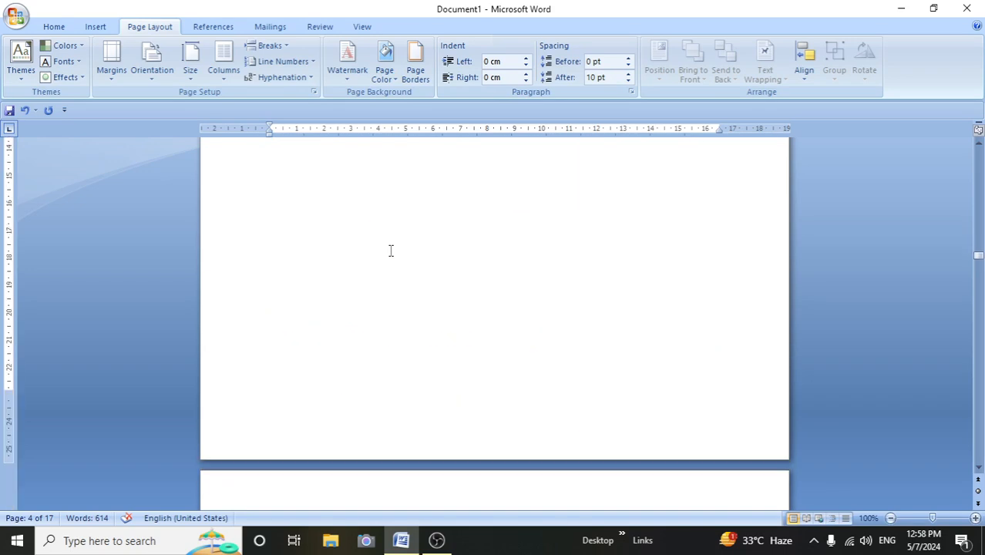
scroll(391, 251, "up", 1)
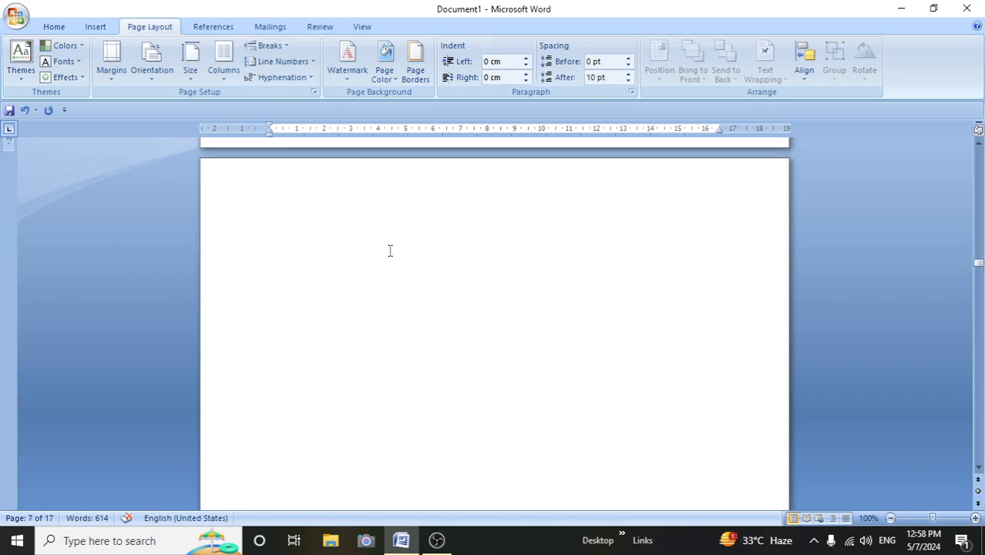
Undo the text wrapping break and deselect the text on page 6.
key("ctrl+z")
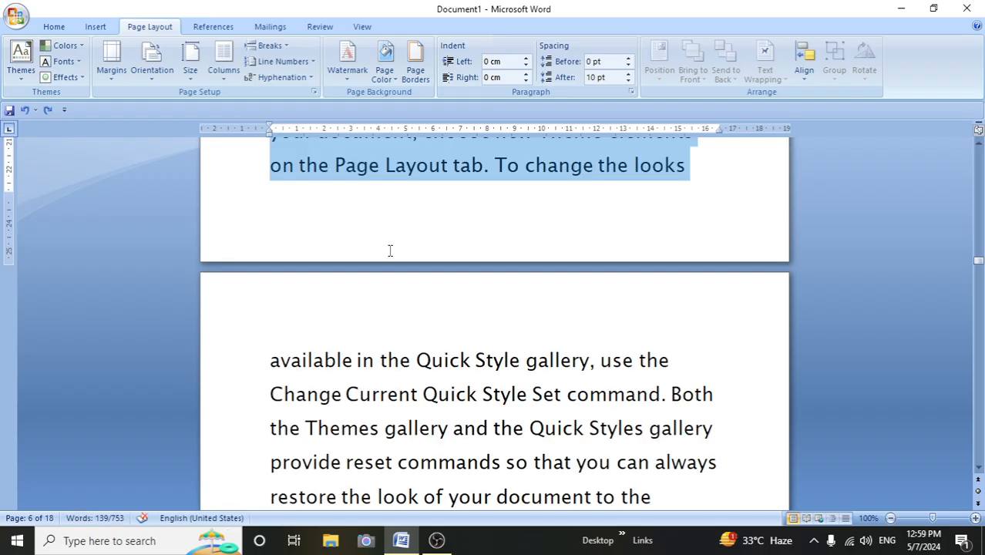
scroll(390, 251, "up", 5)
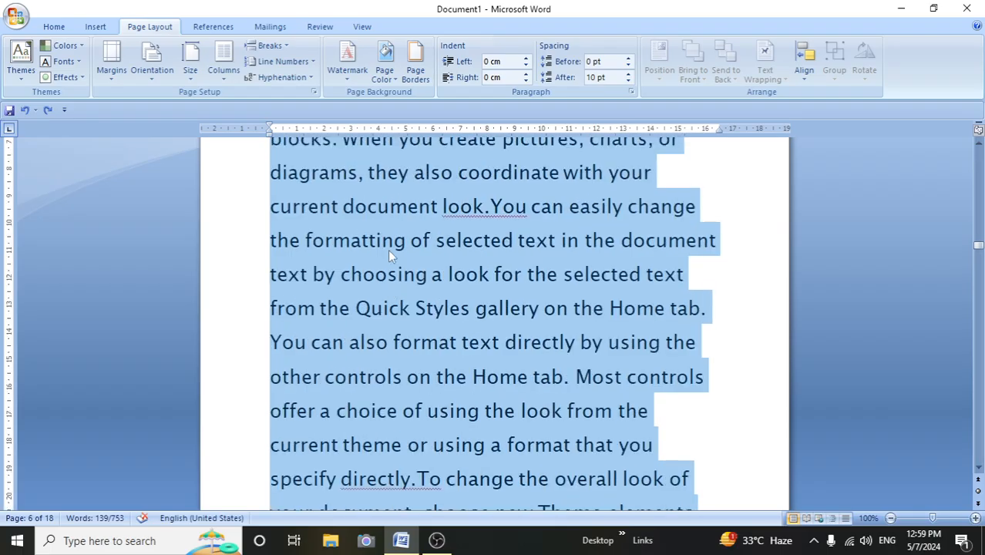
scroll(388, 249, "up", 1)
left_click(384, 276)
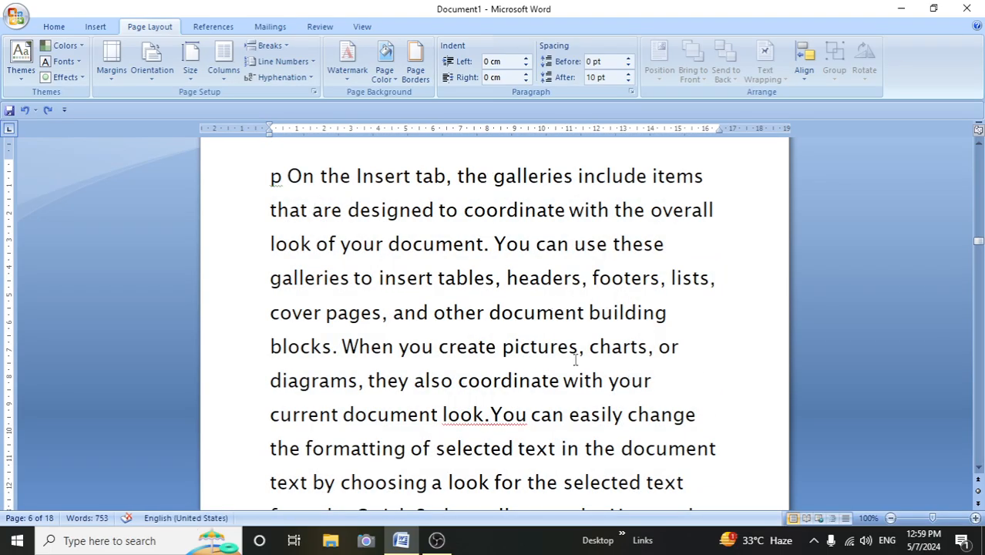
View the available section break types without inserting one, and look over the page 6 text.
left_click(269, 46)
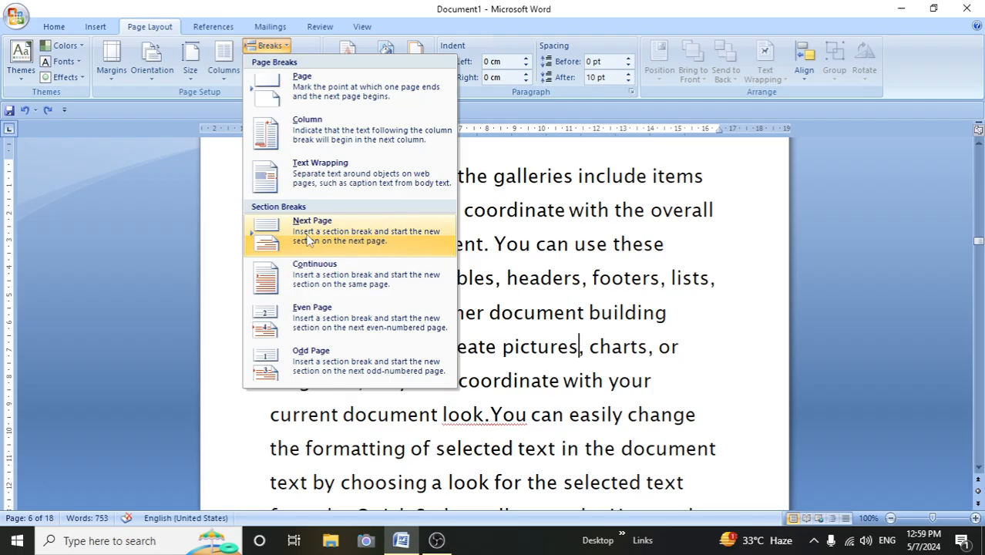
left_click(541, 332)
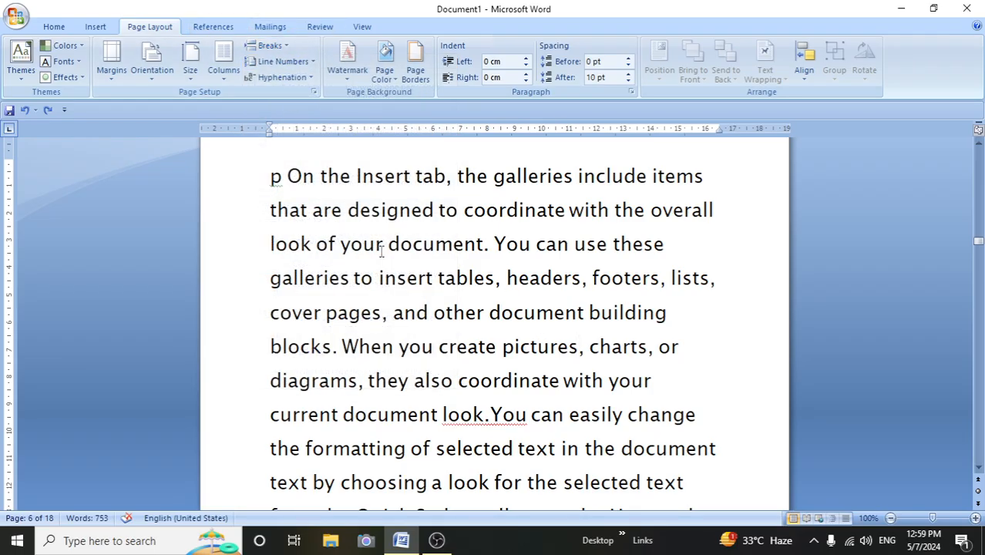
scroll(381, 253, "down", 2)
scroll(380, 253, "down", 1)
scroll(391, 239, "up", 1)
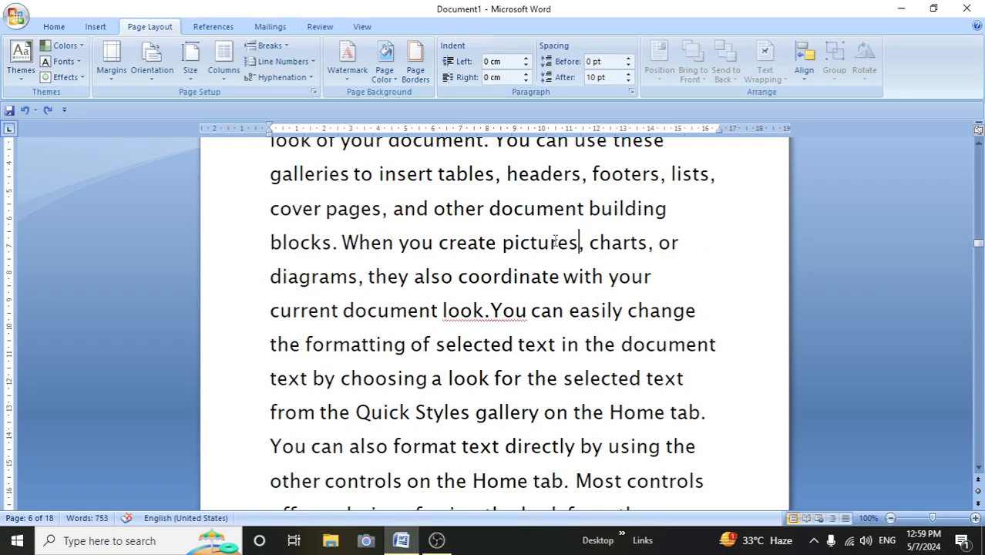
Insert a Next Page section break after "they also coordinate with your" on page 6, look over the split, and undo the break.
left_click(283, 61)
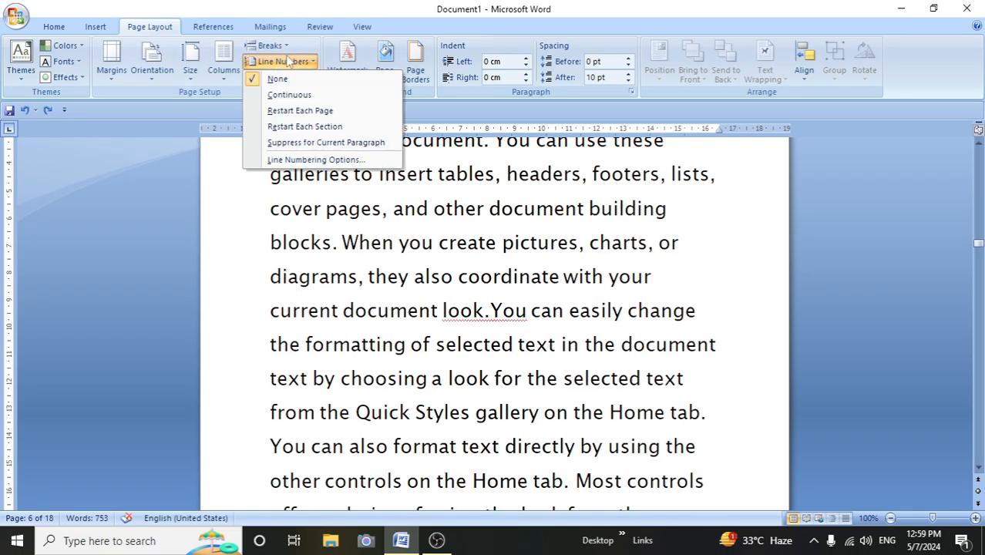
left_click(271, 45)
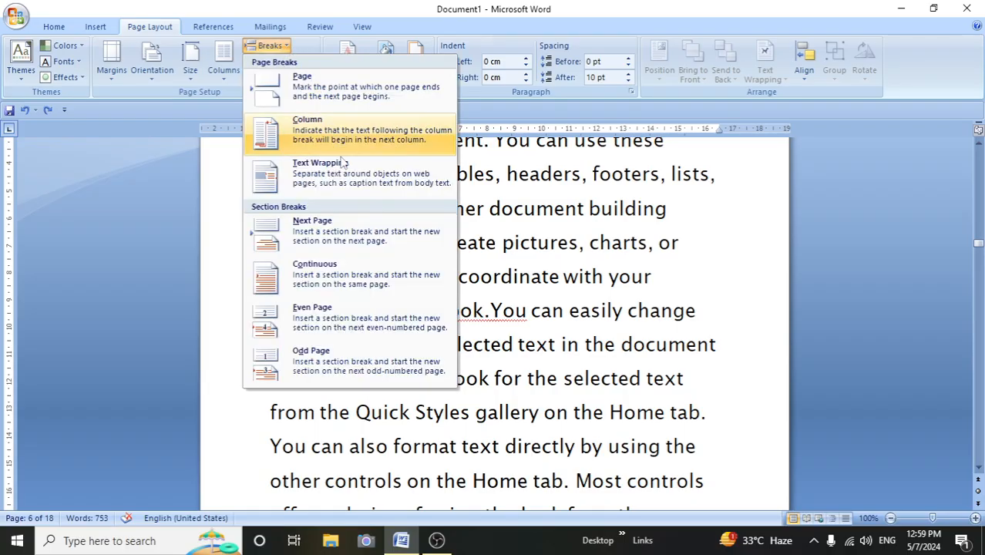
left_click(342, 238)
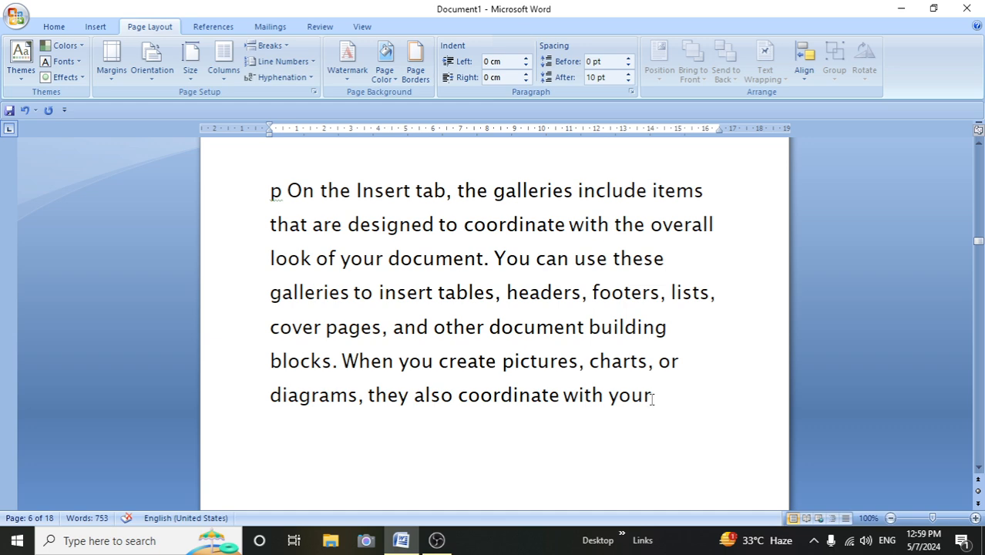
scroll(624, 435, "down", 15)
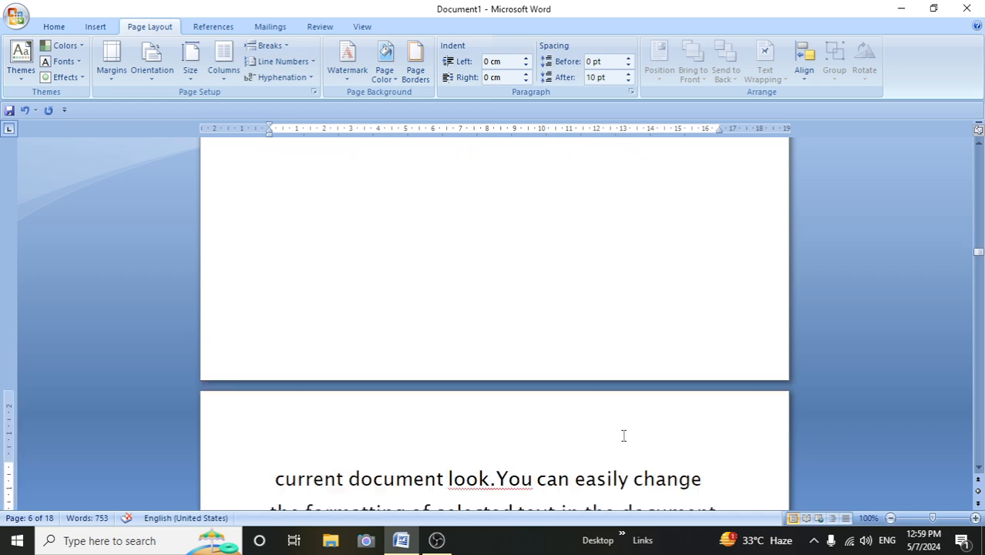
key("BackSpace")
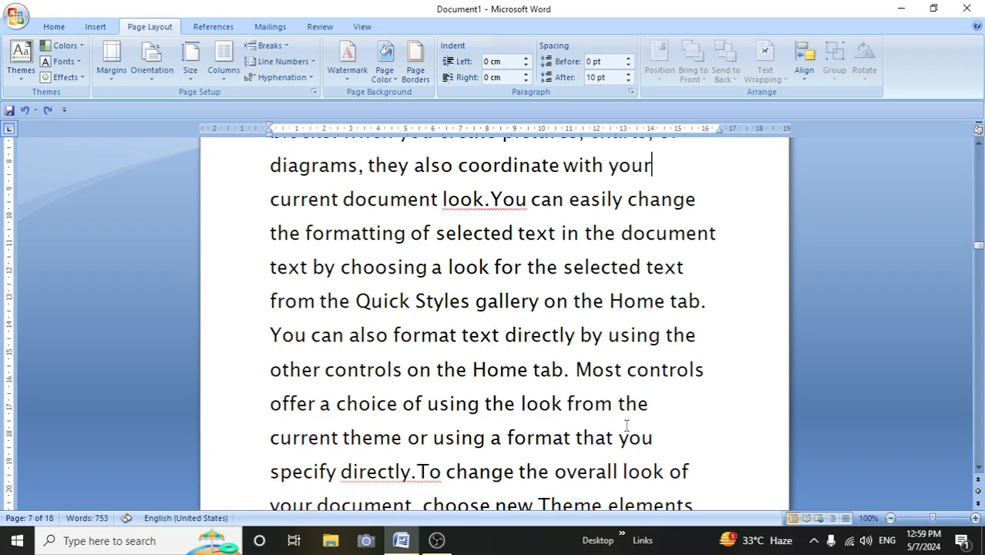
scroll(630, 423, "up", 6)
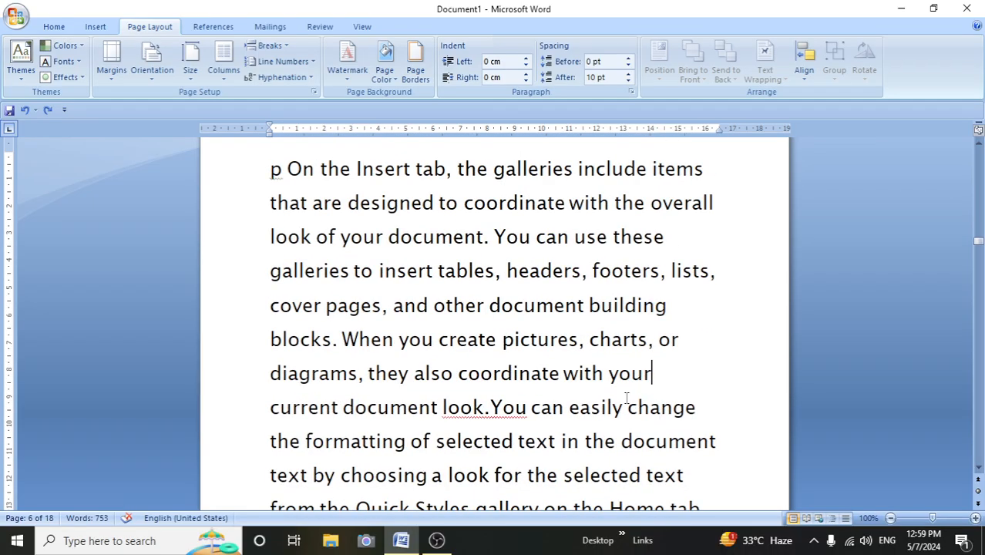
Insert a Continuous section break before "When you create pictures" on page 6 and look over the split text.
scroll(626, 397, "up", 1)
left_click(279, 46)
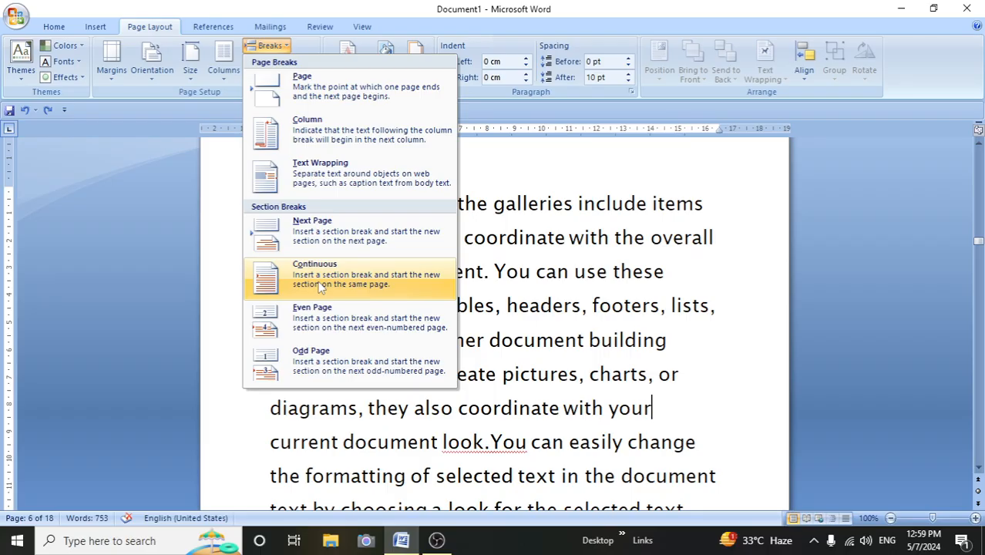
left_click(379, 289)
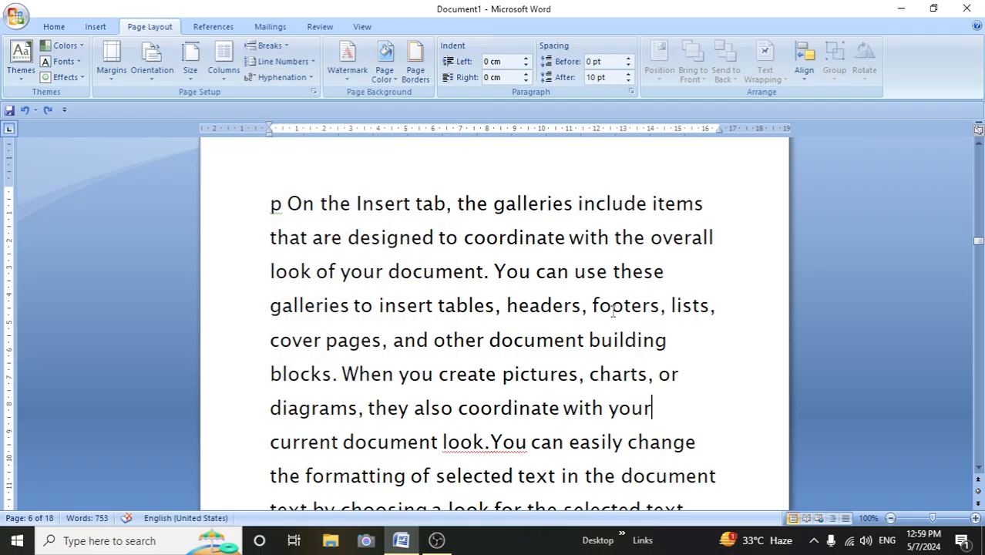
left_click(339, 373)
left_click(341, 376)
left_click(268, 45)
left_click(310, 271)
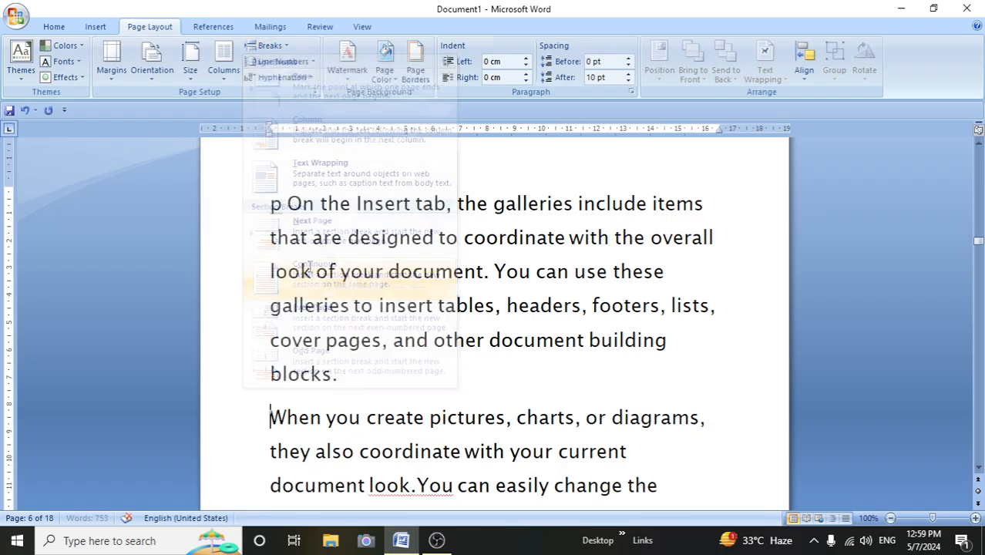
scroll(351, 390, "down", 1)
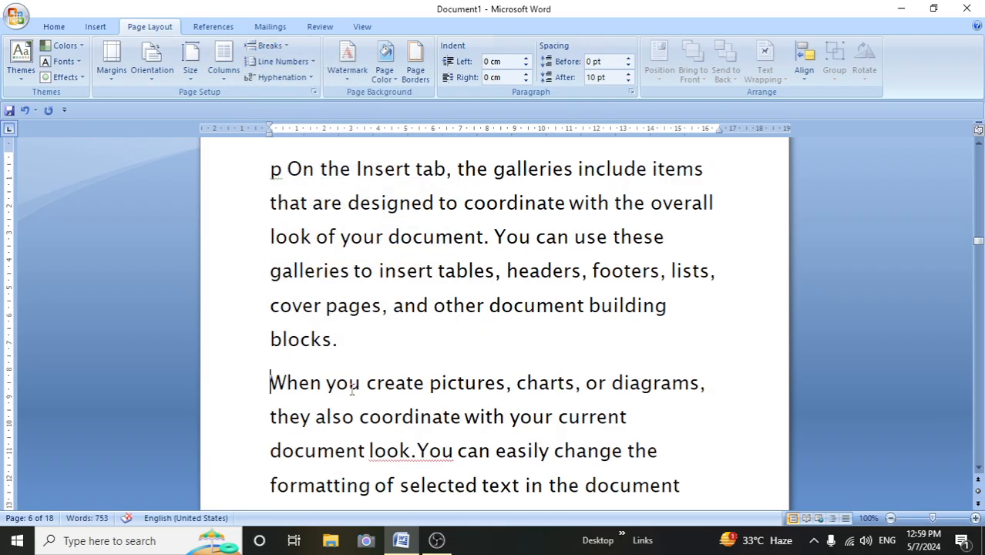
scroll(351, 390, "down", 3)
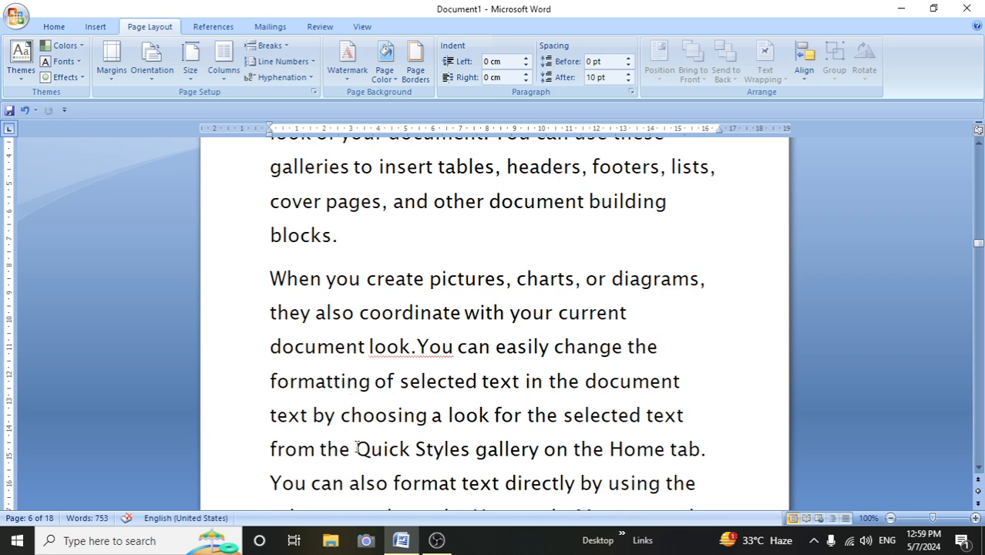
Insert a Next Page section break before "Quick Styles gallery" on page 6 and undo it.
left_click(283, 45)
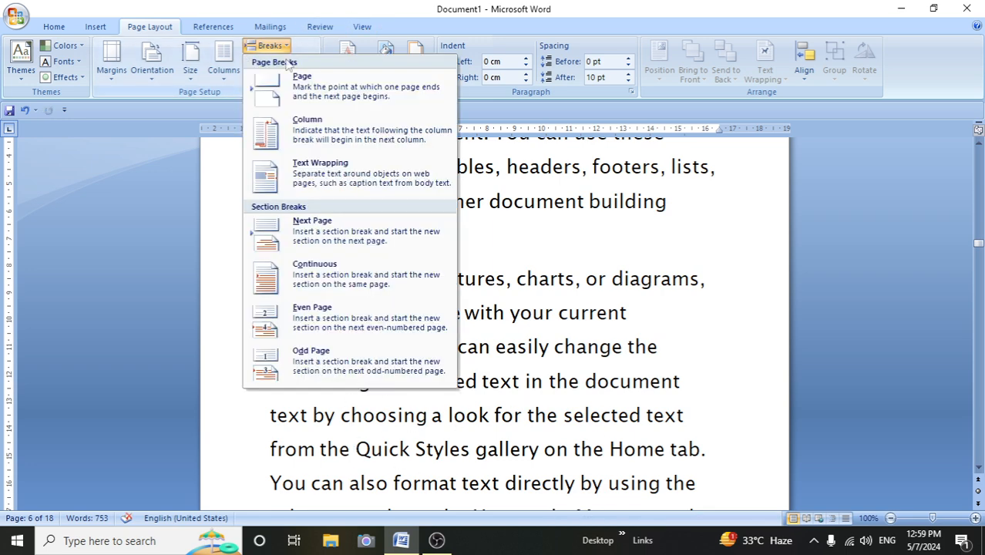
left_click(335, 248)
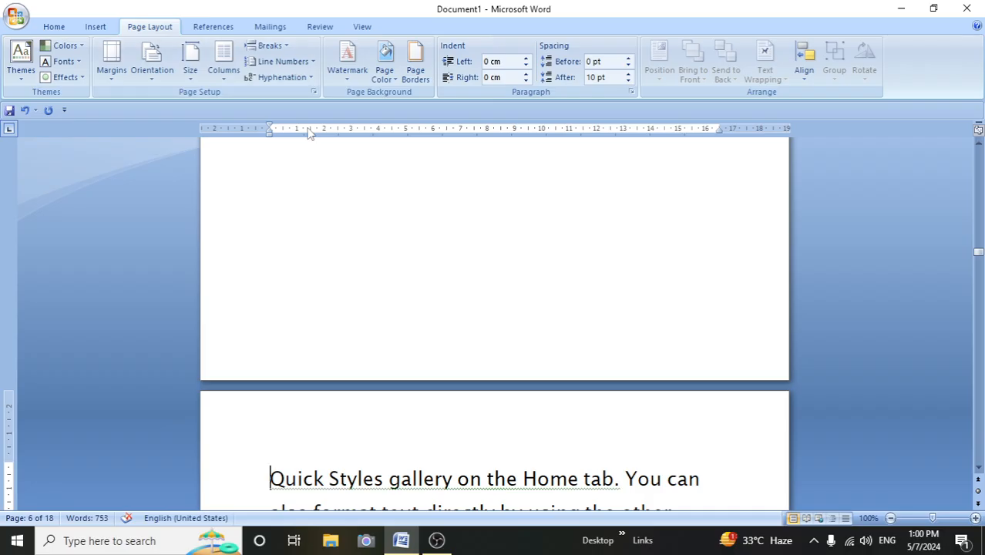
key("ctrl+z")
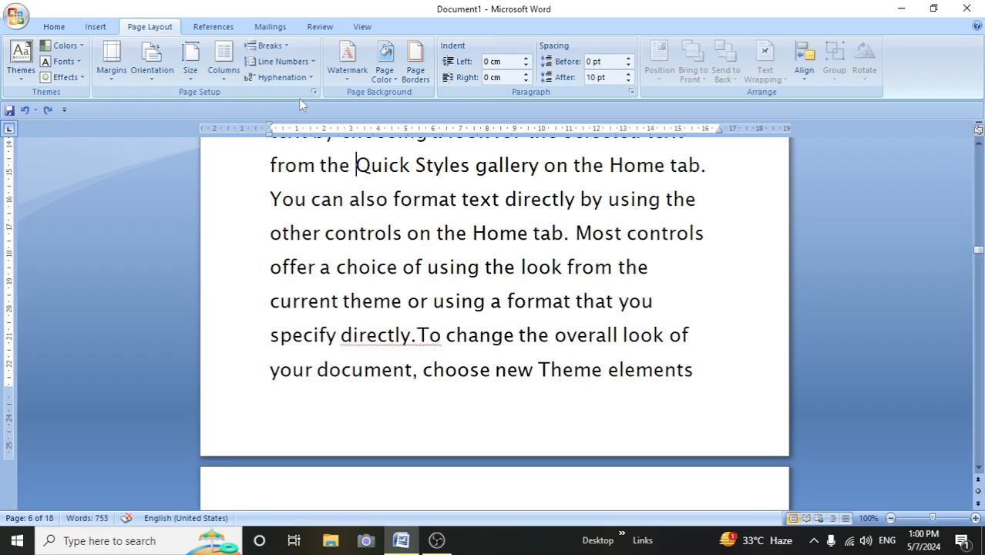
Insert a Continuous section break before "Quick Styles gallery" on page 6 and look over the resulting paragraphs.
left_click(270, 46)
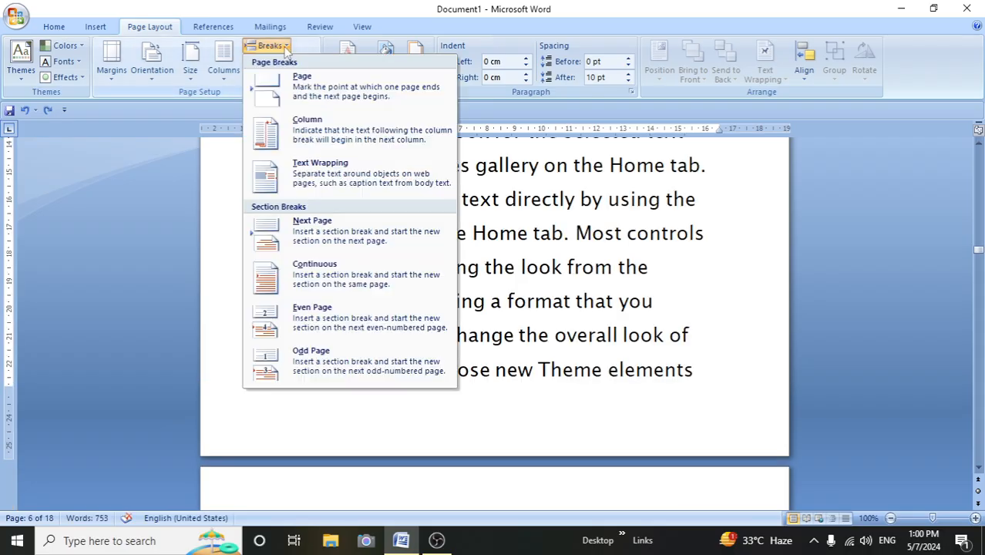
left_click(314, 264)
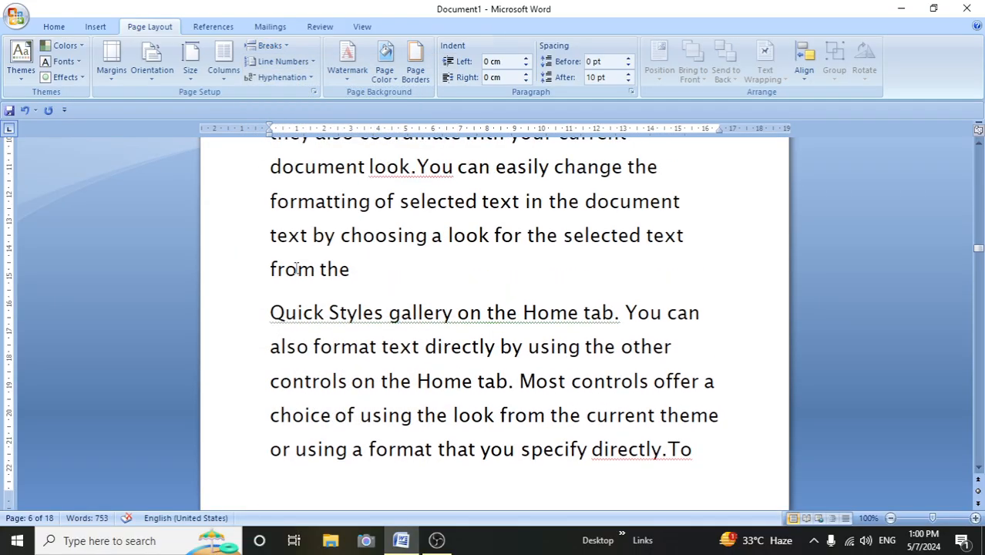
scroll(298, 262, "up", 5)
scroll(301, 257, "down", 8)
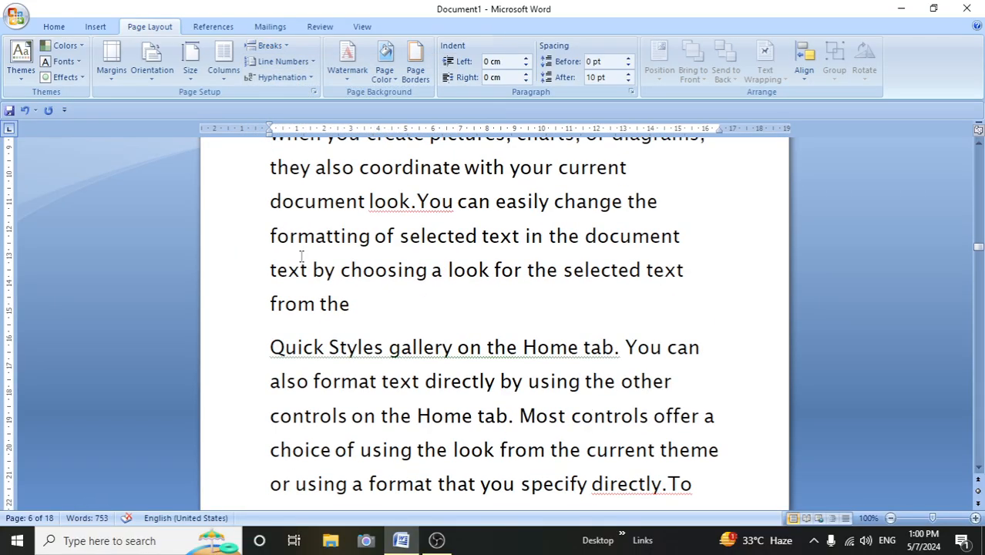
scroll(301, 257, "up", 11)
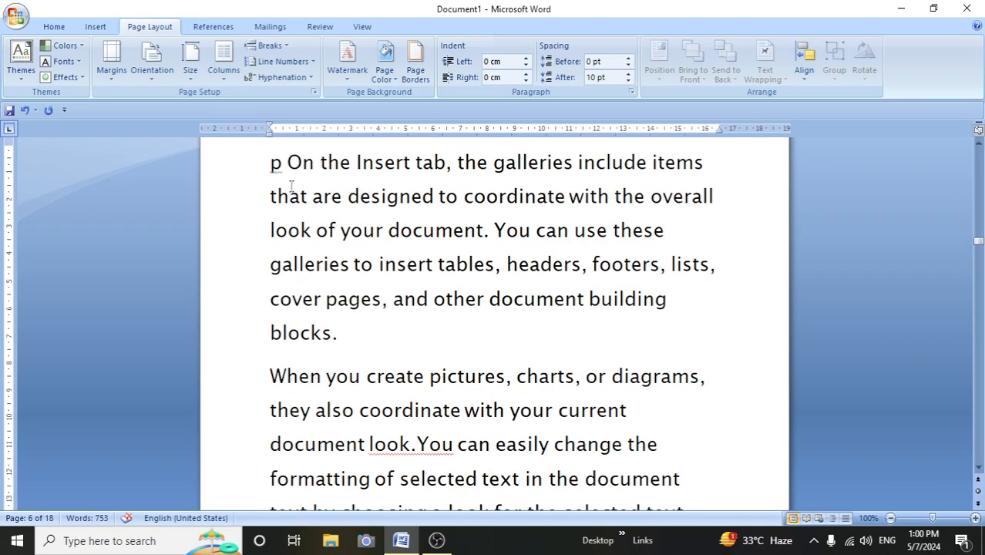
View the section break types without inserting one, and place the cursor after "directly.To" at the end of page 6.
left_click(277, 47)
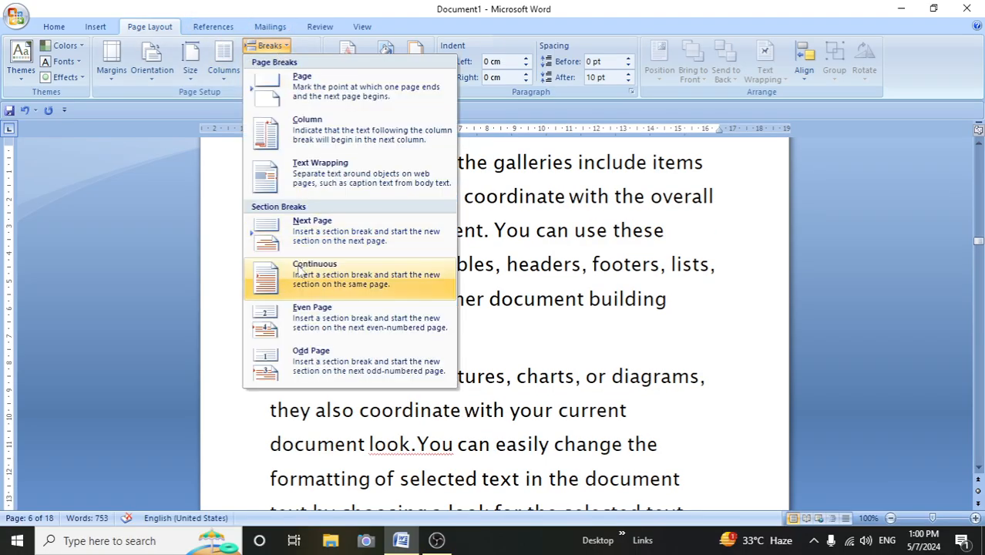
left_click(357, 330)
scroll(567, 342, "down", 3)
left_click(698, 414)
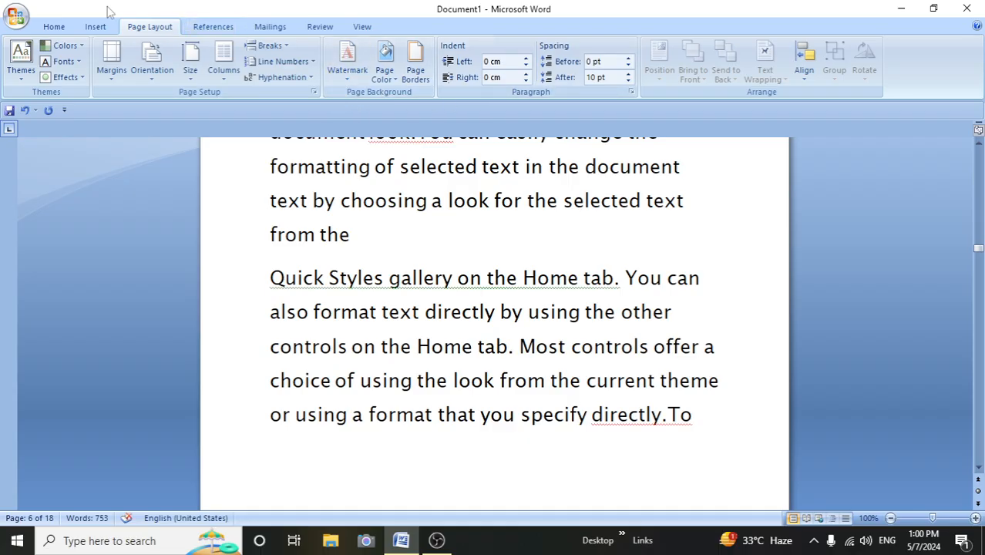
Insert a Plain Number 1 page number at the top of the pages.
left_click(96, 26)
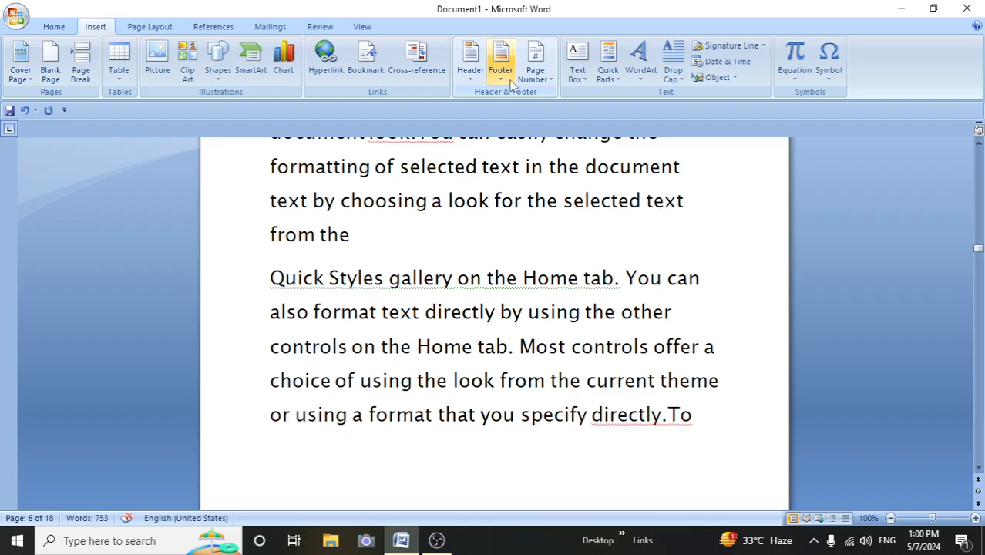
left_click(534, 68)
mouse_move(571, 99)
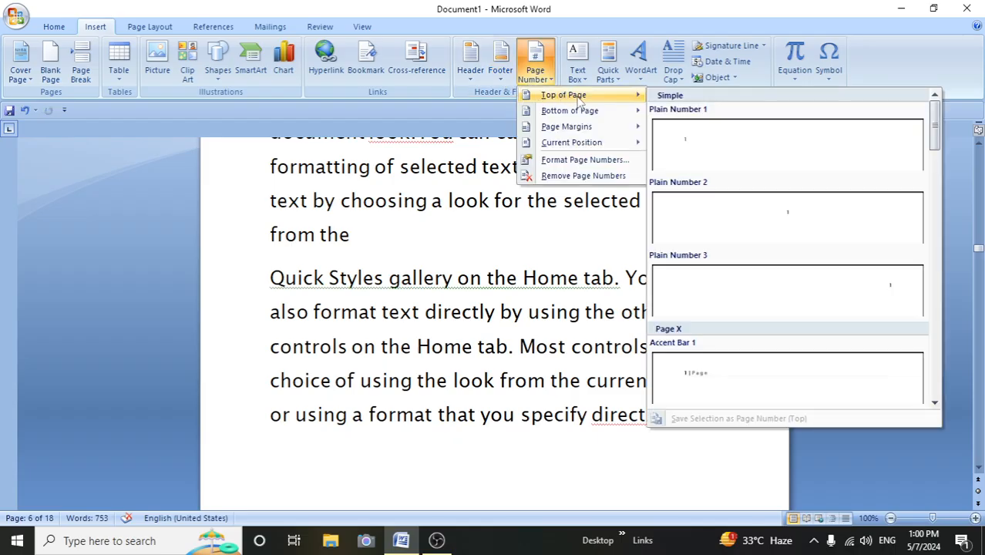
left_click(740, 174)
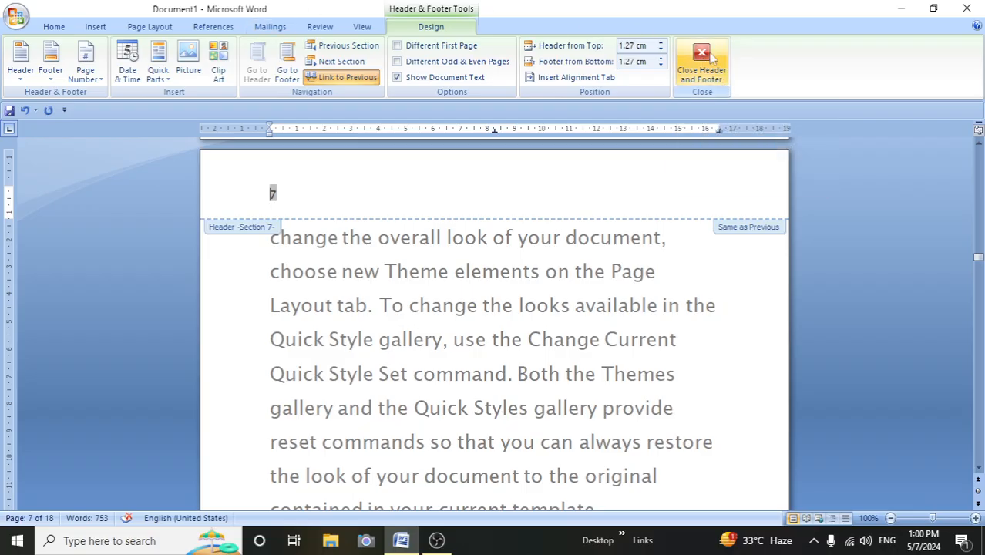
left_click(709, 60)
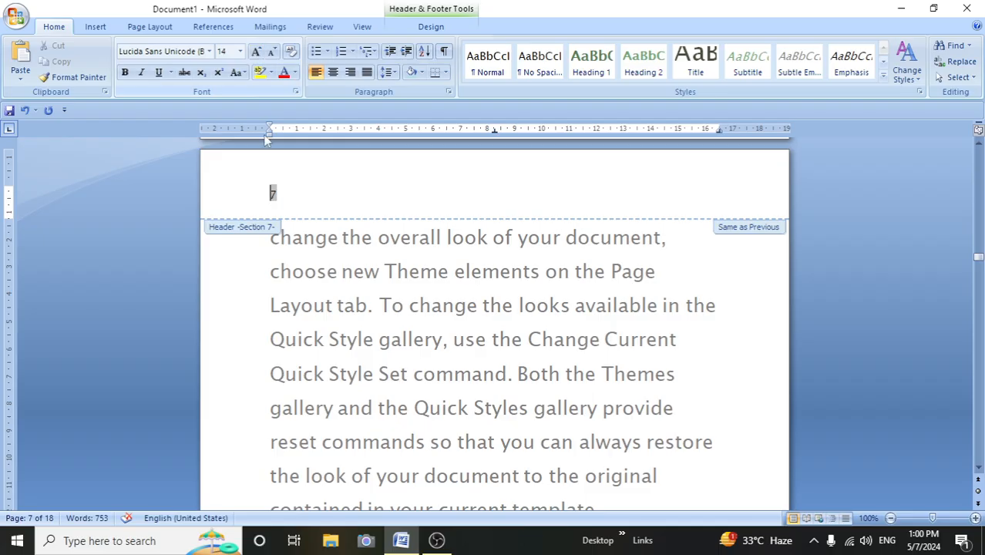
Enlarge the page number in the header to font size 24 and return to the document body.
left_click_drag(276, 193, 266, 192)
left_click(256, 51)
left_click(256, 51)
left_click(256, 51)
left_click(255, 51)
left_click(256, 51)
left_click(256, 51)
left_click(256, 50)
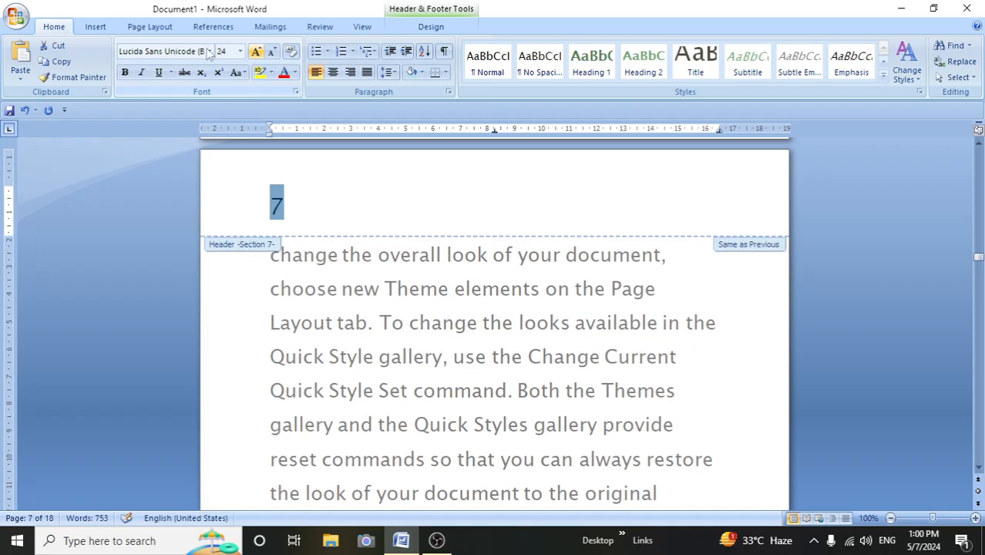
left_click(431, 28)
left_click(701, 53)
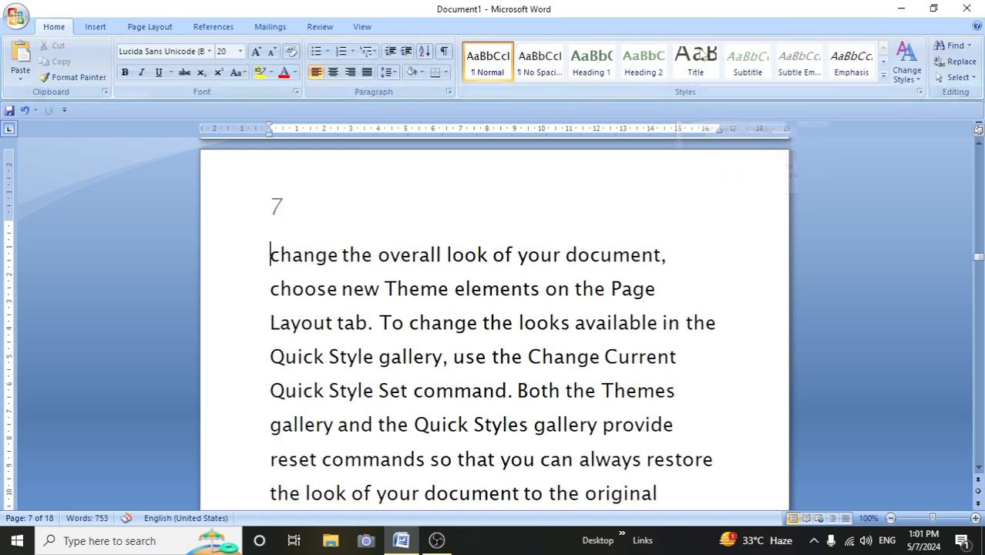
Look over the text and page number on page 6 and view the section break types without inserting one.
scroll(481, 279, "up", 9)
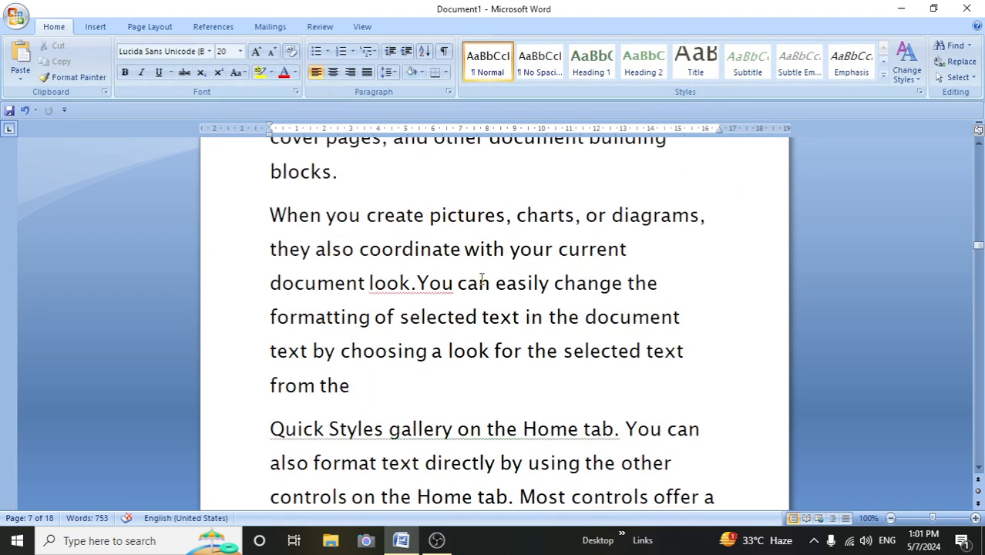
scroll(480, 279, "down", 4)
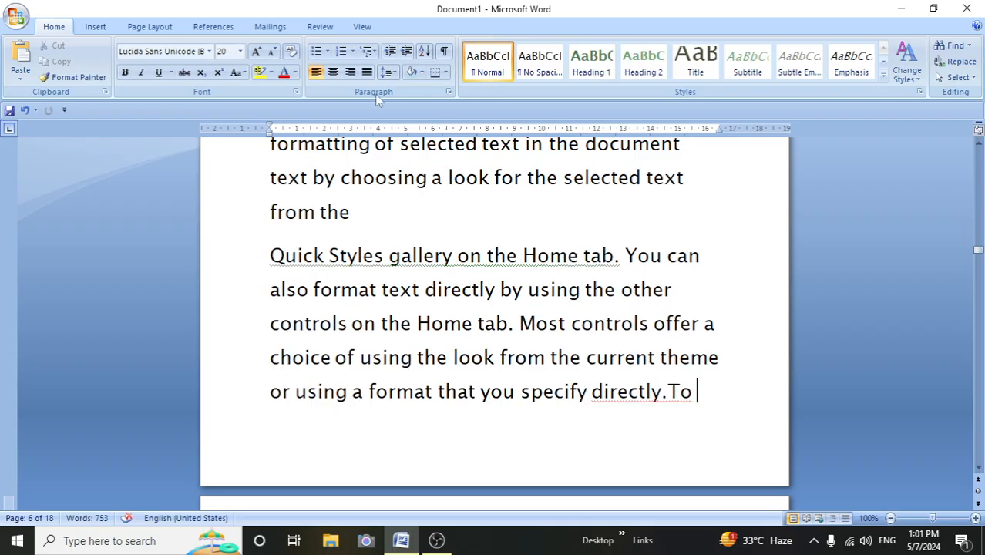
left_click(149, 26)
left_click(282, 47)
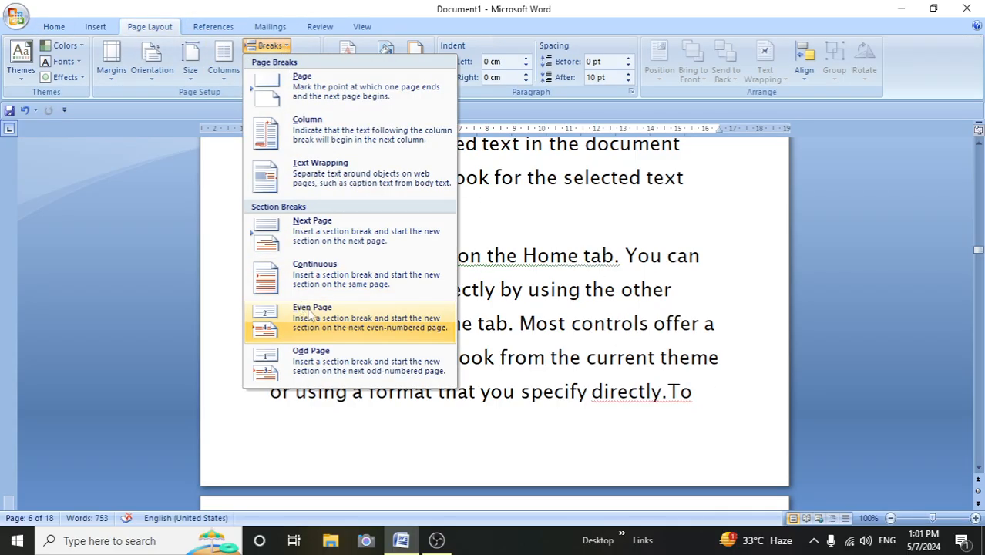
scroll(528, 330, "up", 5)
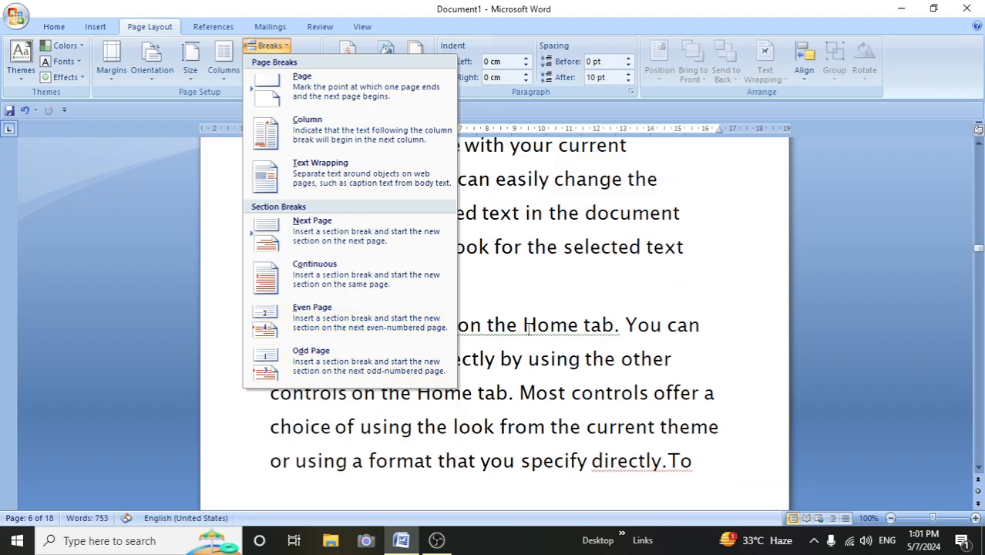
scroll(529, 329, "up", 4)
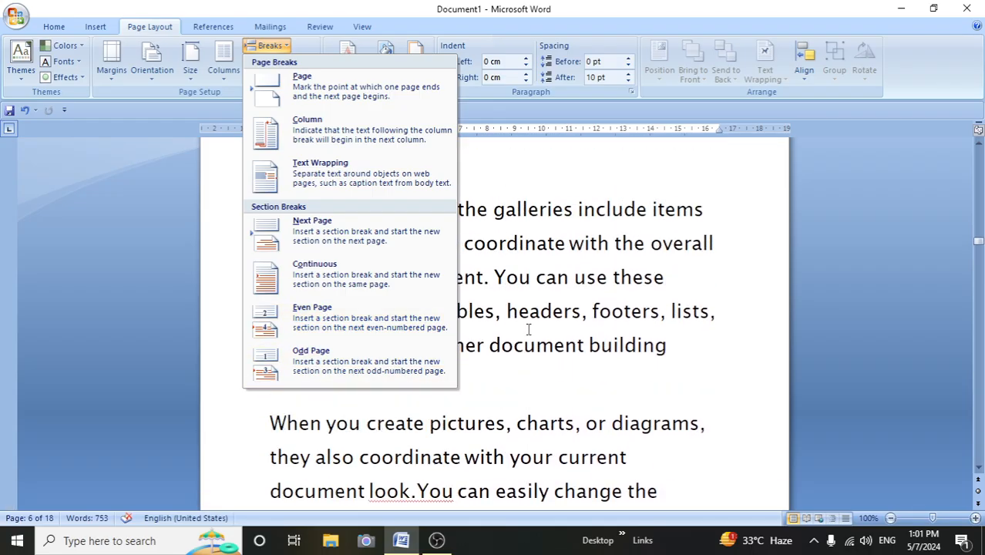
left_click(358, 191)
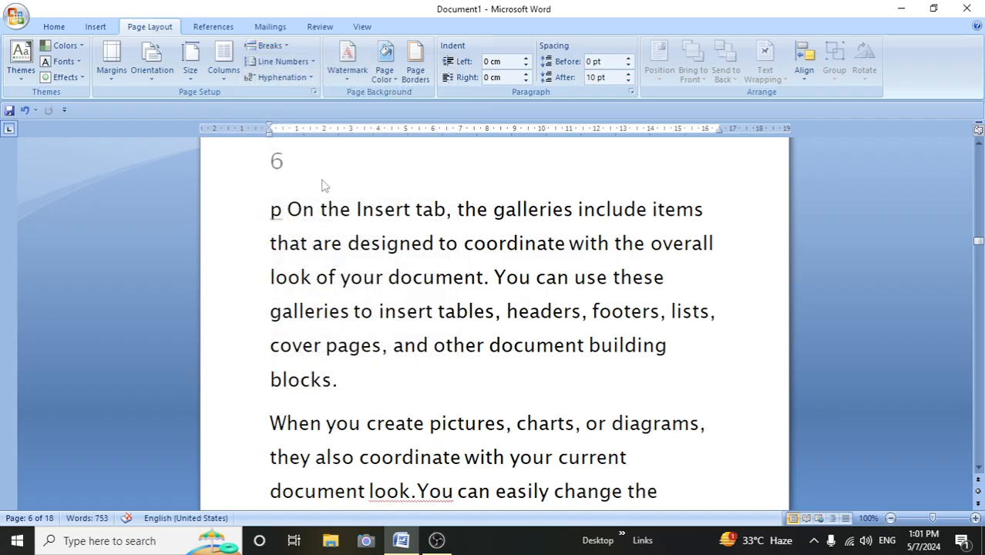
Insert an Even Page section break after "directly.To" at the end of page 6 and check the following page's number.
left_click(267, 46)
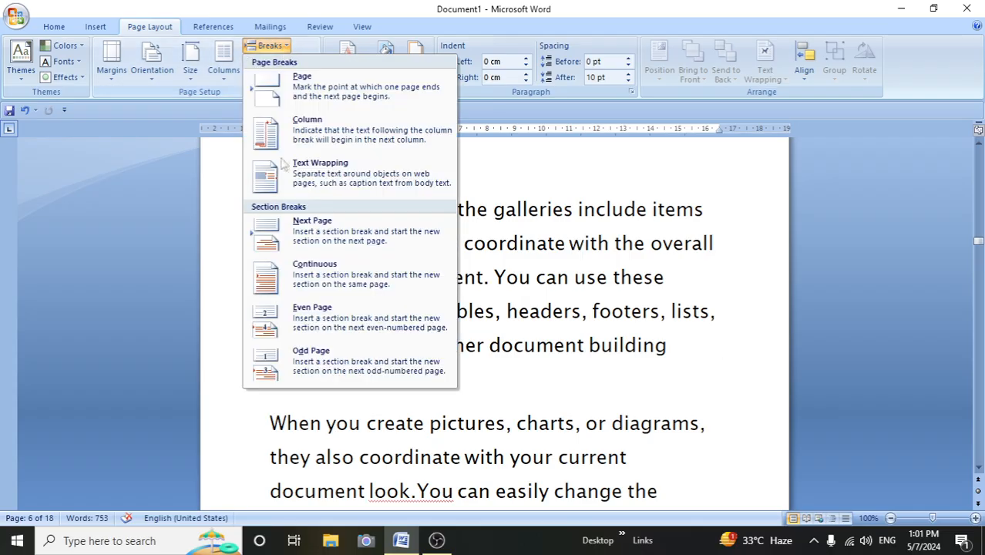
left_click(301, 327)
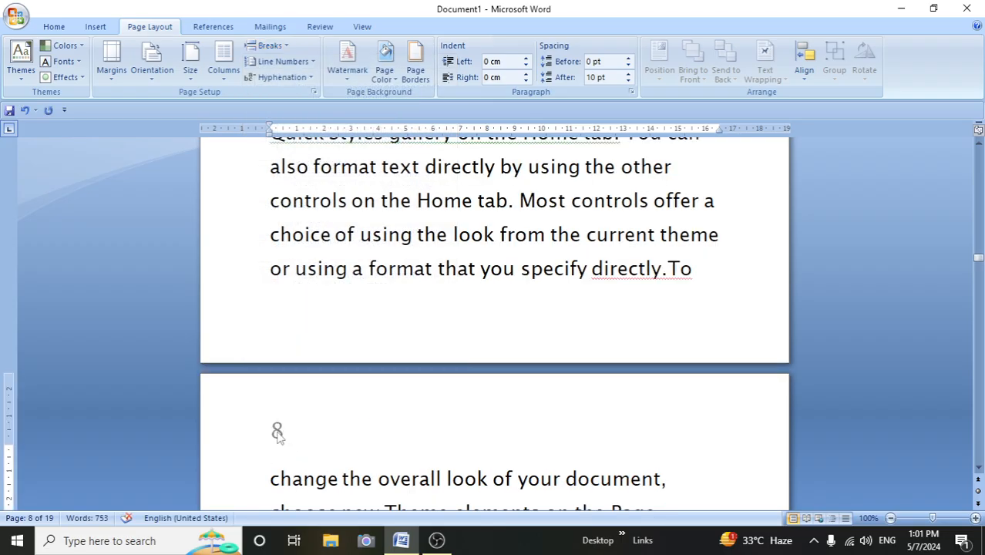
scroll(277, 431, "down", 7)
scroll(276, 428, "up", 3)
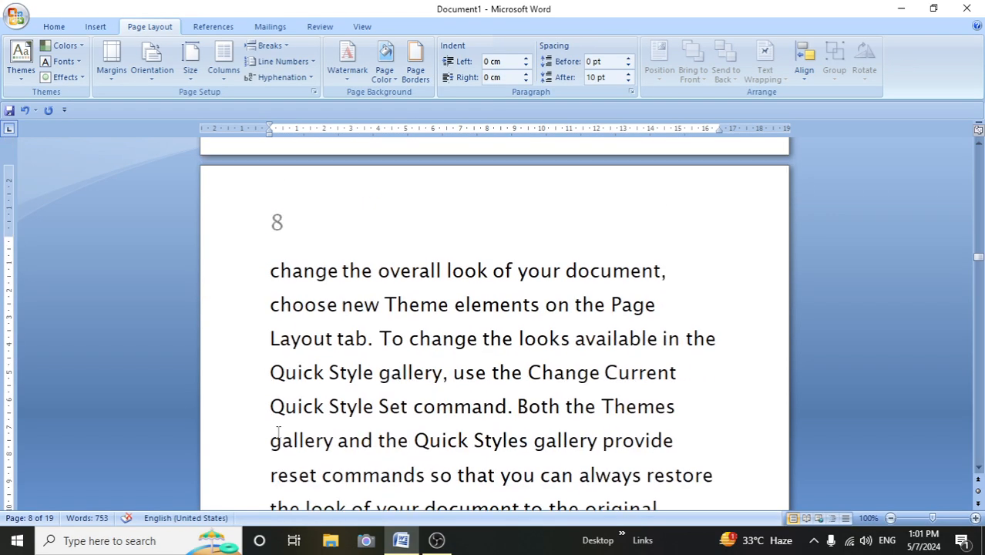
Insert an Even Page section break after "current template." on page 8, and look over the page numbers and the available break types.
scroll(270, 305, "down", 5)
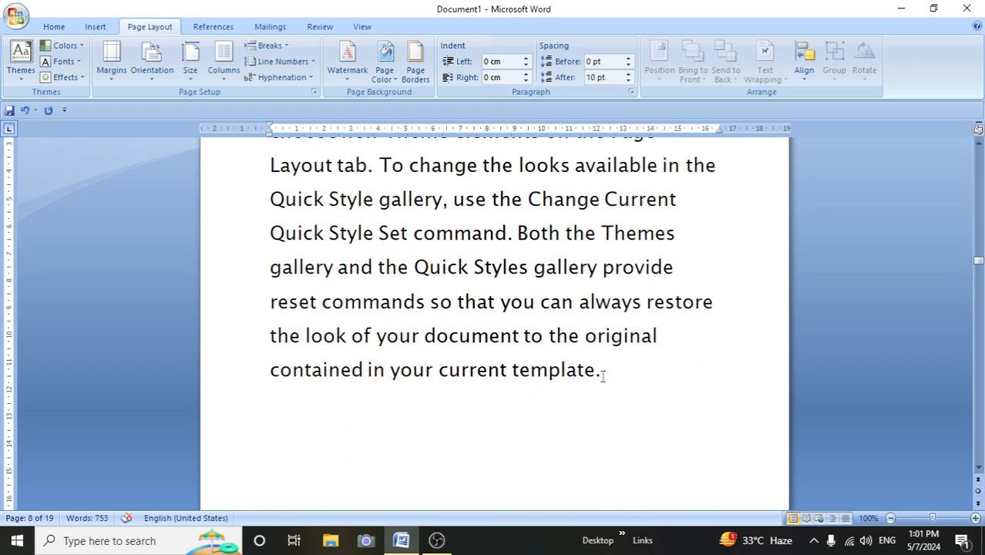
left_click(598, 369)
left_click(269, 45)
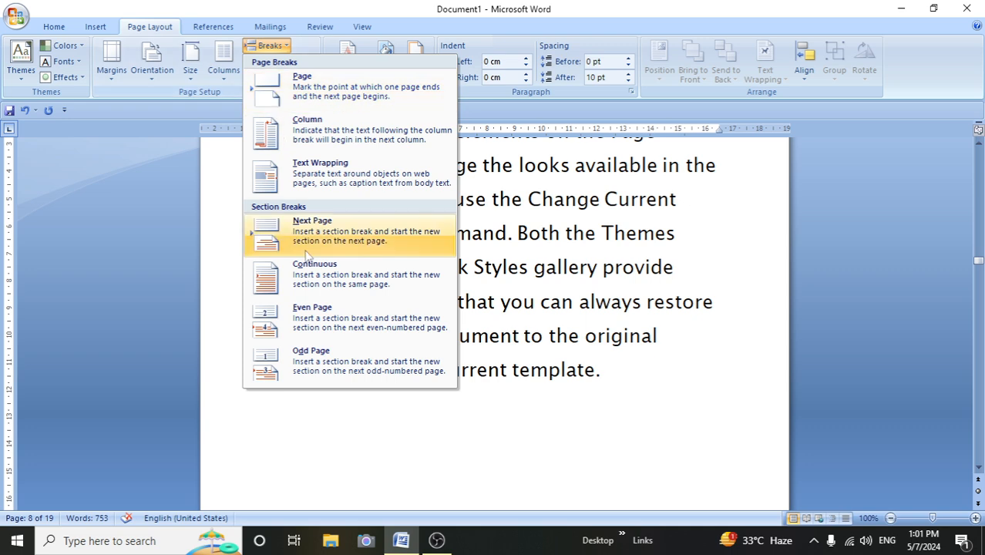
left_click(324, 307)
scroll(312, 448, "down", 8)
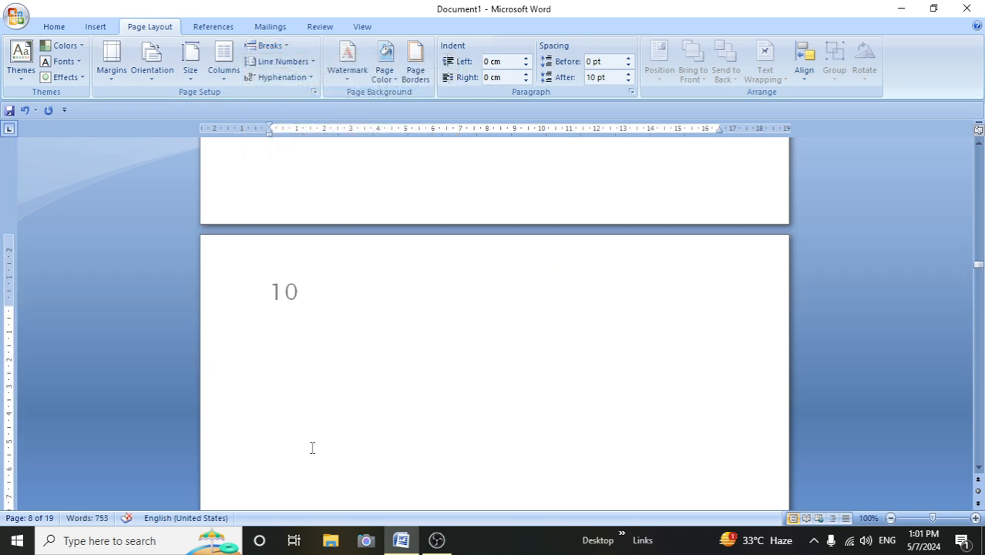
scroll(312, 448, "up", 20)
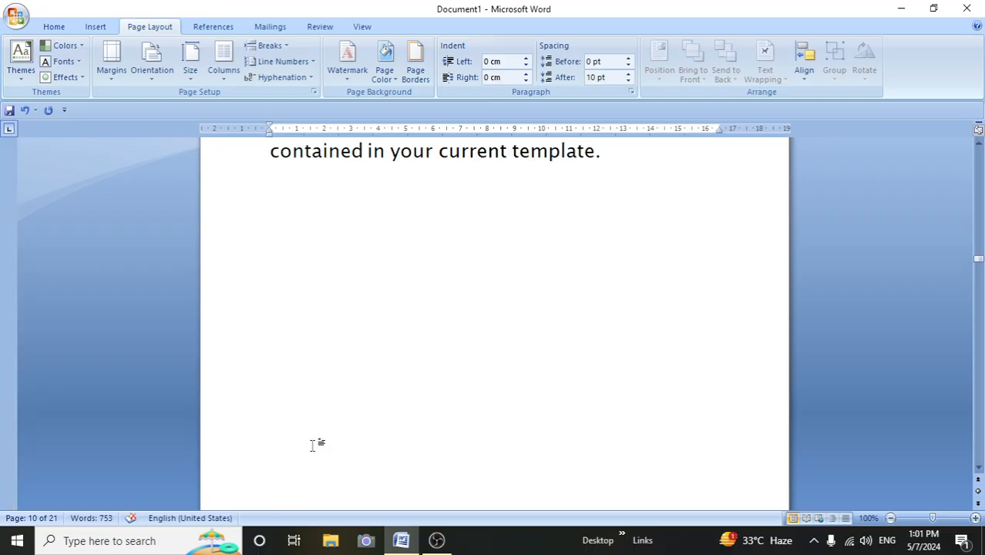
left_click(270, 46)
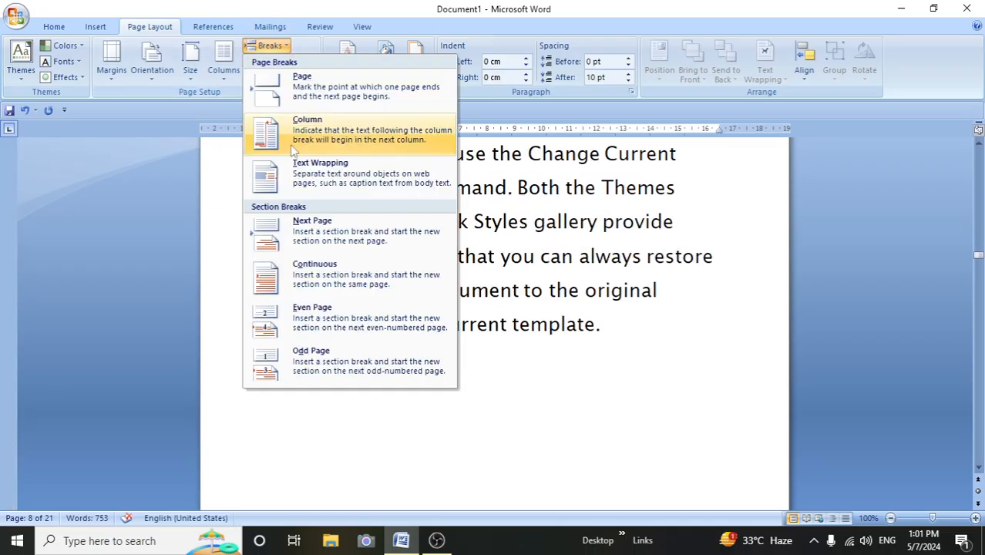
left_click(459, 328)
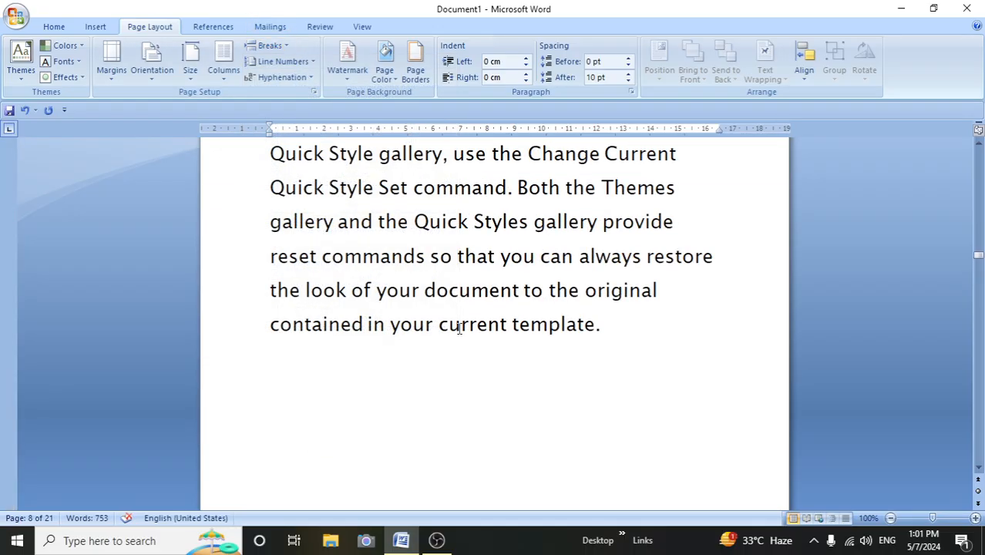
Undo the last Even Page section break after "current template." and look over pages 6 and 7.
key("ctrl+z")
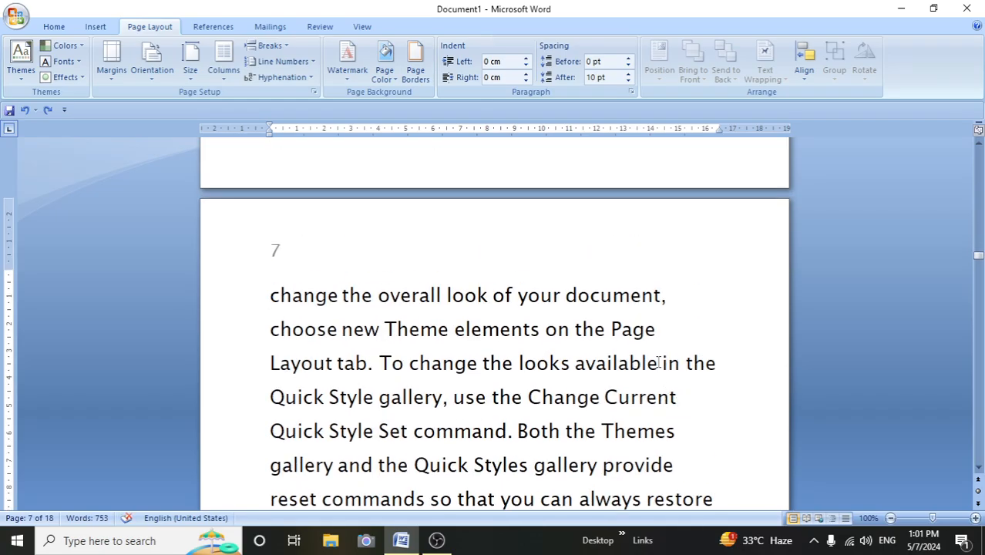
scroll(657, 364, "up", 5)
scroll(657, 363, "down", 5)
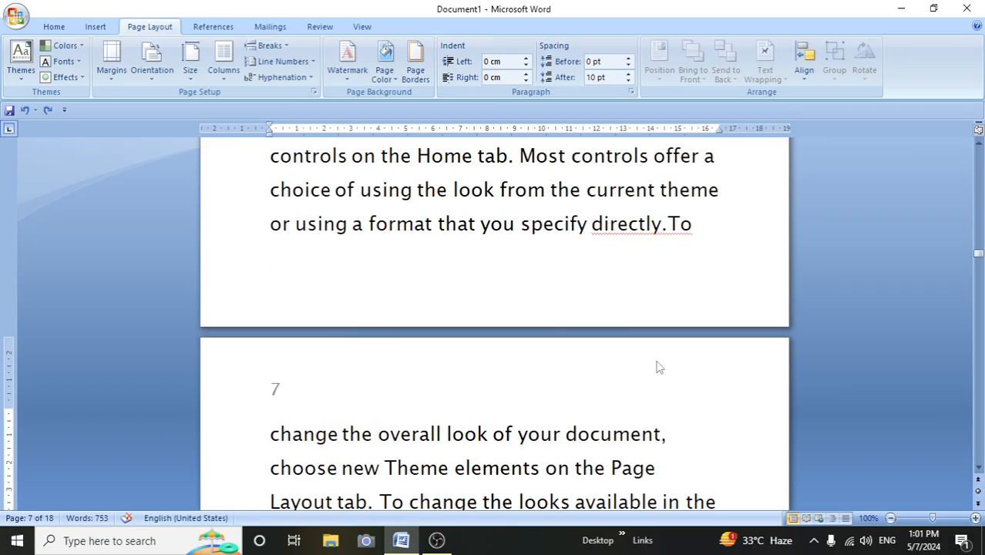
scroll(439, 298, "down", 2)
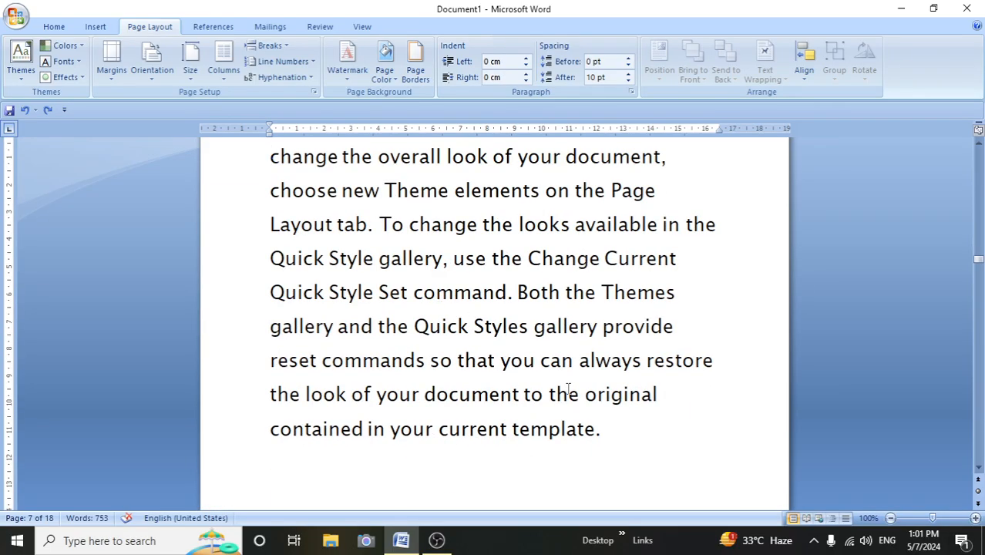
Insert an Odd Page section break after "current template." on page 7 and check the following page's number.
left_click(266, 45)
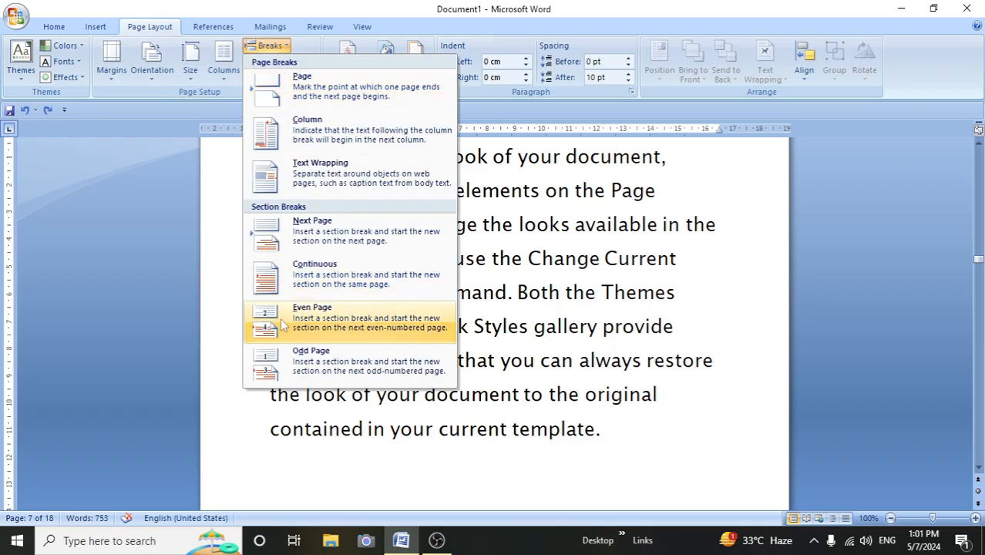
left_click(298, 353)
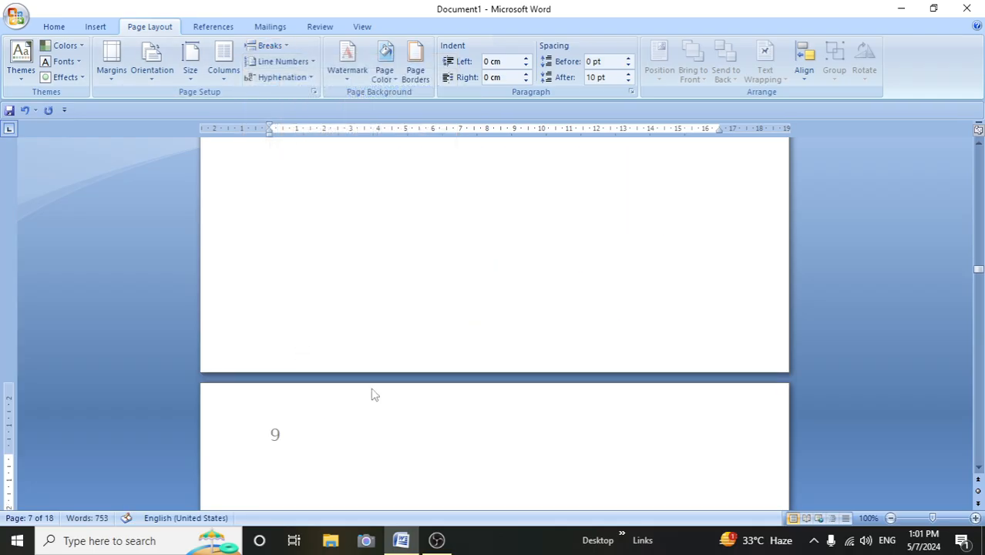
scroll(372, 390, "up", 15)
scroll(377, 381, "down", 17)
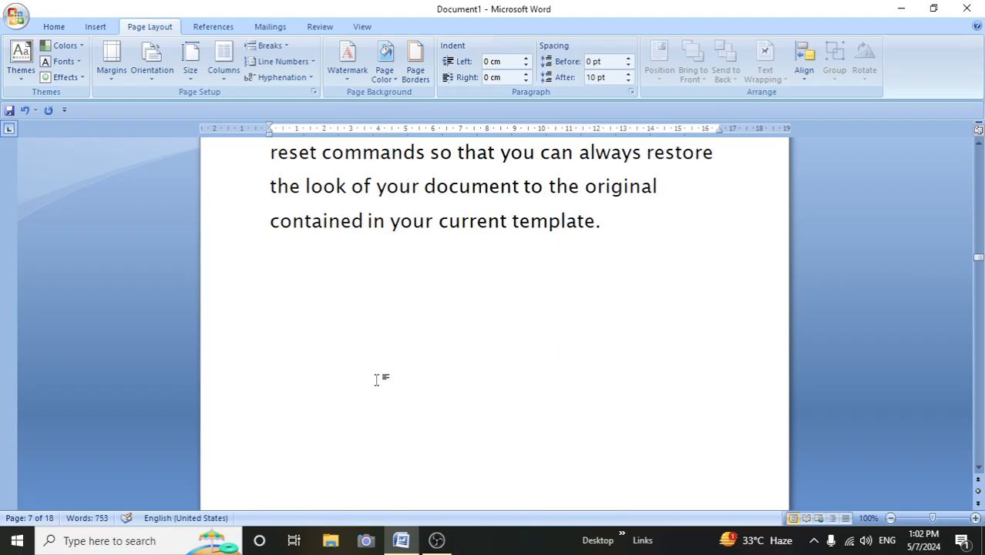
scroll(377, 379, "down", 2)
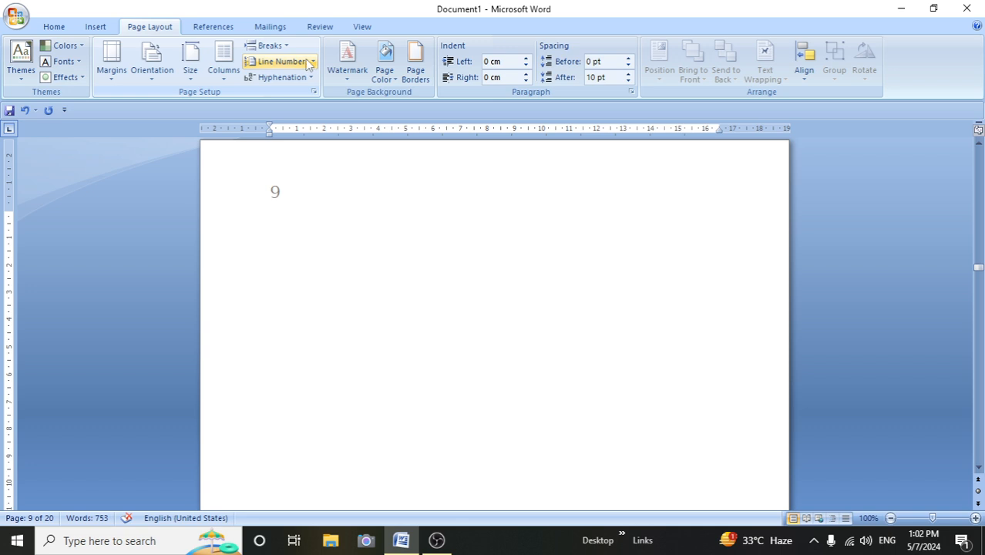
Insert another Odd Page section break on the blank page 9 and check the number of the page that follows.
left_click(268, 46)
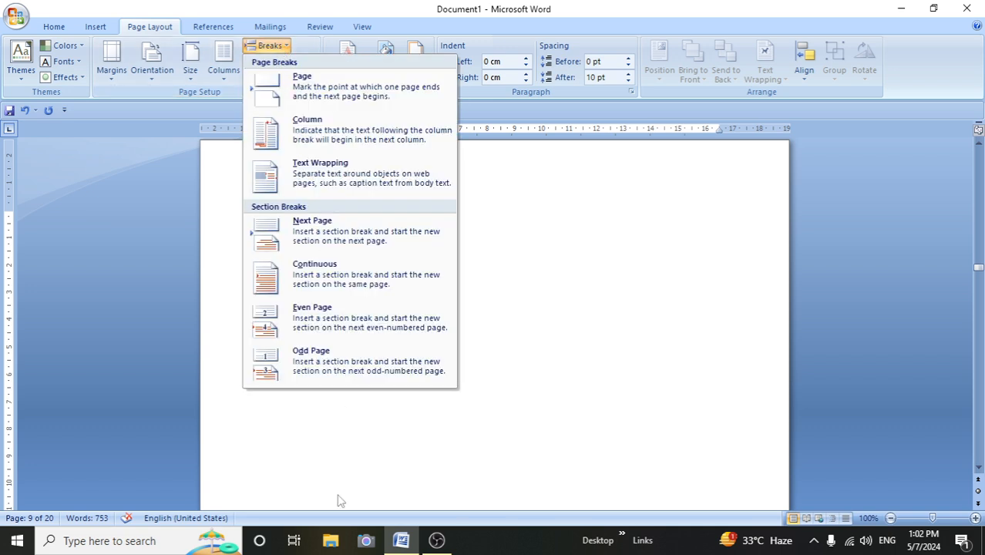
left_click(323, 382)
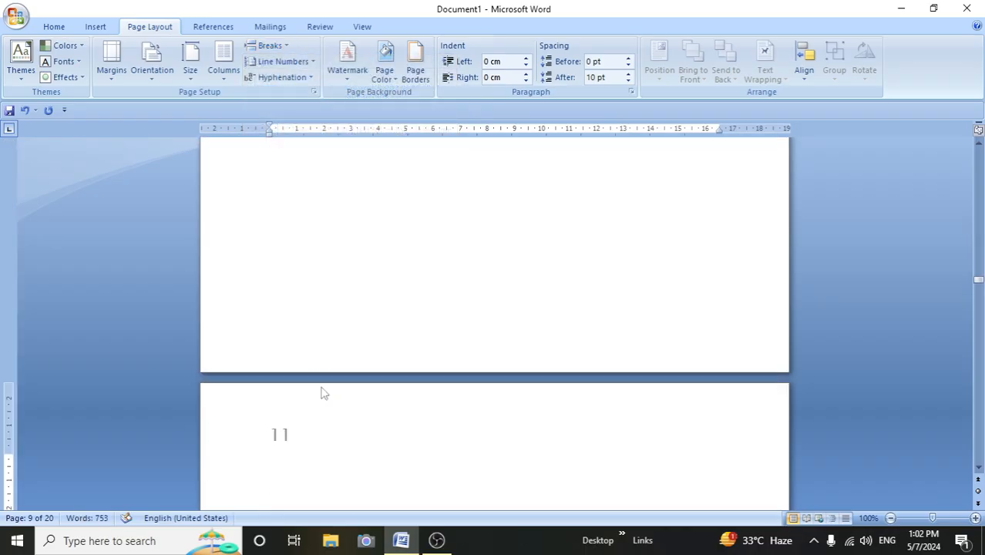
scroll(320, 364, "down", 20)
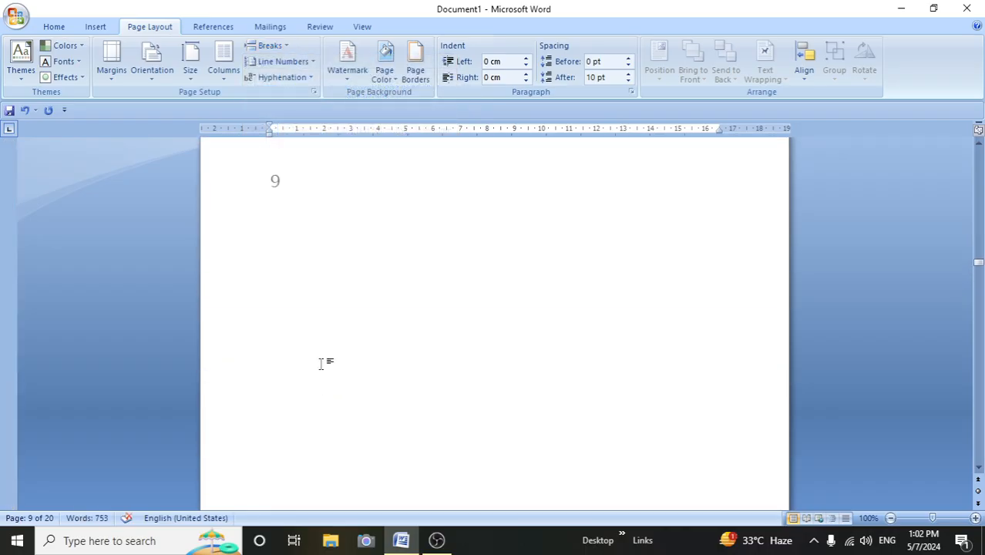
scroll(322, 363, "down", 3)
left_click(323, 358)
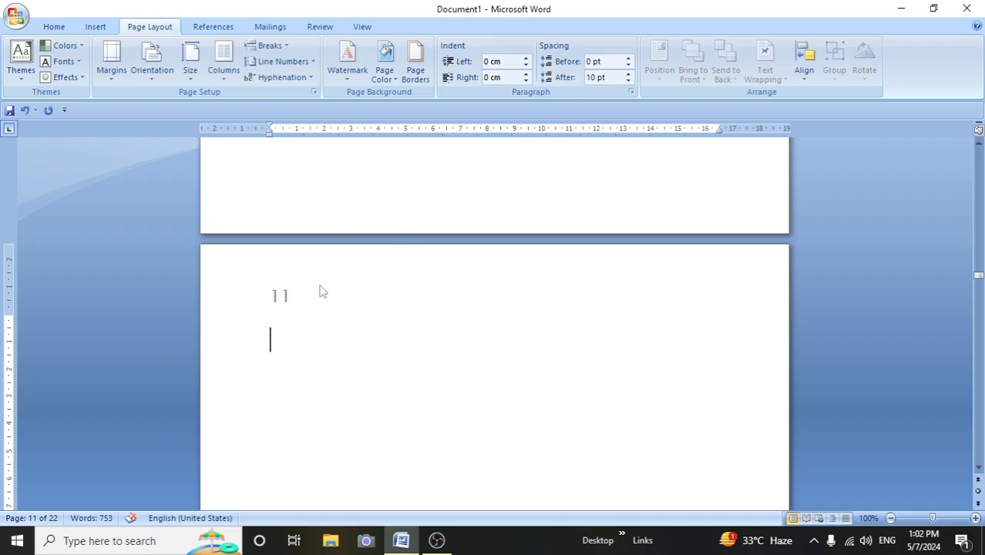
Review the section break types without inserting one, and look back over the page numbers from page 11 to page 9.
left_click(290, 49)
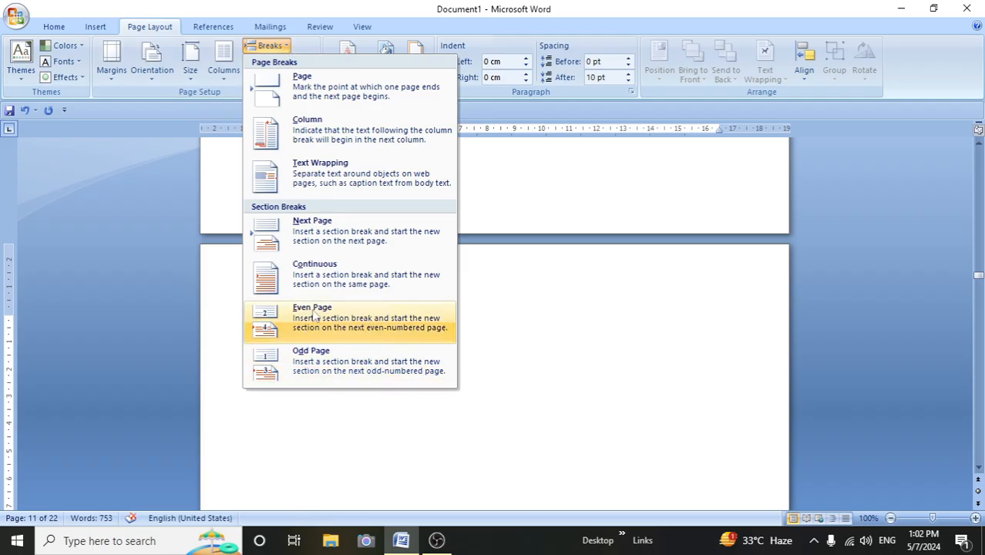
left_click(630, 310)
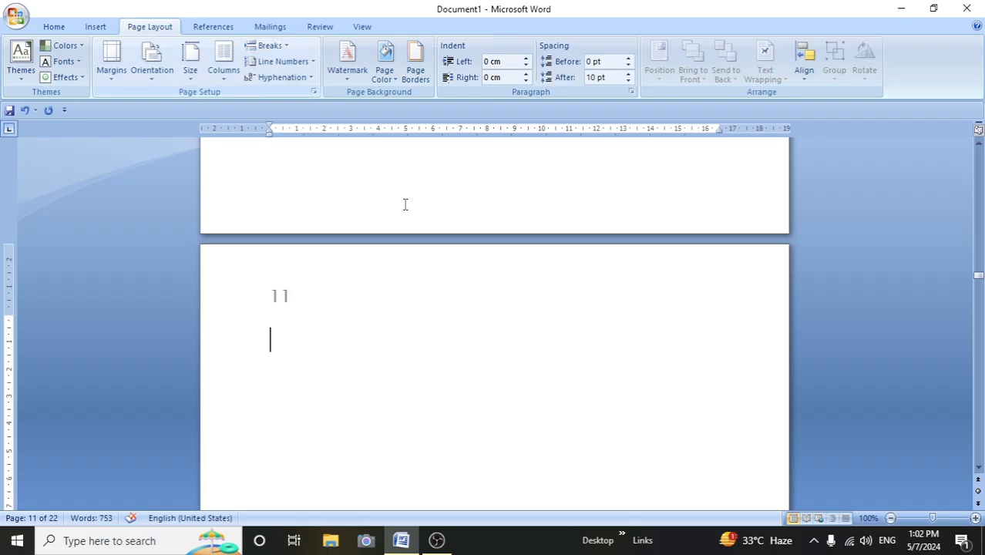
scroll(304, 312, "up", 5)
scroll(304, 312, "up", 2)
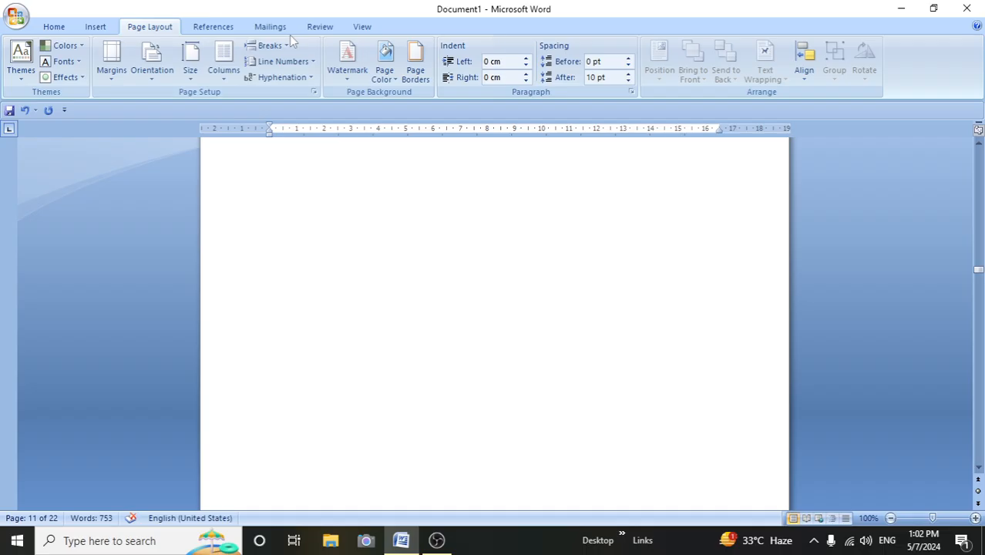
scroll(322, 239, "up", 3)
scroll(323, 240, "up", 10)
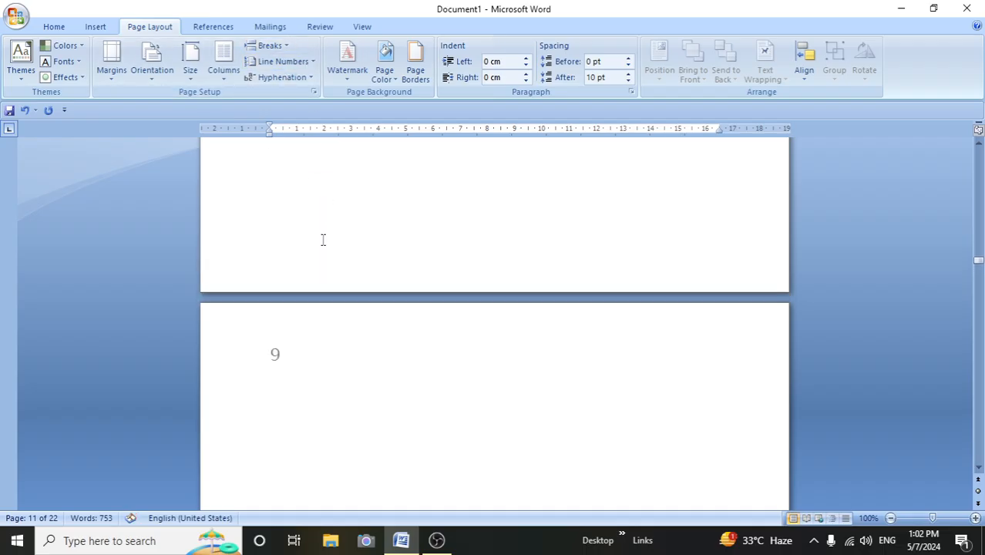
Undo the Odd Page and Even Page section breaks and the header page numbers.
left_click(25, 112)
scroll(198, 313, "up", 10)
scroll(198, 314, "up", 3)
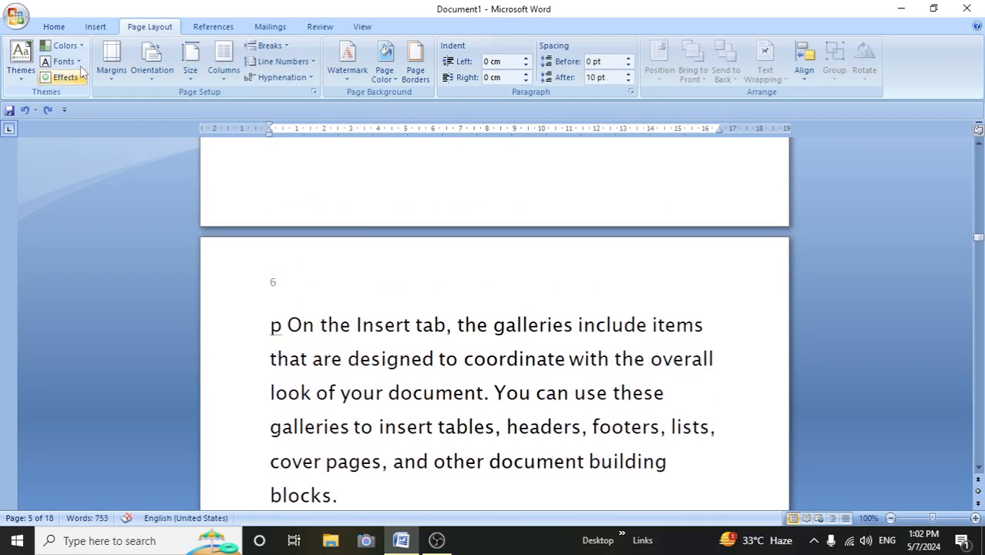
left_click(25, 112)
left_click(25, 111)
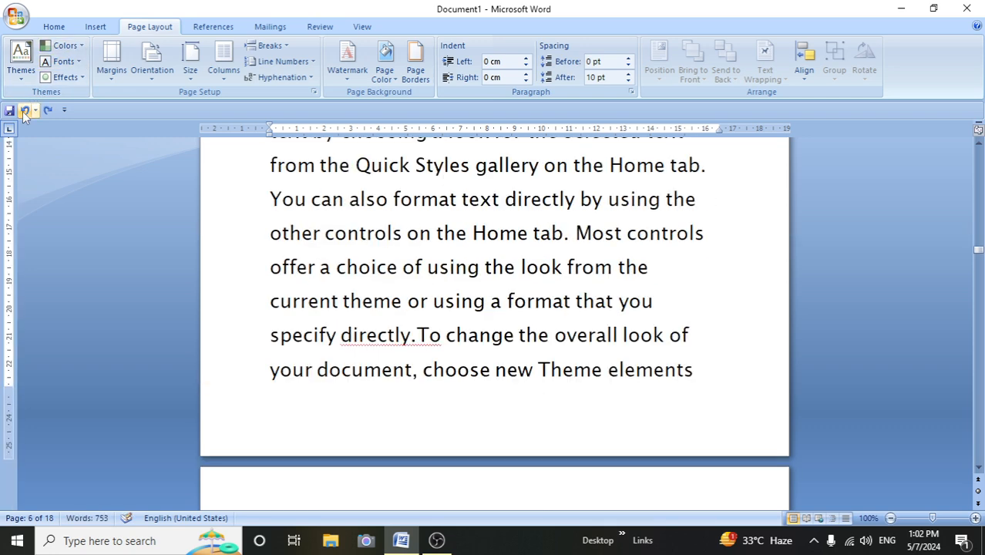
scroll(329, 383, "up", 13)
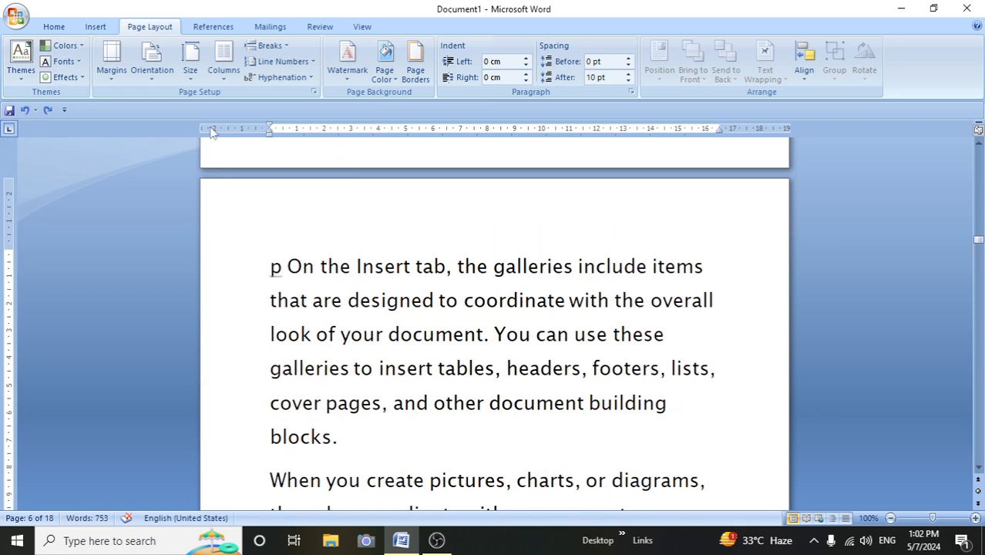
Undo further back to the five-column layout, redo the single-column layout, and look over the text on page 6.
left_click(25, 110)
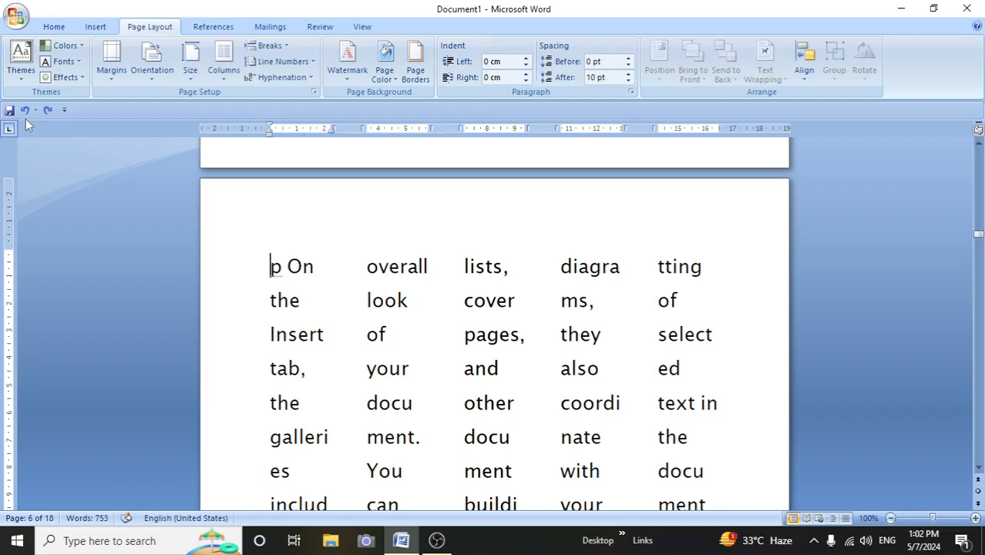
left_click(47, 110)
scroll(244, 298, "down", 2)
scroll(244, 299, "down", 7)
scroll(243, 299, "up", 8)
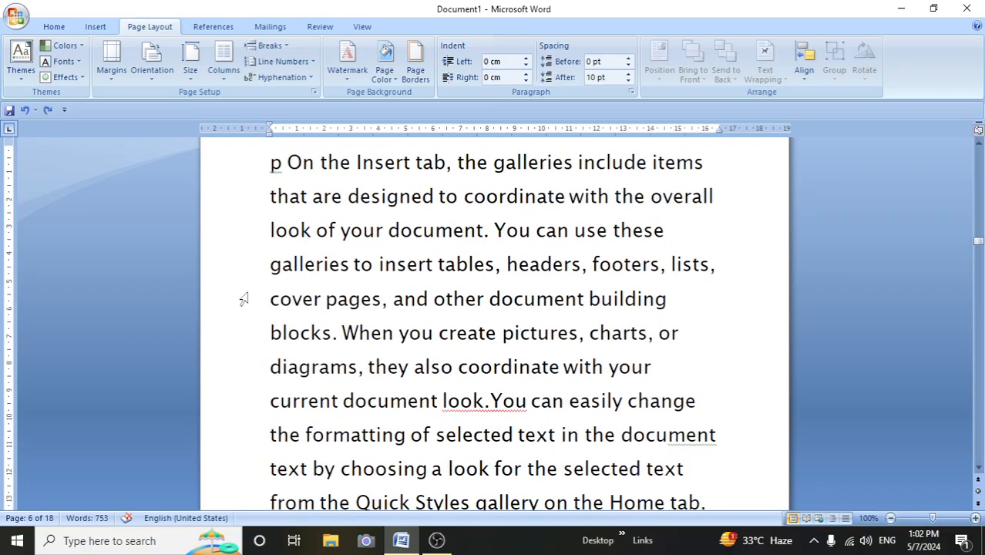
scroll(243, 299, "up", 2)
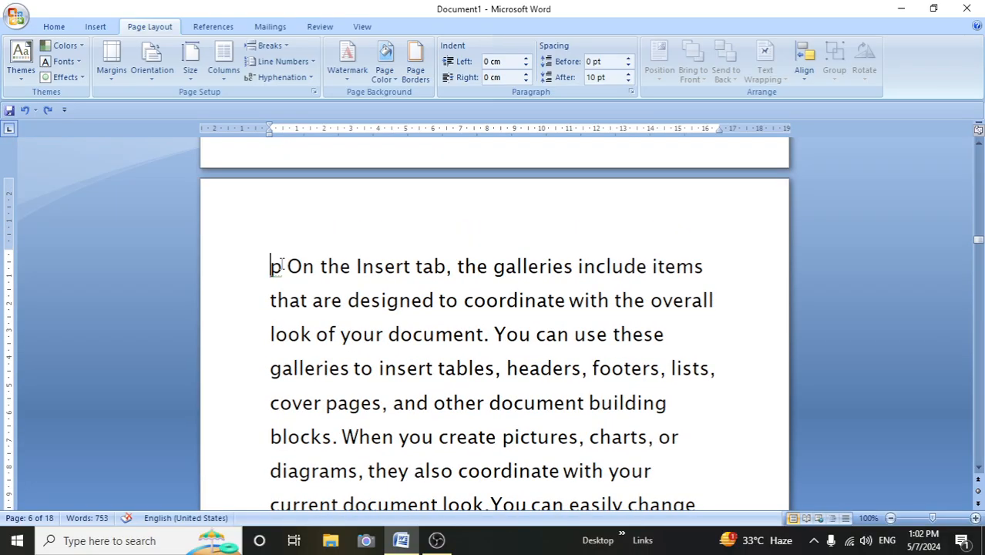
Apply Continuous line numbers to the text and check the numbering across pages 6 and 7.
left_click(313, 63)
left_click(374, 259)
left_click(301, 67)
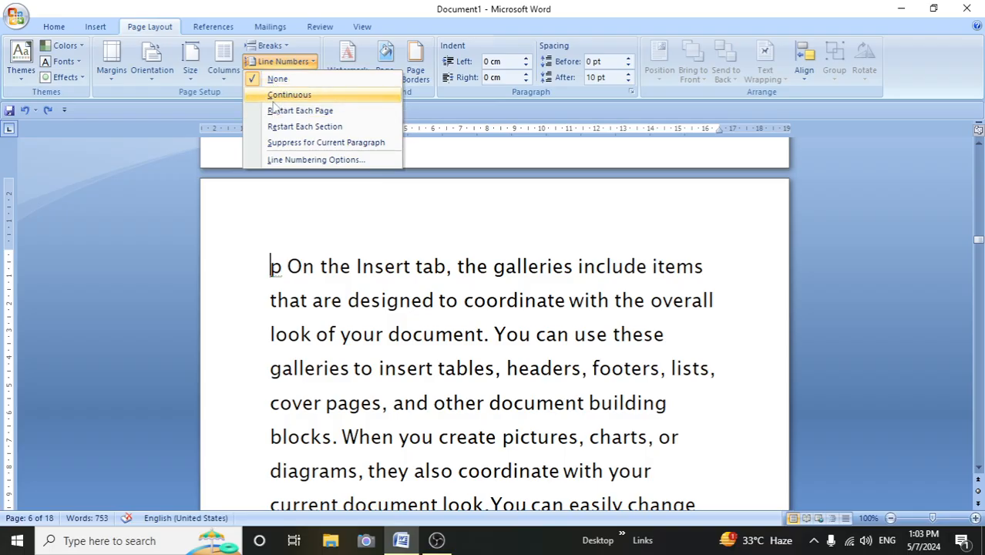
left_click(289, 95)
scroll(235, 287, "down", 7)
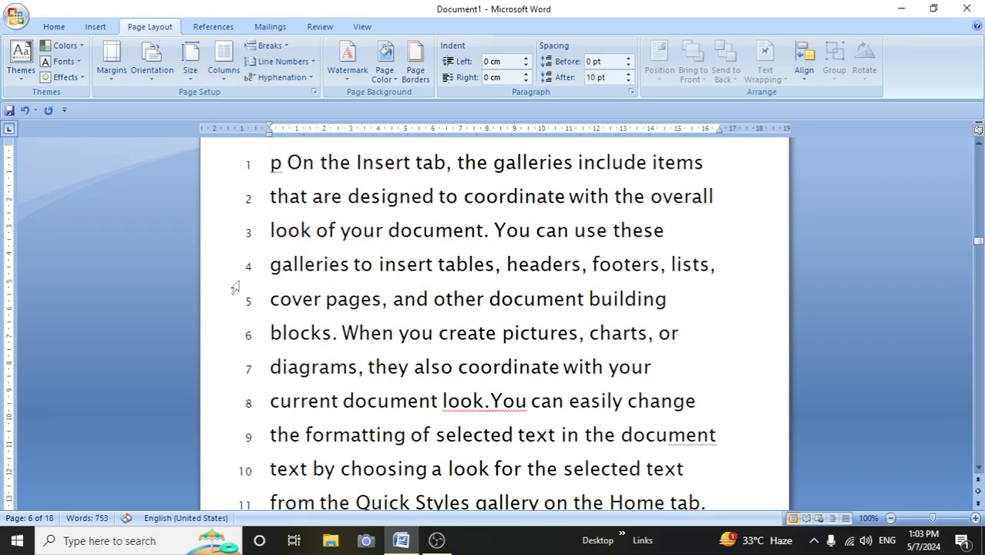
scroll(237, 293, "down", 2)
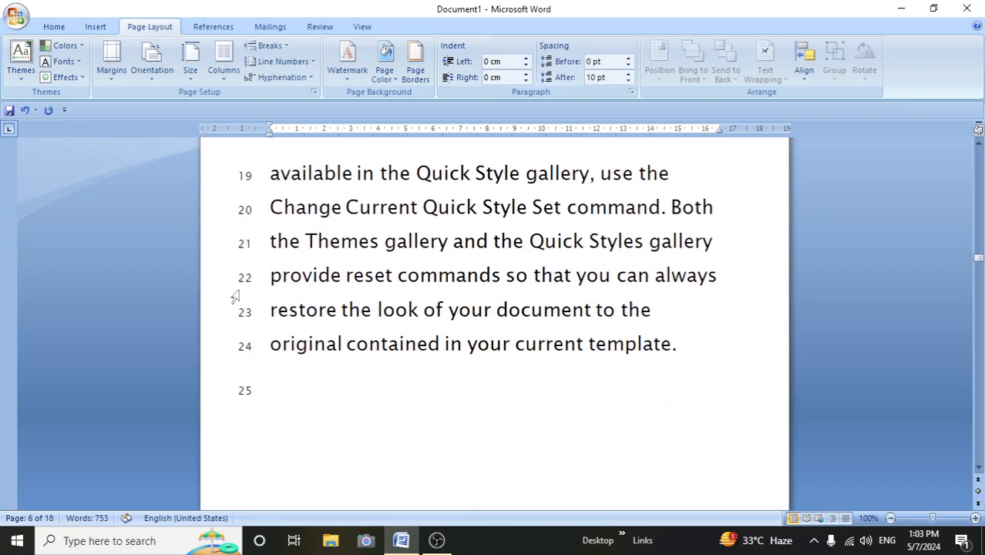
scroll(235, 297, "up", 7)
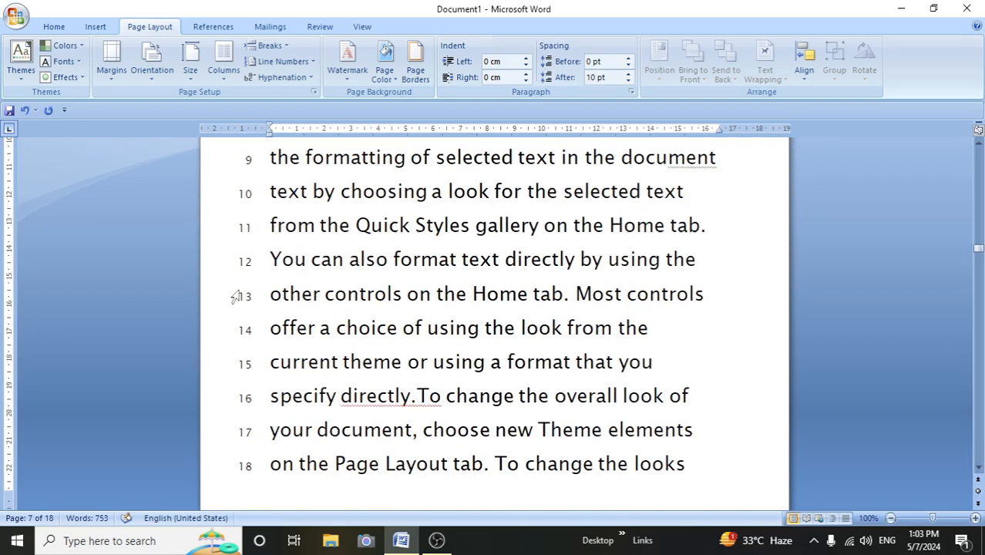
scroll(235, 297, "up", 1)
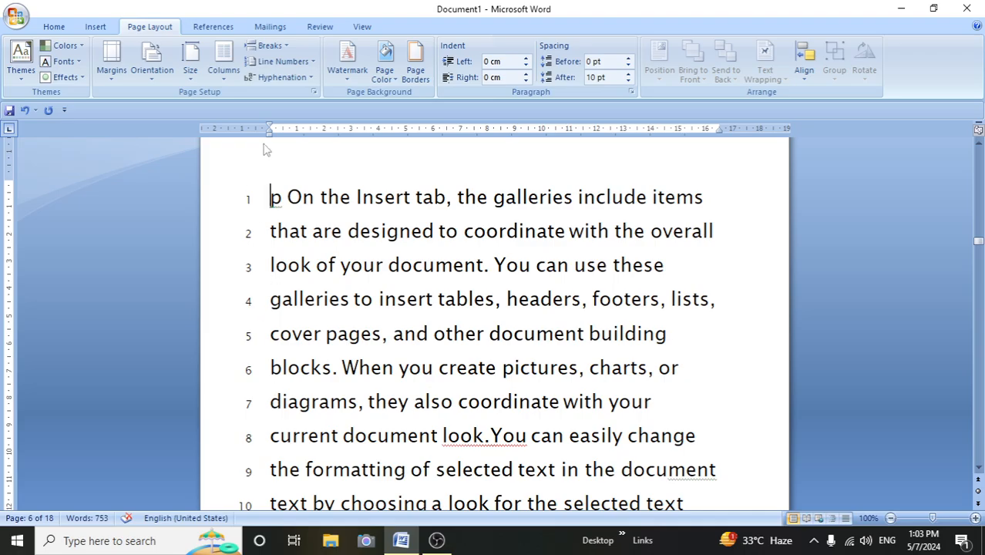
Set the line numbers to Restart Each Page and check the numbering on pages 6 and 7.
left_click(302, 67)
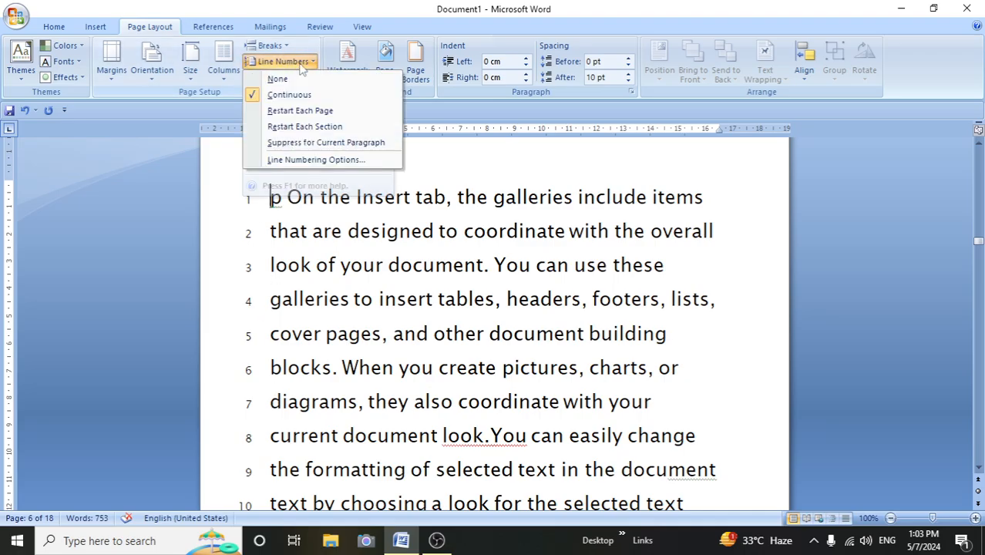
left_click(287, 111)
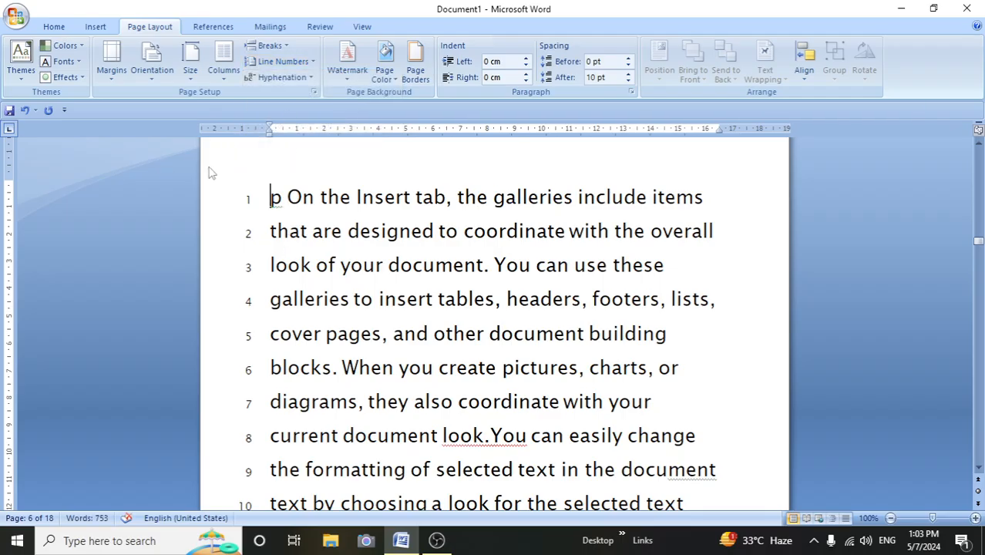
scroll(252, 196, "down", 4)
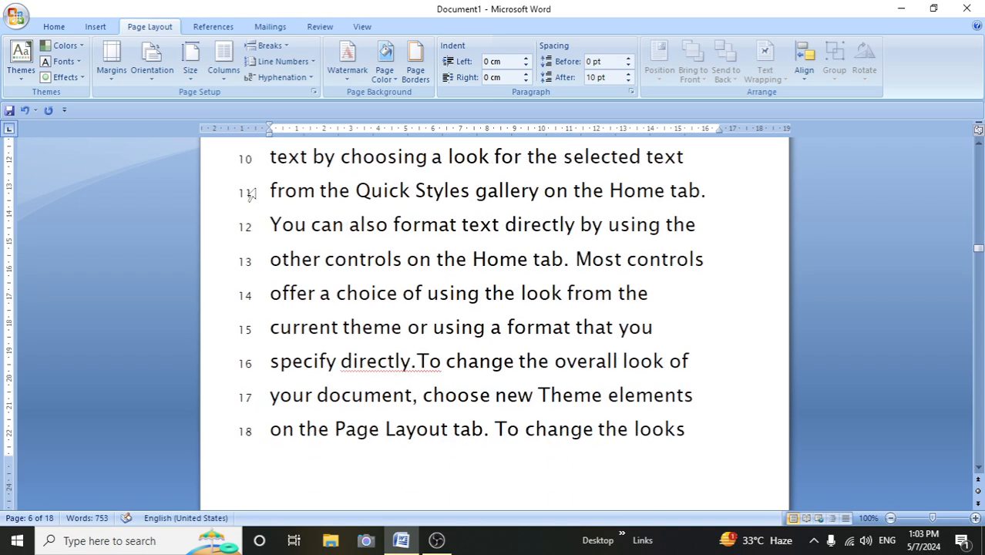
scroll(282, 415, "down", 4)
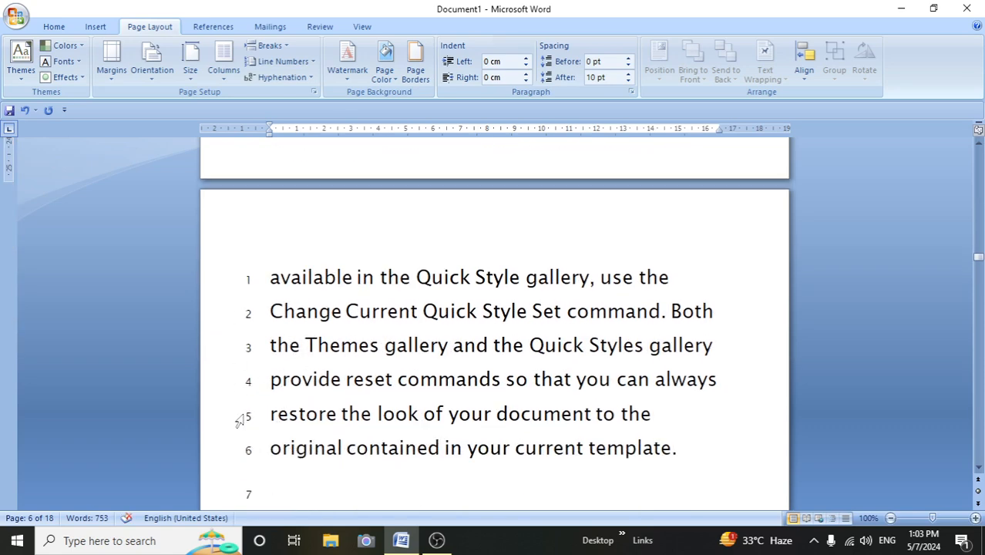
scroll(239, 420, "down", 1)
scroll(239, 420, "up", 5)
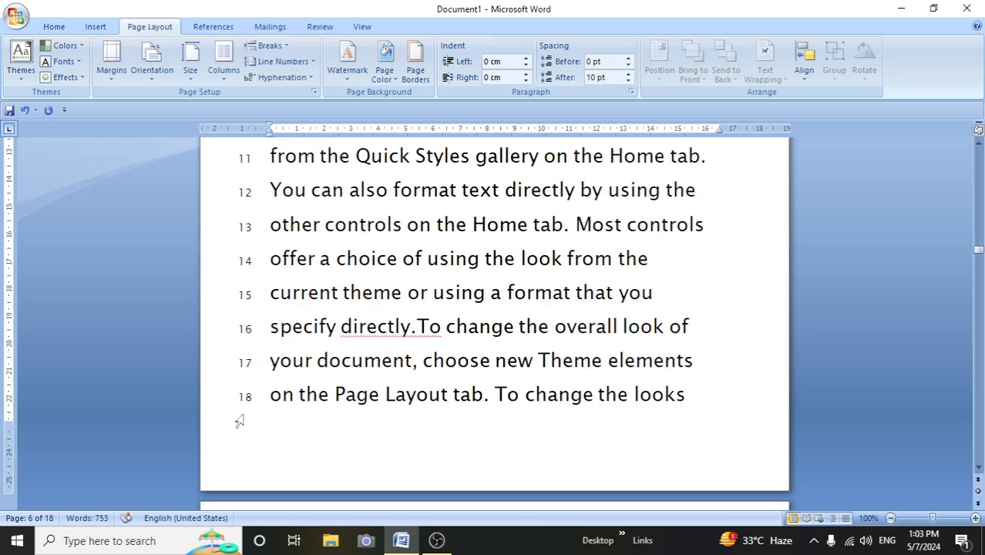
scroll(239, 420, "up", 3)
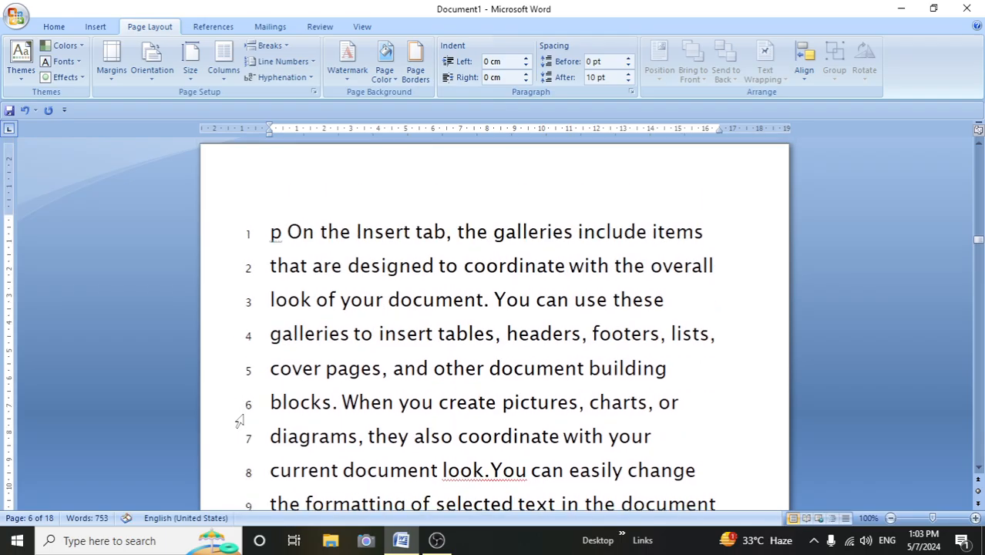
Select the text on pages 6 and 7 and set its line numbers to None.
left_click(282, 60)
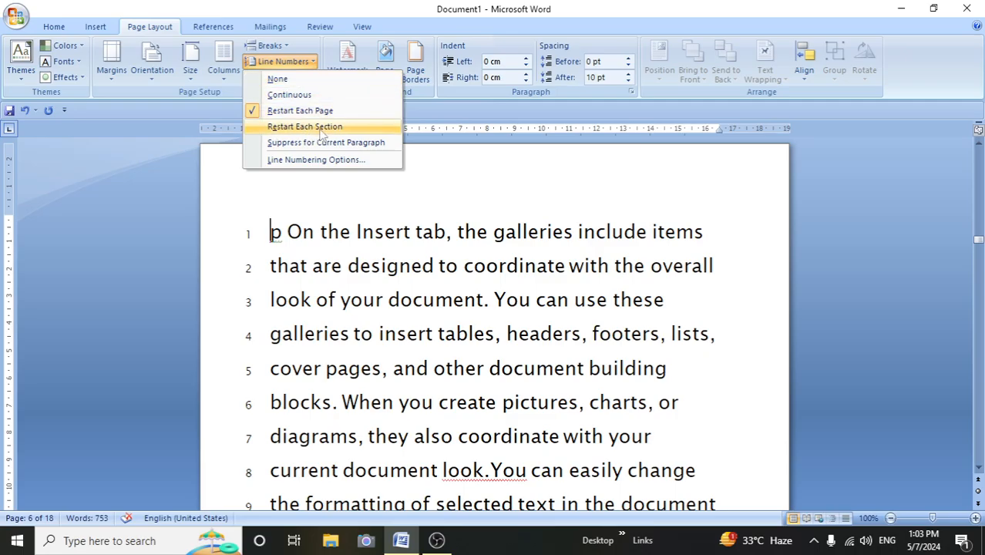
left_click(335, 293)
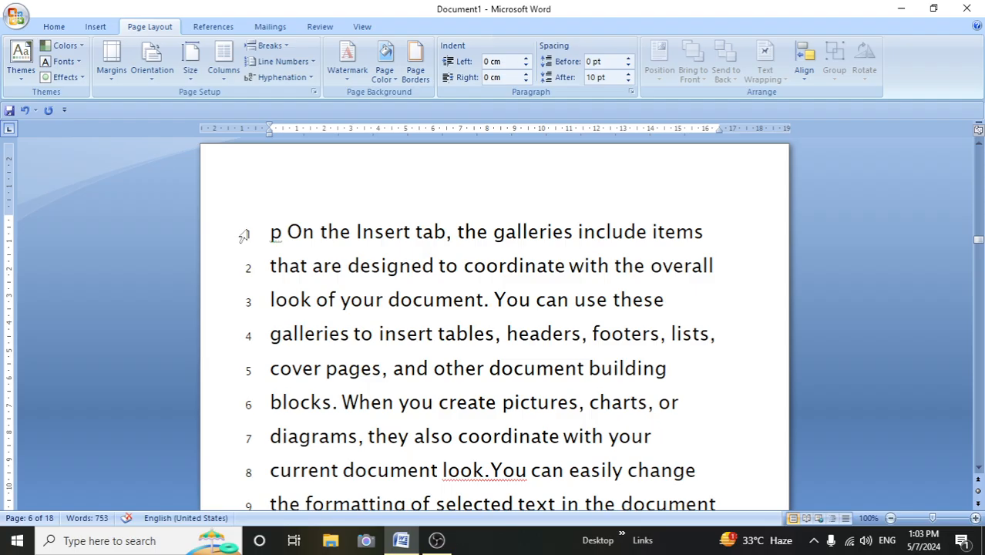
left_click_drag(259, 228, 340, 368)
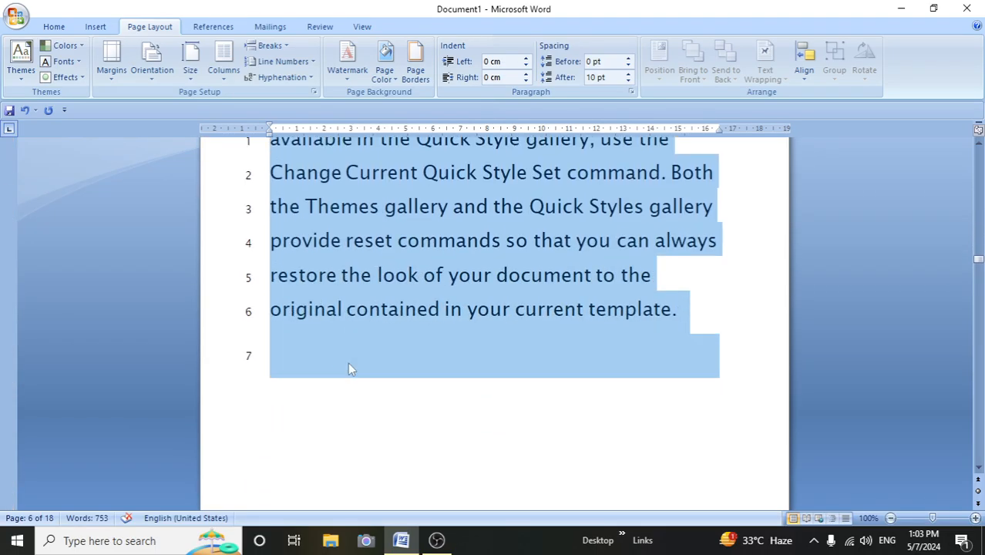
left_click(312, 61)
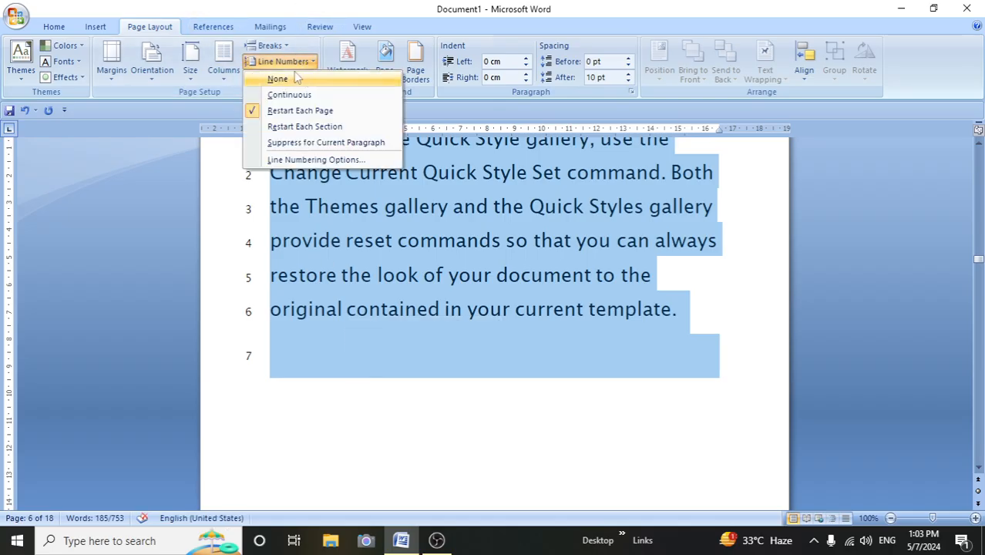
left_click(280, 79)
scroll(274, 331, "up", 12)
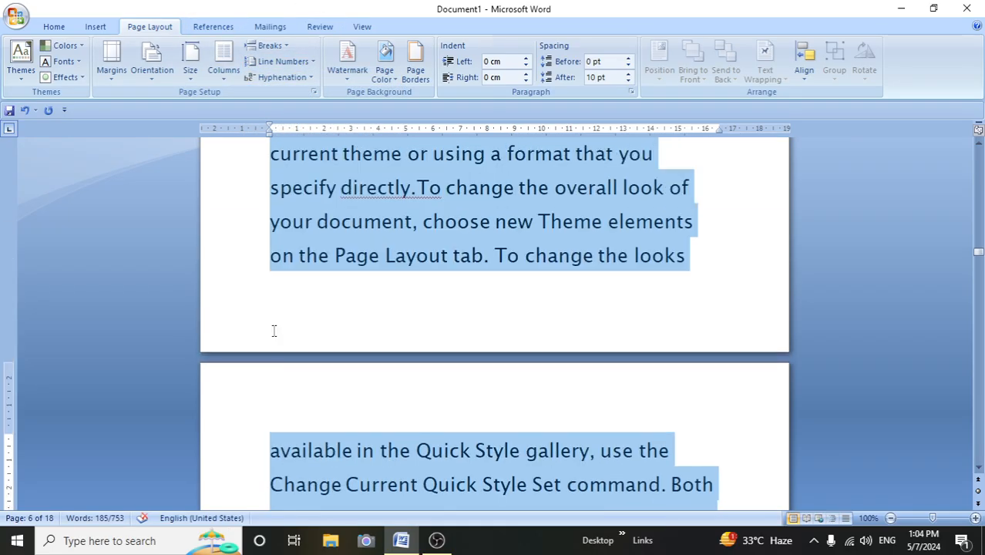
scroll(274, 332, "up", 3)
left_click(378, 336)
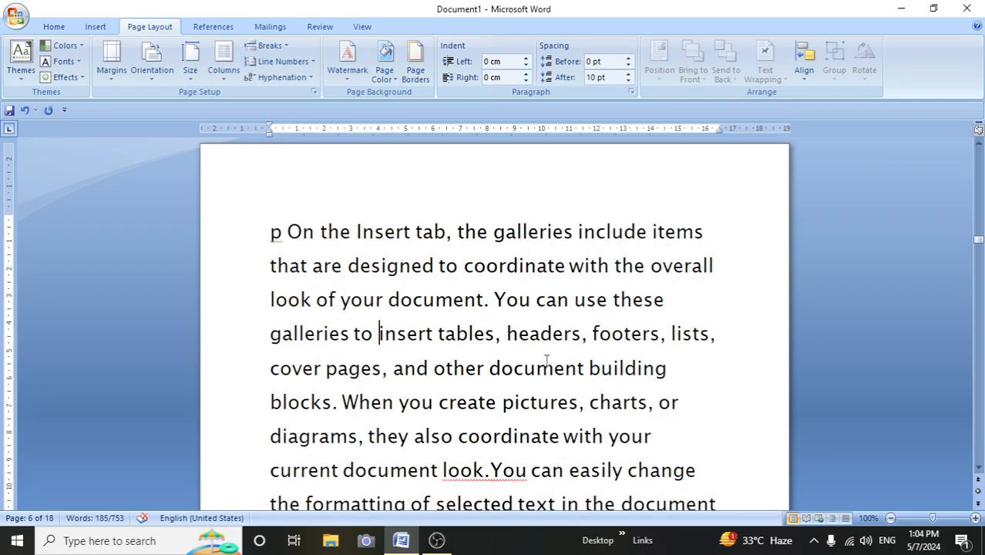
Insert Continuous section breaks on page 6 after "look of your document.", "current document look." and "gallery on the Home tab.".
left_click(269, 46)
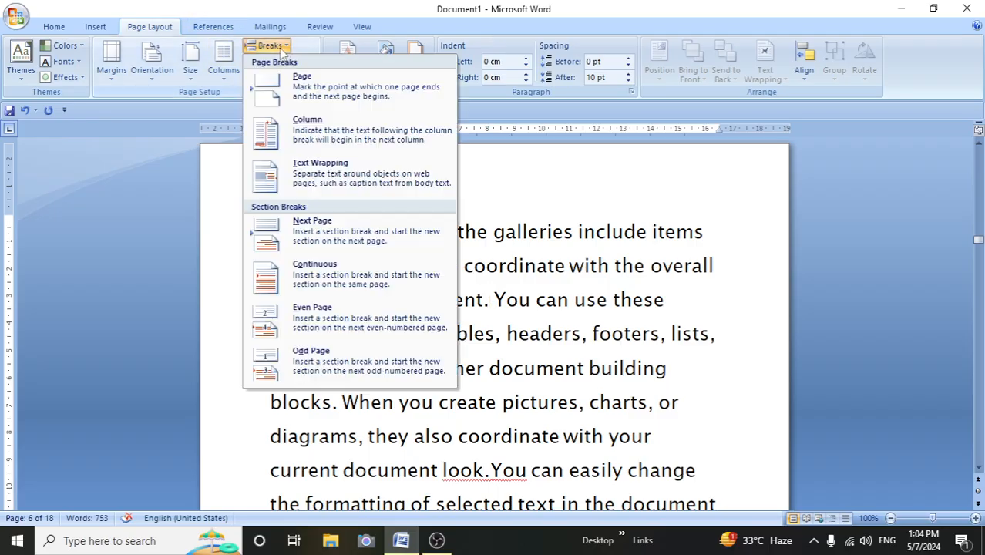
left_click(306, 285)
scroll(396, 370, "down", 2)
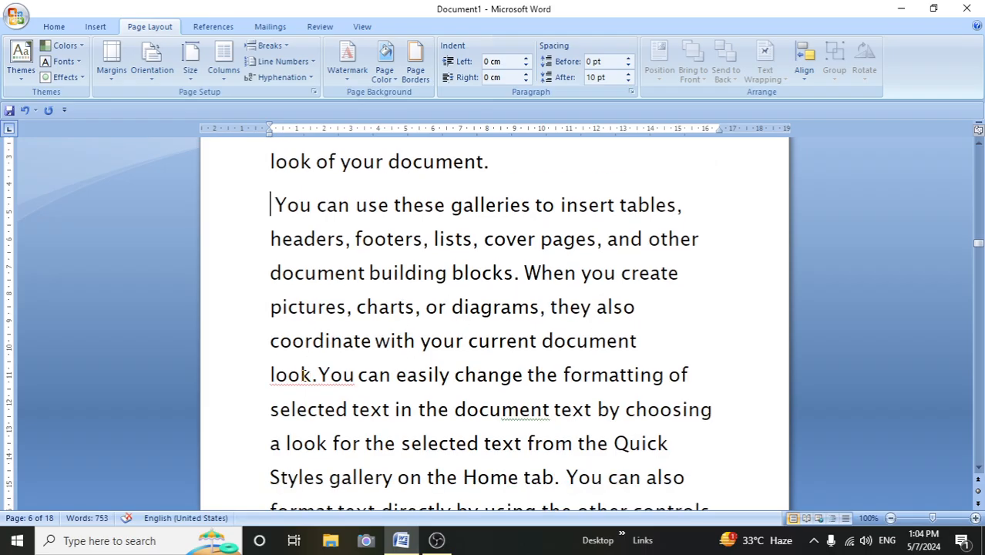
left_click(285, 61)
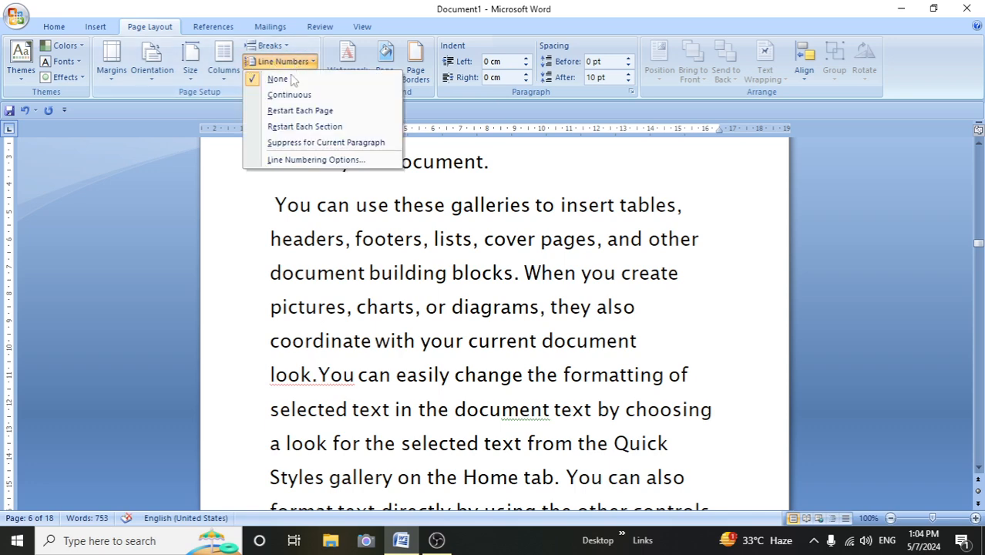
left_click(278, 46)
left_click(314, 271)
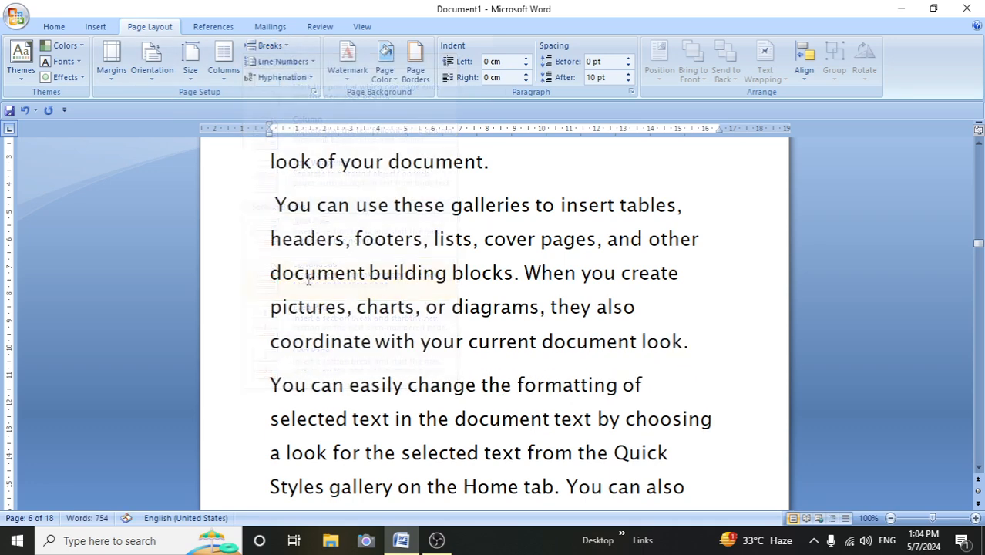
scroll(461, 357, "down", 2)
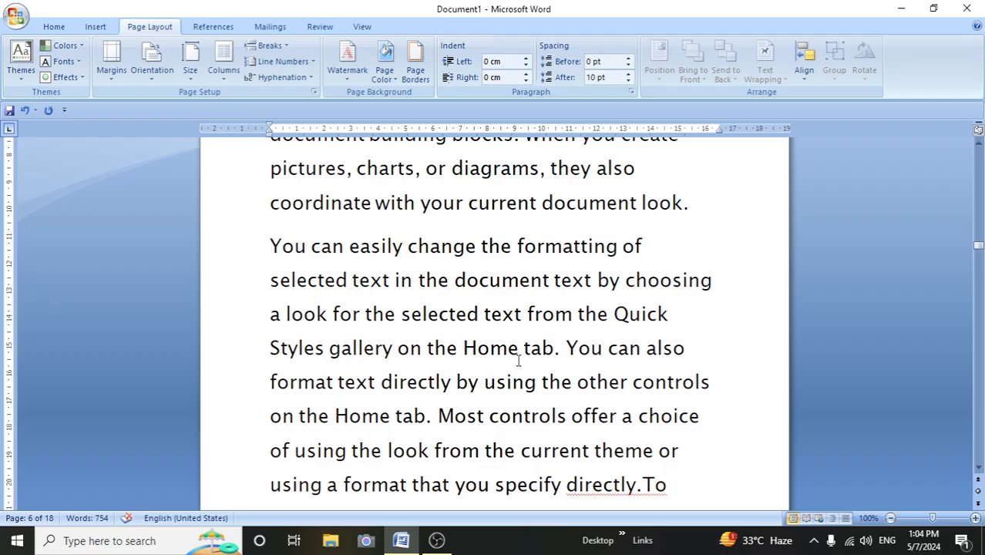
left_click(557, 350)
left_click(271, 45)
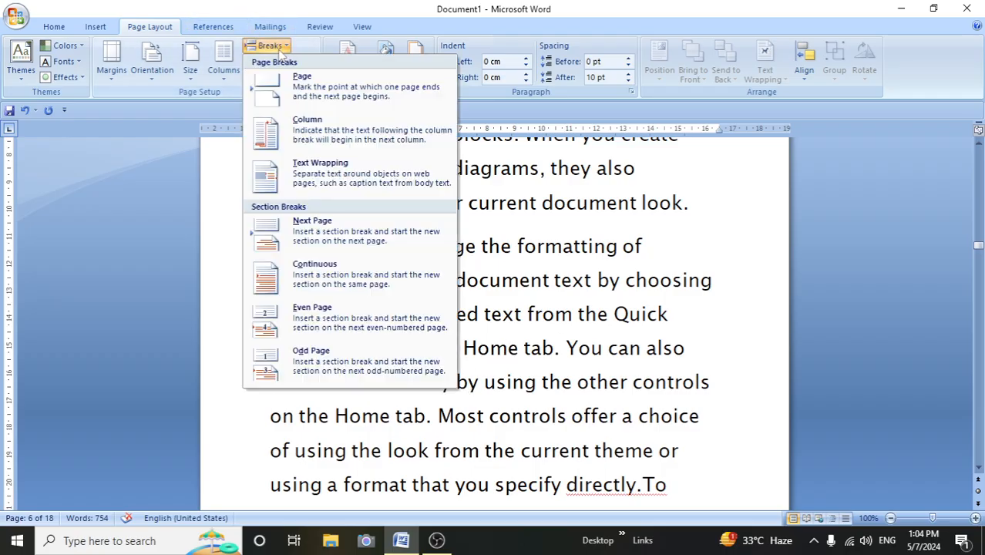
left_click(308, 266)
Select the text on page 6 and set its line numbers to Restart Each Section.
scroll(314, 353, "up", 3)
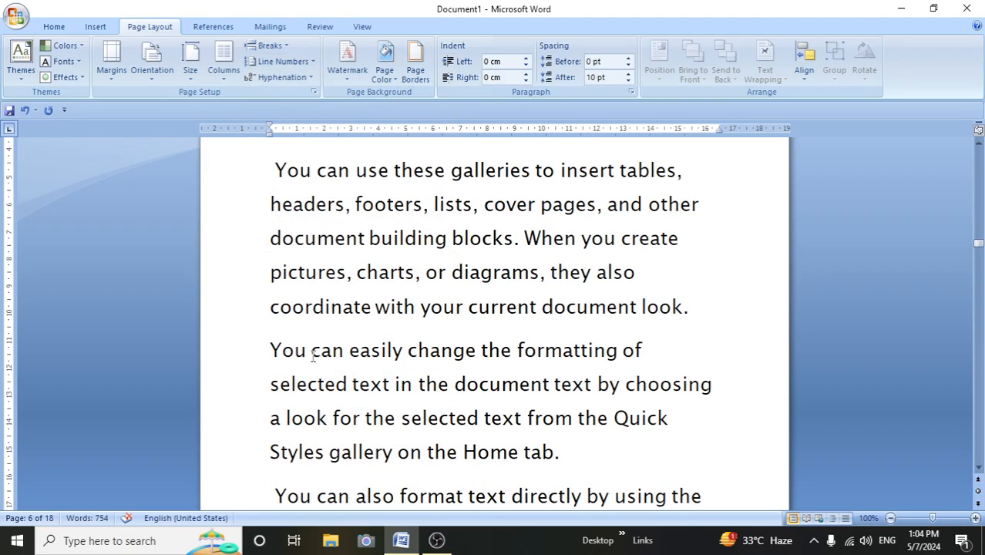
scroll(313, 356, "up", 2)
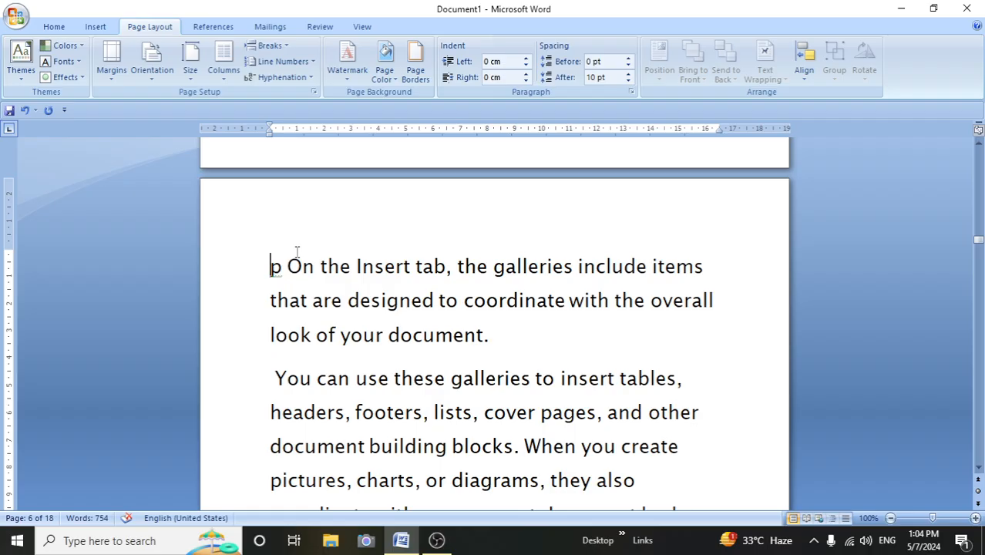
left_click_drag(257, 266, 710, 365)
scroll(351, 373, "down", 2)
scroll(359, 356, "down", 3)
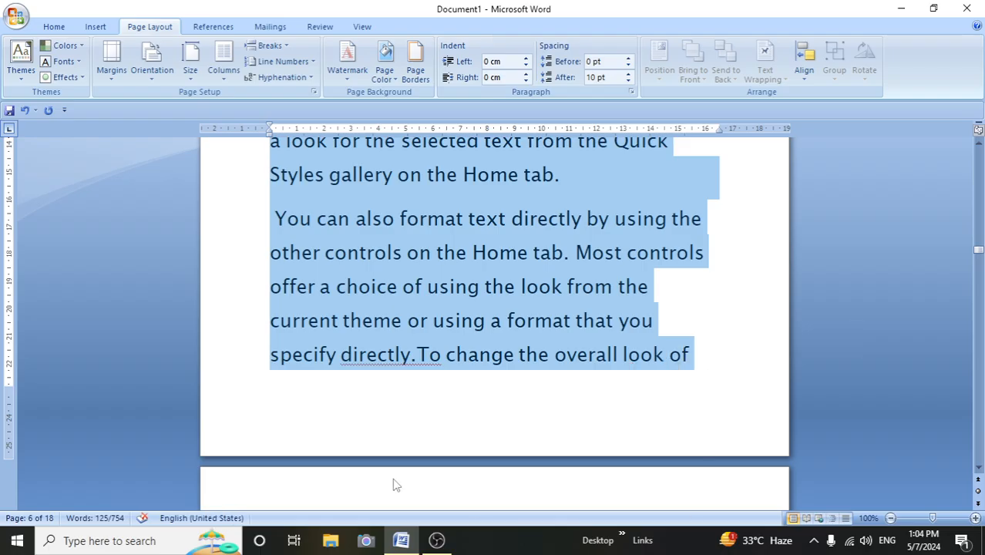
left_click(304, 61)
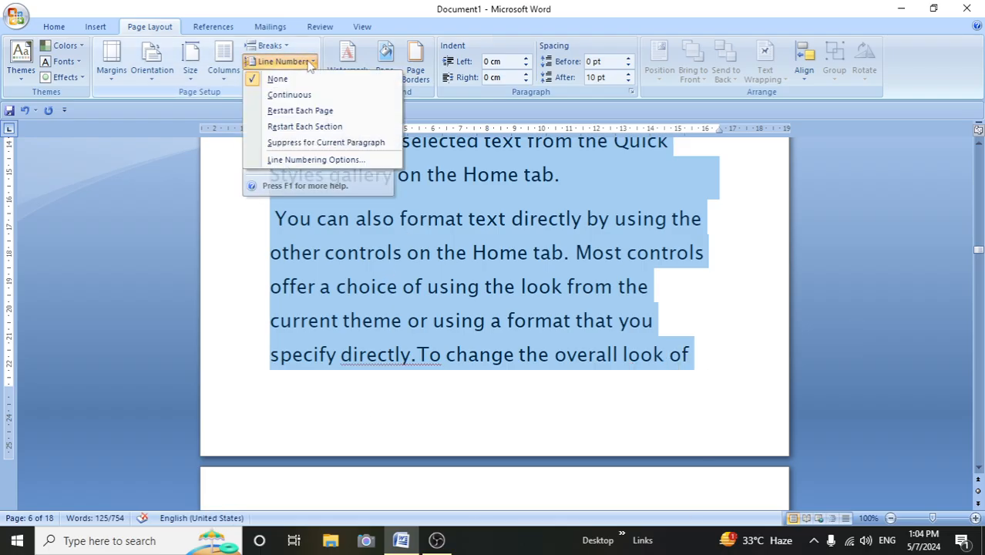
left_click(314, 131)
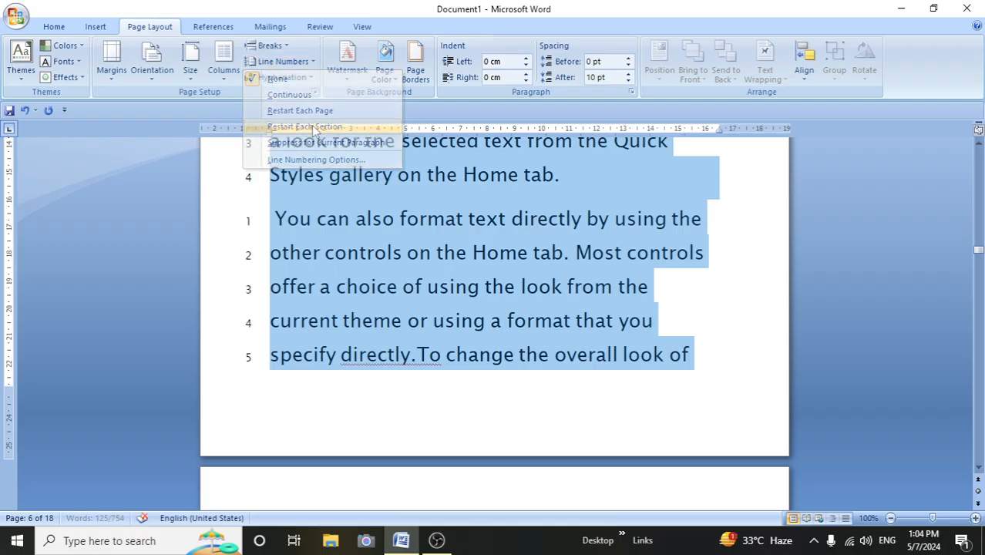
scroll(343, 279, "up", 3)
scroll(347, 277, "up", 4)
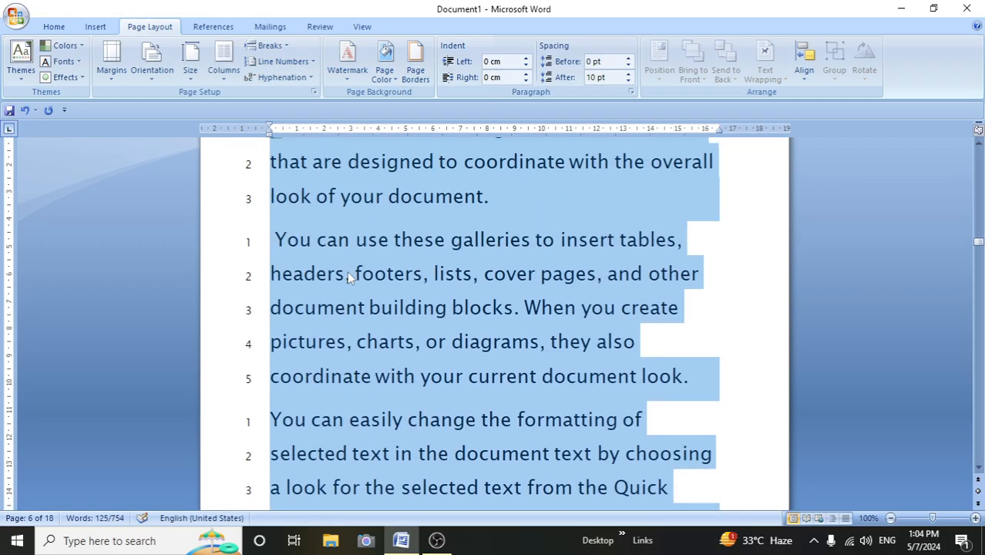
Examine the line numbering in each section of page 6 and the available line numbering options.
left_click(502, 283)
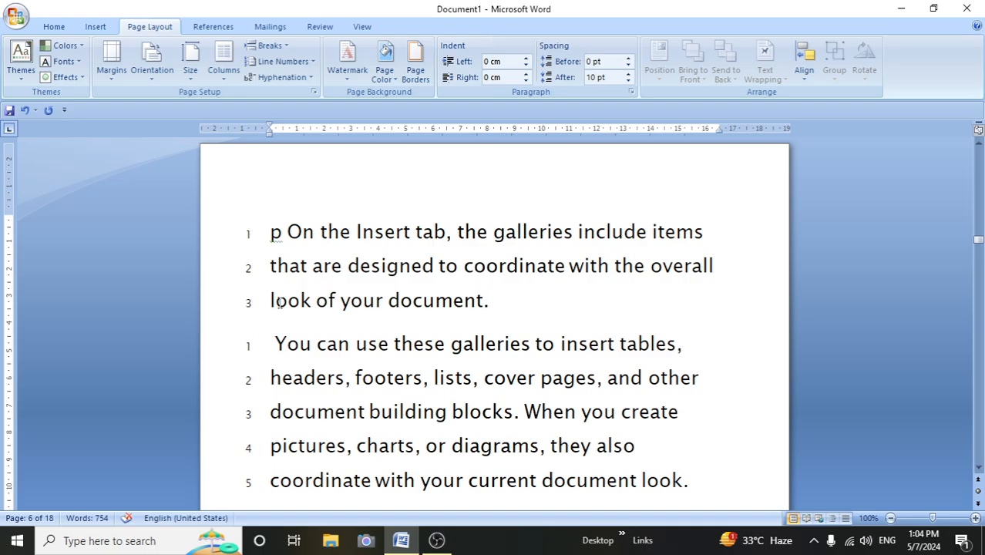
scroll(243, 312, "down", 3)
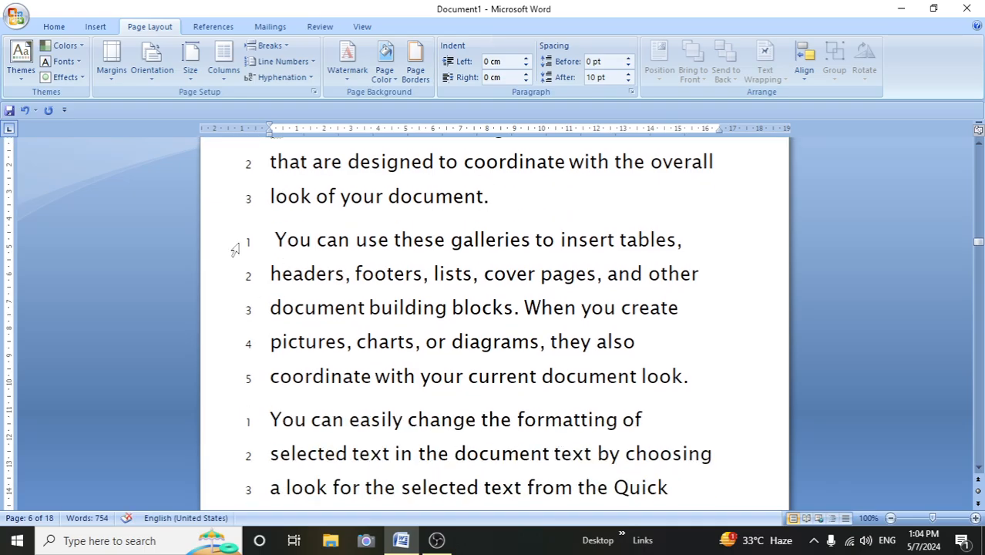
scroll(246, 373, "down", 2)
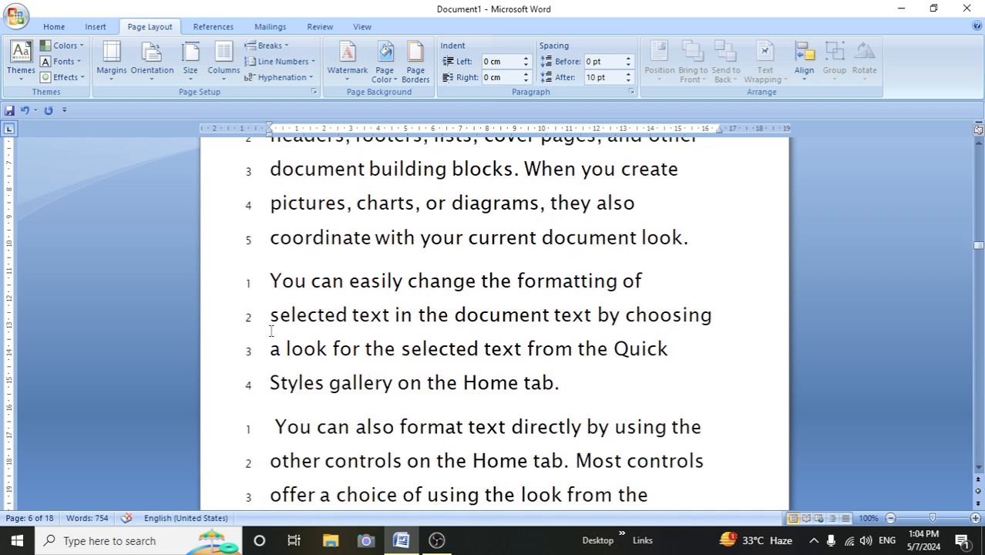
scroll(270, 330, "down", 2)
scroll(270, 316, "up", 3)
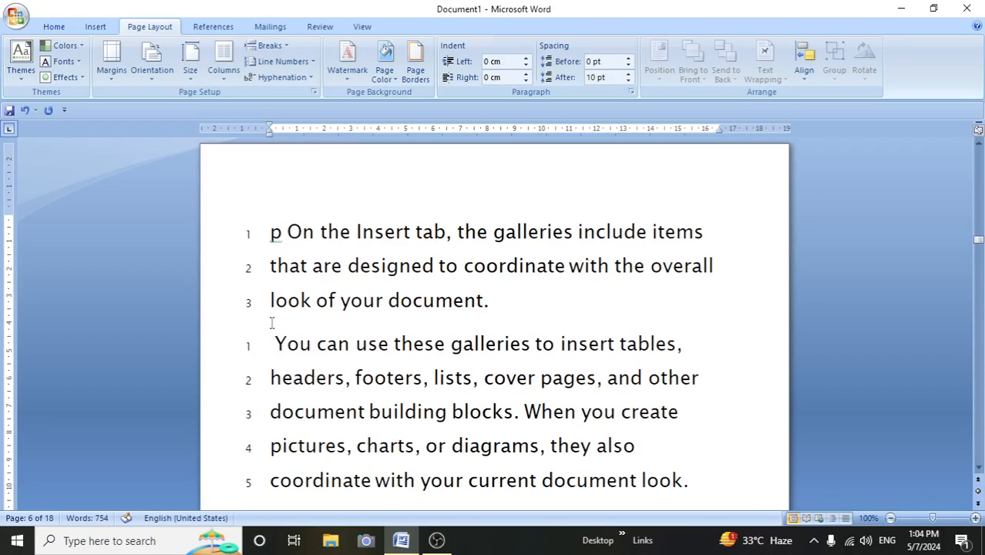
left_click(283, 62)
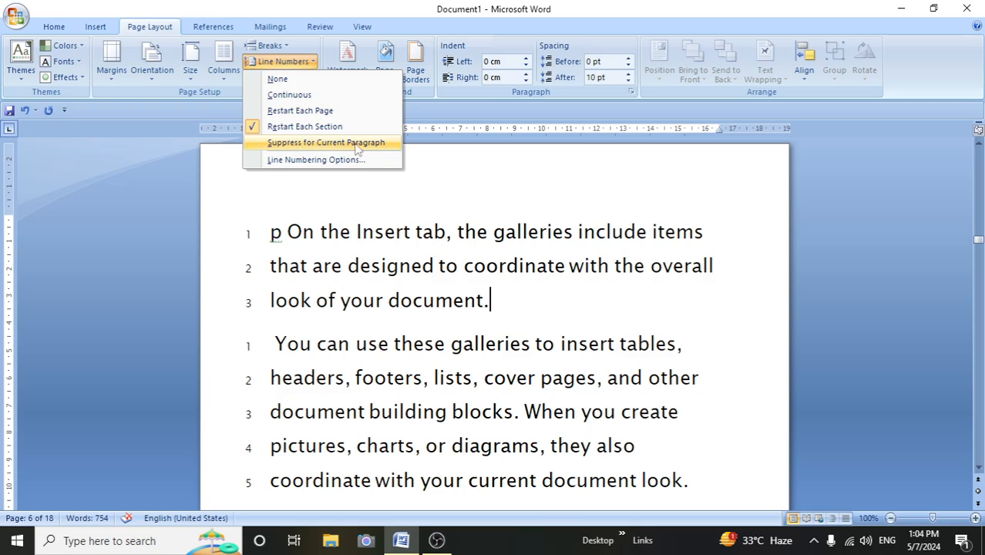
left_click(342, 333)
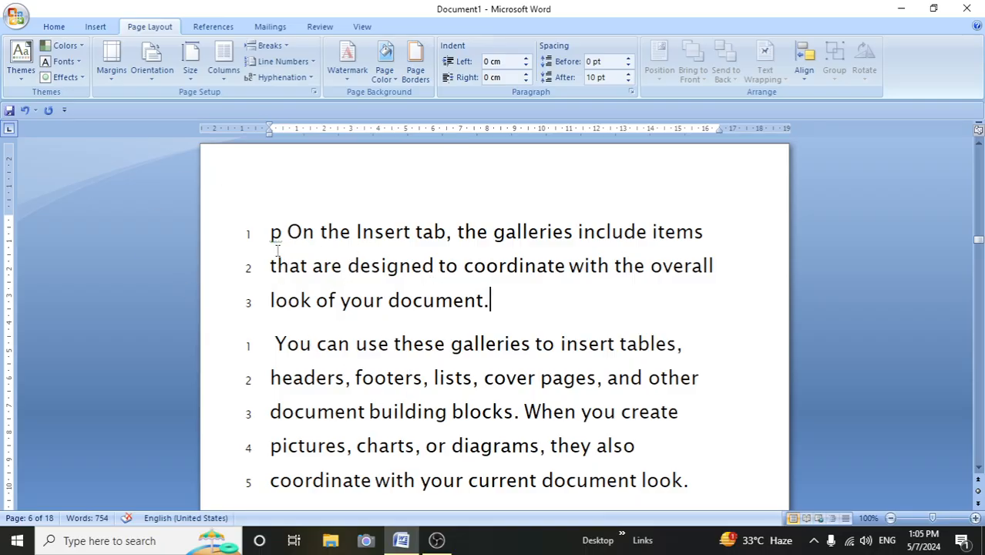
scroll(273, 335, "down", 3)
scroll(279, 346, "up", 2)
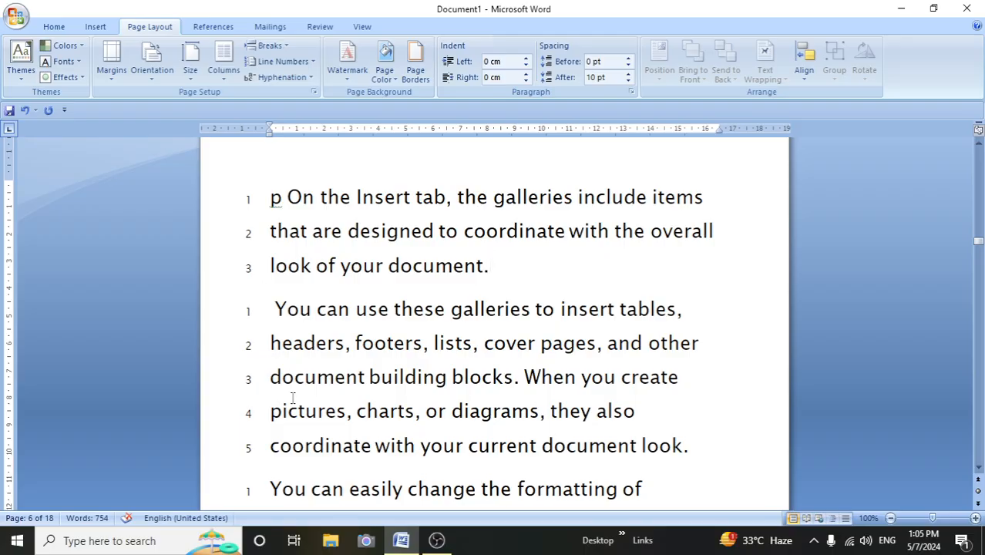
Suppress the line numbers for the paragraph beginning "You can use these galleries".
left_click_drag(272, 307, 678, 447)
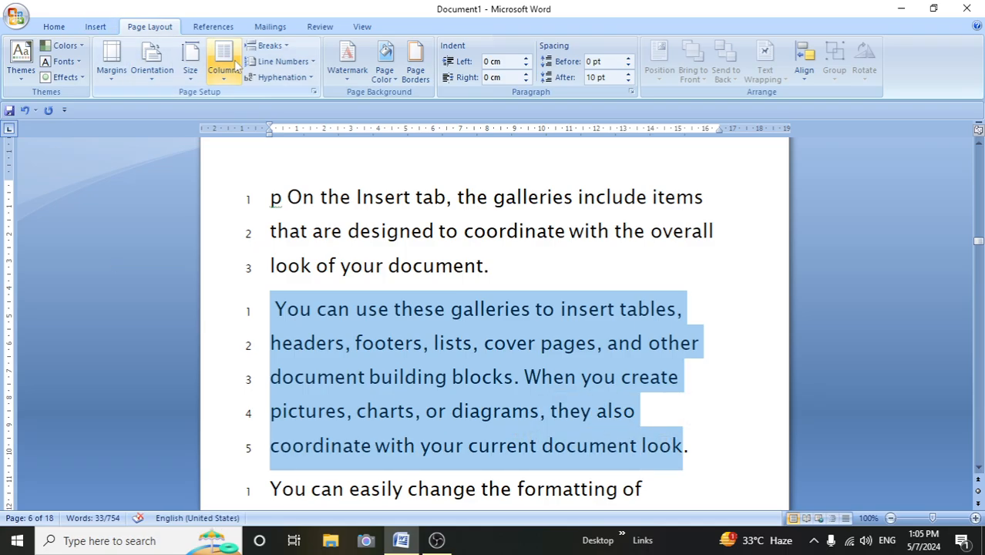
left_click(302, 62)
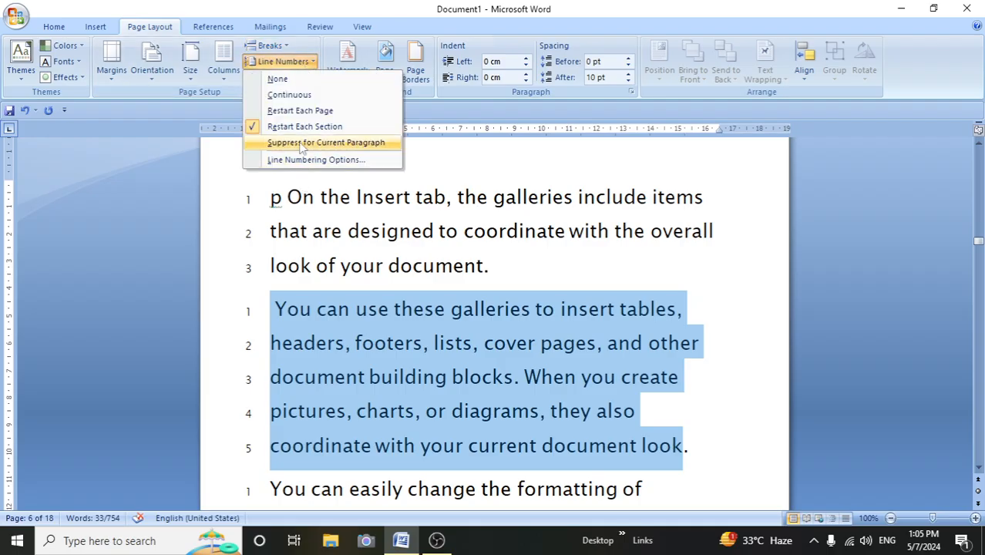
left_click(300, 144)
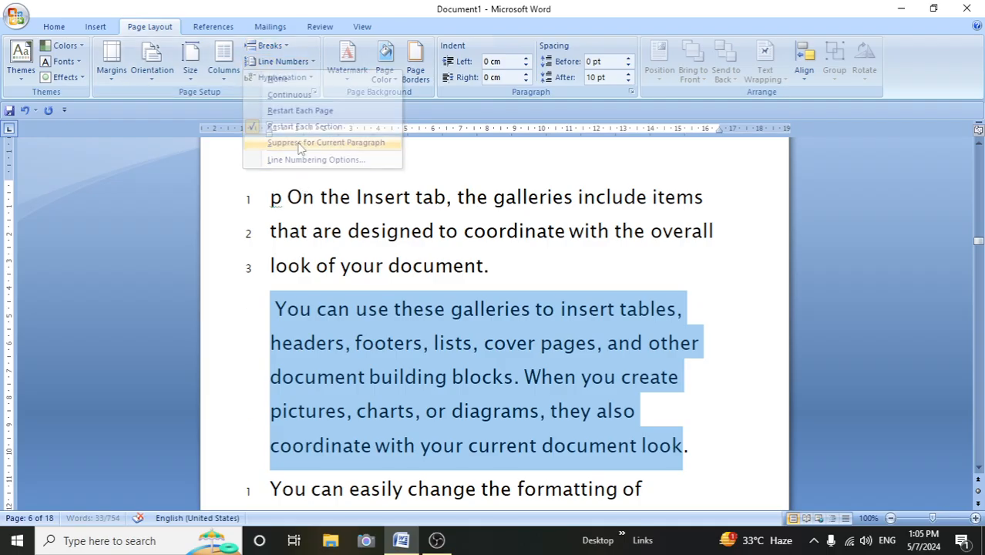
left_click(252, 339)
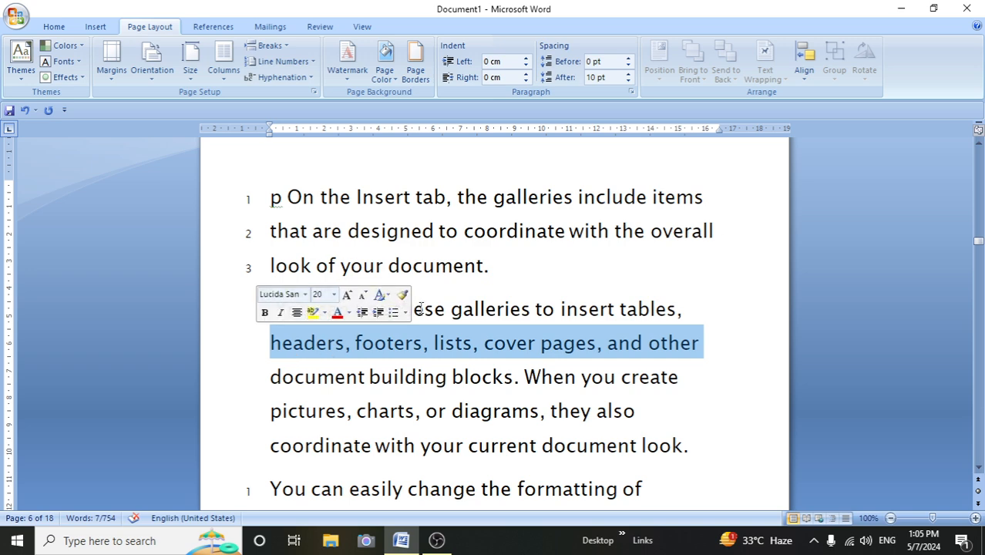
left_click(513, 308)
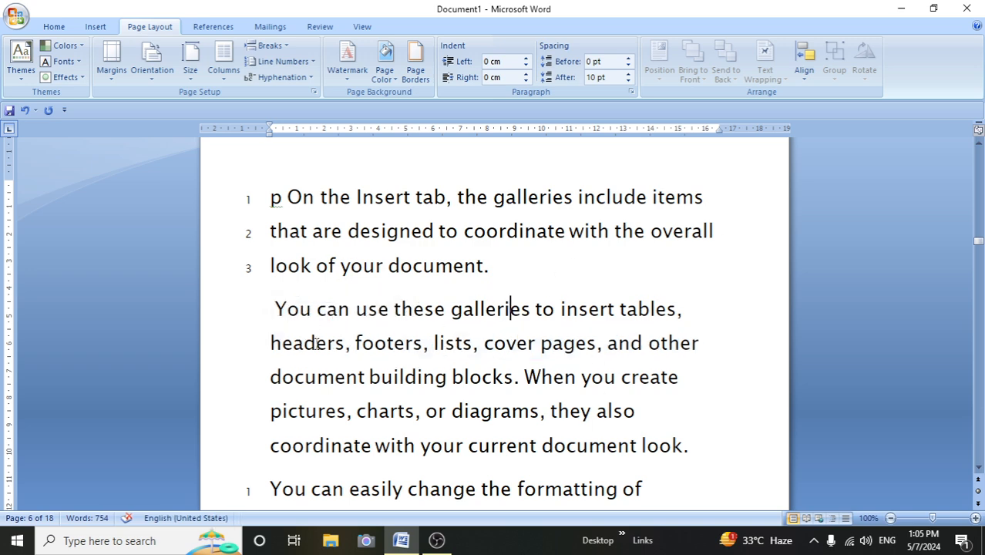
scroll(292, 370, "down", 1)
scroll(246, 172, "up", 1)
Select the entire document and set its line numbers to Continuous.
left_click(312, 63)
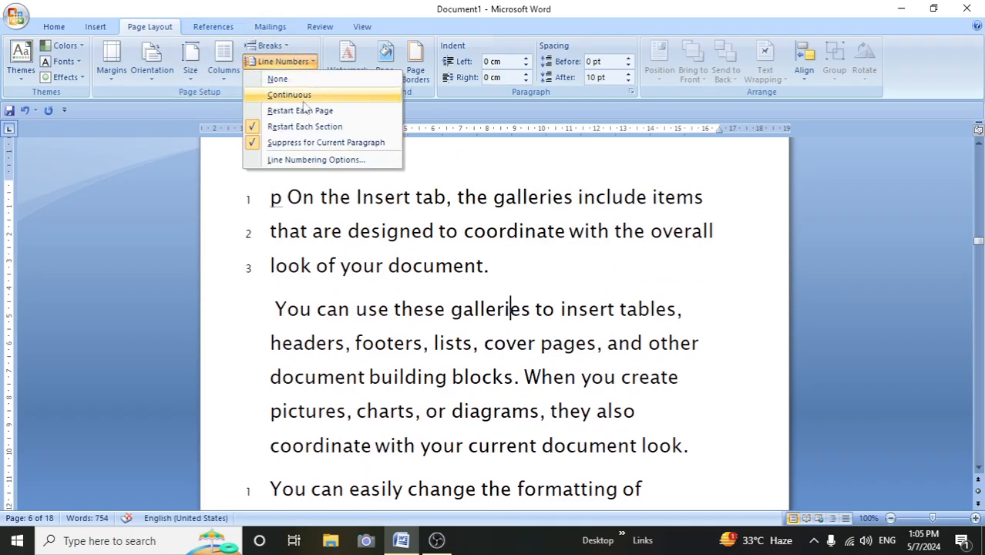
left_click(302, 97)
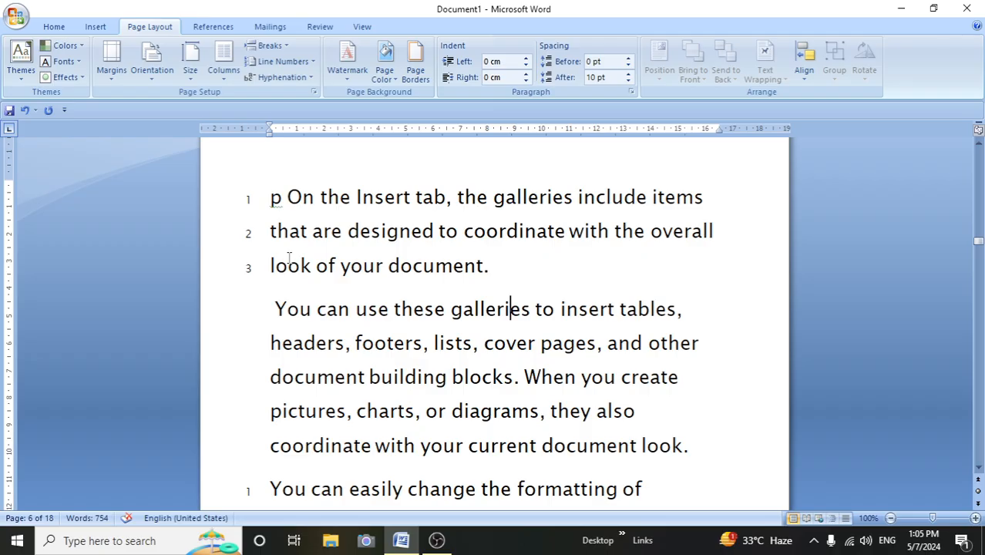
key("ctrl+a")
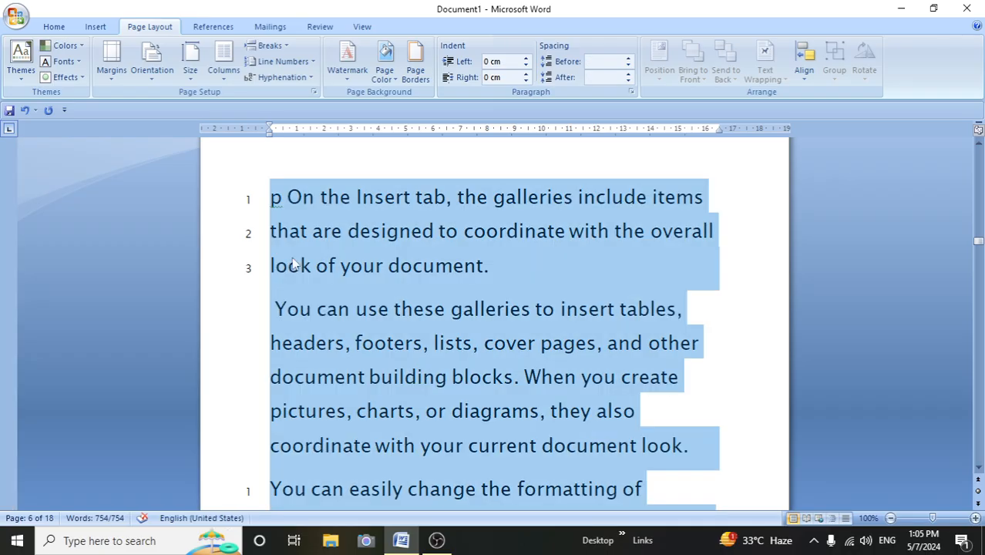
left_click(297, 61)
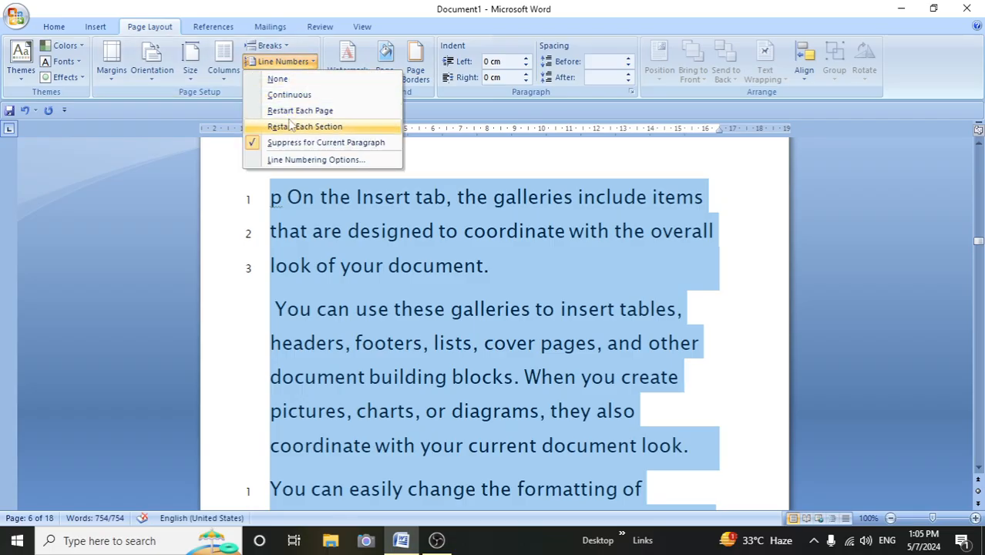
left_click(281, 94)
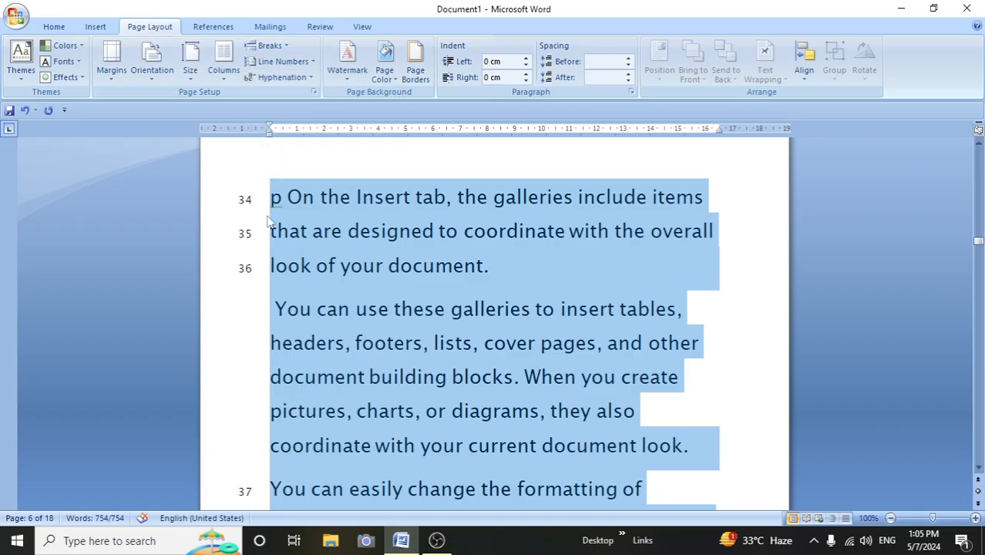
Select the paragraph beginning "You can use these galleries" and turn off its line number suppression.
left_click(235, 301)
left_click_drag(250, 356, 295, 392)
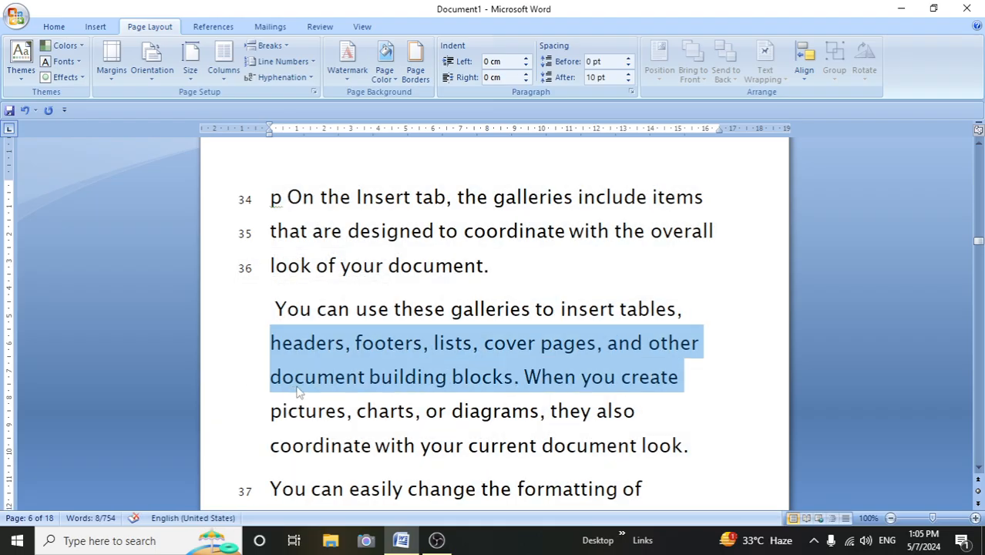
left_click_drag(275, 308, 691, 444)
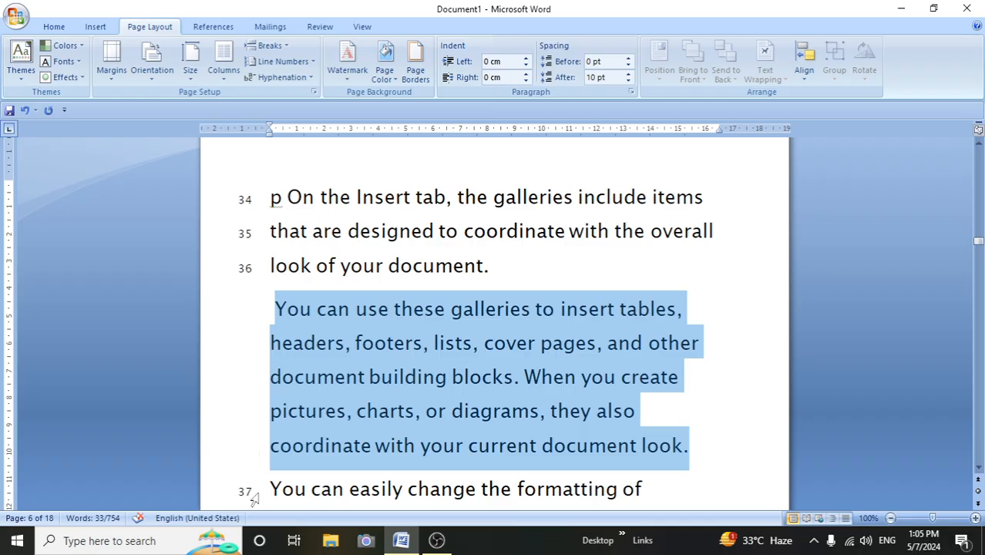
left_click(302, 63)
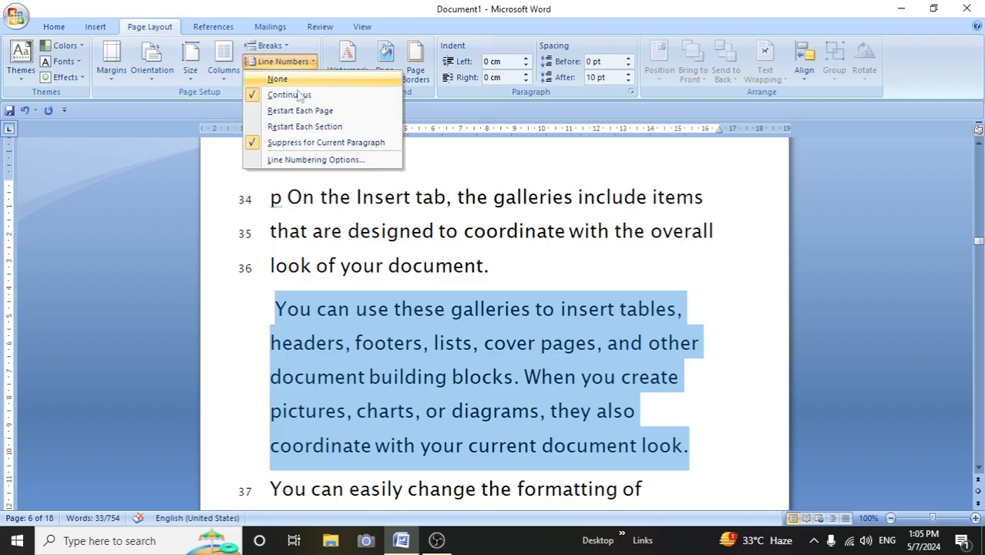
left_click(256, 144)
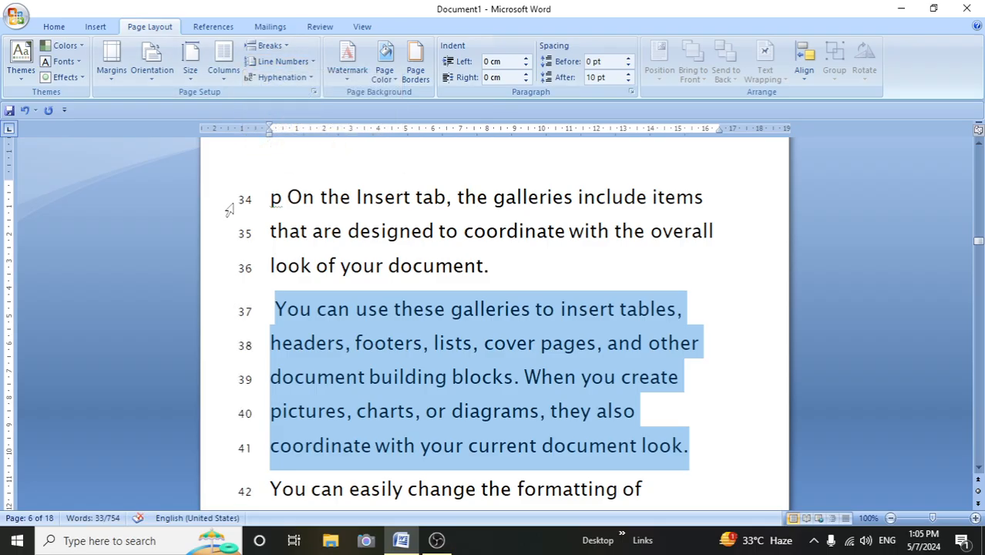
Suppress the line numbers for the paragraphs beginning "You can easily change the formatting" and "You can also format text directly", and check the numbering below them.
scroll(235, 416, "down", 1)
scroll(235, 416, "down", 2)
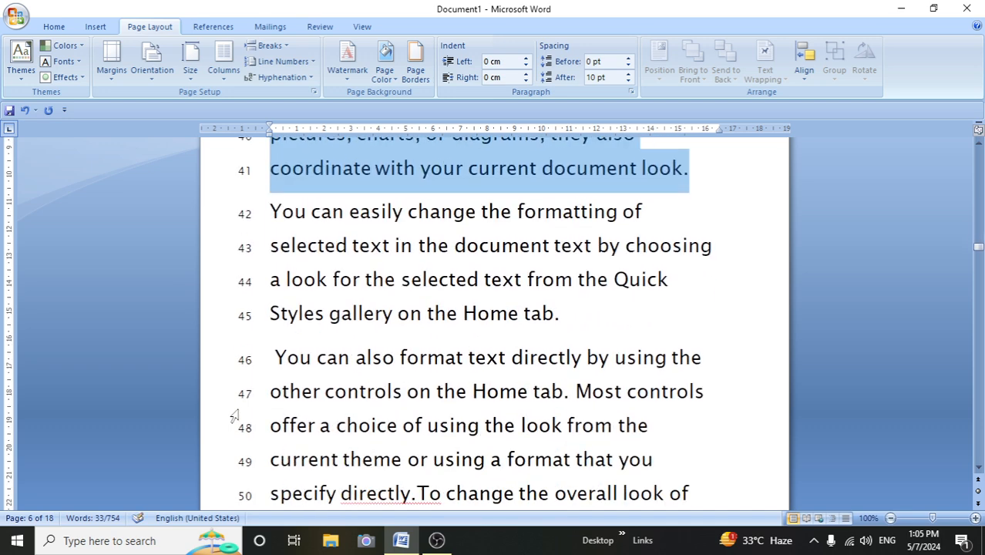
left_click(274, 208)
left_click_drag(275, 206, 490, 459)
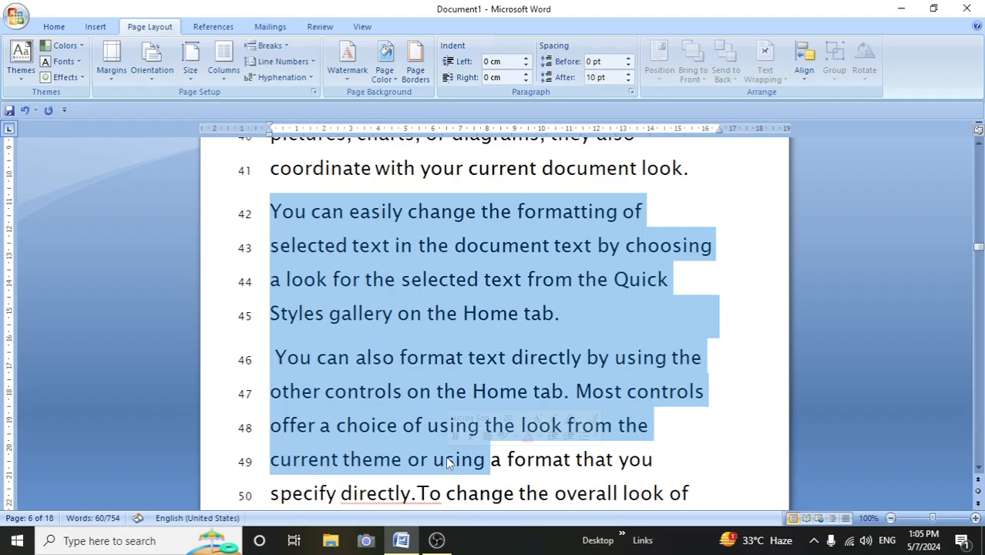
left_click(300, 62)
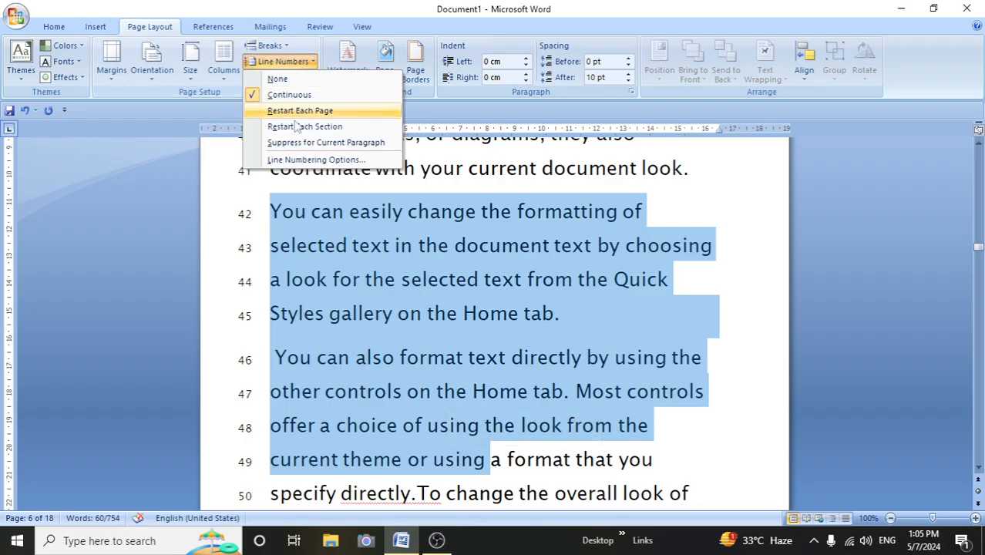
left_click(285, 143)
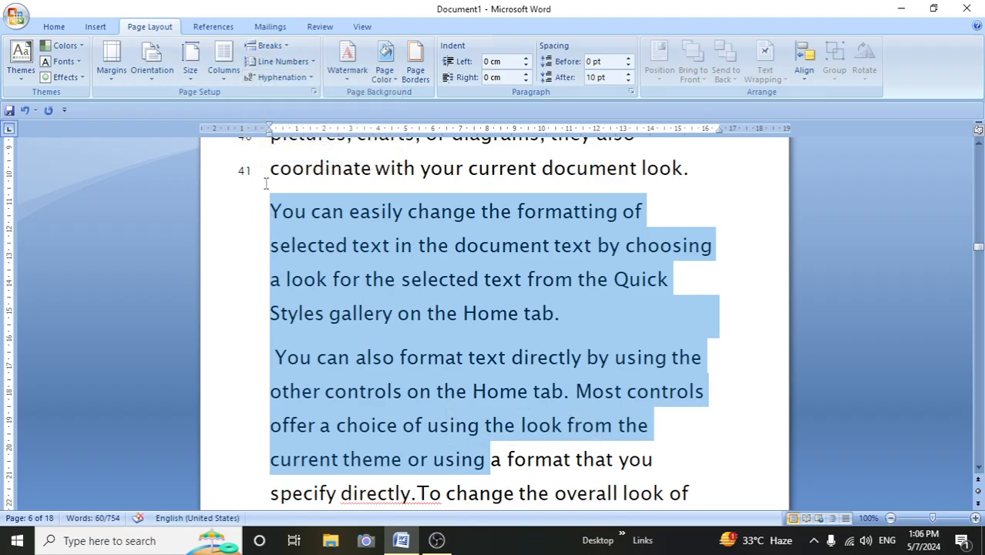
scroll(262, 177, "down", 12)
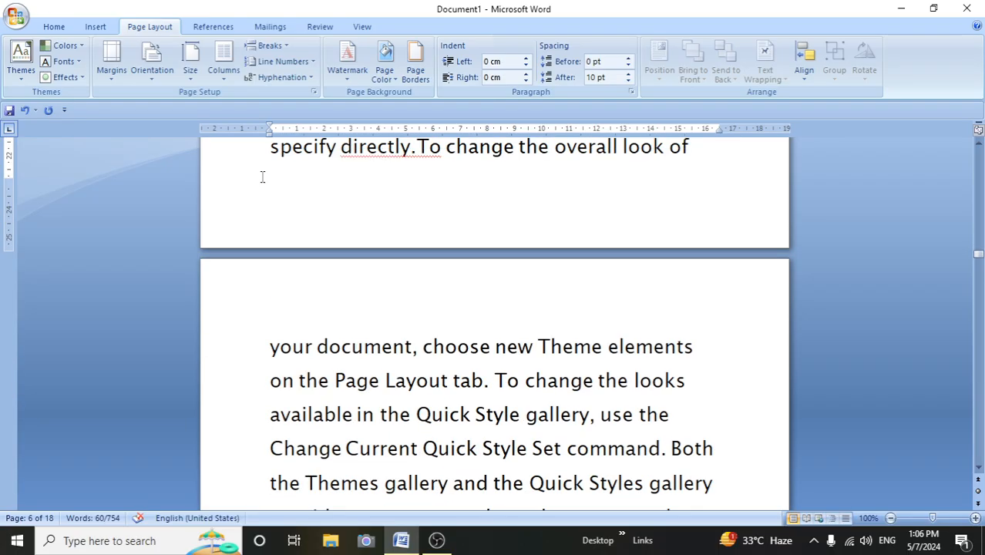
scroll(262, 183, "down", 2)
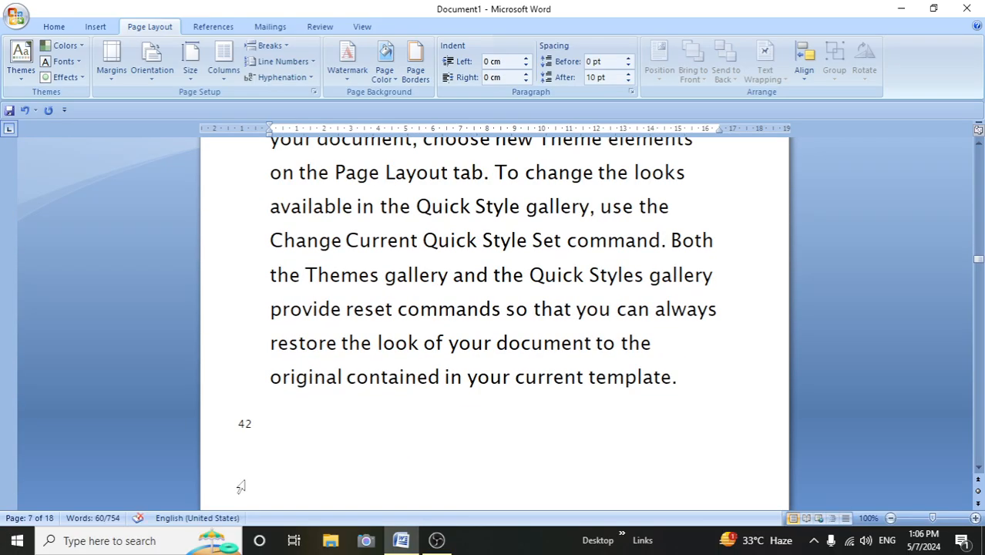
Return to the start of page 6 and open the line numbering choices.
scroll(240, 432, "up", 18)
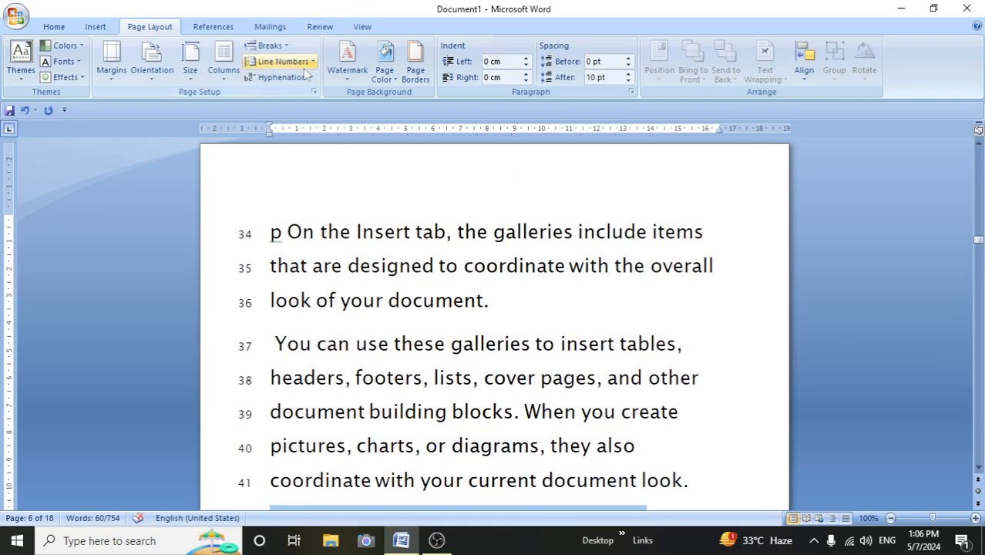
left_click(282, 61)
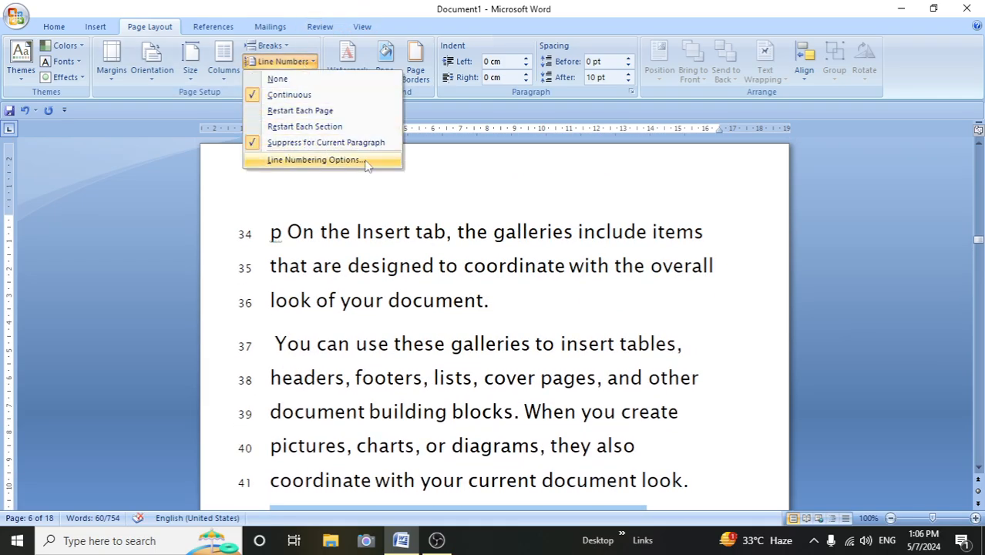
Turn off line numbering for the whole document.
left_click(278, 247)
scroll(278, 247, "up", 3)
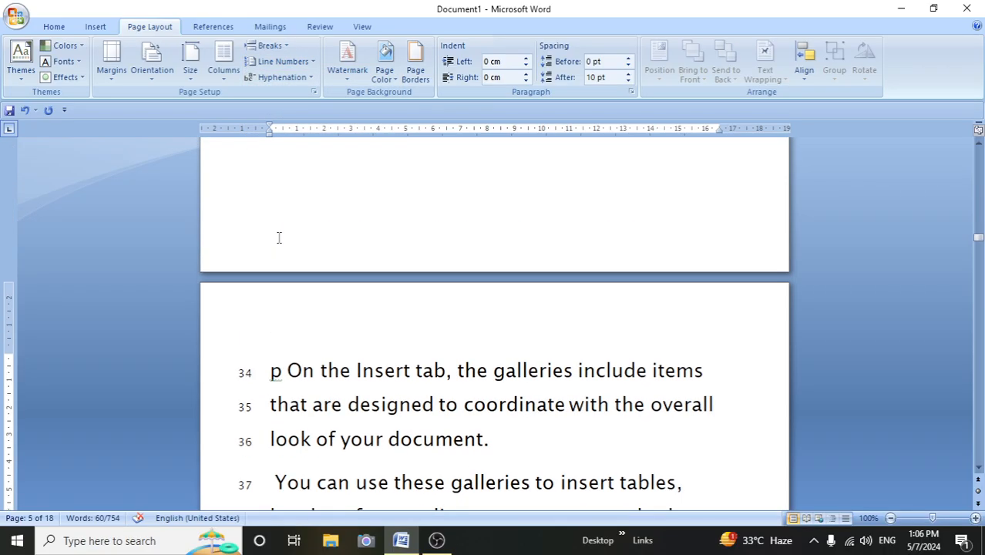
left_click(283, 61)
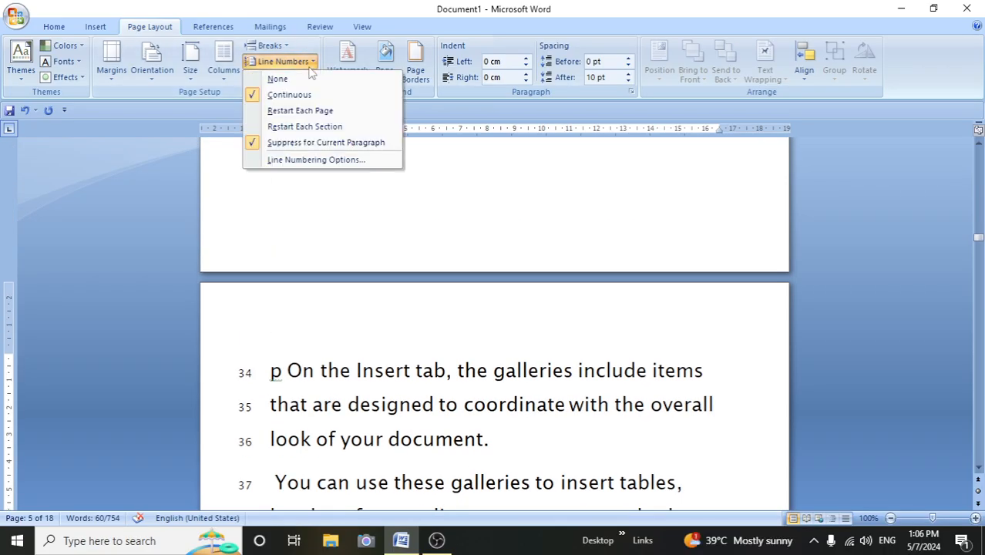
left_click(291, 63)
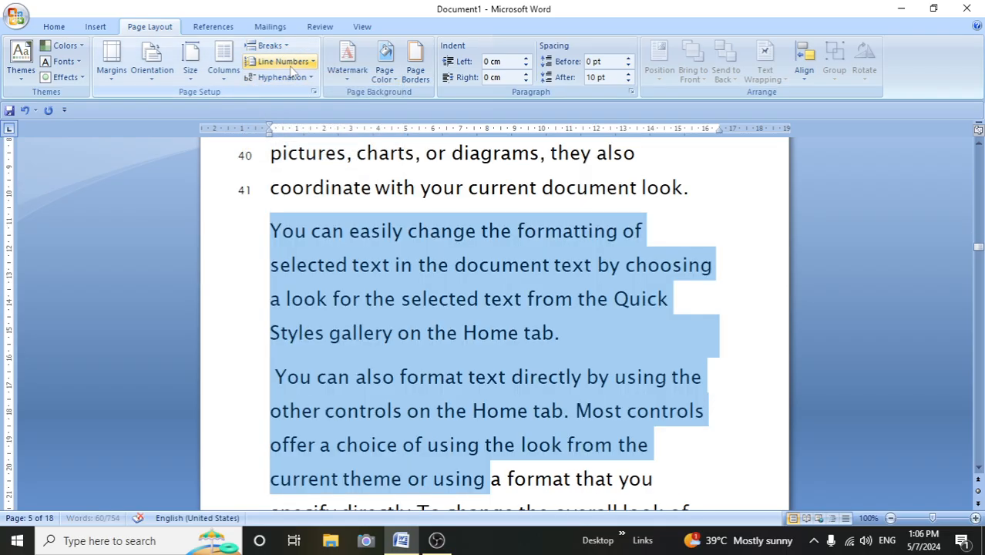
left_click(295, 66)
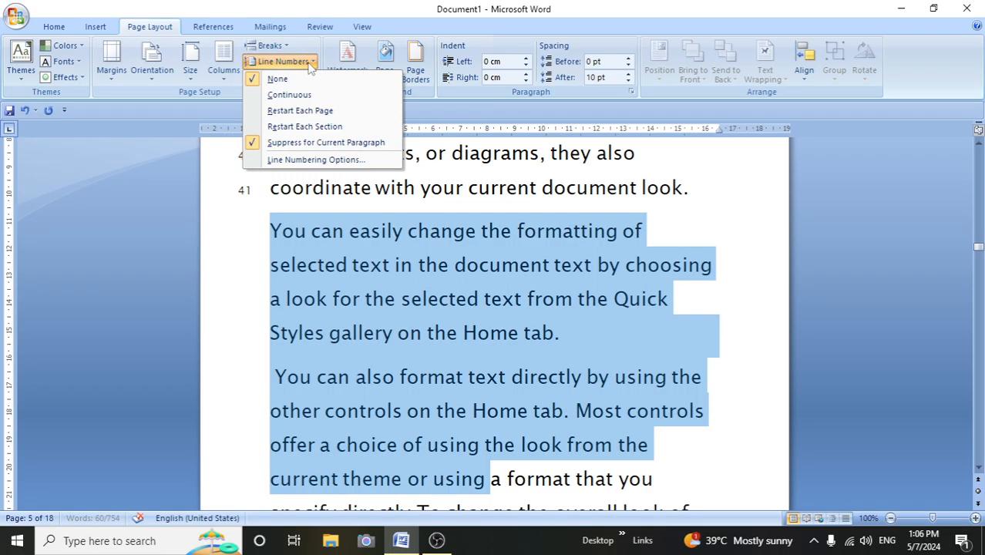
left_click(219, 243)
triple_click(219, 243)
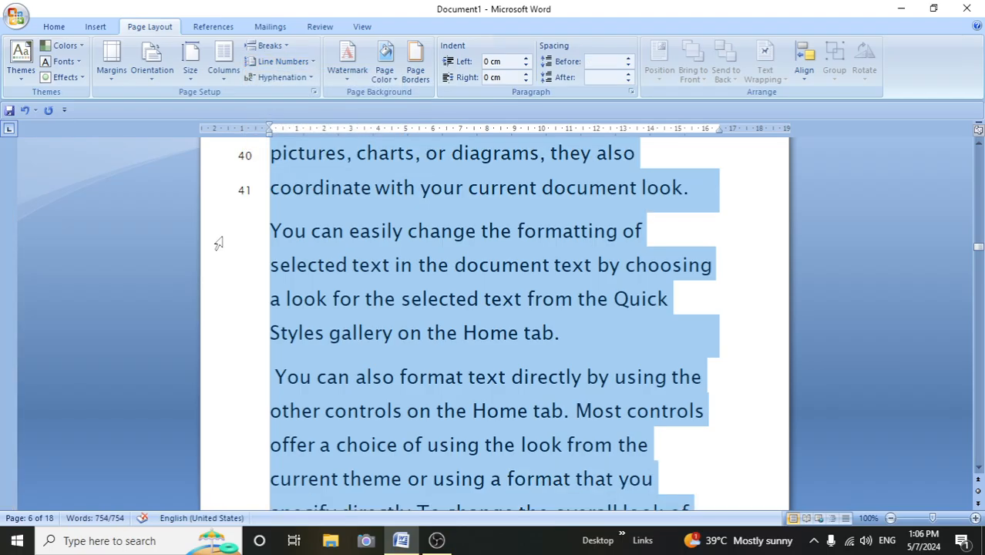
left_click(279, 64)
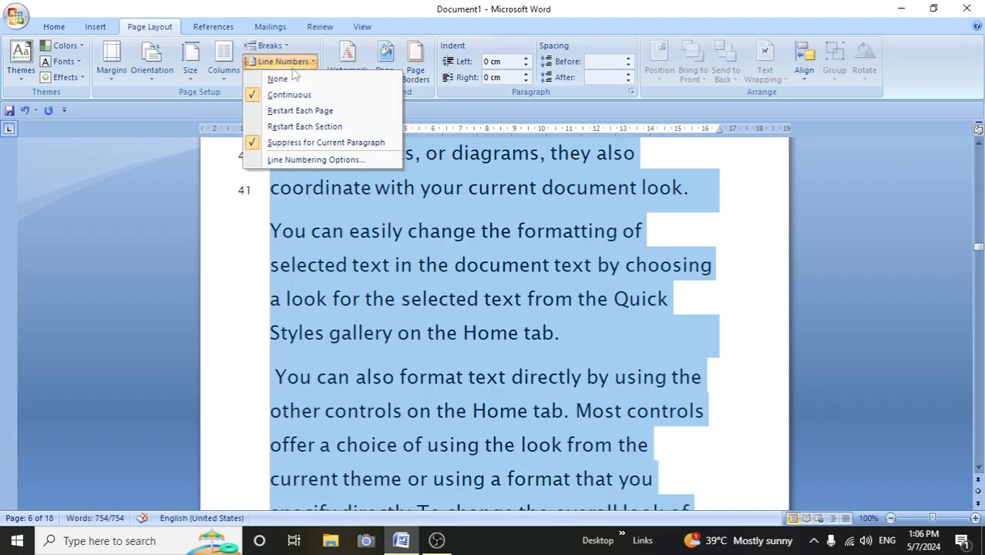
left_click(281, 80)
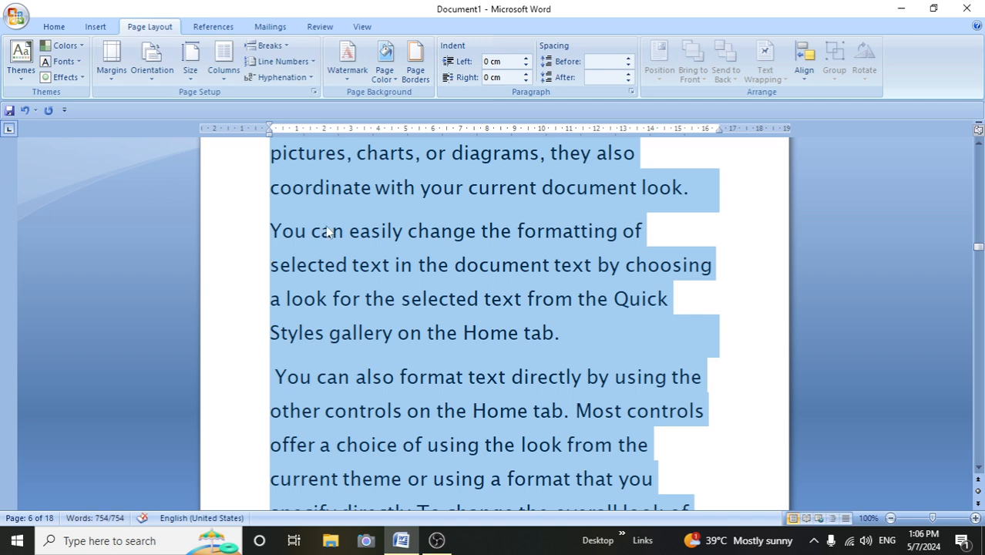
Open the line numbering options for the section containing the paragraph "p On the Insert tab".
scroll(325, 227, "up", 3)
left_click(289, 252)
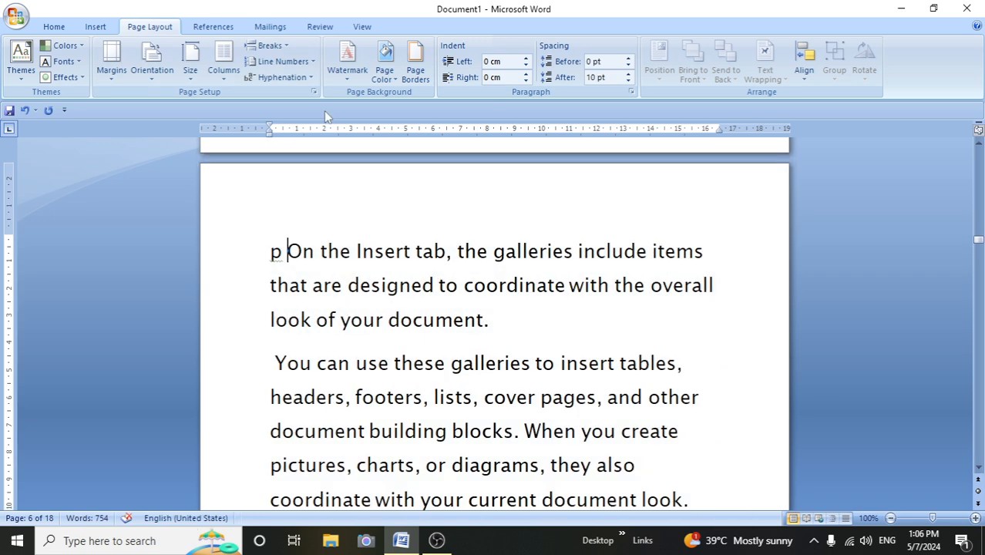
left_click(283, 61)
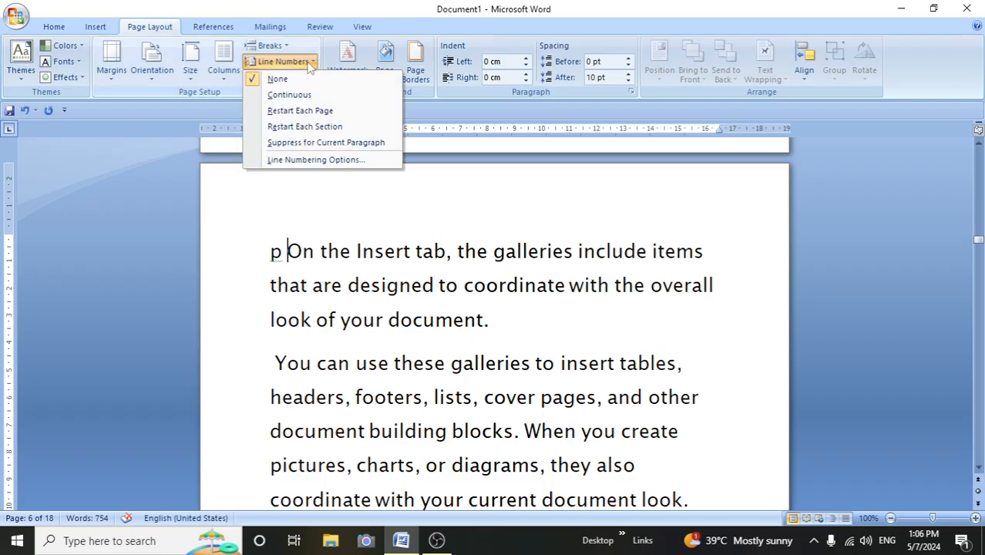
left_click(313, 161)
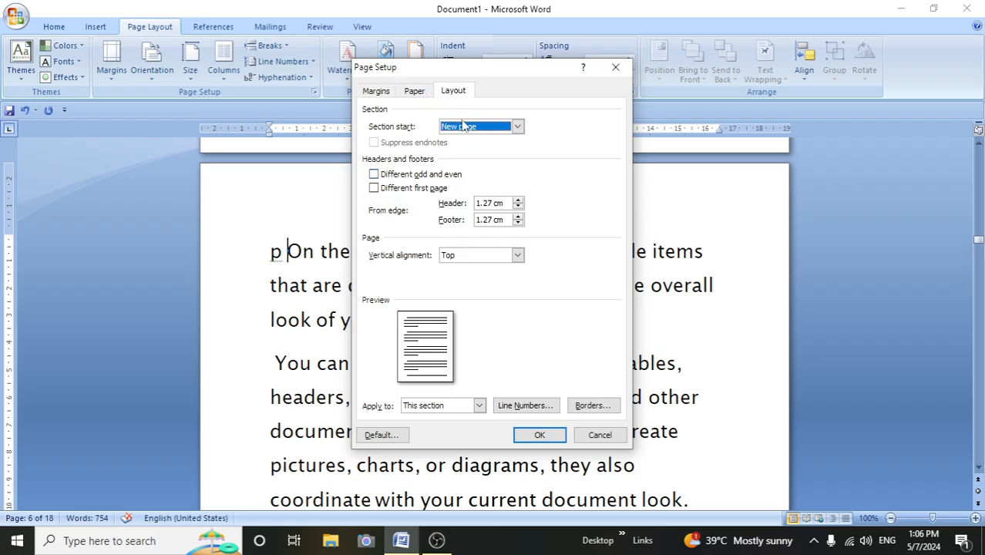
Try the section start settings Continuous, New column, New page, Even page and Odd page in turn.
left_click(517, 127)
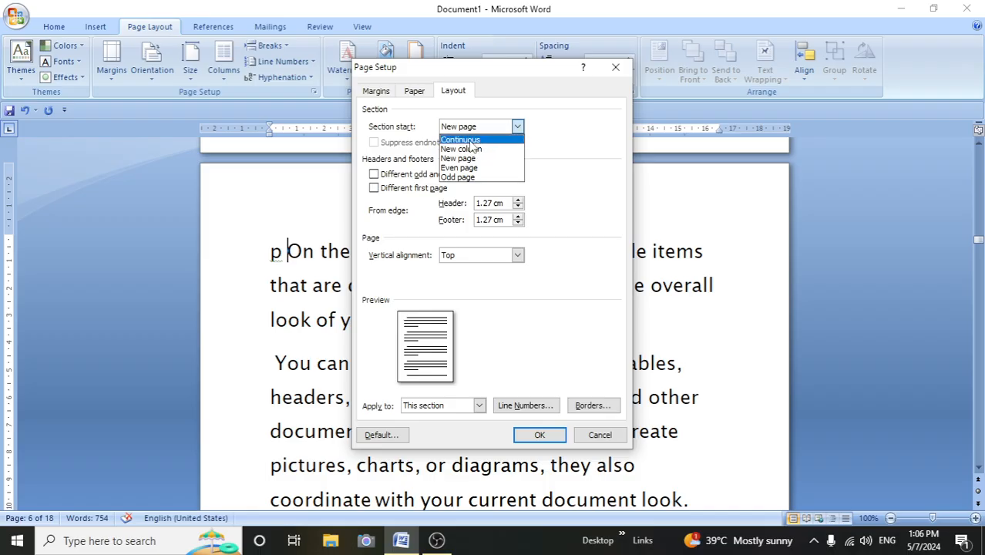
left_click(470, 140)
left_click(517, 127)
left_click(474, 149)
left_click(517, 128)
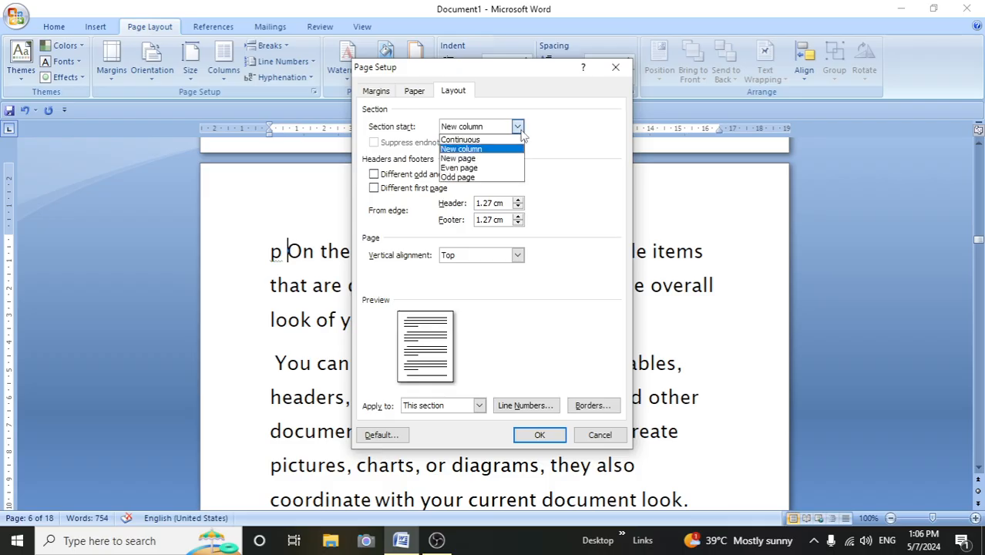
left_click(481, 158)
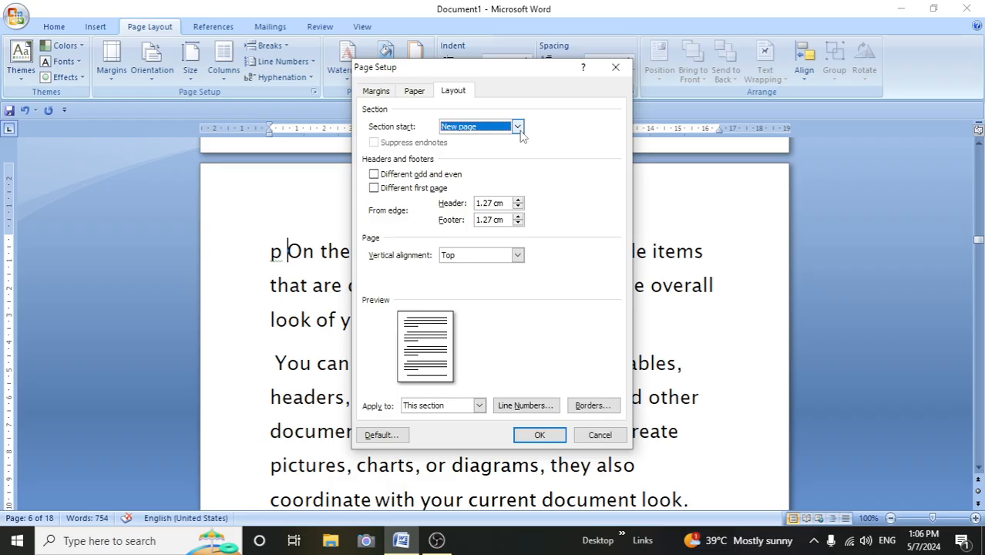
left_click(518, 128)
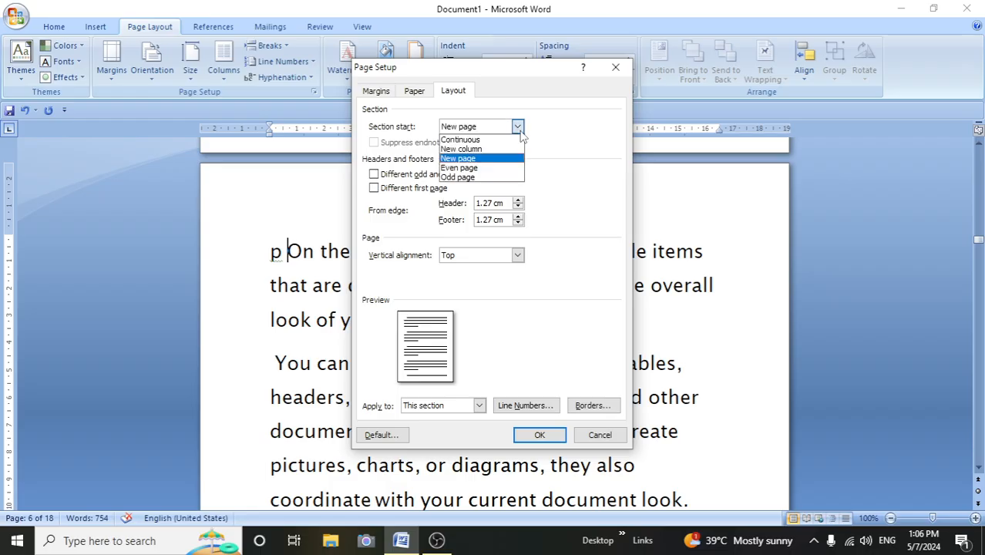
left_click(466, 168)
left_click(515, 128)
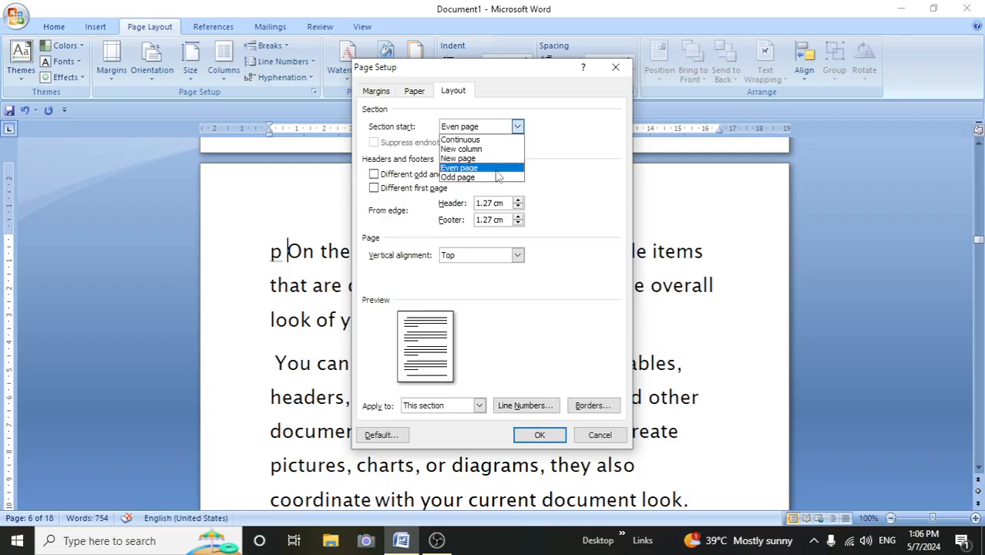
left_click(499, 178)
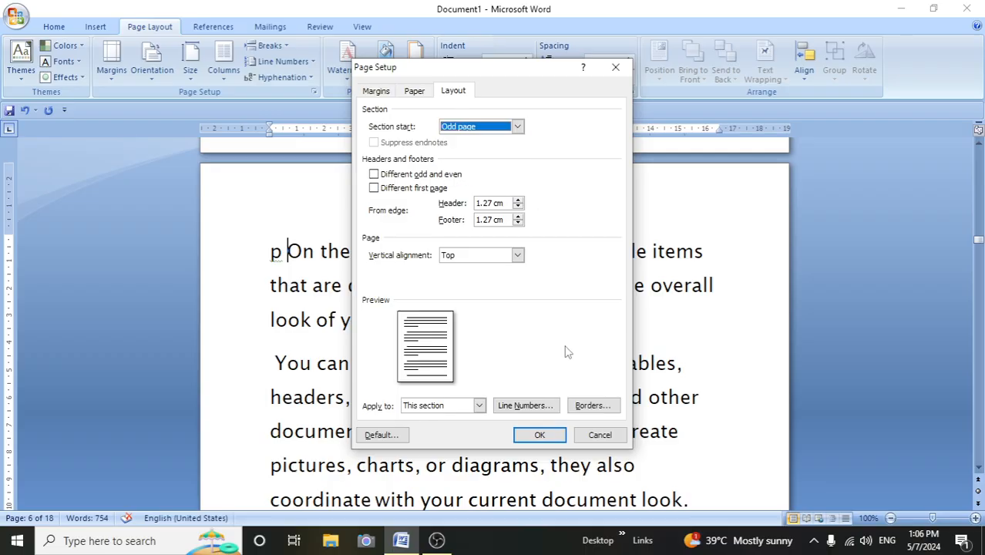
left_click(517, 406)
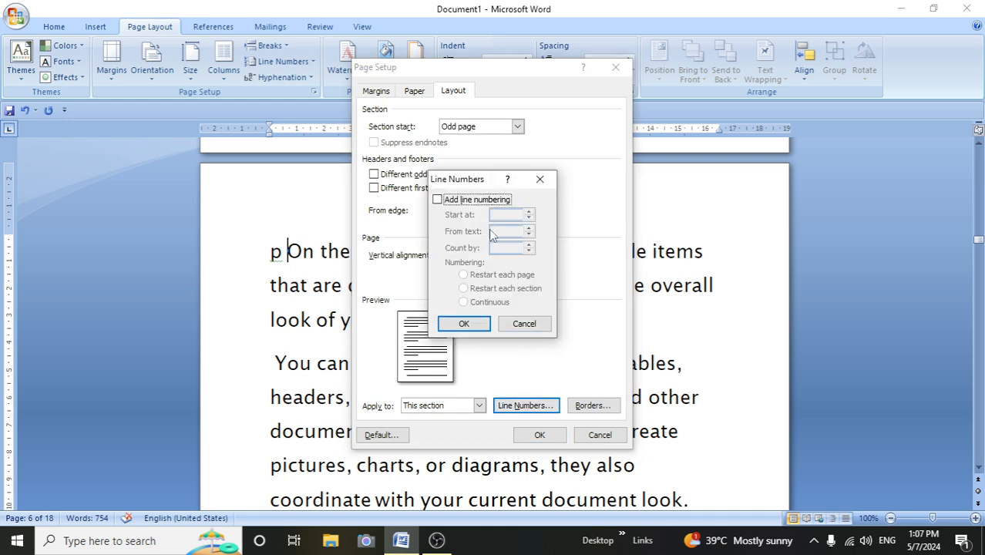
left_click(437, 198)
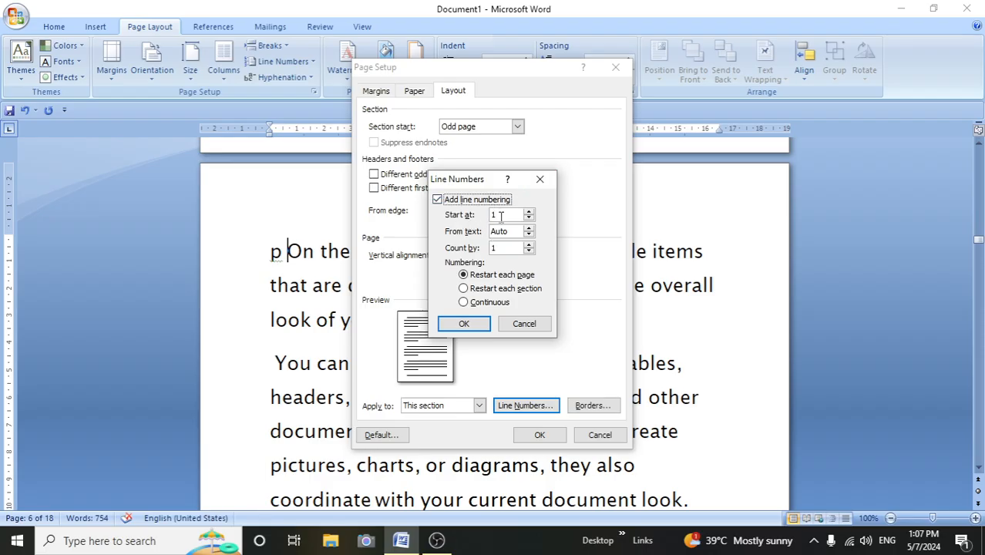
left_click(539, 179)
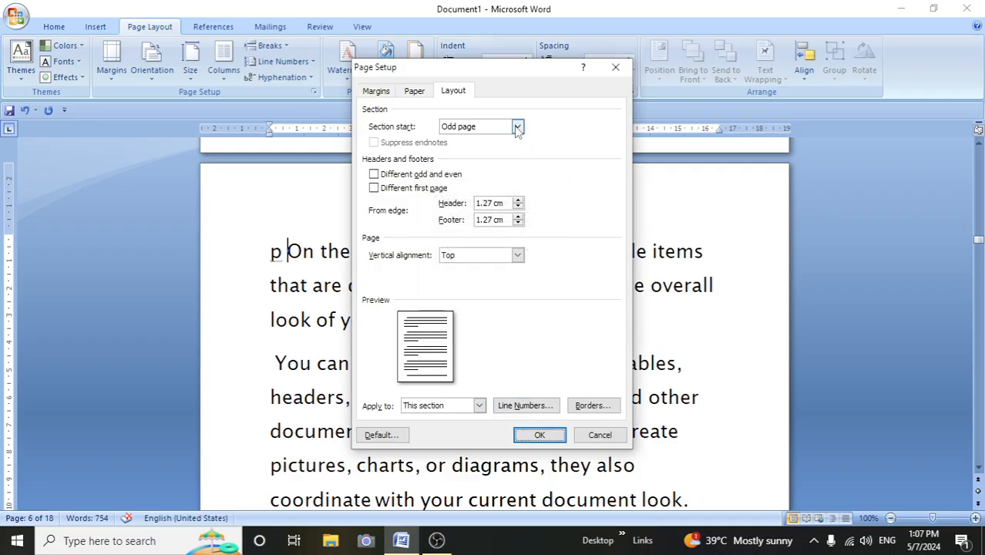
Set the section start to Continuous and apply line numbering that starts at 4 and restarts each page.
left_click(517, 129)
left_click(471, 137)
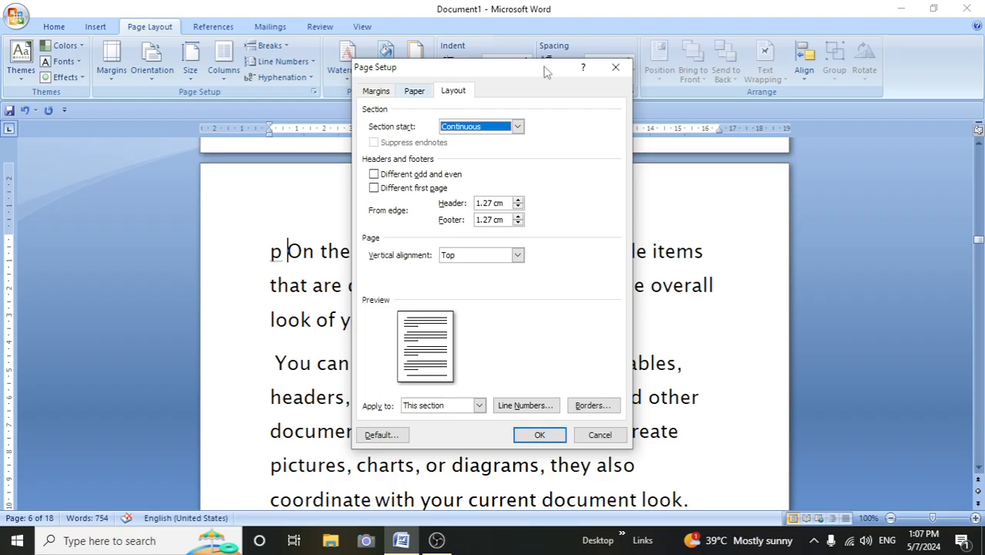
left_click(522, 408)
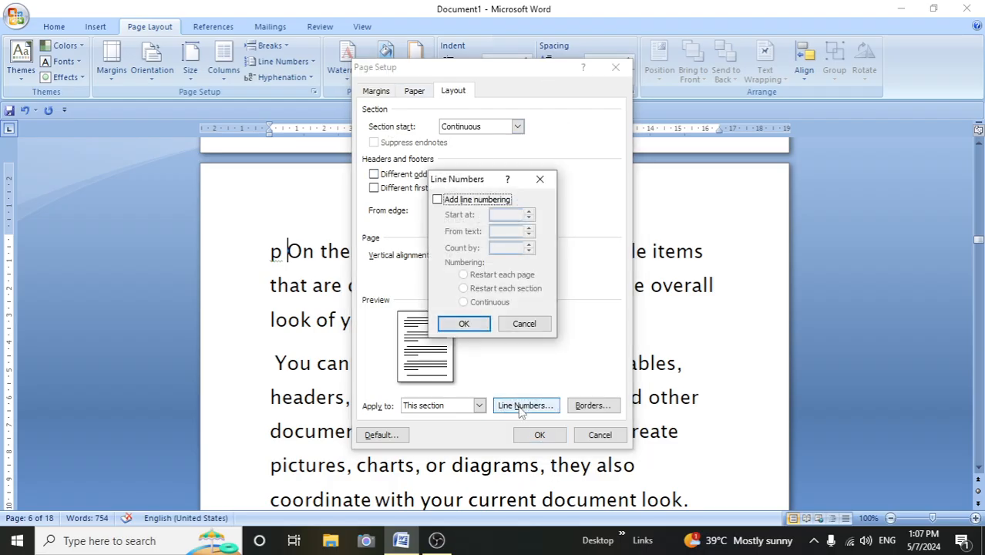
left_click(442, 201)
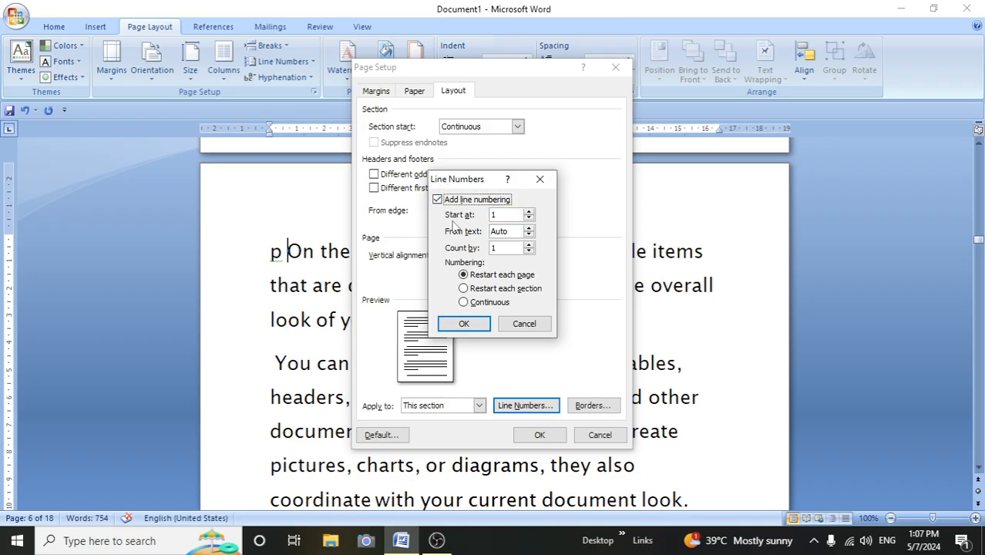
left_click(506, 214)
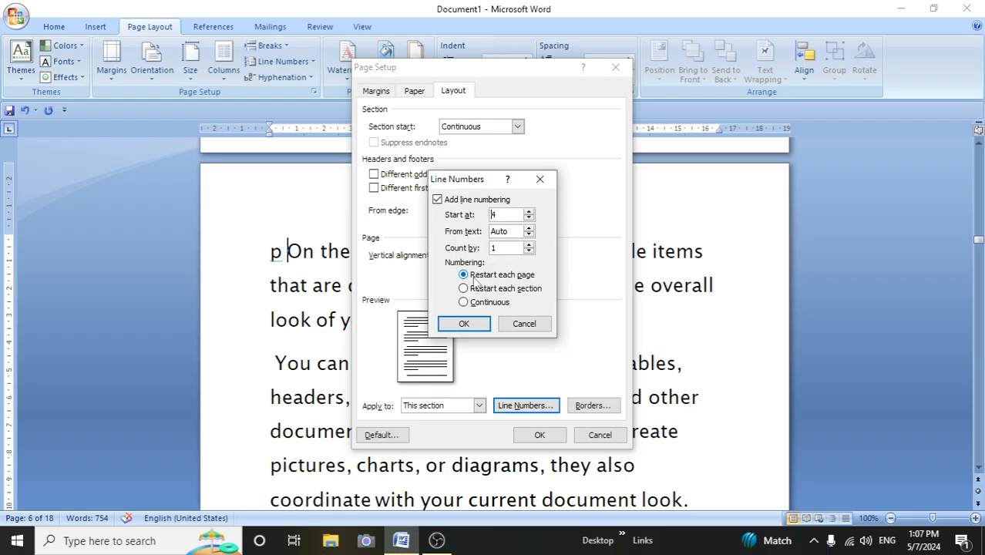
left_click(464, 324)
left_click(539, 435)
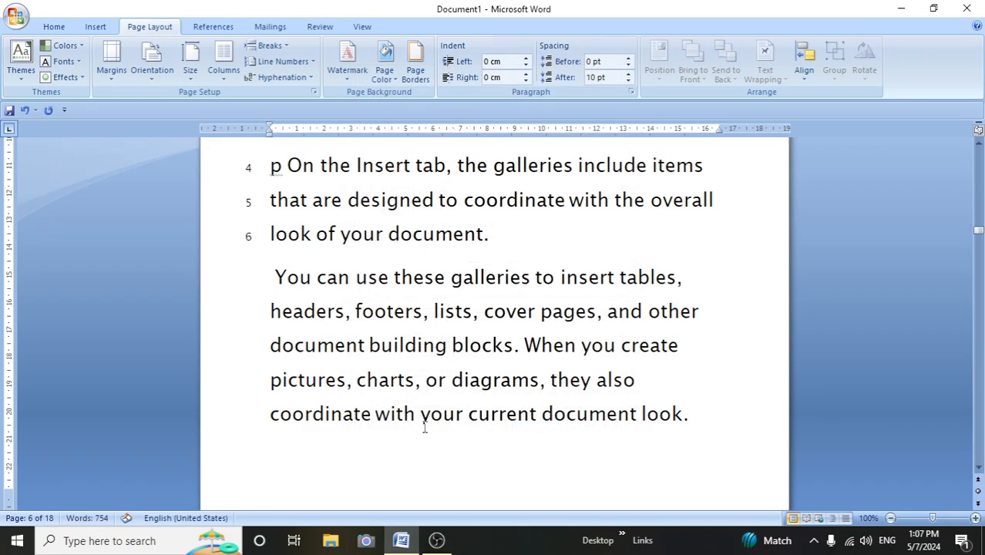
Examine the line numbers beside the paragraph "p On the Insert tab", the surrounding text and the active numbering mode.
scroll(425, 422, "up", 2)
scroll(423, 428, "up", 2)
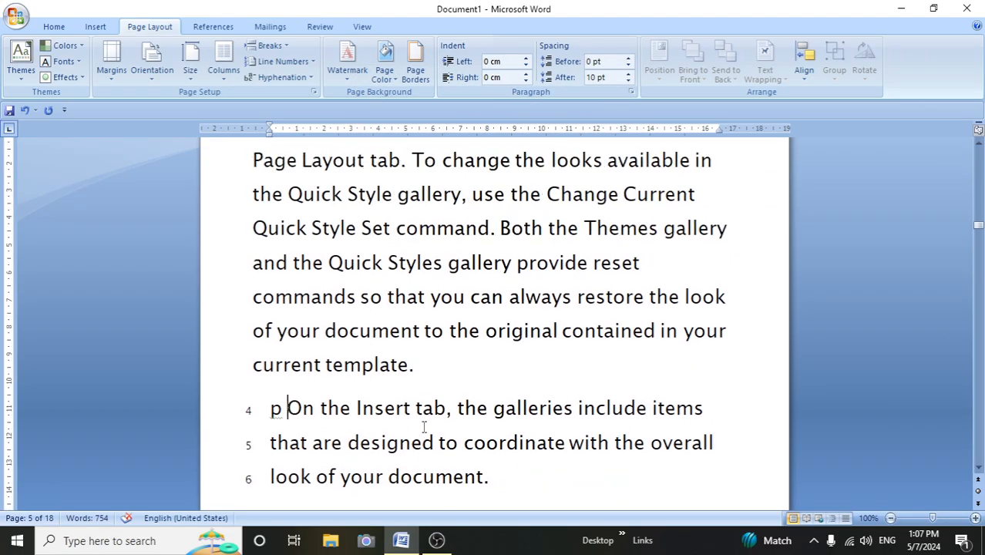
scroll(422, 426, "down", 3)
scroll(424, 426, "down", 1)
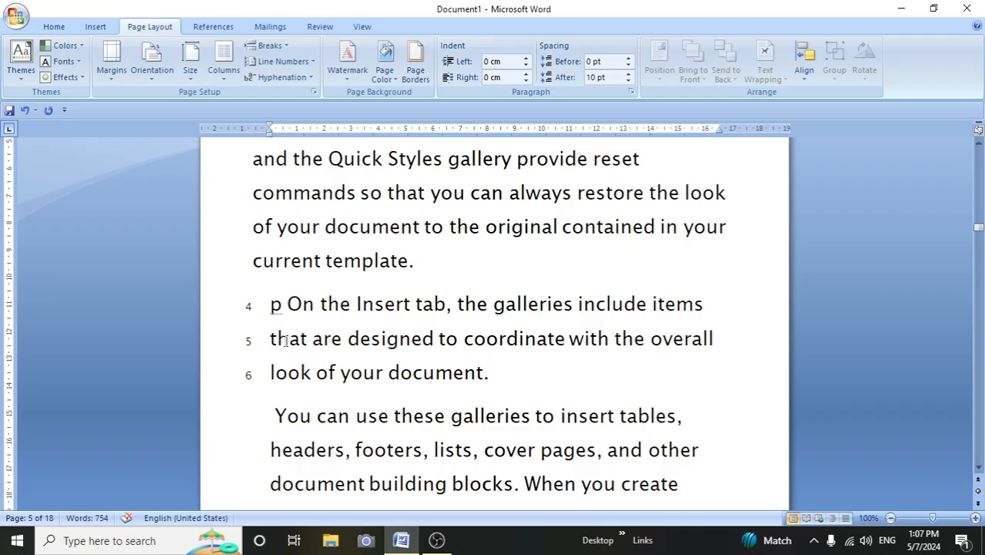
scroll(284, 341, "down", 1)
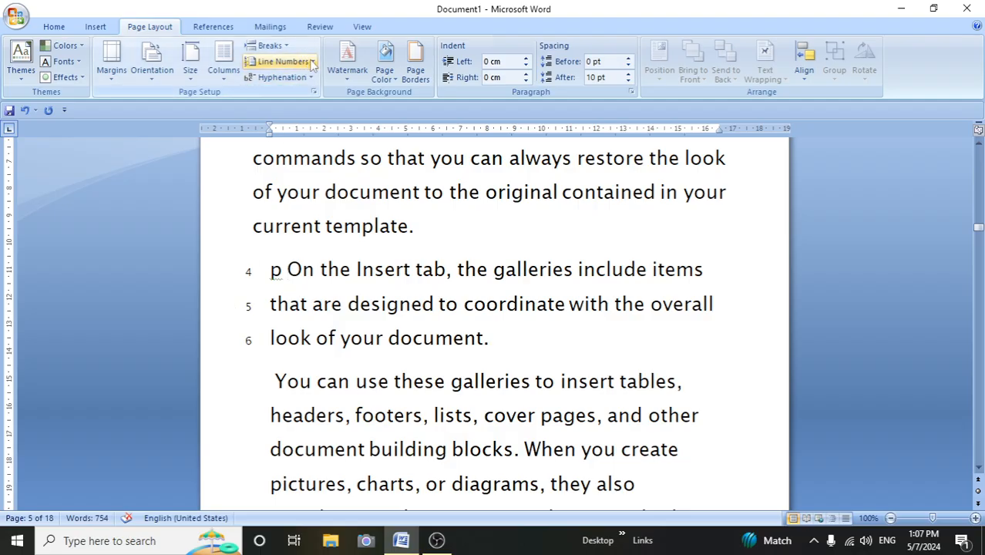
left_click(283, 61)
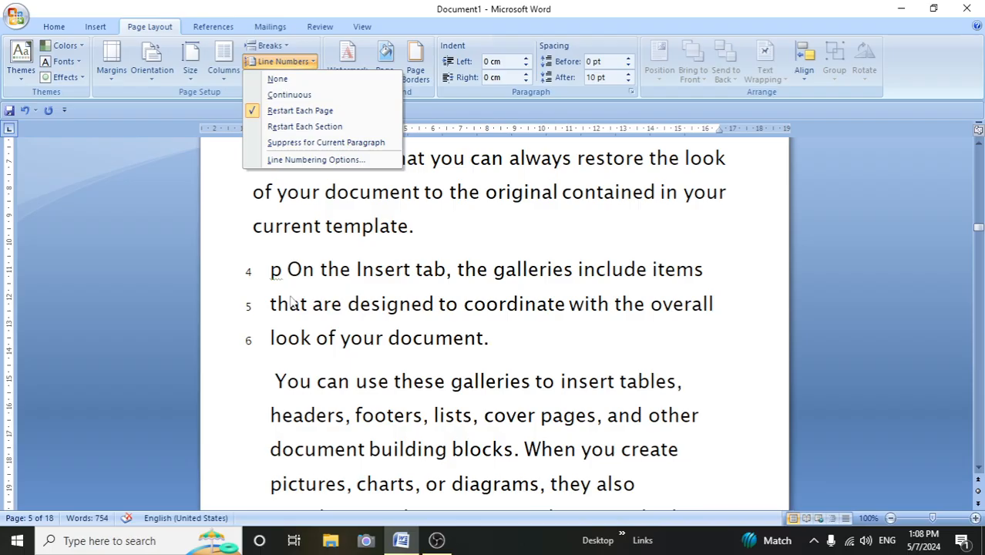
scroll(293, 300, "down", 1)
left_click(508, 300)
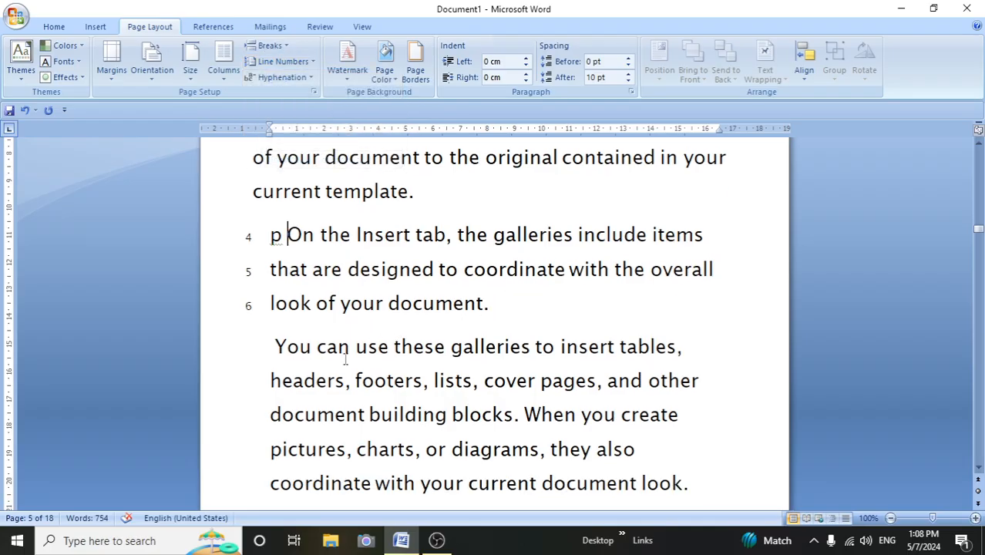
scroll(325, 416, "down", 3)
scroll(327, 423, "up", 3)
Remove the line numbering from the section with the paragraph "p On the Insert tab".
left_click(307, 62)
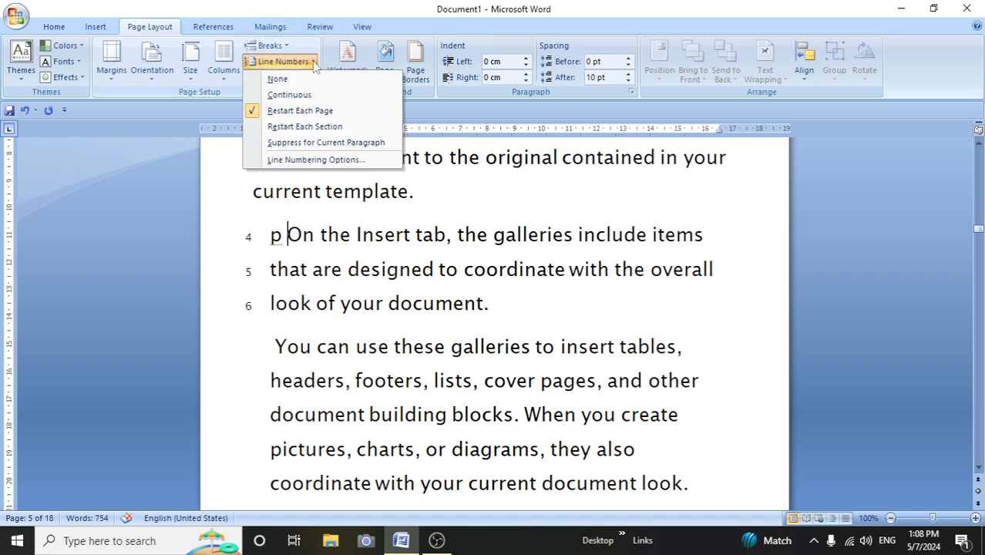
left_click(277, 80)
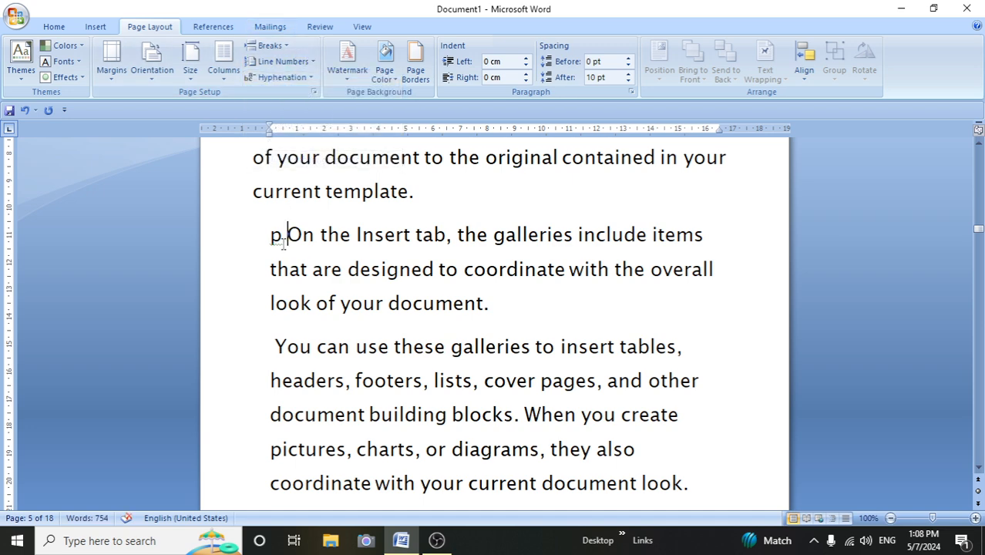
Select the passage from "document, choose new Theme" through "provide reset" and turn on automatic hyphenation.
scroll(301, 217, "up", 3)
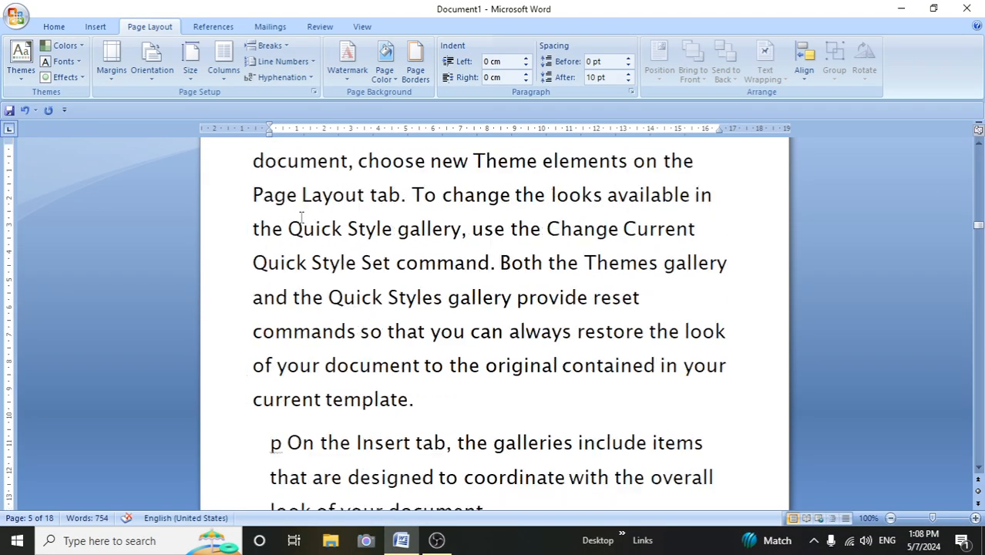
left_click(250, 196)
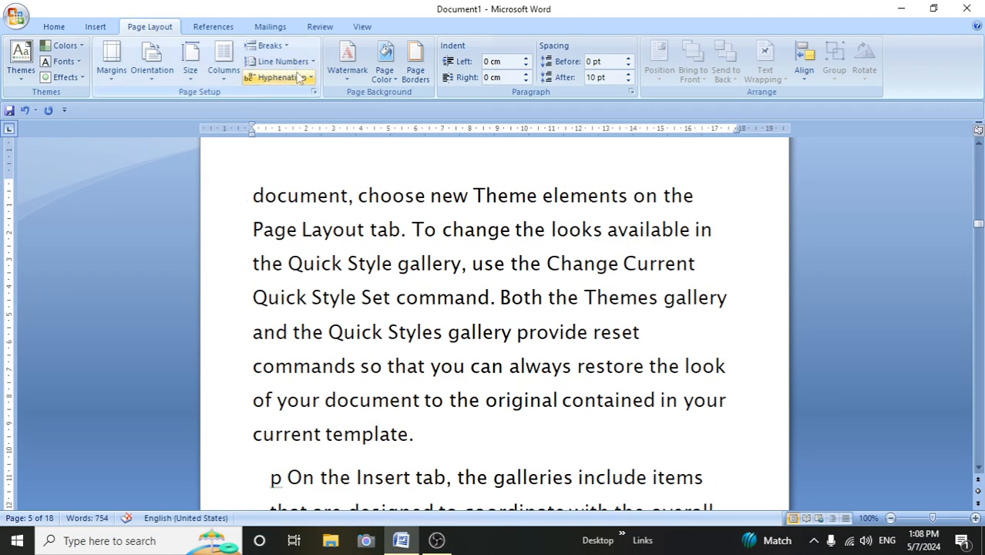
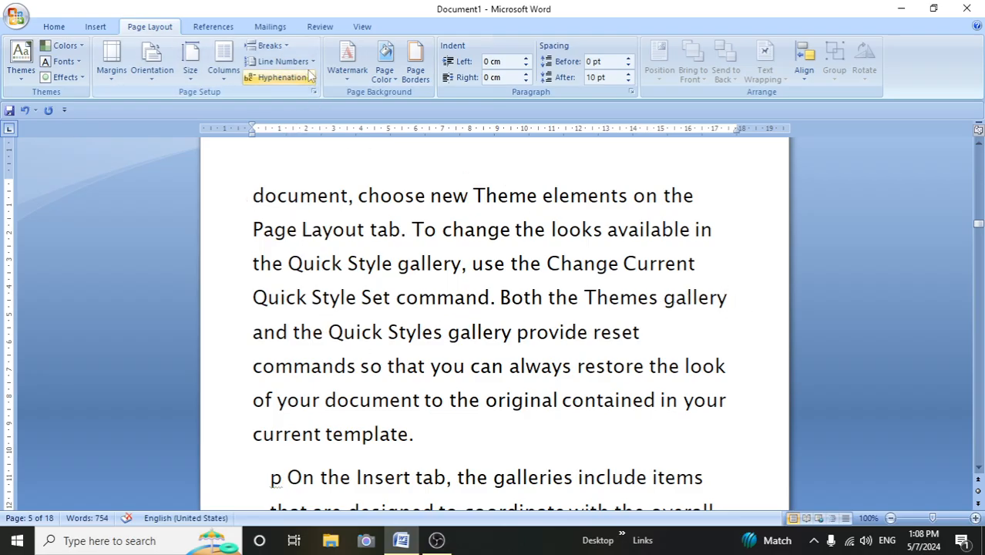
left_click_drag(250, 194, 694, 333)
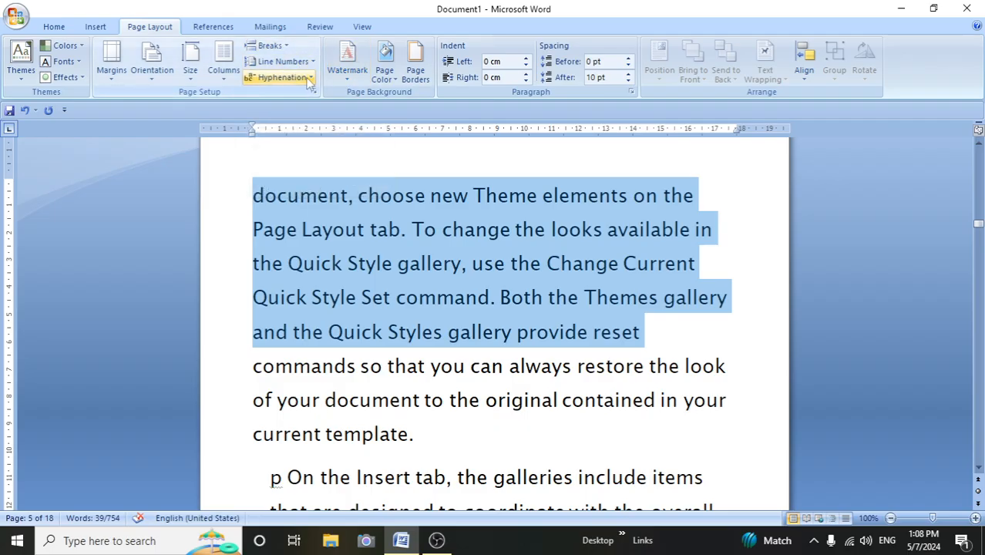
left_click(283, 77)
left_click(292, 113)
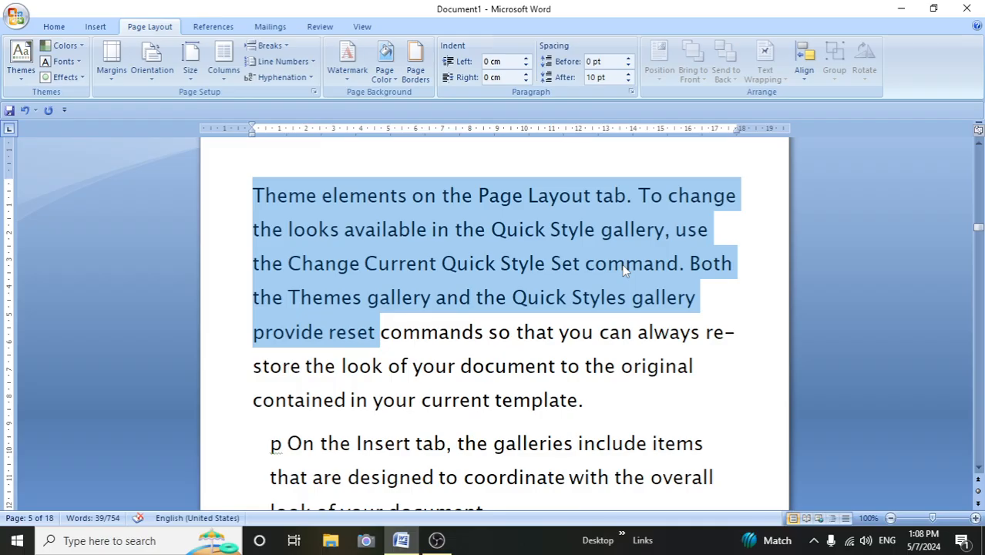
Examine the line-end word breaks in the text on the preceding page and check the active hyphenation mode.
scroll(624, 266, "up", 5)
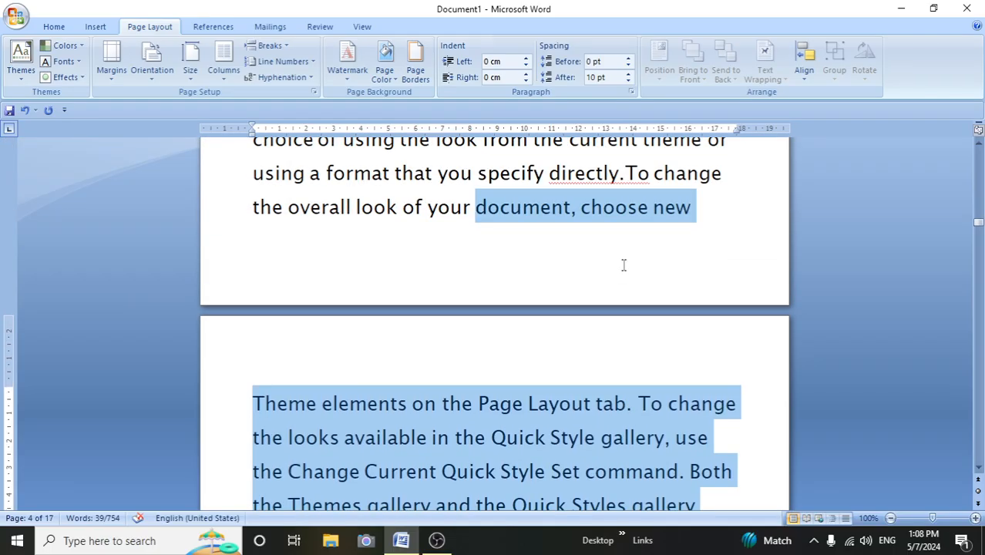
scroll(623, 265, "up", 3)
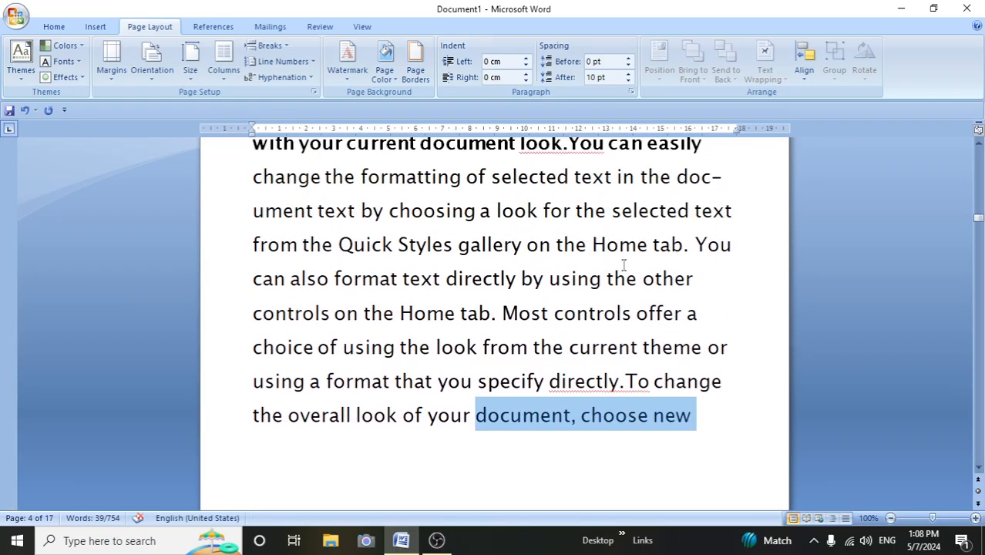
scroll(624, 265, "up", 4)
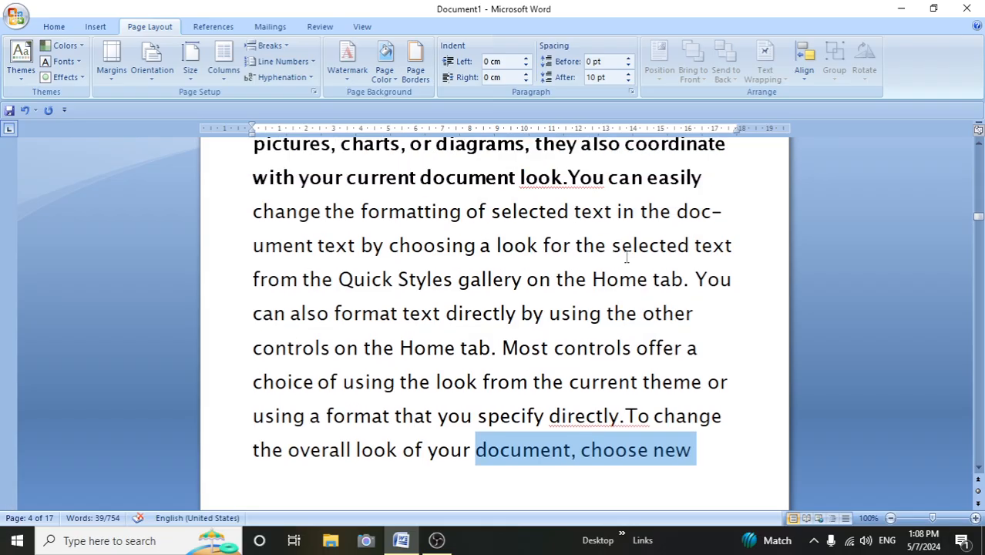
left_click(682, 212)
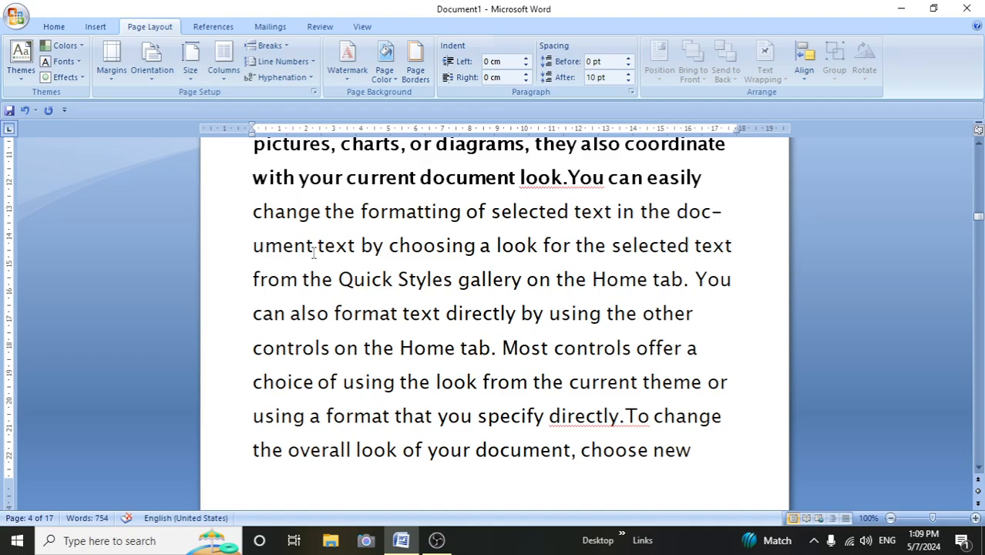
scroll(446, 301, "down", 2)
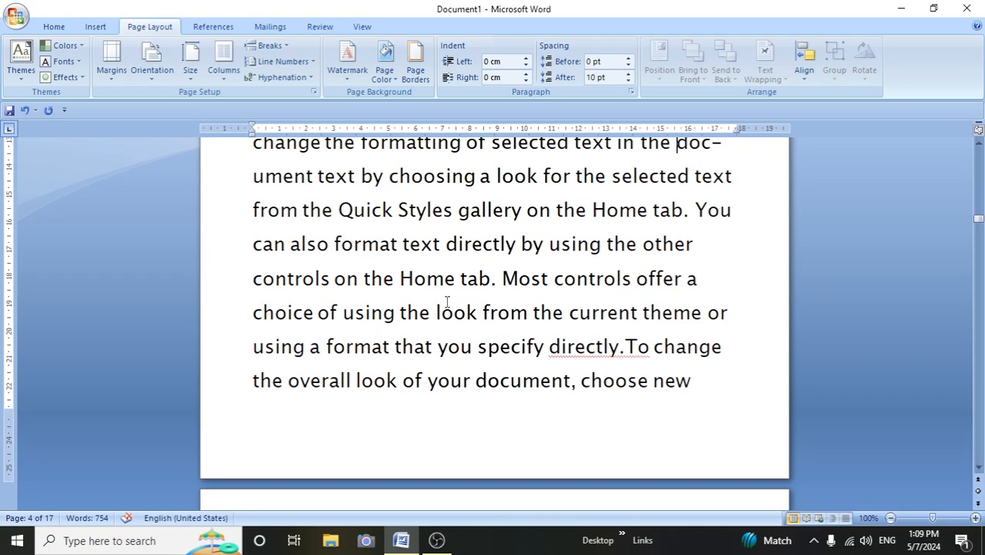
left_click(282, 77)
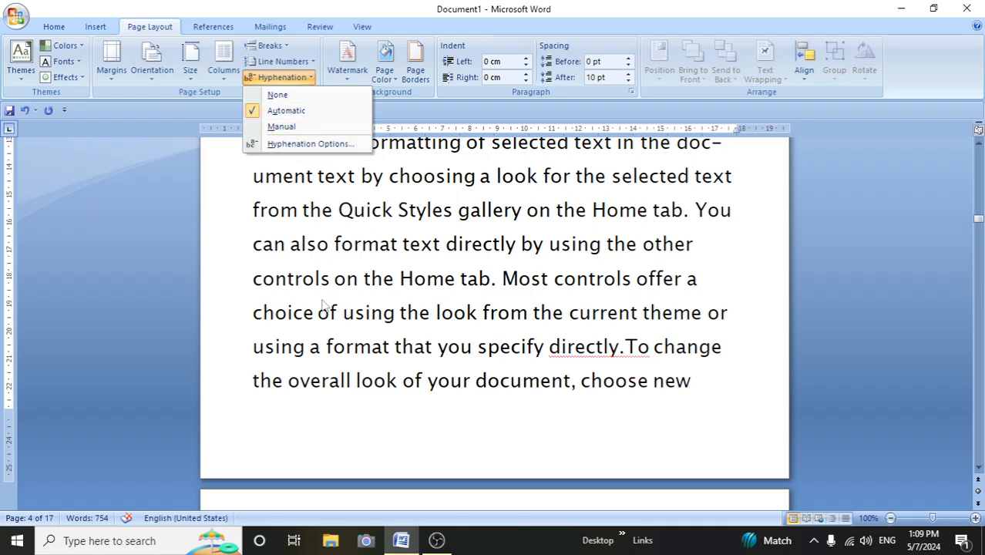
left_click(397, 322)
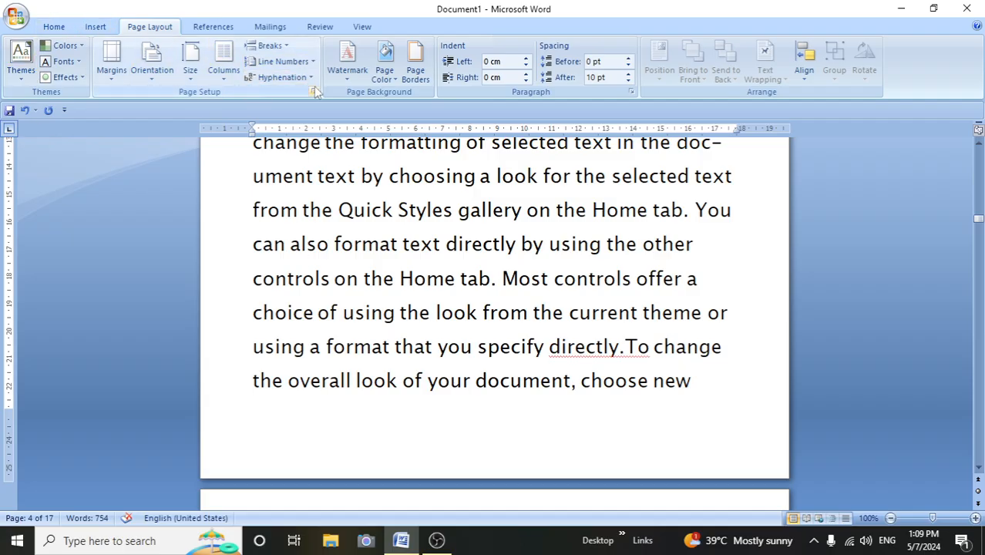
Run manual hyphenation, accepting the breaks for "insert" and "document", declining "coordinate", and stop the review at "selected".
left_click(279, 77)
left_click(292, 127)
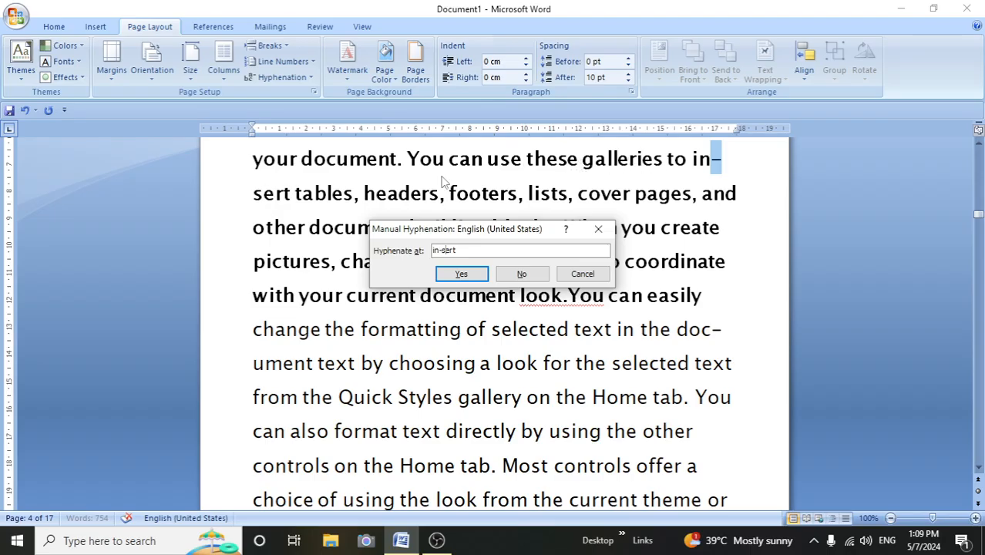
left_click(457, 279)
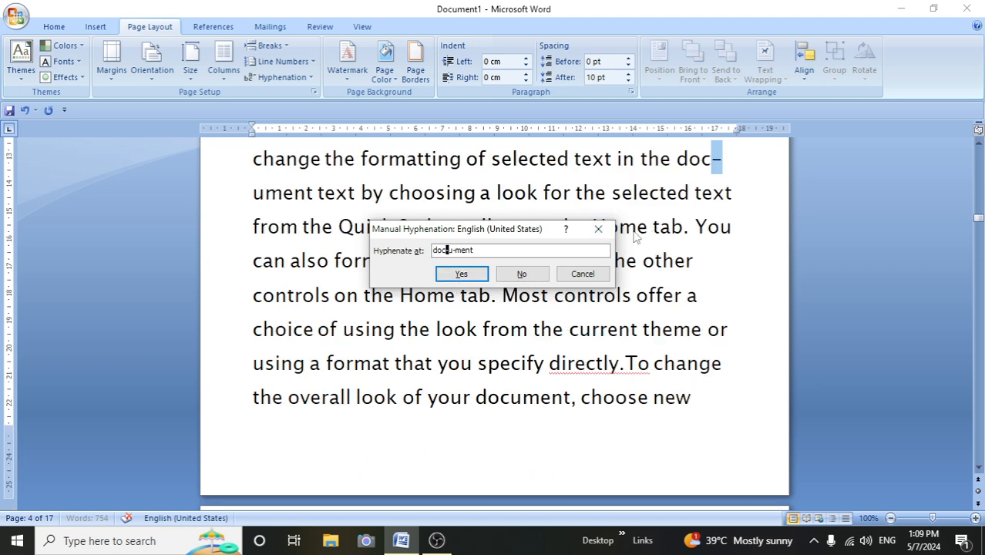
left_click(456, 279)
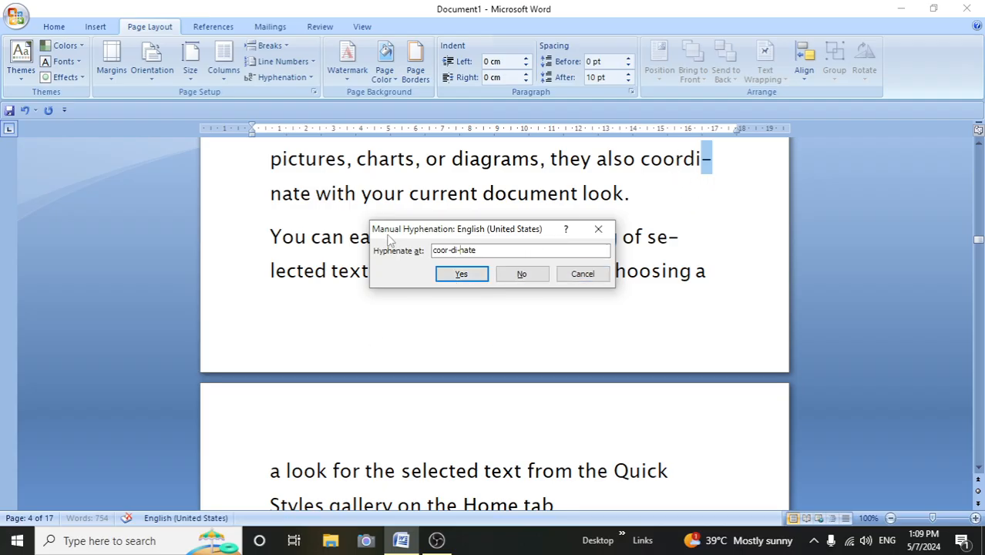
left_click(522, 279)
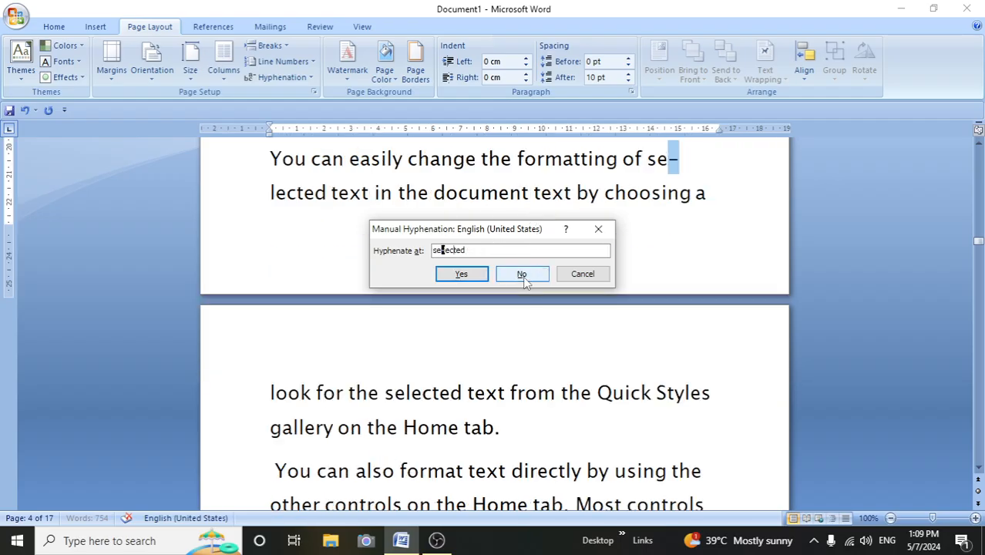
left_click(597, 230)
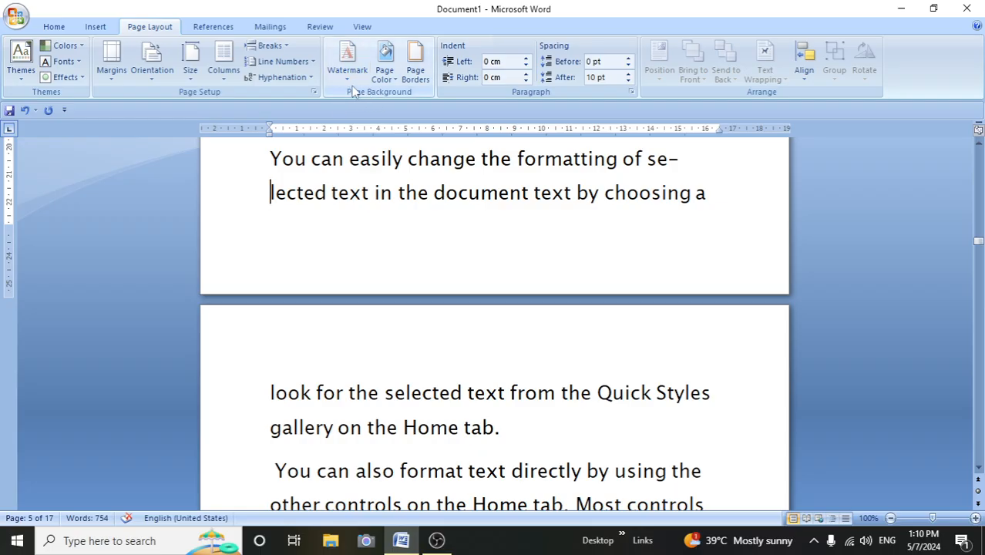
Place the cursor before the paragraph "You can also format text directly" and add the CONFIDENTIAL 1 watermark.
scroll(416, 293, "down", 3)
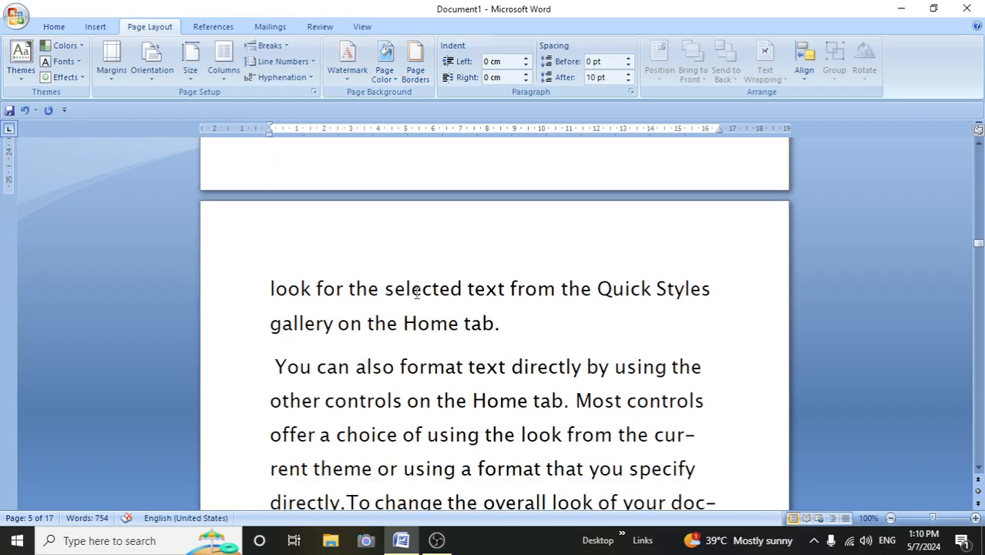
left_click(385, 243)
key("Home")
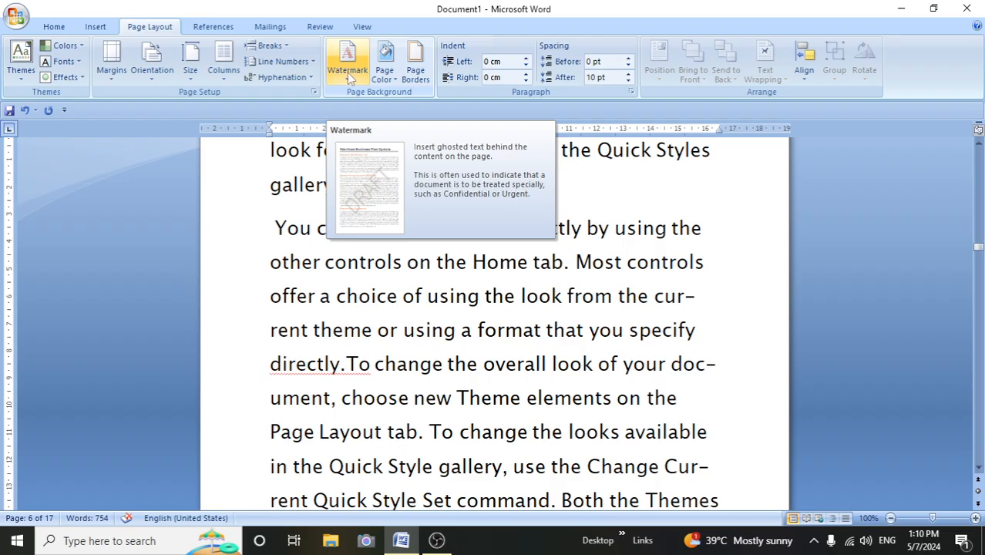
left_click(349, 73)
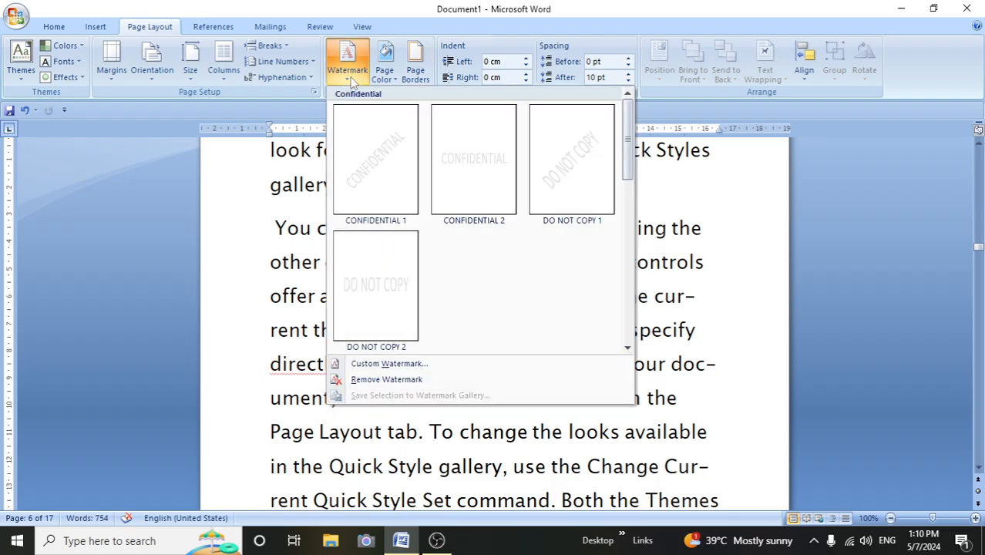
left_click(240, 325)
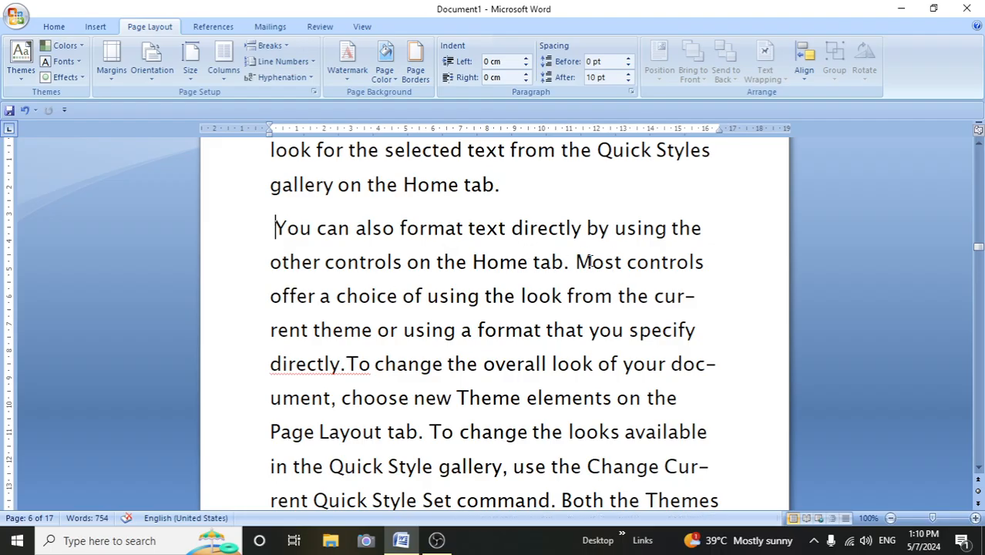
left_click(349, 84)
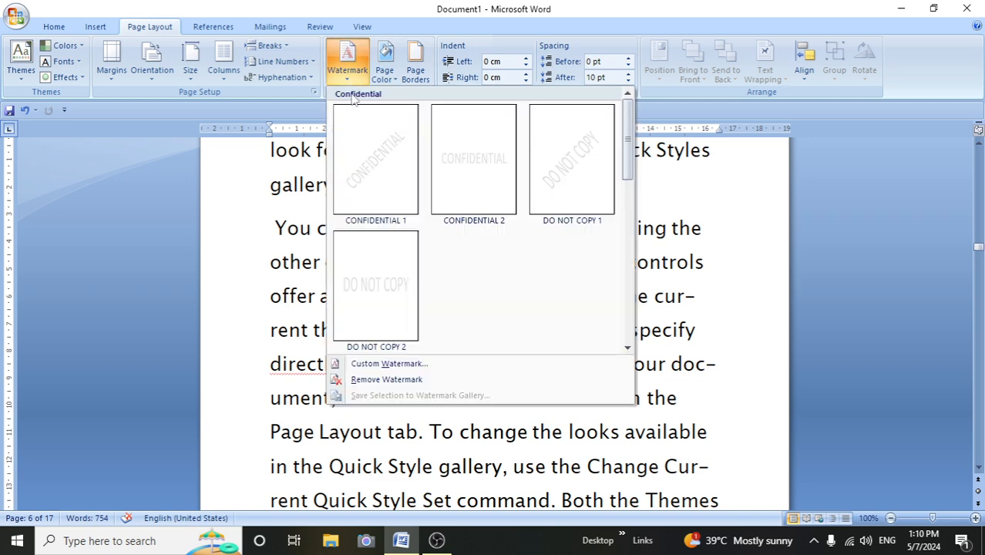
left_click(378, 180)
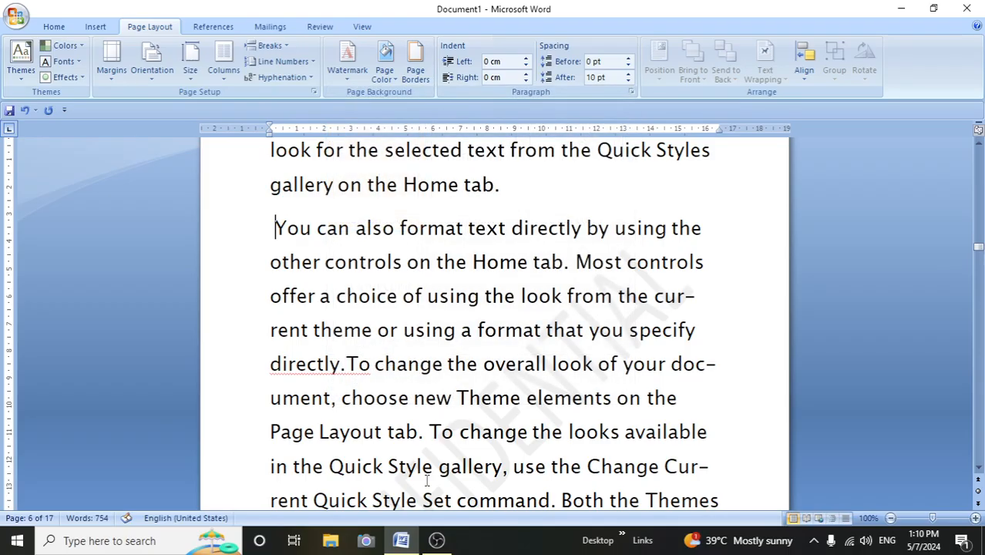
Replace the diagonal watermark with the horizontal DO NOT COPY 2 watermark.
scroll(413, 438, "down", 1)
scroll(413, 438, "down", 3)
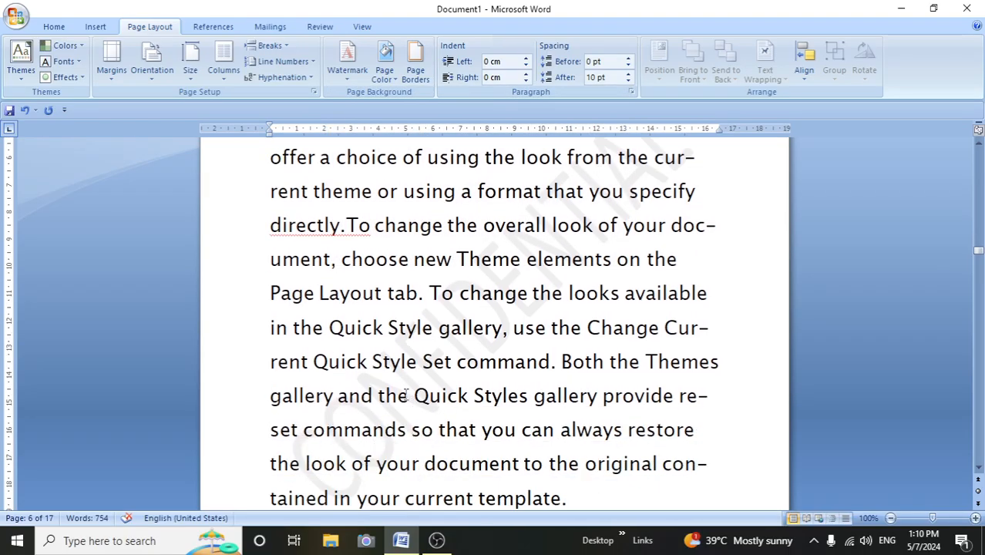
left_click(348, 62)
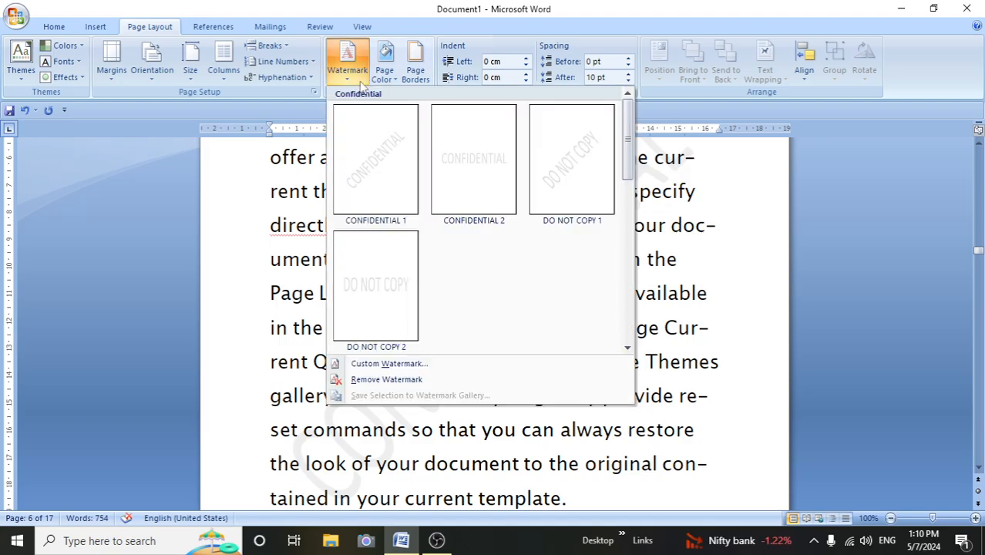
left_click(402, 272)
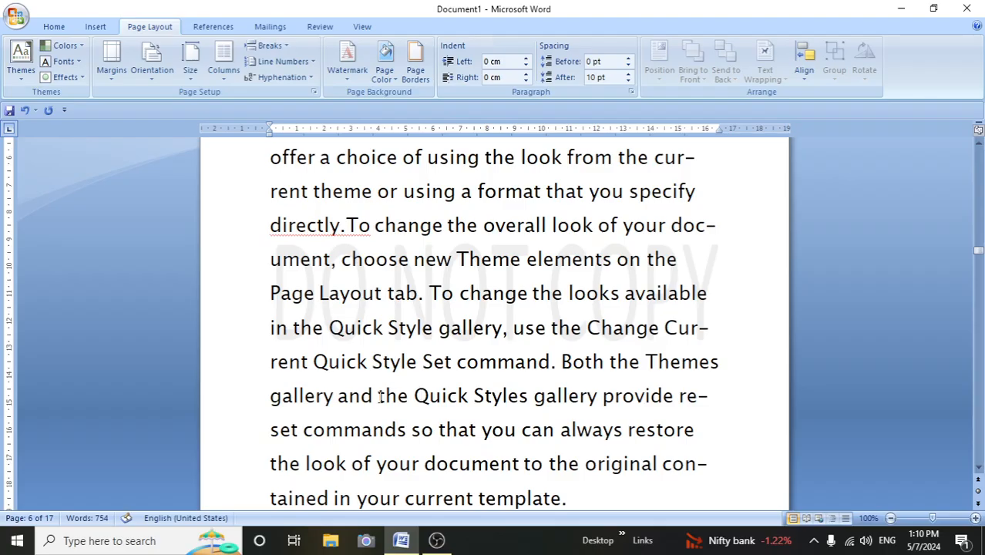
Replace the watermark's wording with the custom text "career net", keeping the Calibri font and horizontal layout.
left_click(356, 78)
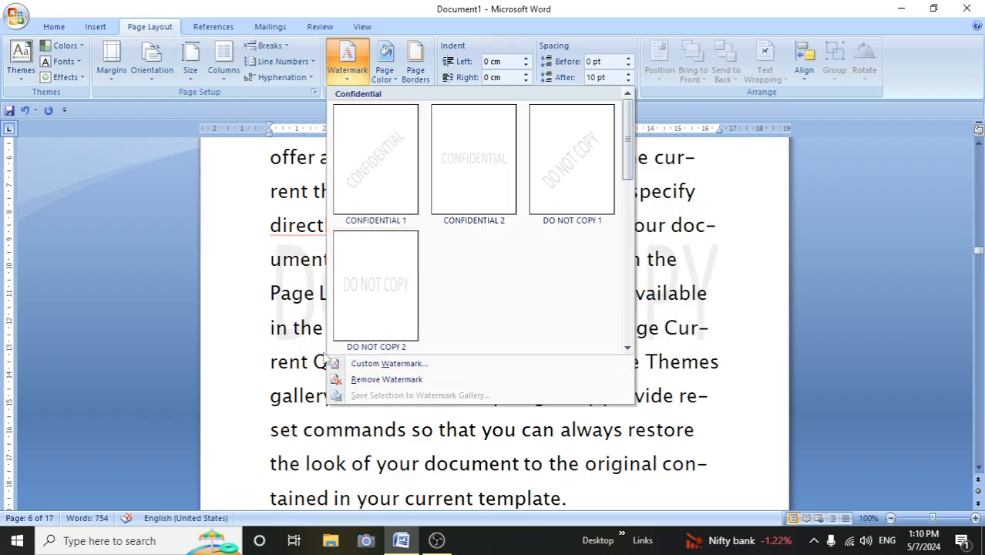
left_click(378, 364)
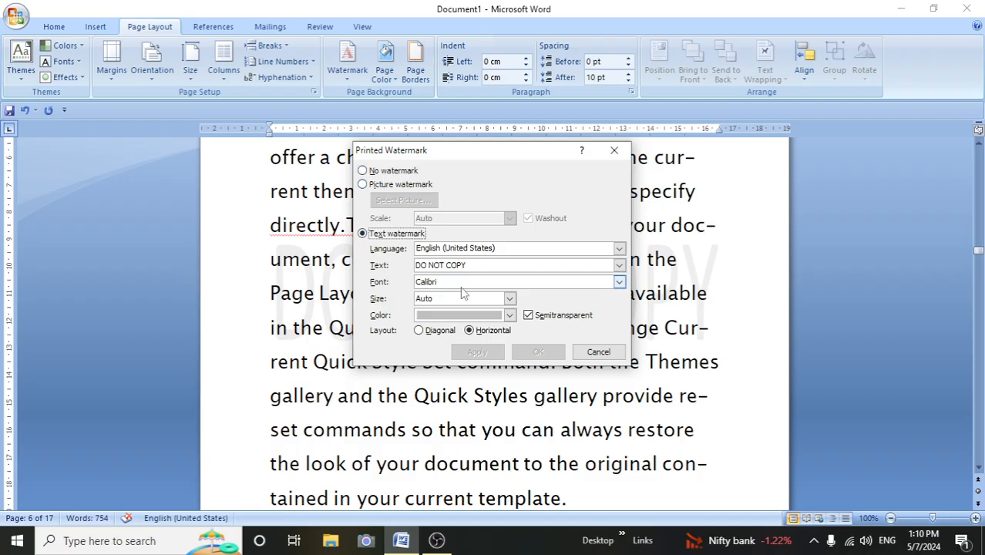
left_click(468, 265)
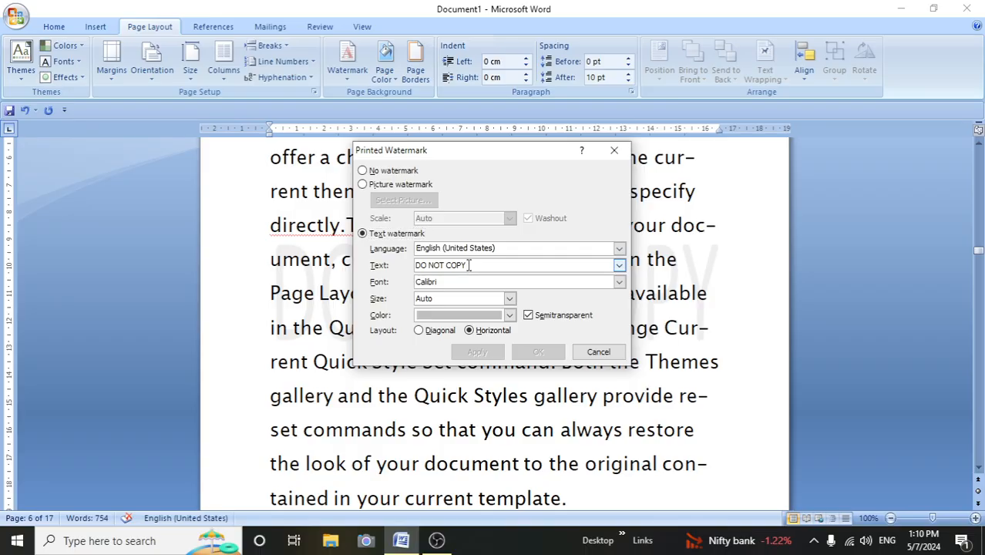
key("BackSpace")
key("BackSpace")
key("BackSpace")
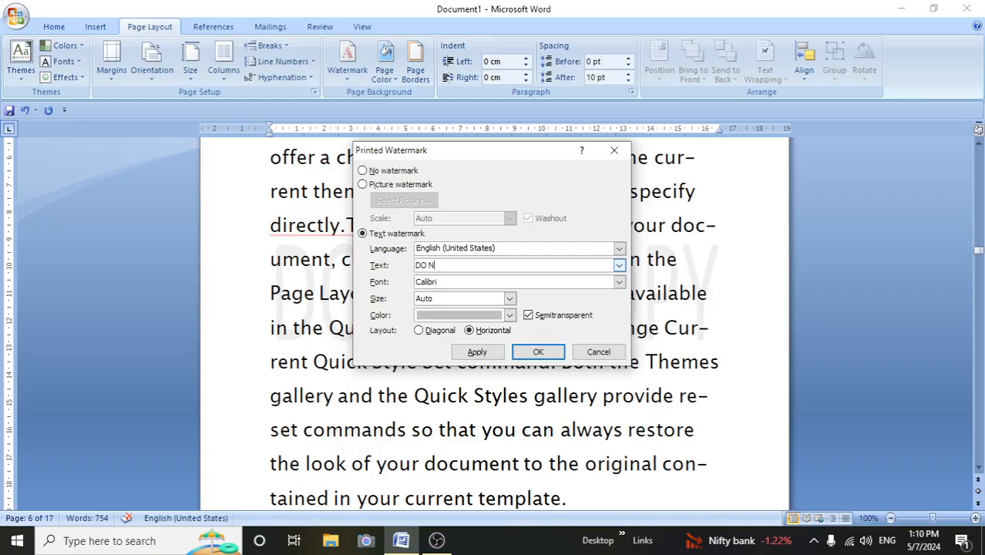
key("BackSpace")
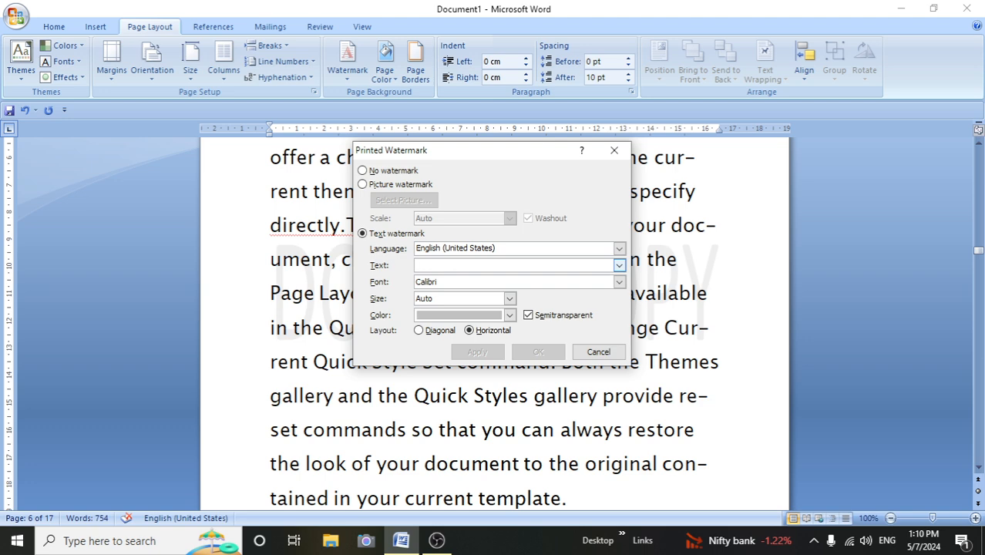
type("d")
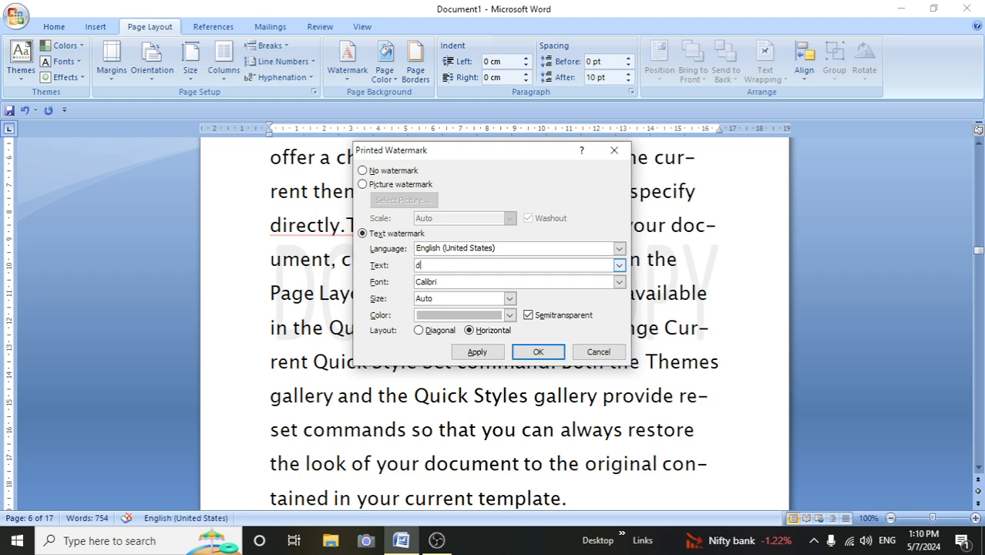
key("BackSpace")
key("BackSpace")
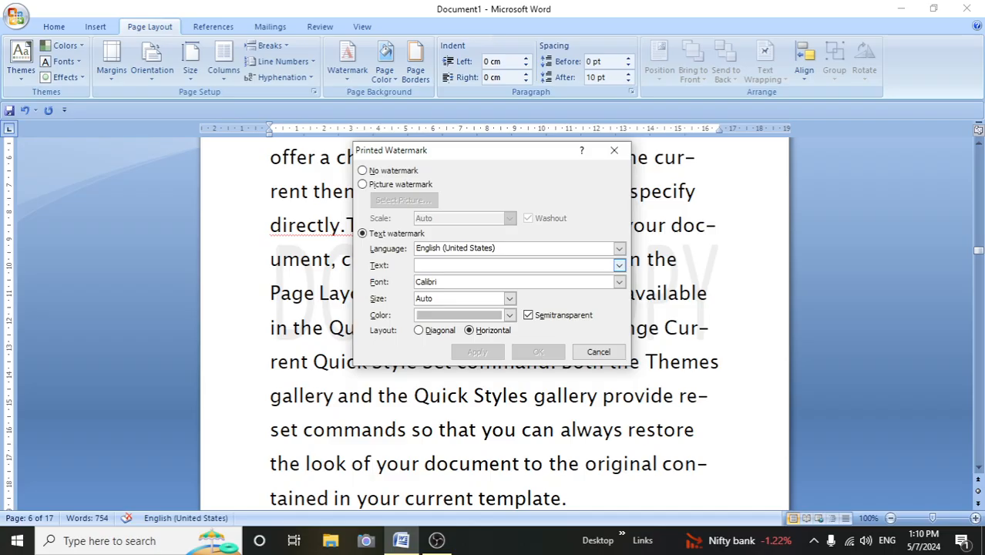
type("c")
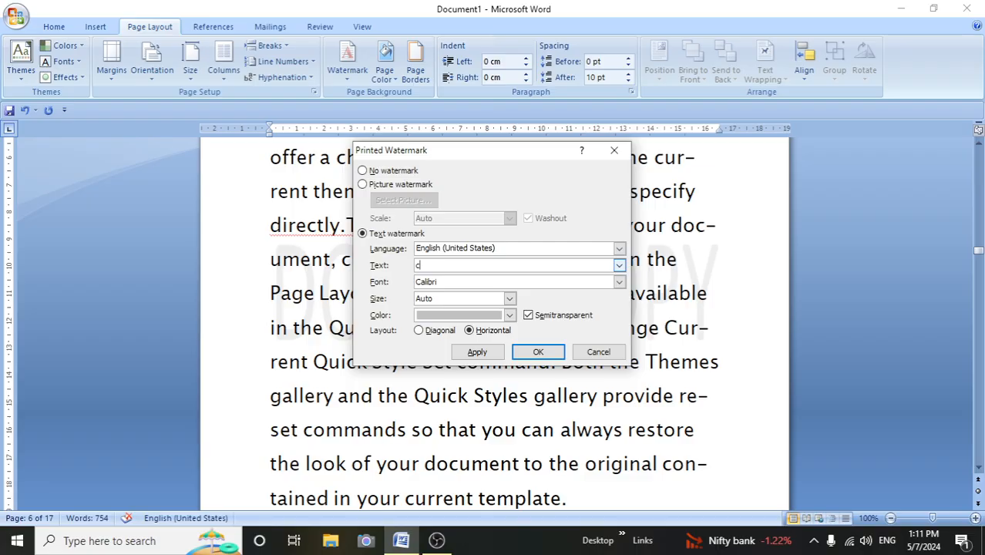
key("BackSpace")
type("c")
left_click(548, 351)
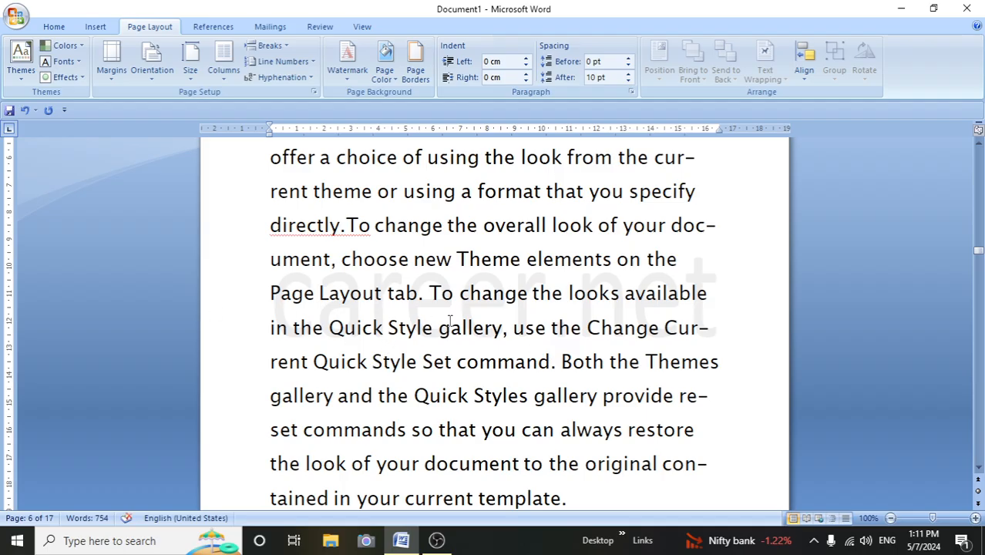
Reopen the custom watermark settings and set the "career.net" text watermark's font to Harlow Solid Italic.
left_click(351, 79)
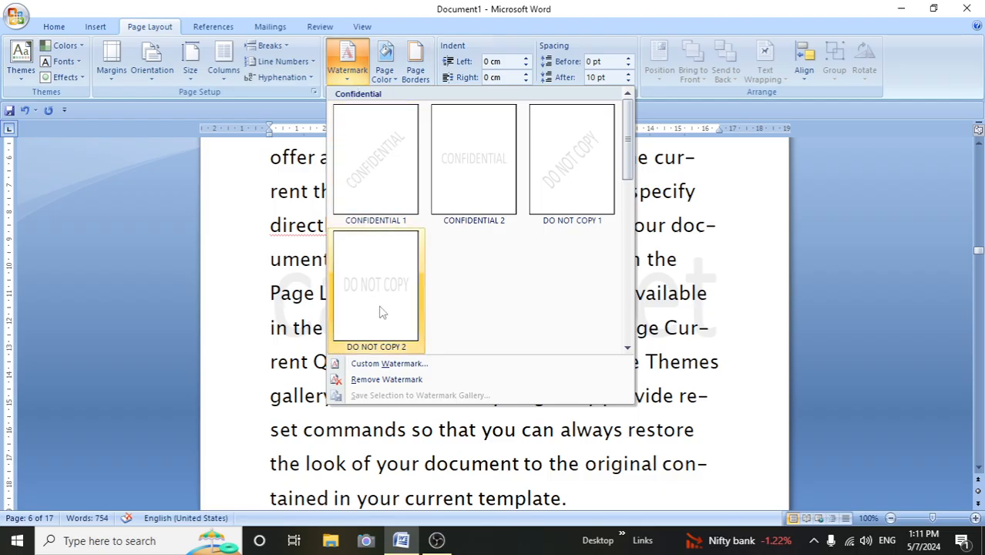
left_click(390, 363)
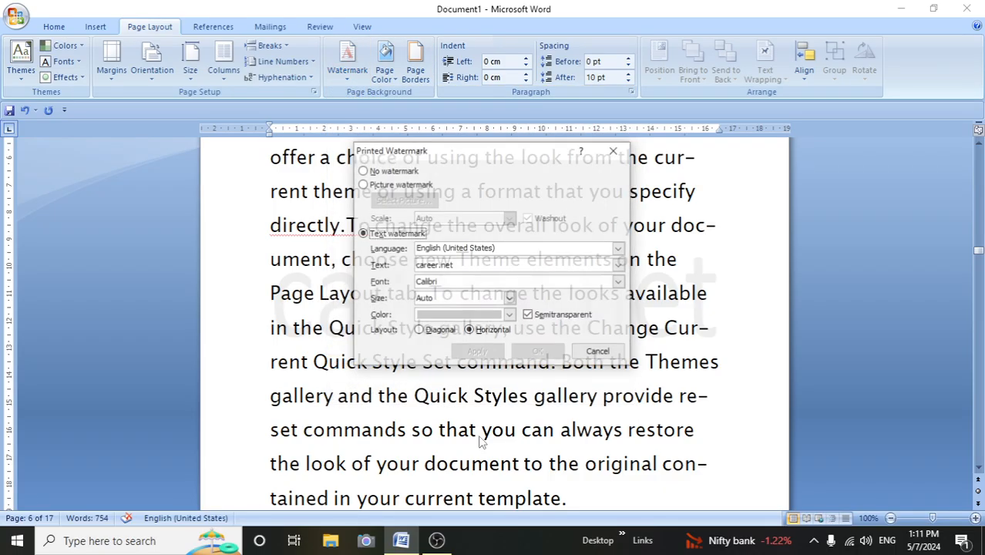
left_click(618, 283)
left_click_drag(621, 318, 622, 333)
left_click(533, 345)
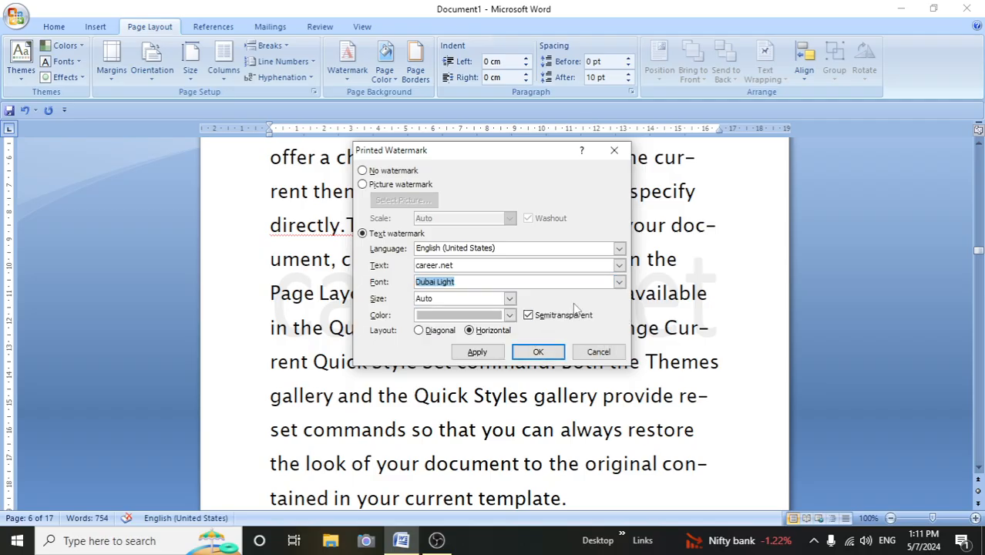
left_click(618, 284)
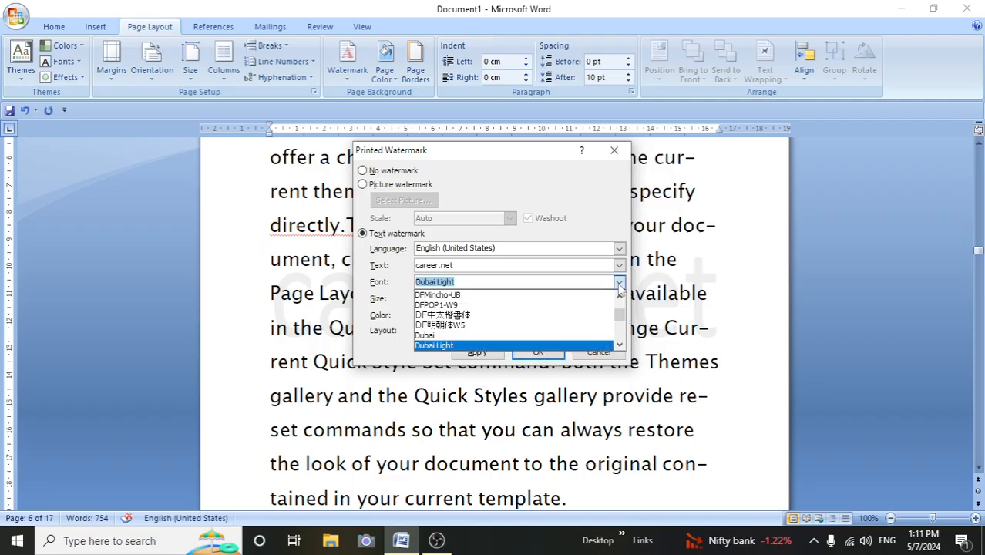
left_click(620, 345)
left_click(621, 345)
left_click_drag(620, 344, 621, 346)
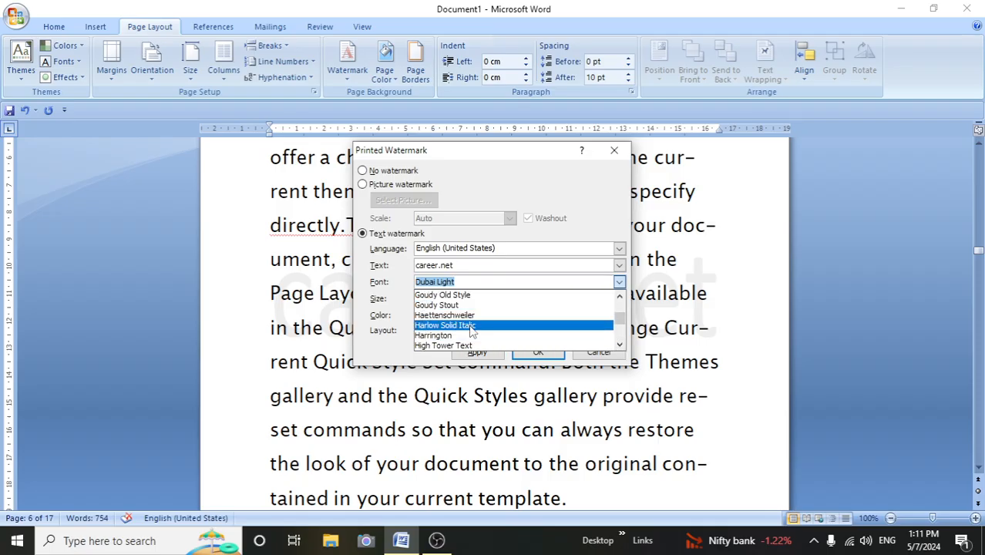
left_click(470, 324)
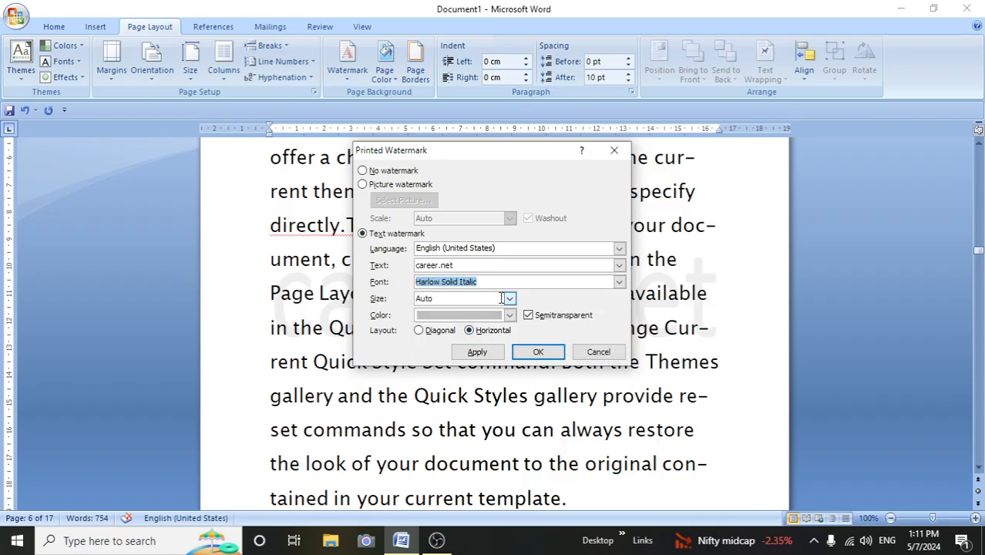
Set the text watermark's size to 120.
left_click(509, 300)
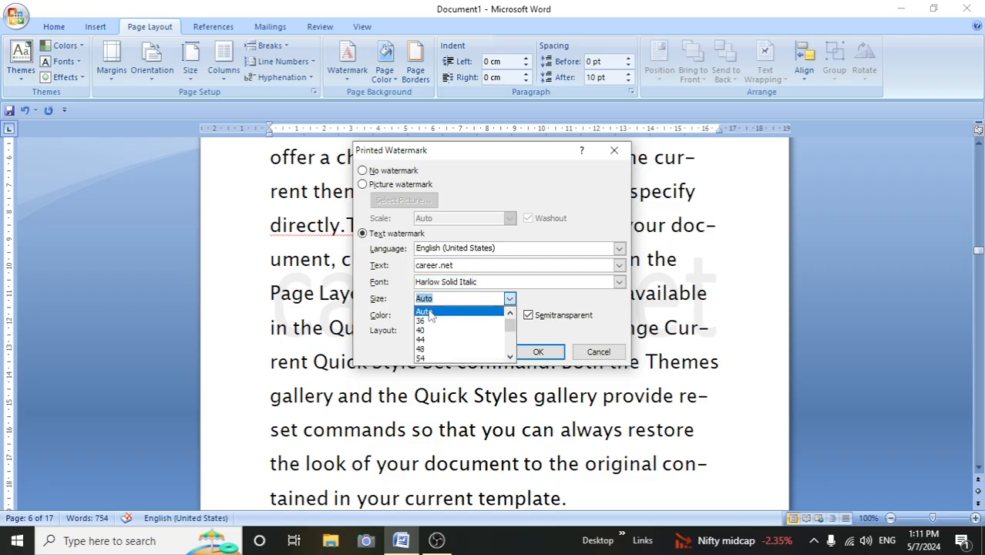
left_click(462, 349)
left_click(509, 298)
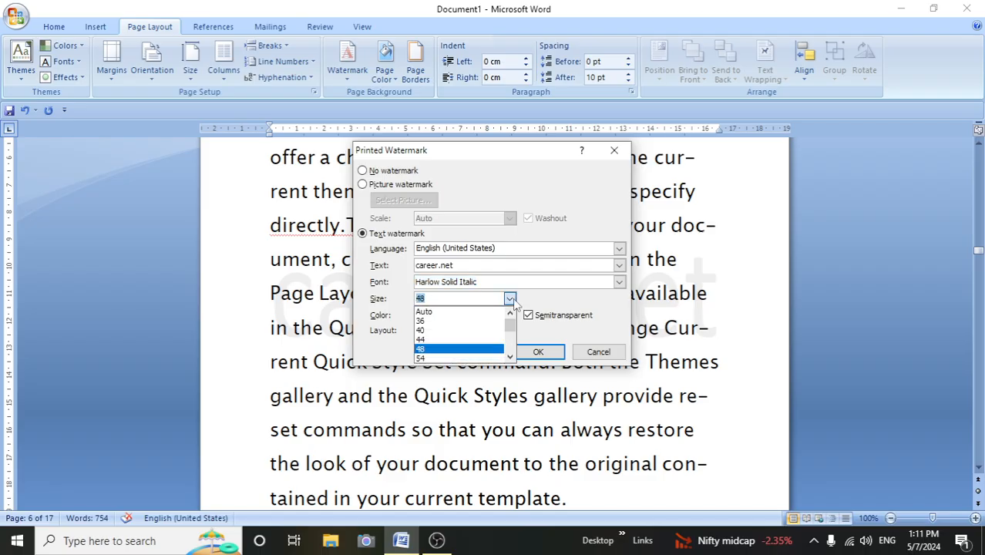
scroll(508, 354, "down", 3)
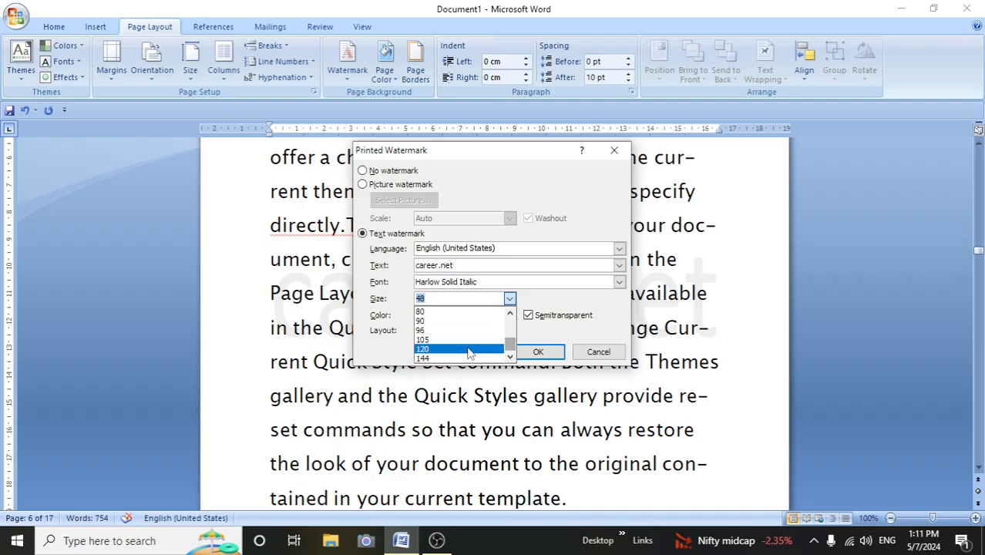
left_click(469, 352)
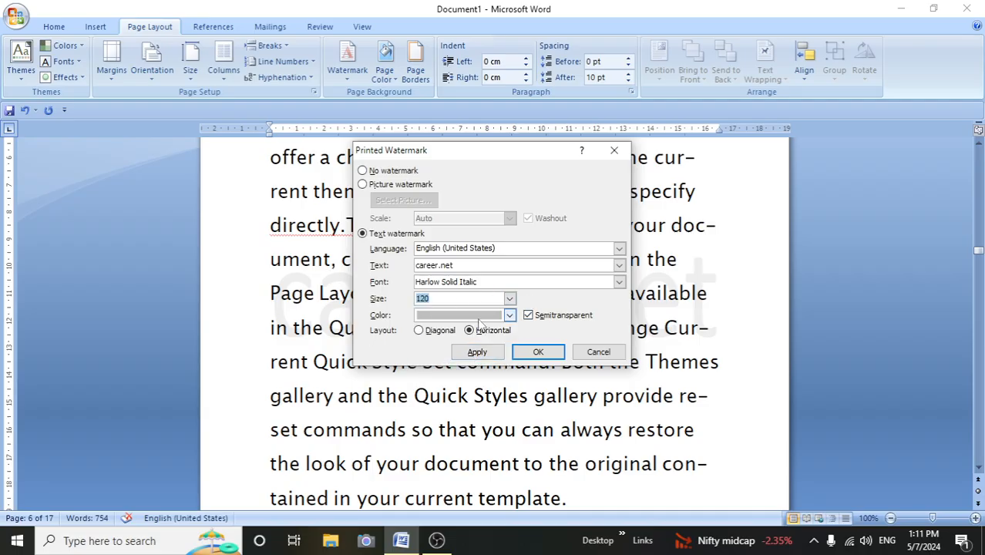
Give the text watermark the standard light blue color and a diagonal layout, and apply it to the document.
left_click(508, 315)
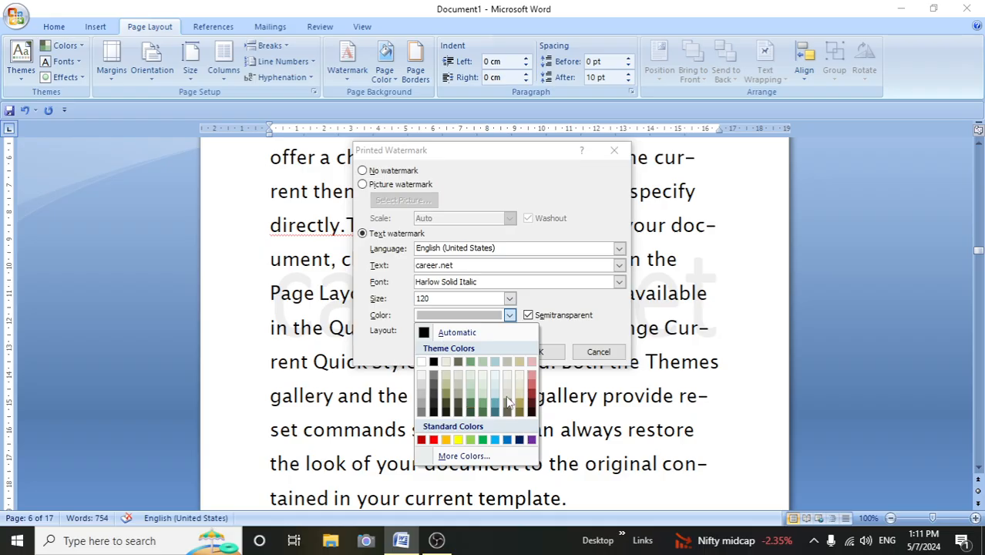
left_click(494, 440)
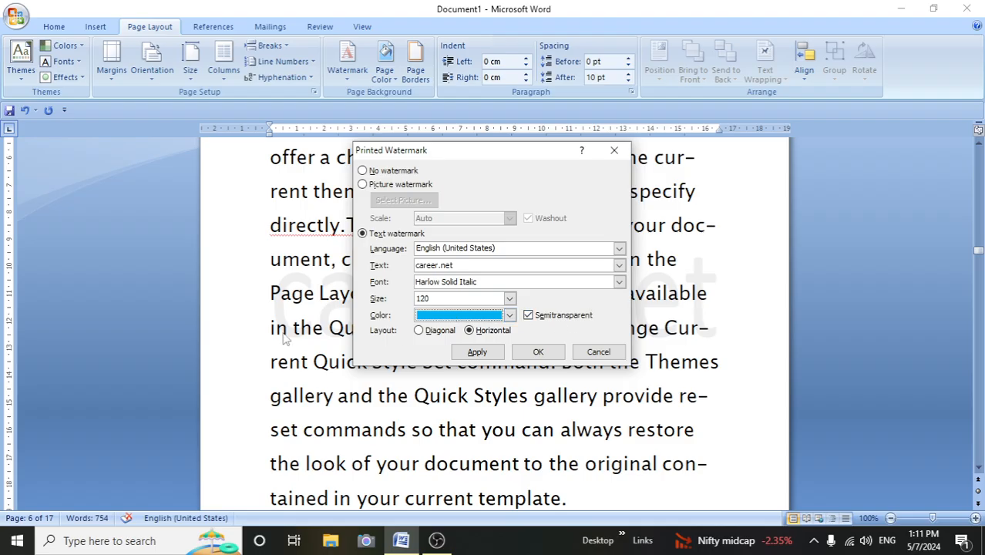
left_click(418, 330)
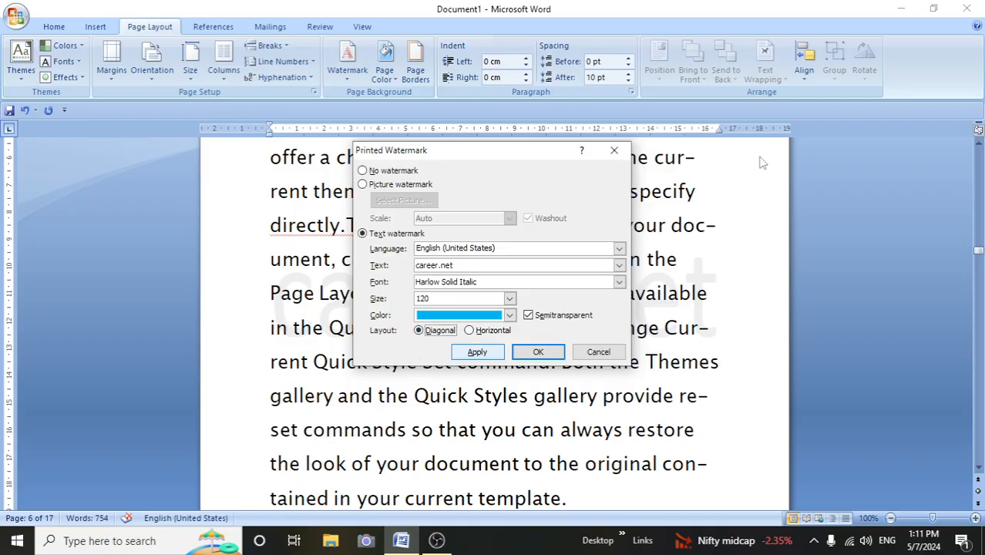
left_click(477, 352)
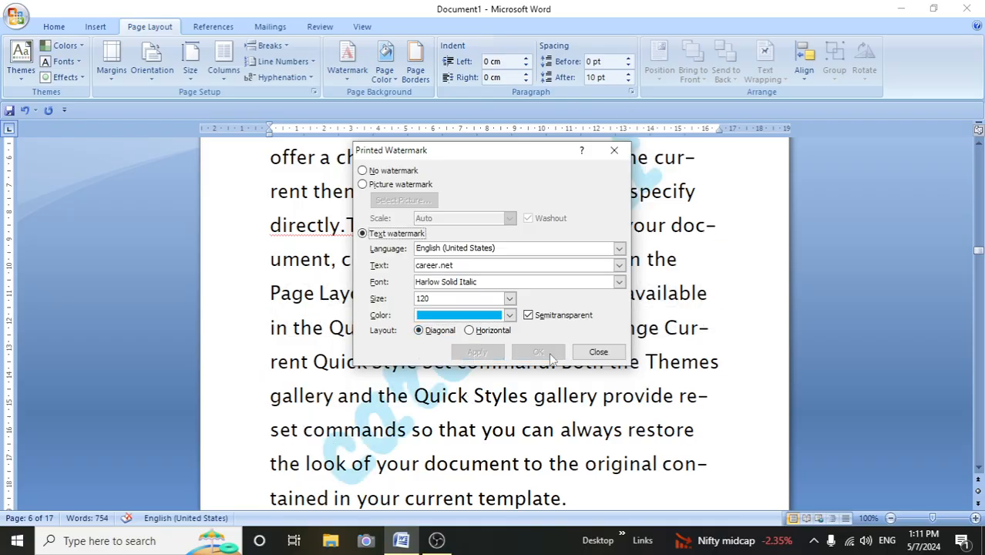
left_click(575, 351)
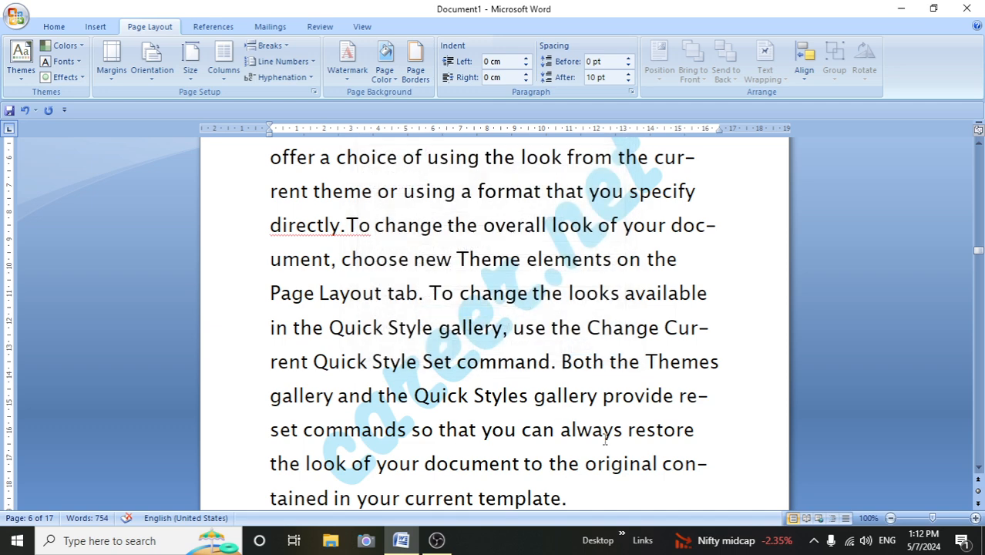
Remove the light blue diagonal "career.net" watermark from the document.
scroll(386, 375, "down", 1)
scroll(385, 375, "up", 2)
scroll(385, 375, "down", 1)
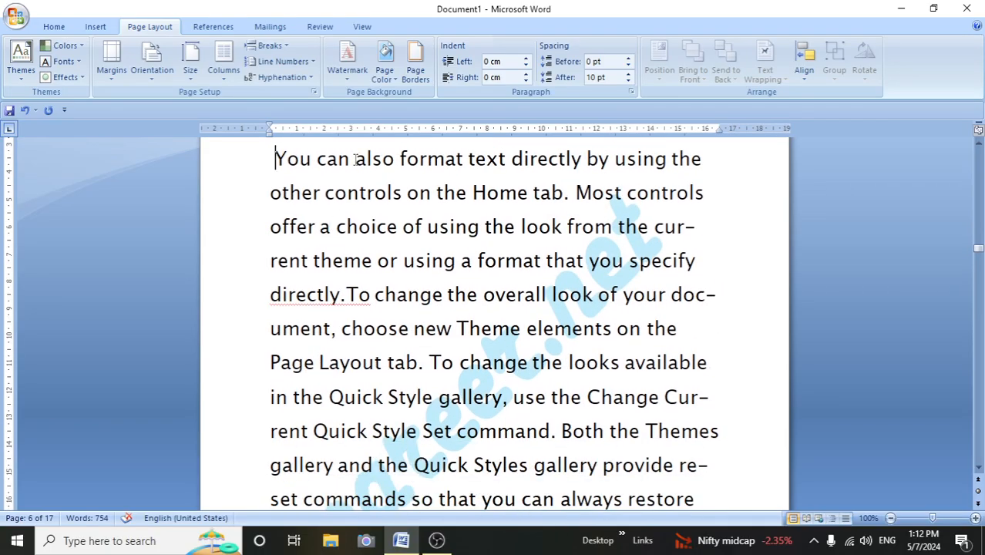
left_click(347, 60)
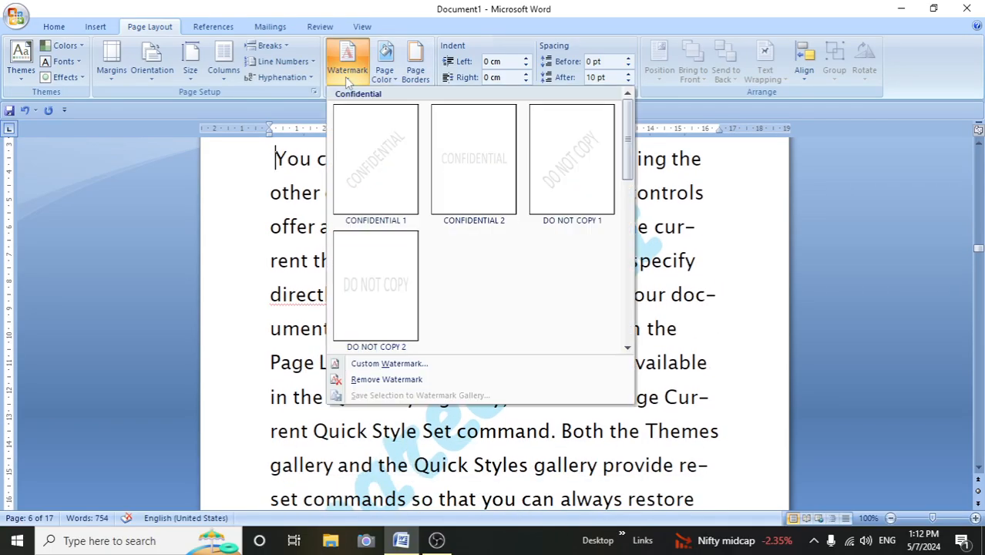
left_click(388, 380)
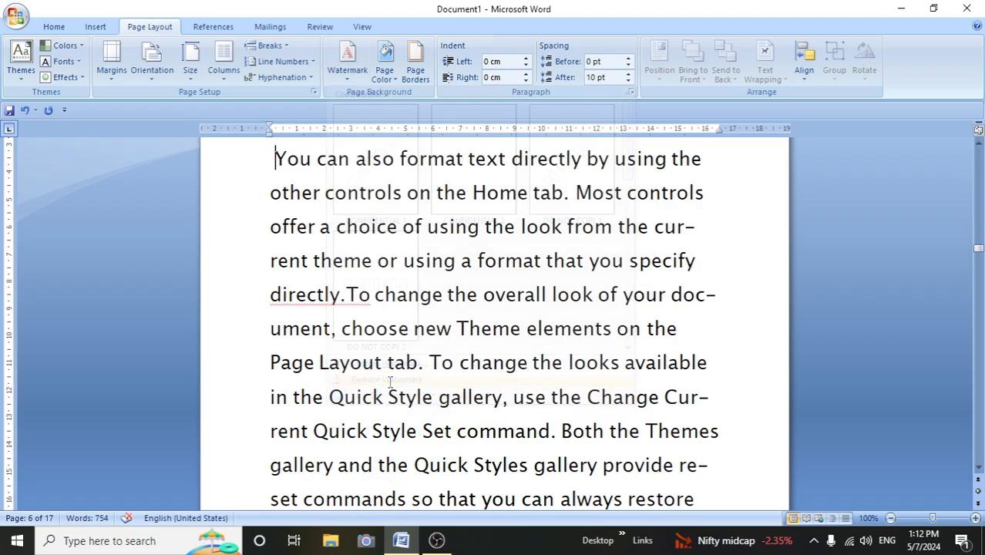
Add a picture watermark using the image 44 from the Pictures folder, with Auto scale and Washout.
scroll(390, 381, "down", 1)
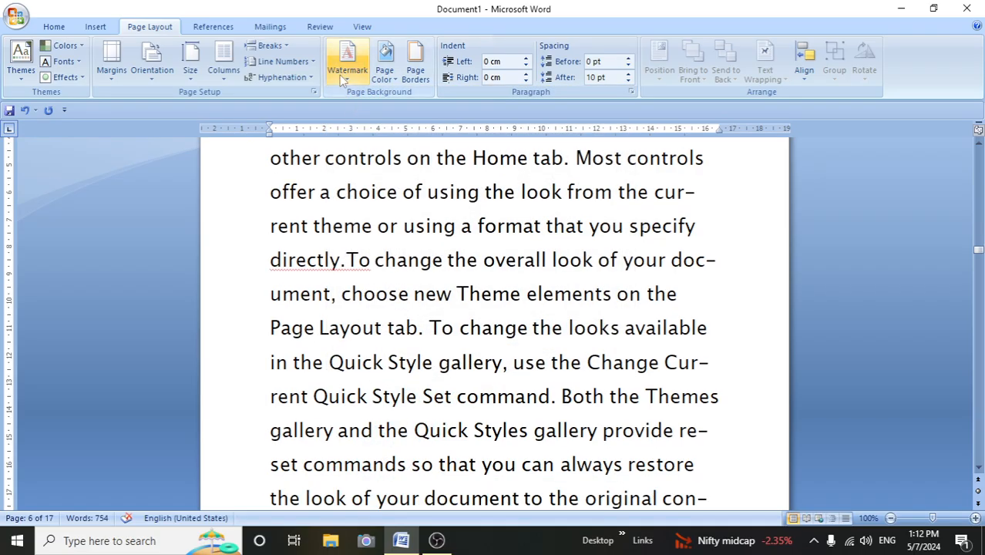
left_click(347, 60)
left_click(389, 363)
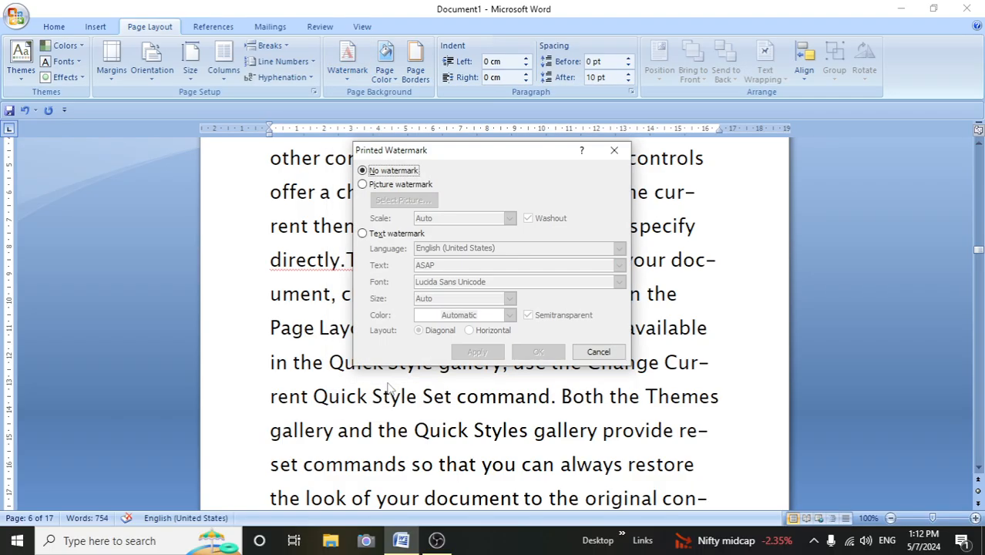
left_click(362, 185)
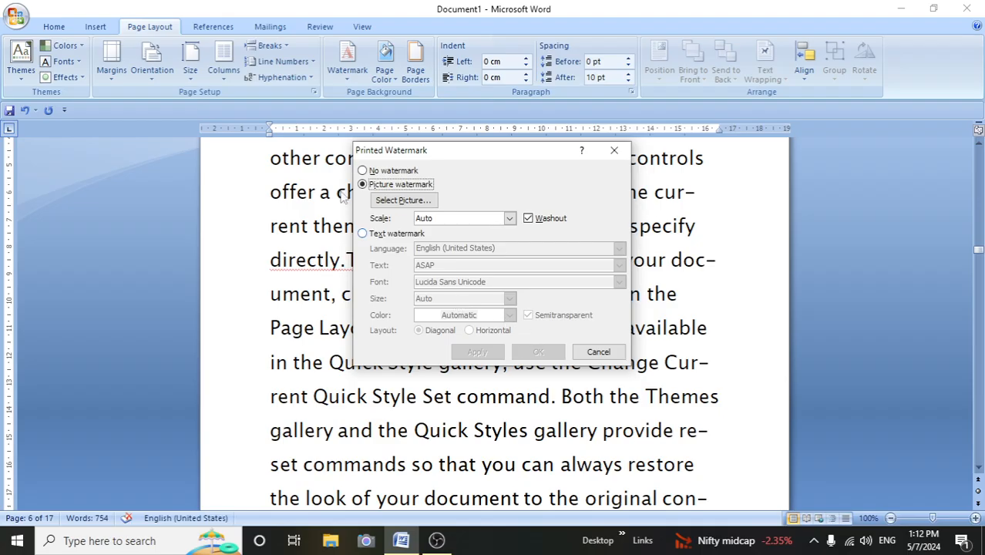
left_click(389, 202)
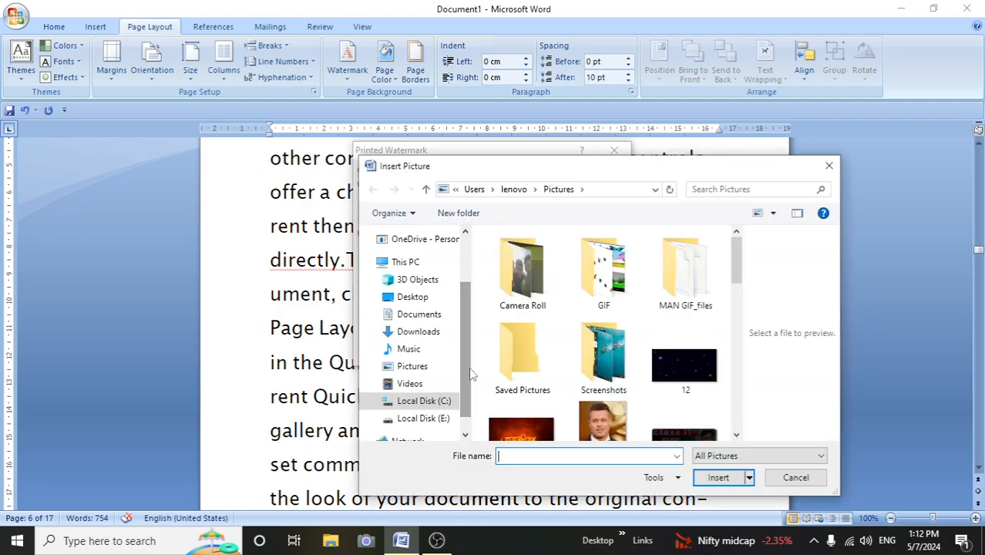
left_click(521, 425)
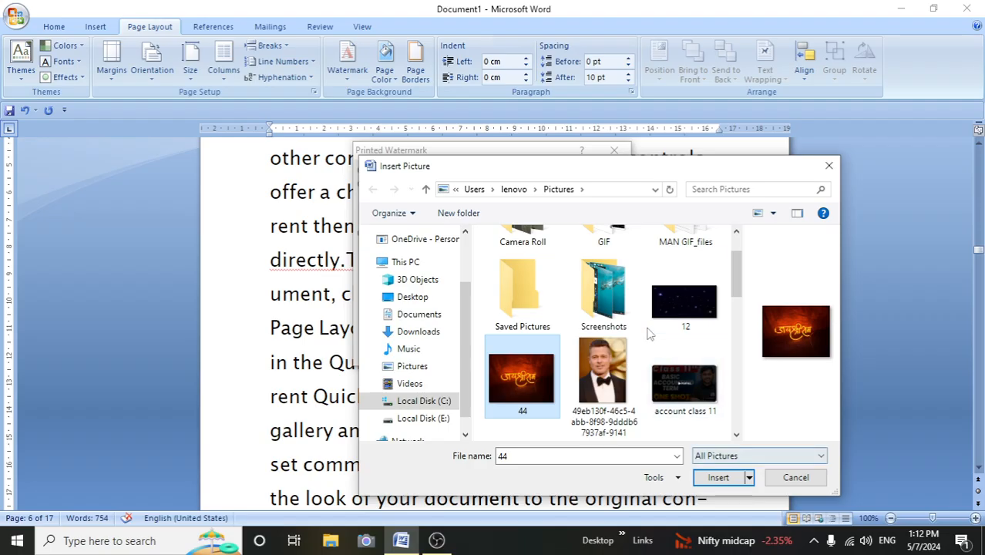
left_click(718, 478)
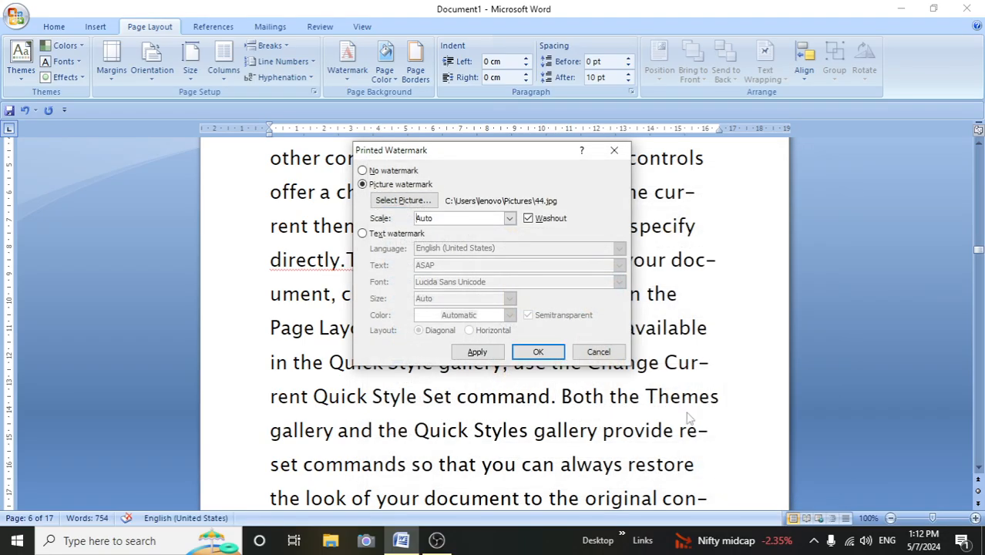
left_click(488, 355)
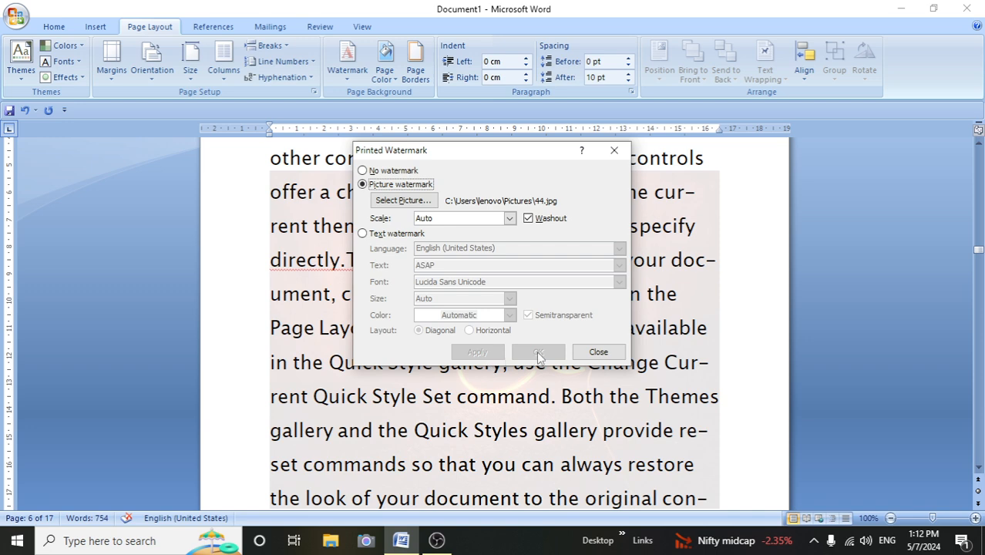
left_click(596, 352)
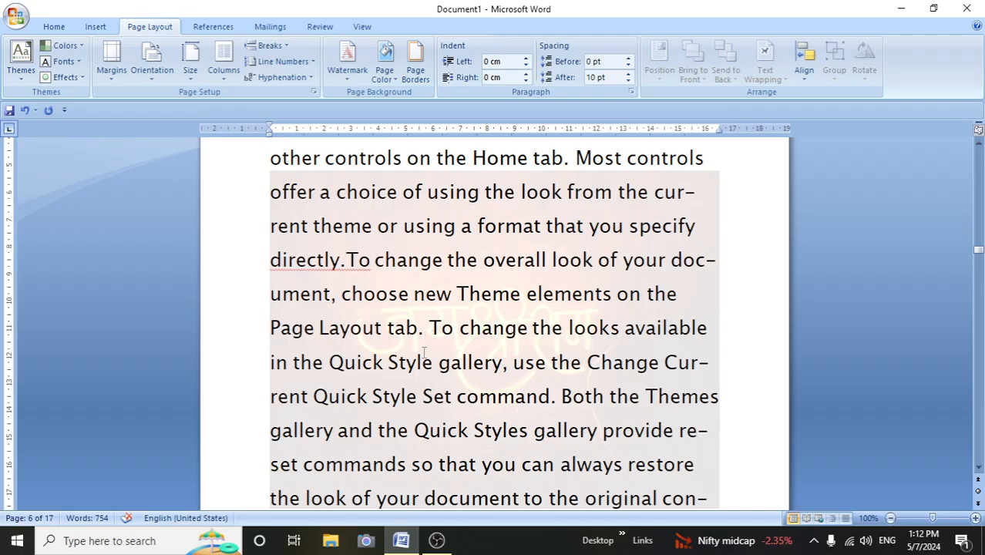
Examine how the picture watermark appears behind the text on the surrounding pages.
scroll(419, 354, "up", 2)
scroll(419, 354, "down", 6)
scroll(419, 353, "up", 4)
left_click(352, 79)
left_click(308, 186)
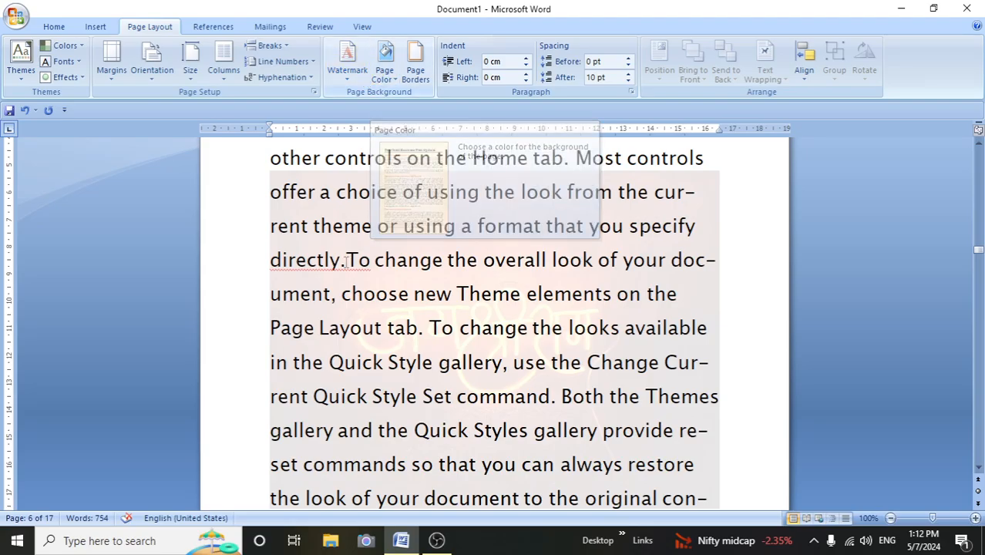
scroll(375, 368, "down", 6)
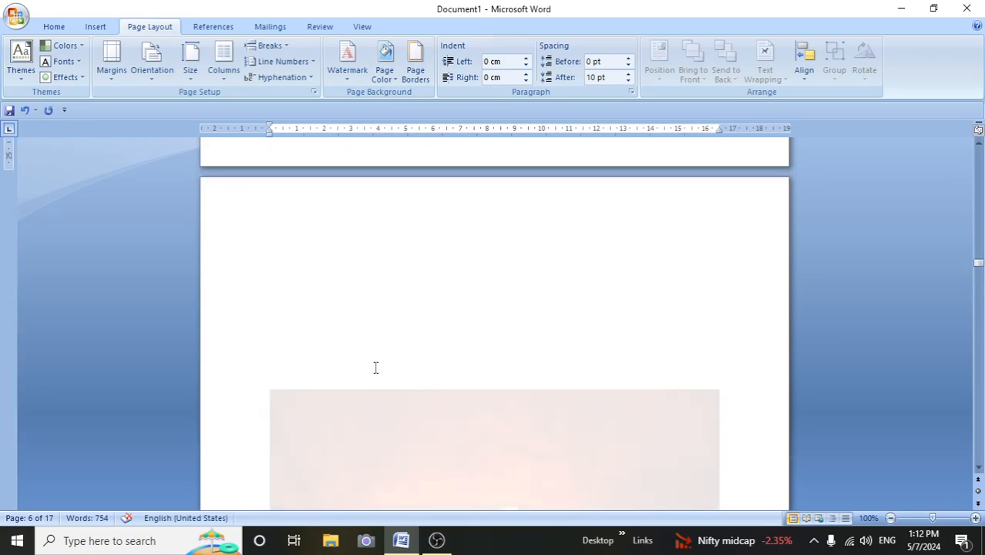
scroll(376, 368, "up", 3)
scroll(375, 367, "up", 12)
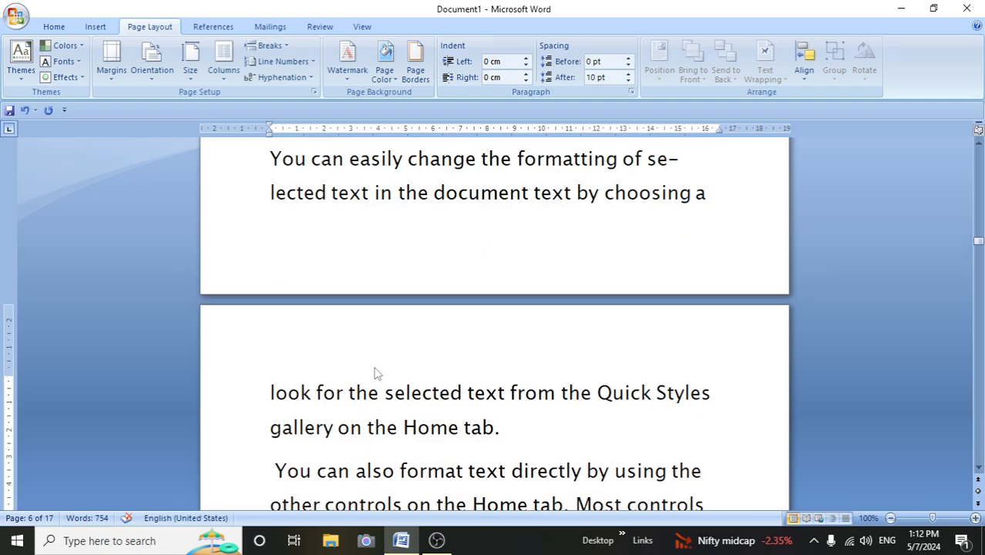
scroll(376, 368, "up", 3)
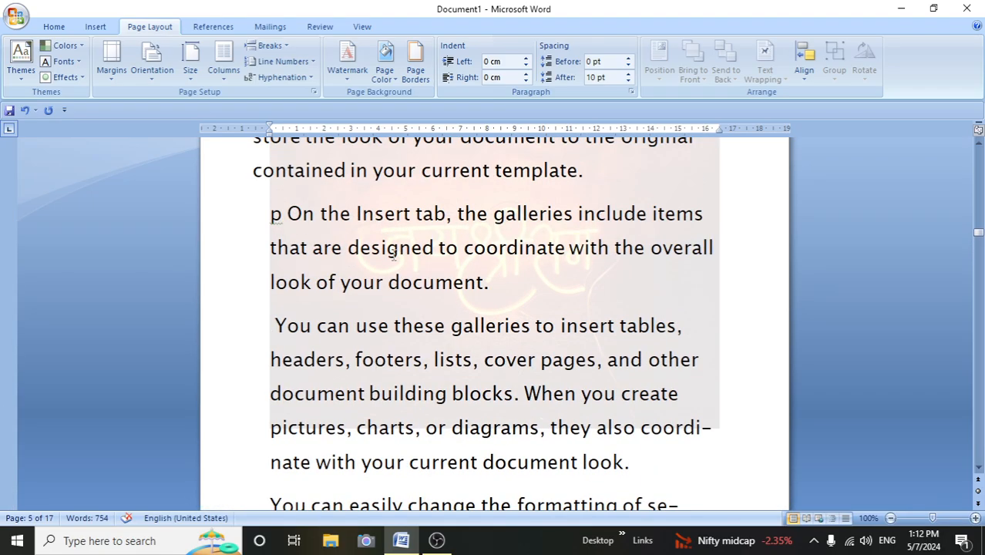
Remove the picture watermark by setting the custom watermark option to No watermark.
left_click(347, 63)
left_click(406, 365)
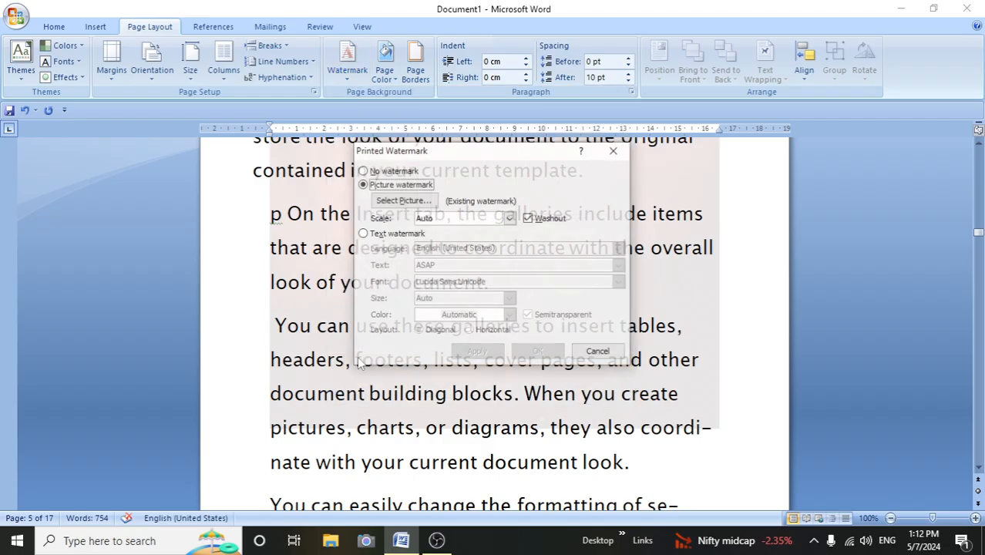
left_click(362, 170)
left_click(526, 355)
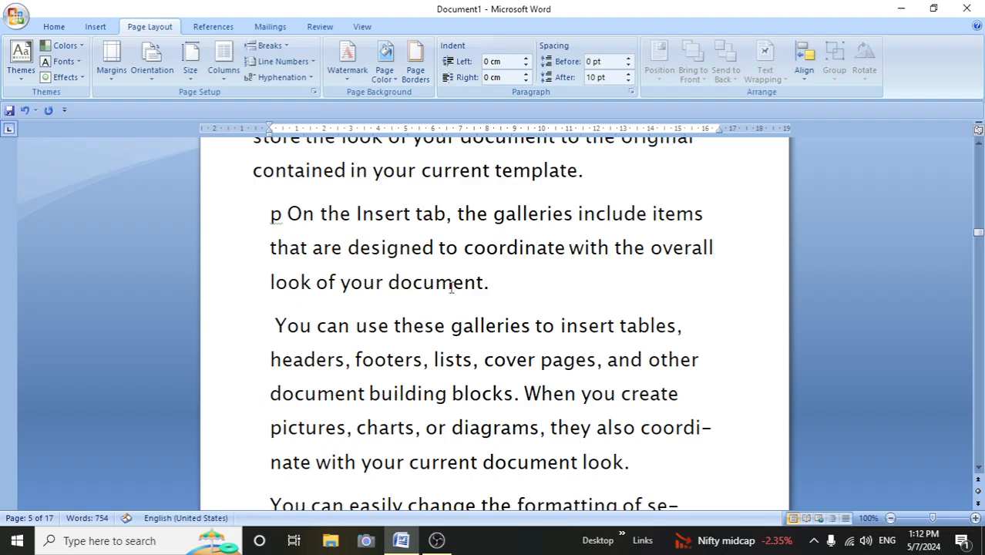
Set the document's page background to the standard light blue color.
left_click(348, 62)
left_click(385, 76)
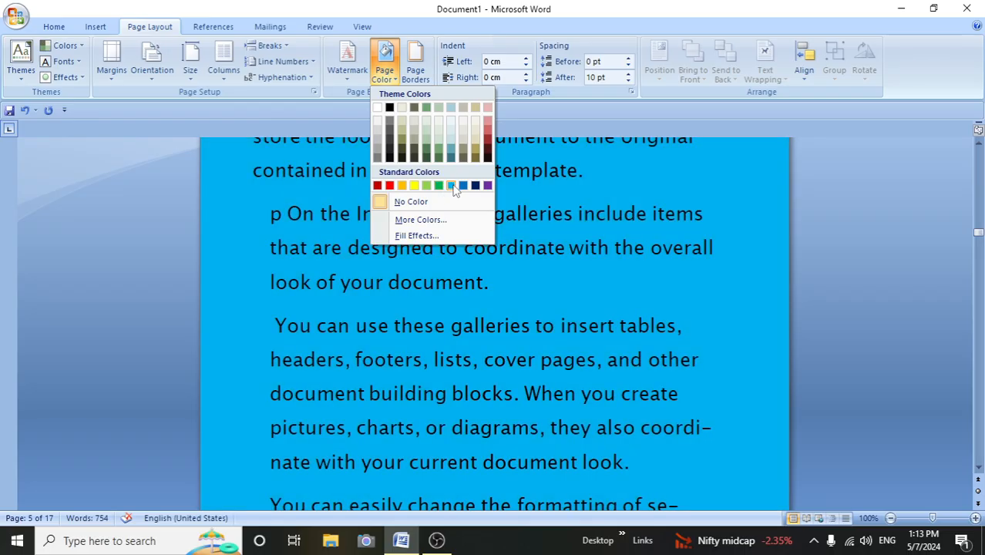
left_click(452, 186)
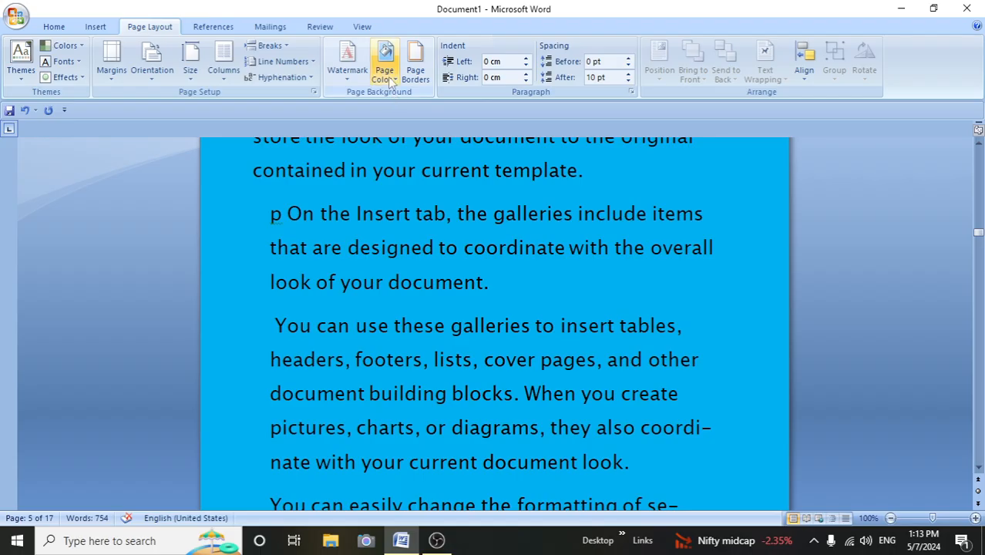
Clear the light blue page color and set the page background to a light lime green from the extended color palette.
left_click(385, 68)
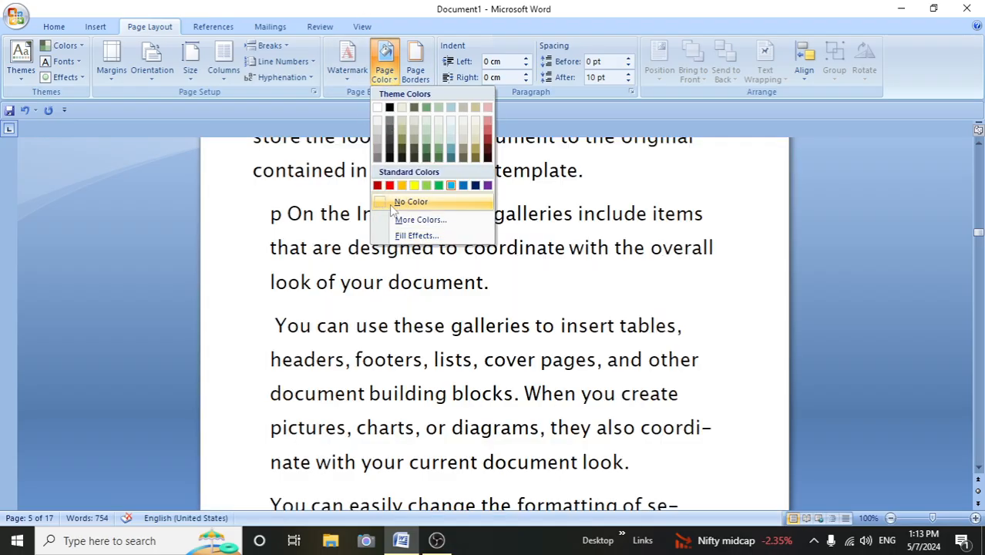
left_click(385, 203)
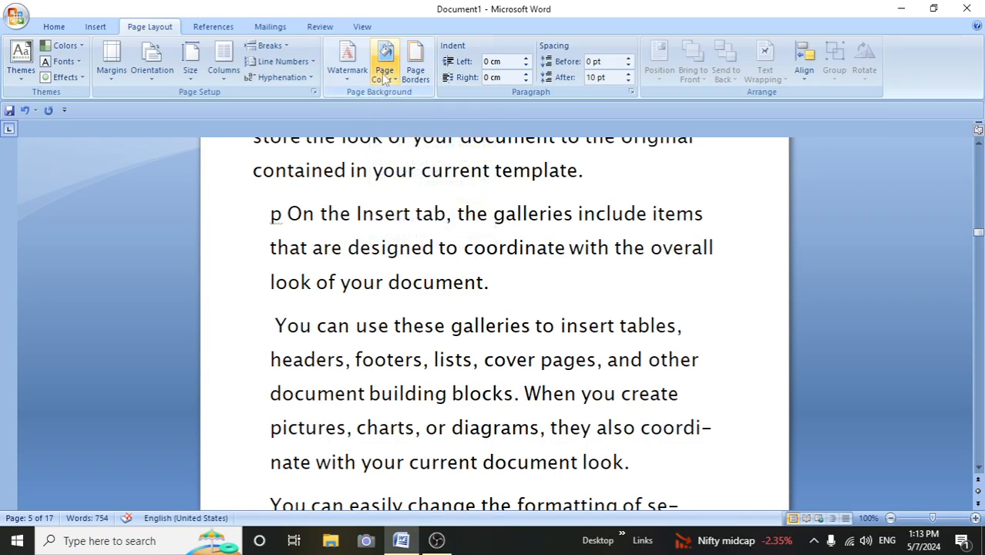
left_click(385, 60)
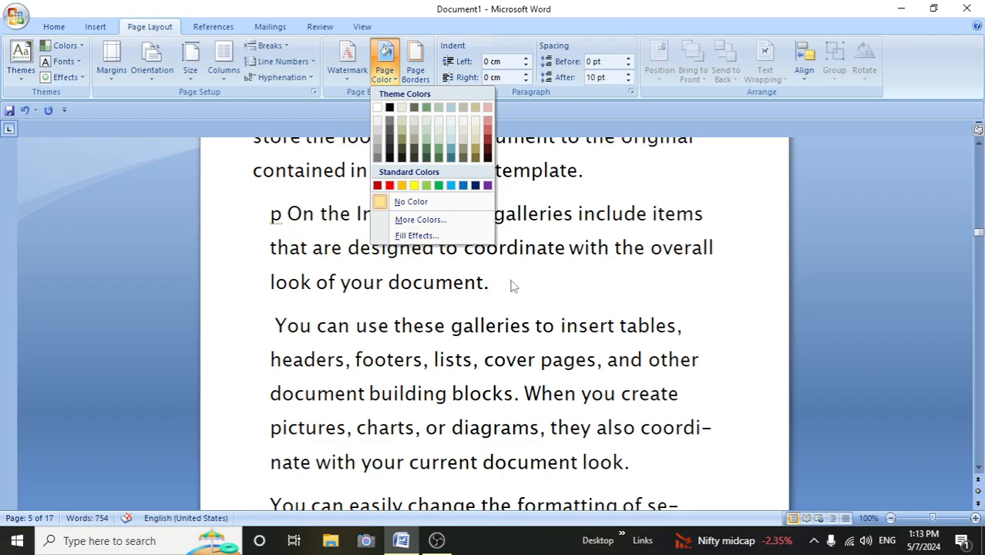
left_click(417, 222)
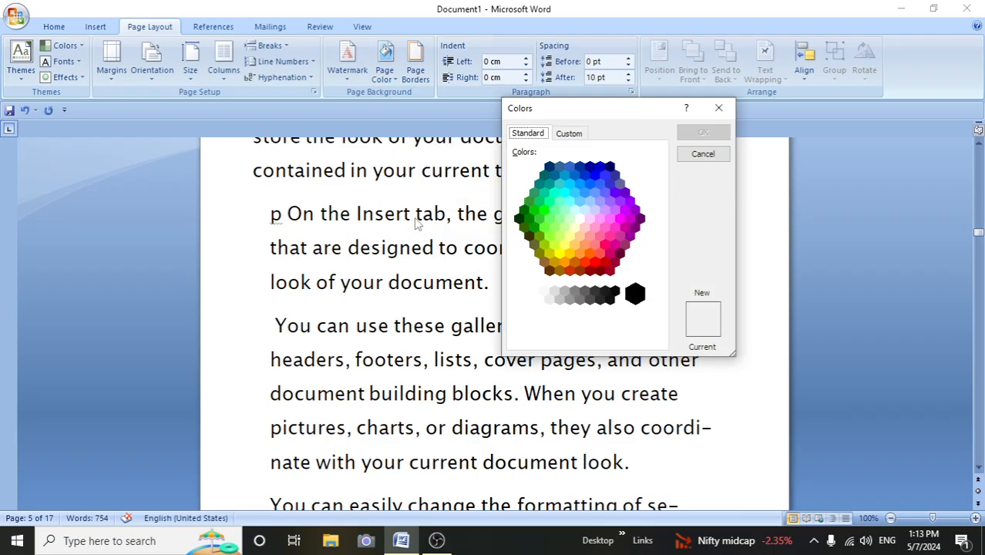
left_click(578, 241)
left_click(527, 220)
left_click(555, 176)
left_click(609, 185)
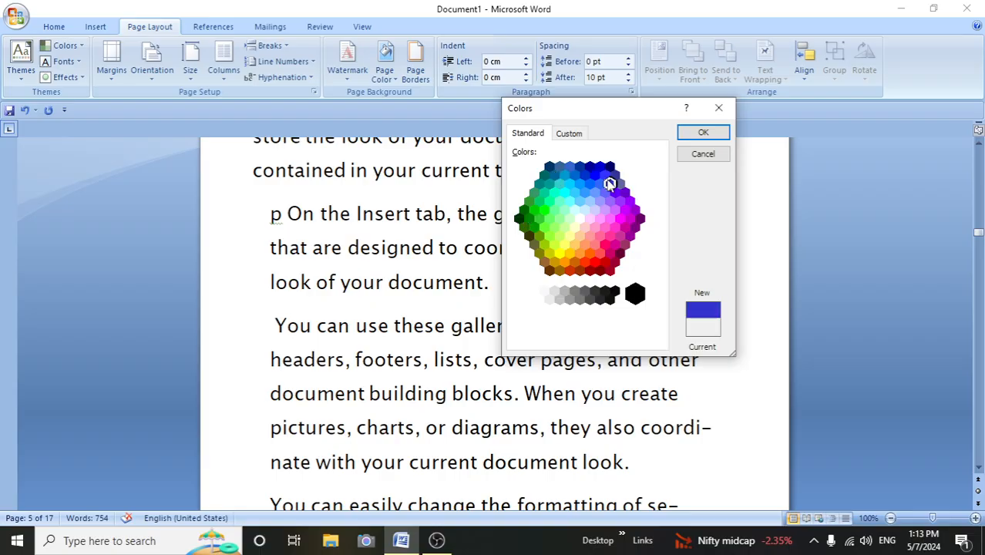
left_click(559, 237)
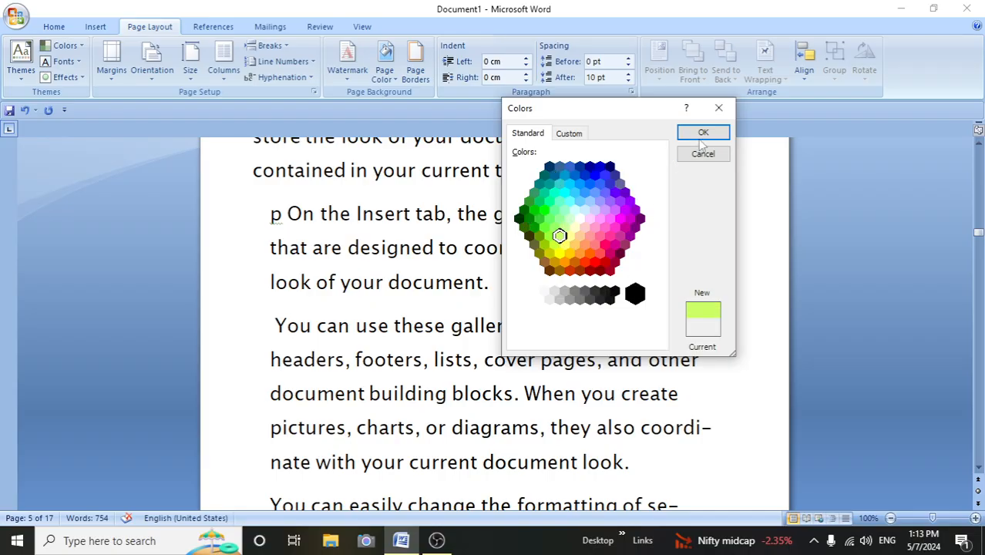
left_click(702, 136)
Fill the page background with a two-color horizontal gradient from a pale blue theme color to standard orange.
left_click(382, 77)
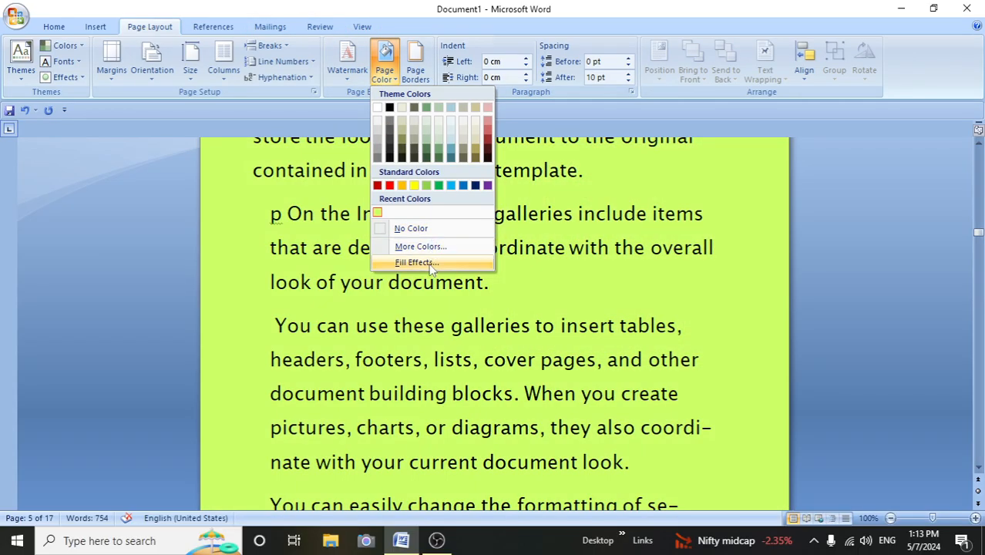
left_click(432, 265)
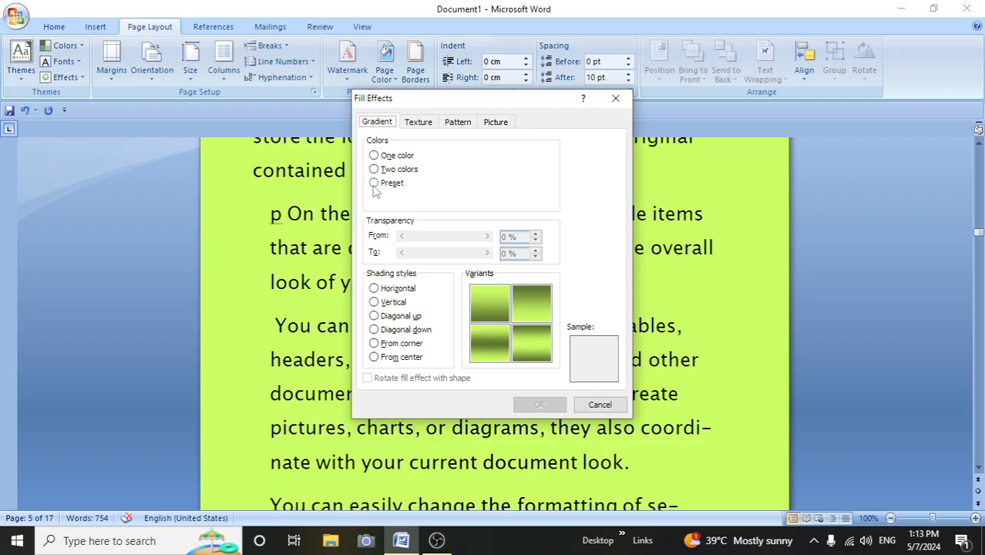
left_click(374, 170)
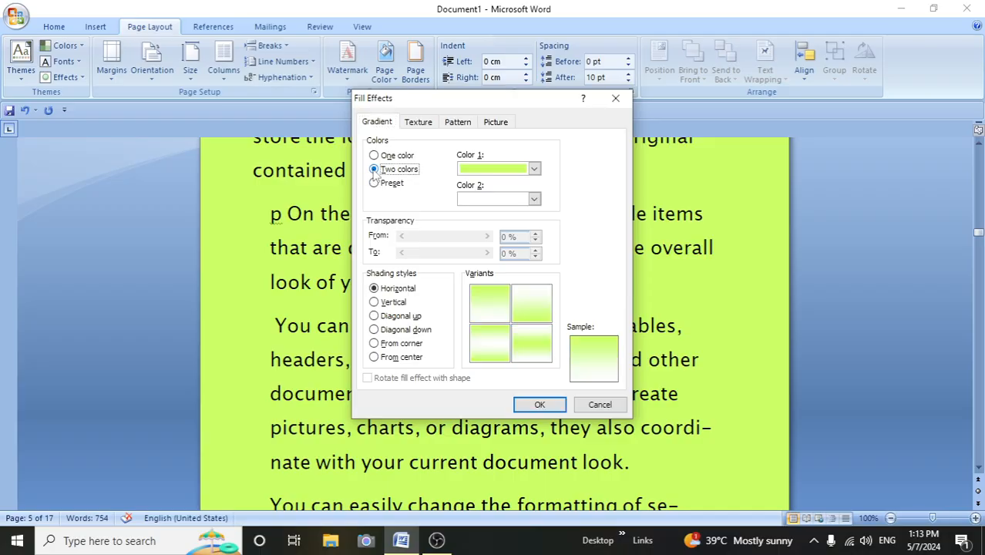
left_click(535, 169)
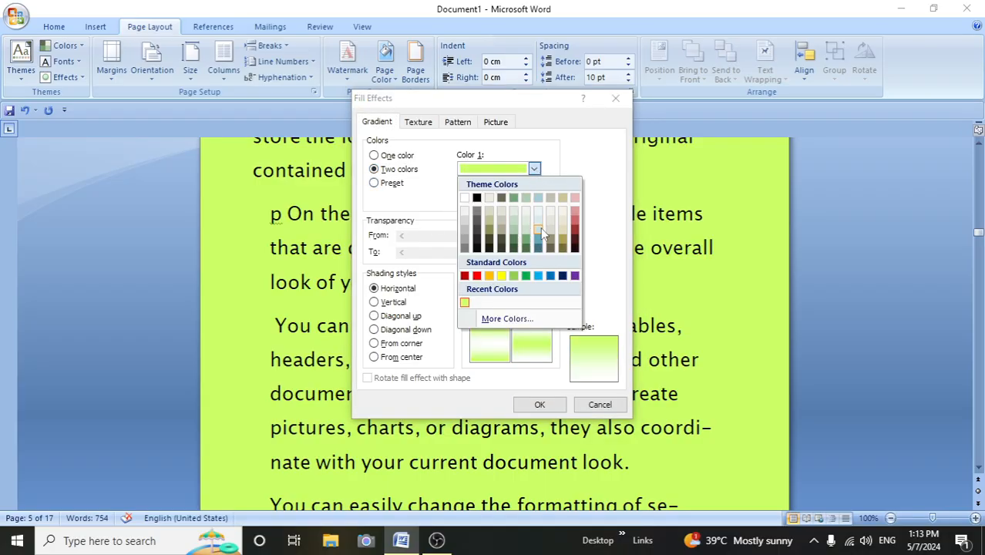
left_click(540, 228)
left_click(534, 200)
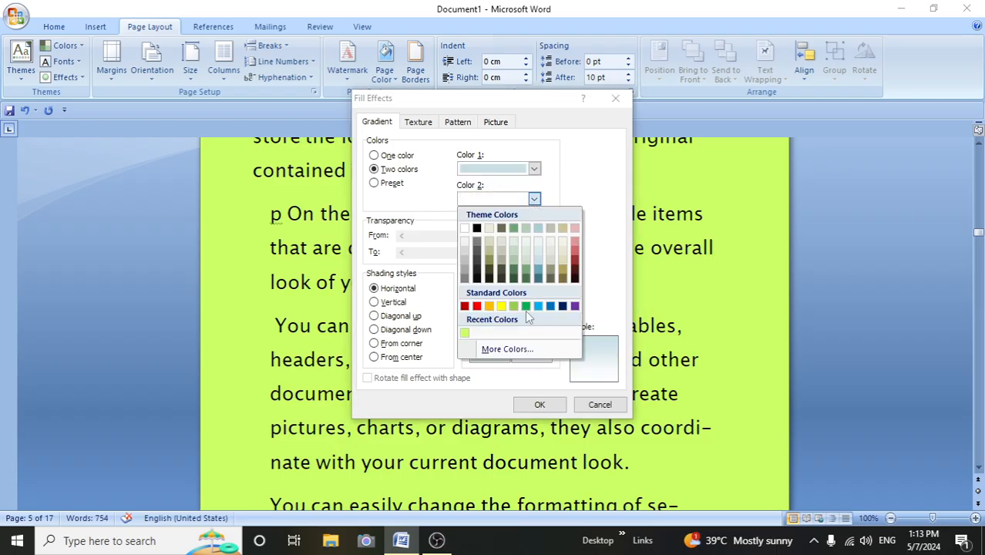
left_click(525, 279)
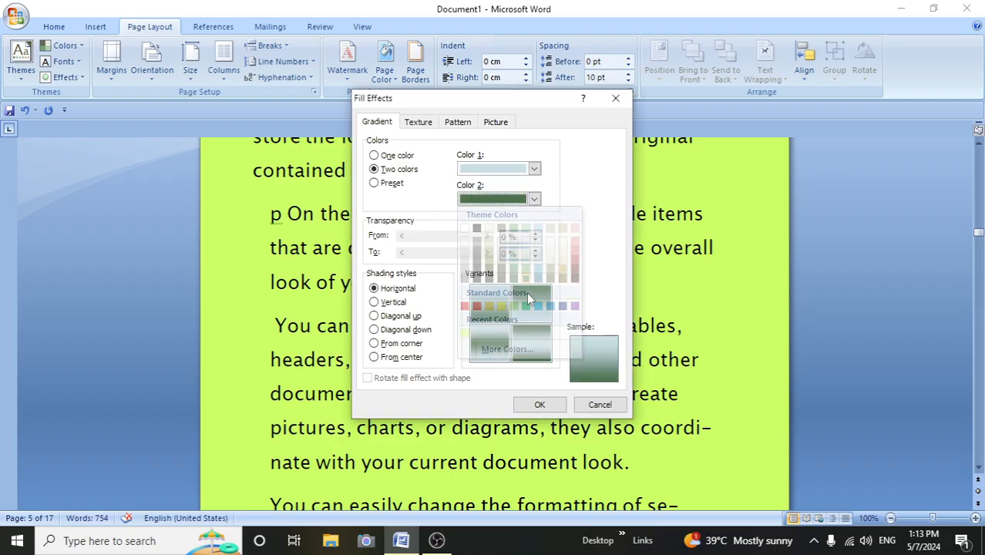
left_click(533, 199)
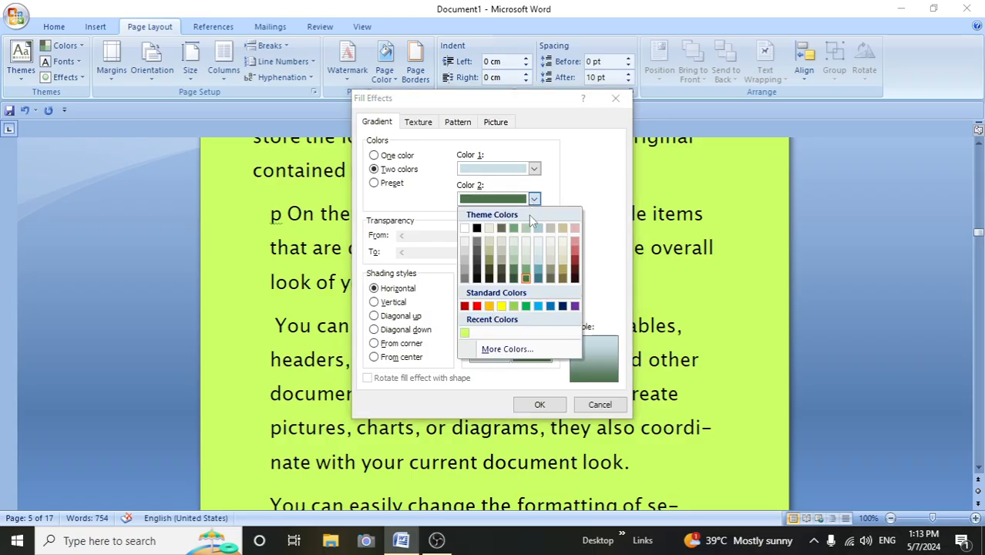
left_click(488, 306)
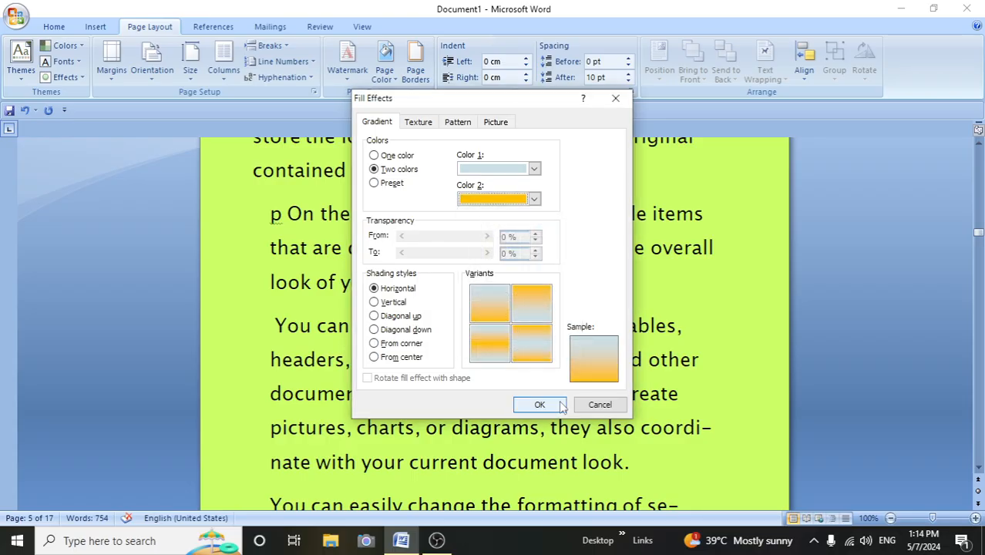
left_click(540, 405)
scroll(466, 348, "up", 3)
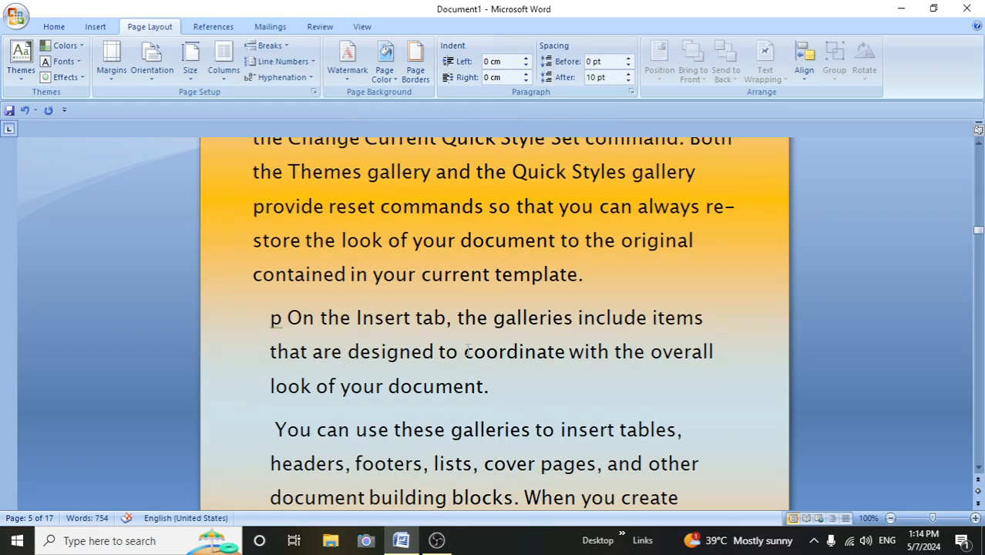
scroll(464, 347, "down", 3)
scroll(462, 347, "up", 2)
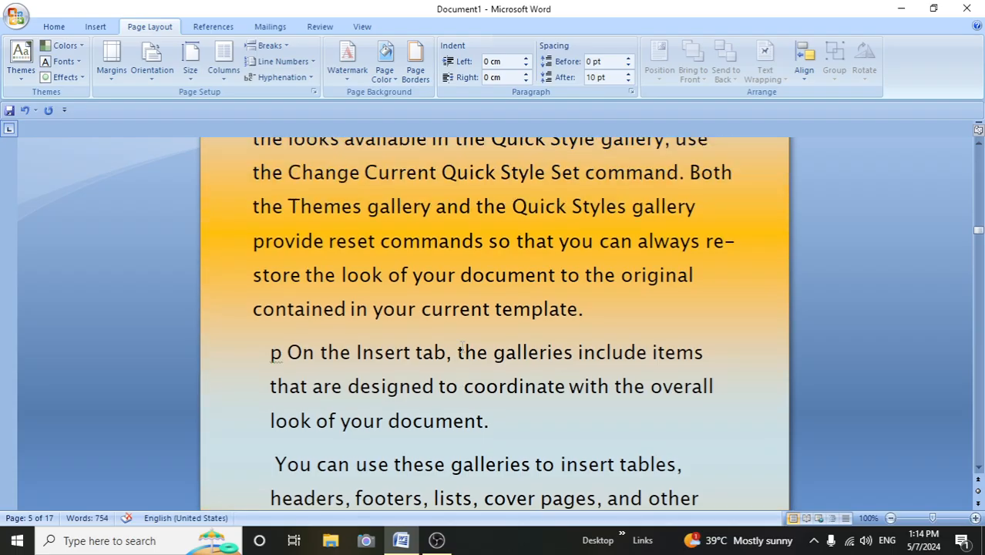
Examine the texture, pattern and picture fill options for the page background, trying the 70% pattern, and leave without applying anything.
left_click(392, 77)
left_click(416, 262)
left_click(418, 122)
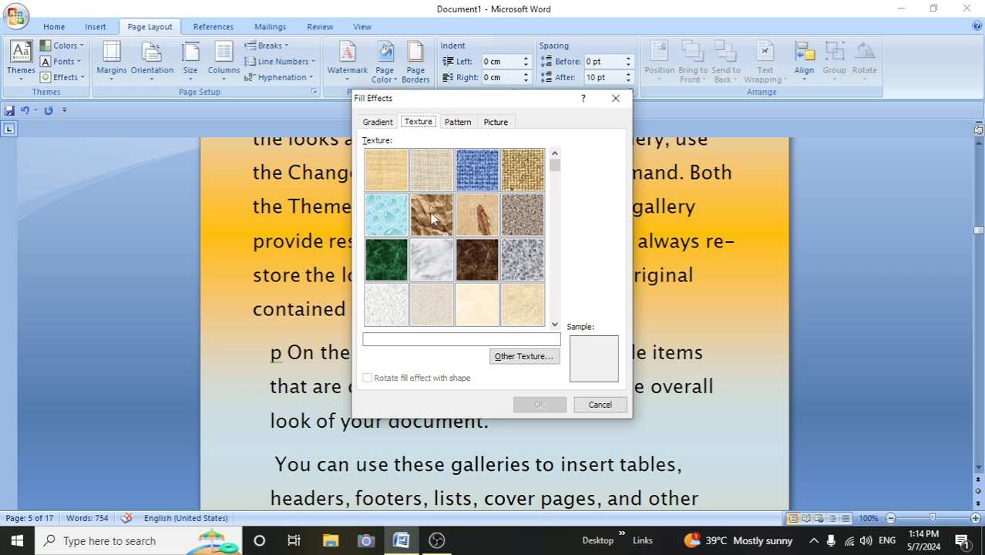
left_click(454, 123)
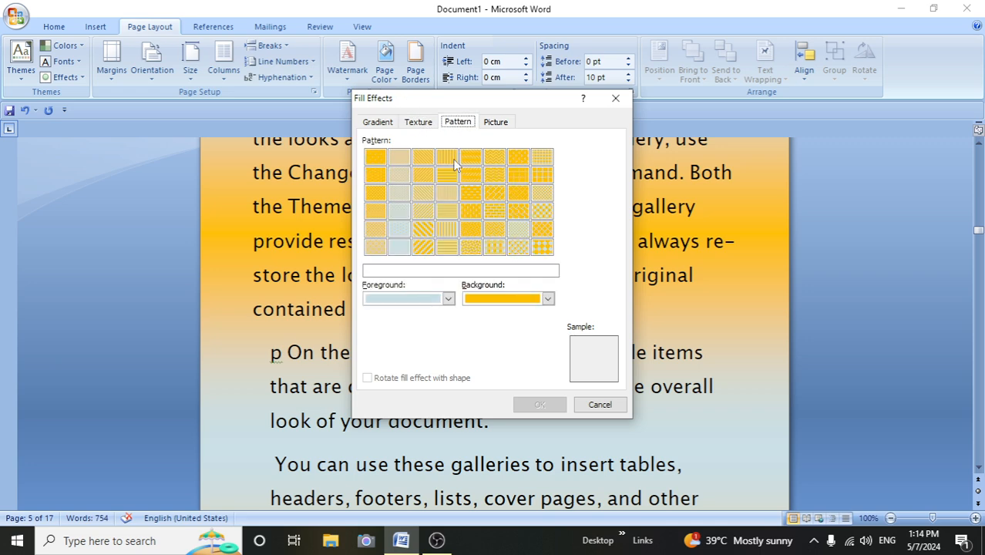
left_click(398, 193)
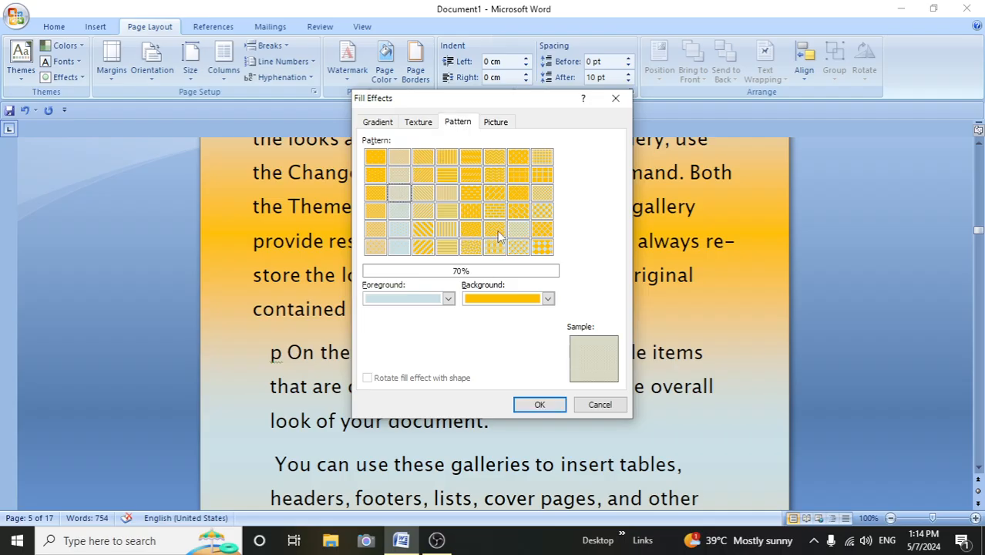
left_click(486, 128)
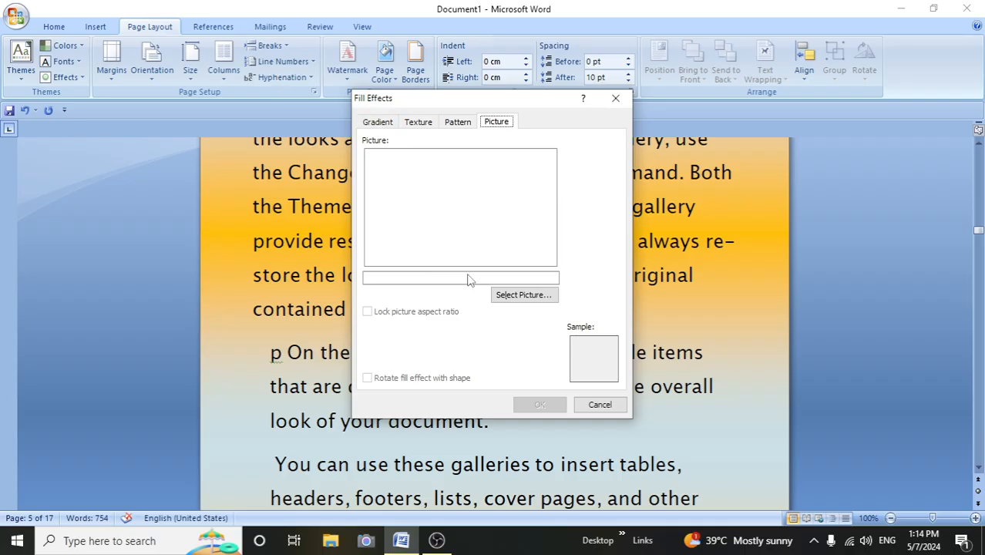
left_click(615, 98)
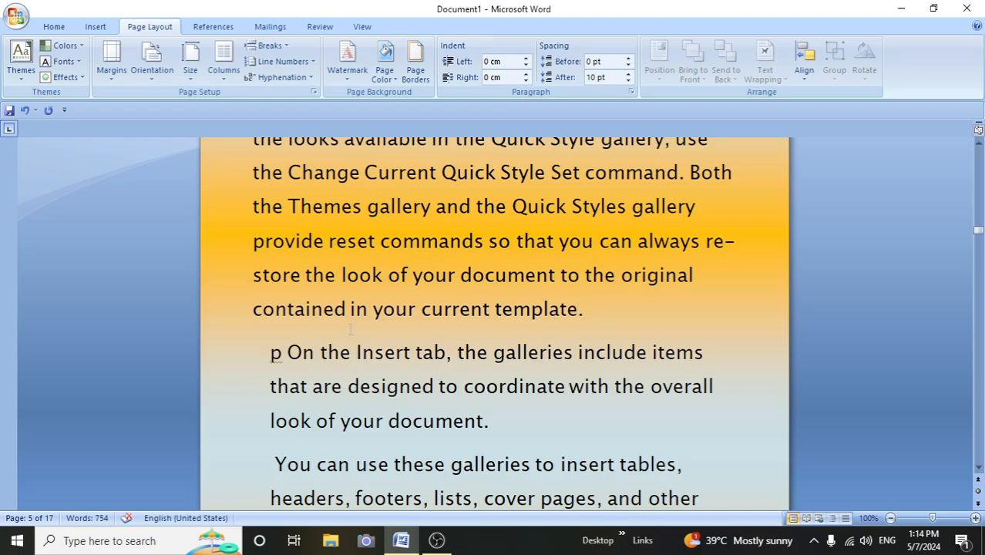
Choose the 3 pt diagonally striped line style for a box page border.
left_click(419, 73)
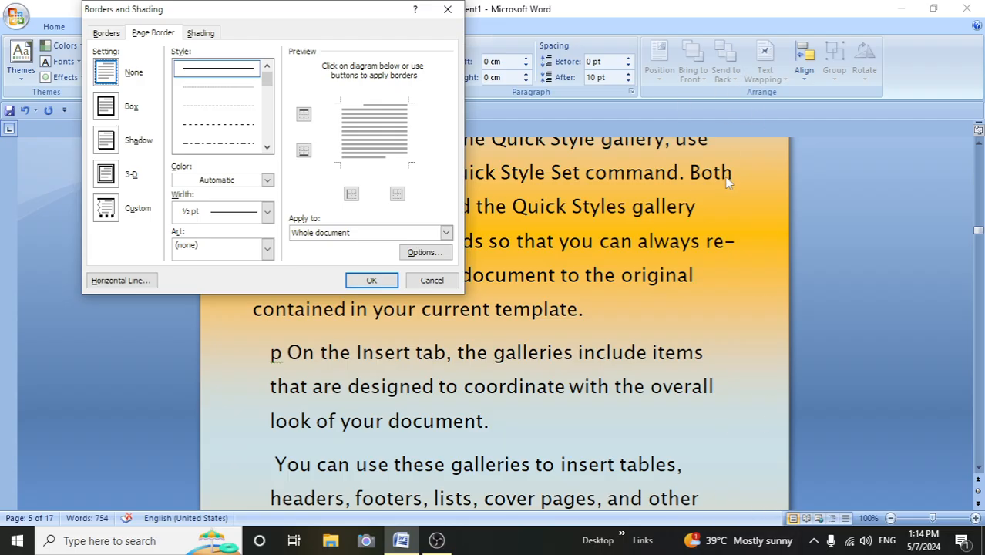
left_click(267, 147)
left_click(267, 148)
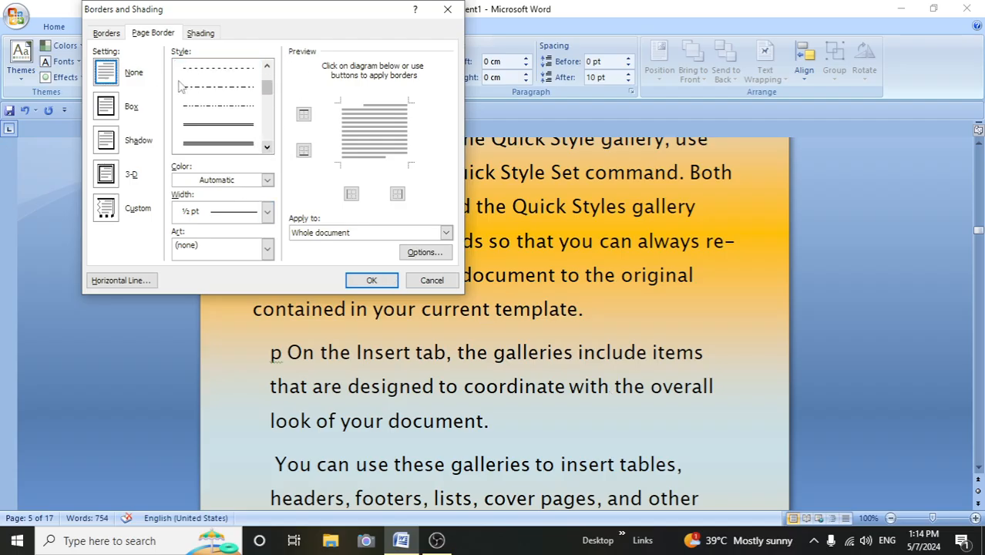
left_click(267, 147)
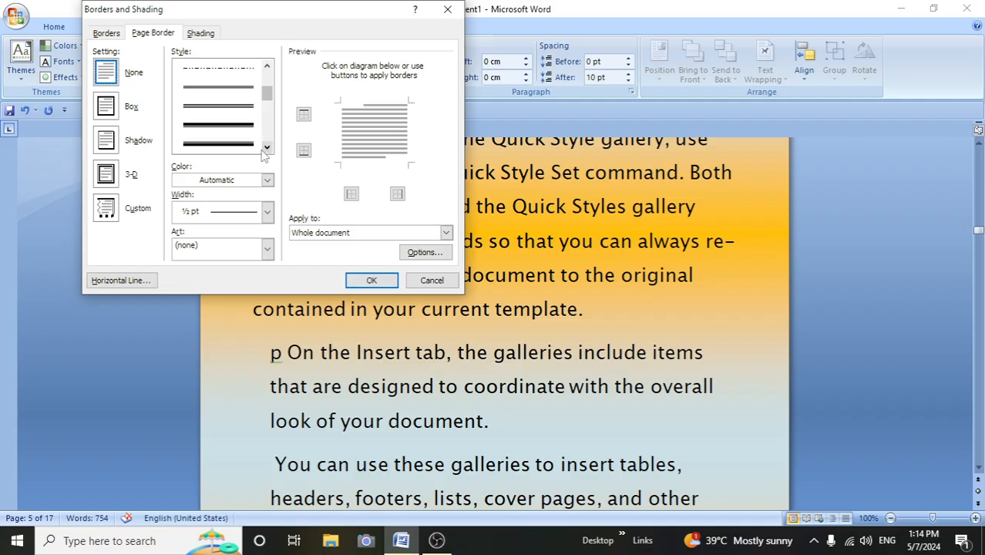
left_click(266, 147)
left_click(267, 147)
left_click(267, 147)
left_click(267, 147)
left_click(233, 144)
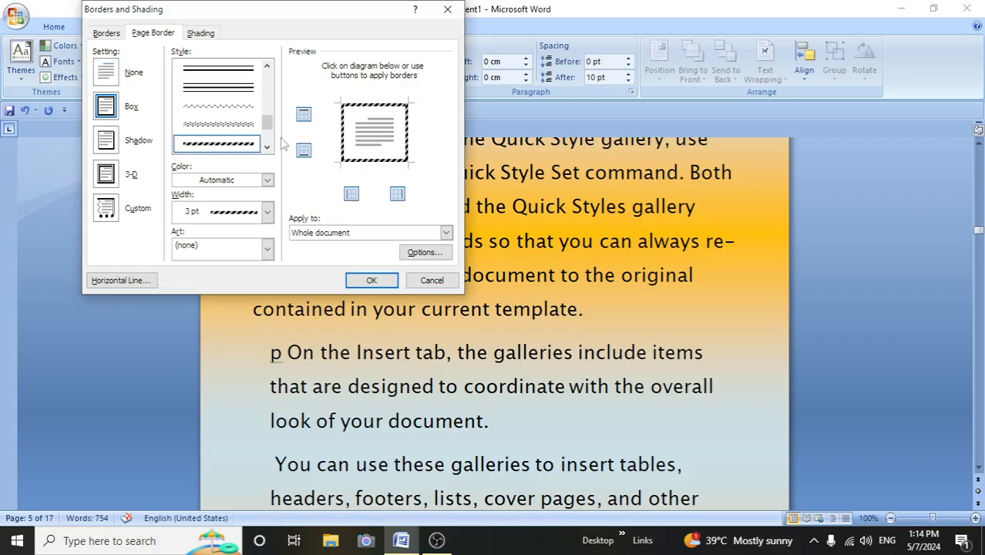
Color the page border standard light blue, keep the 3 pt width, and apply it to the whole document.
left_click(268, 180)
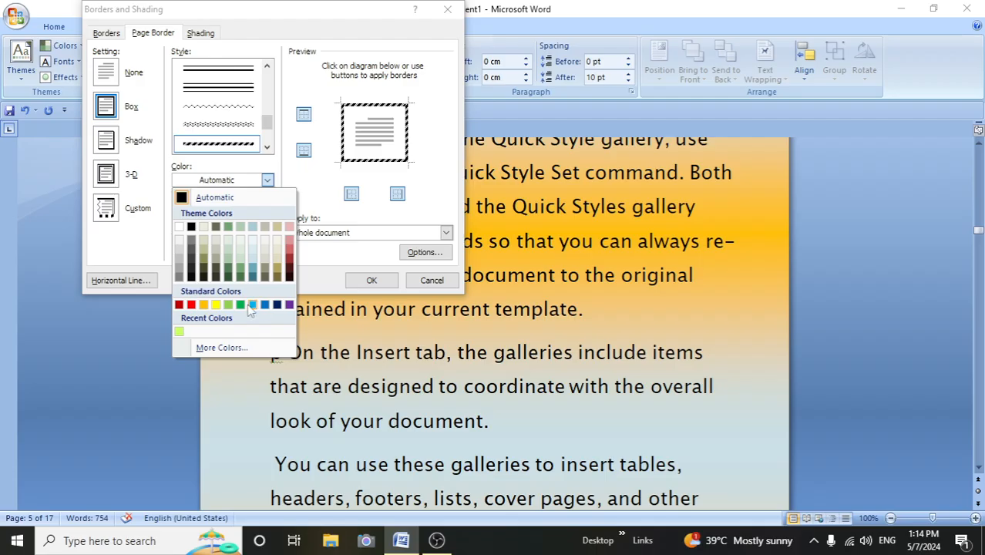
left_click(253, 305)
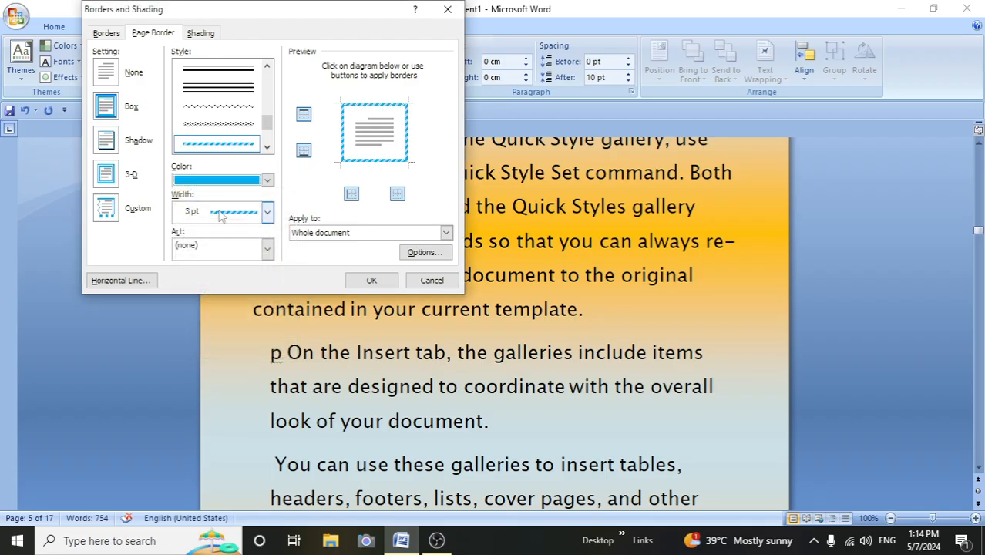
left_click(265, 215)
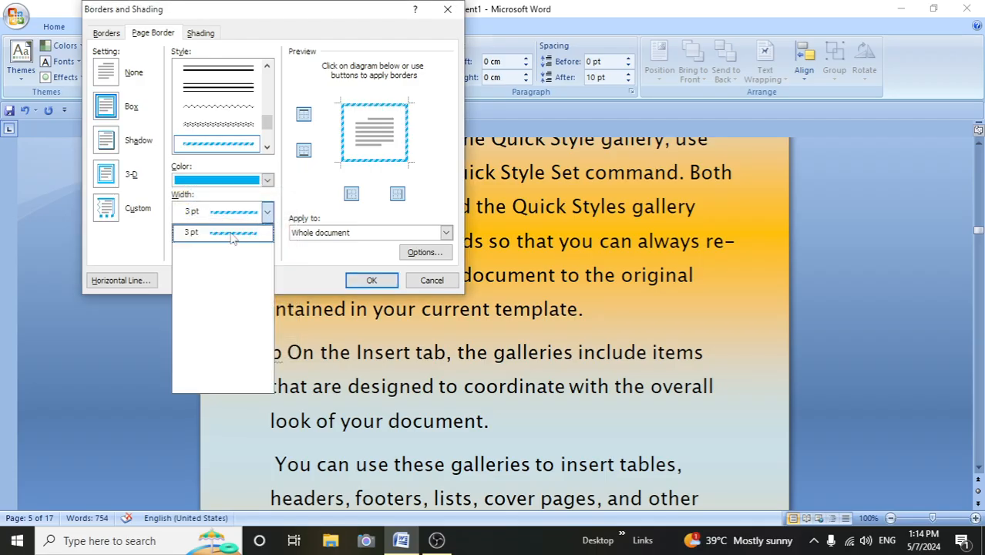
left_click(279, 224)
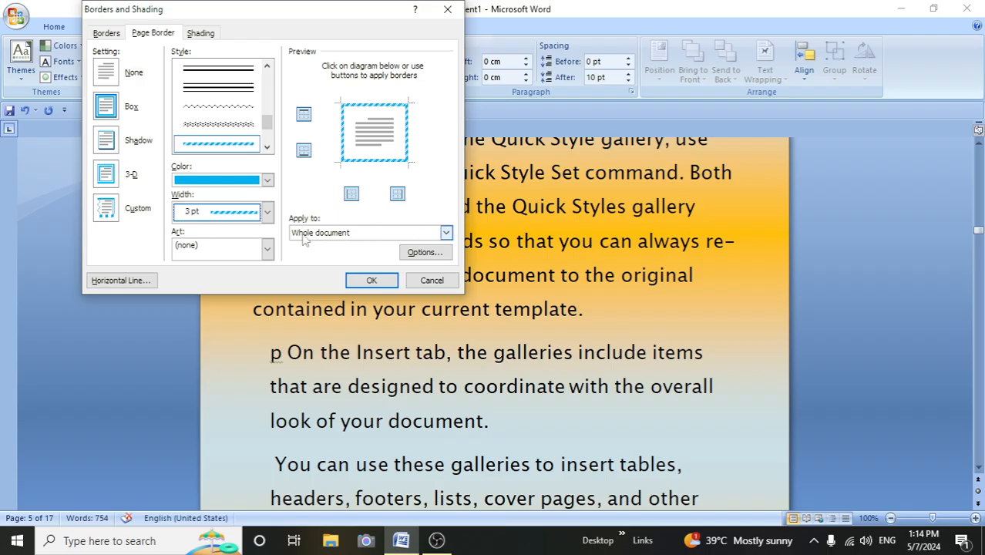
left_click(446, 232)
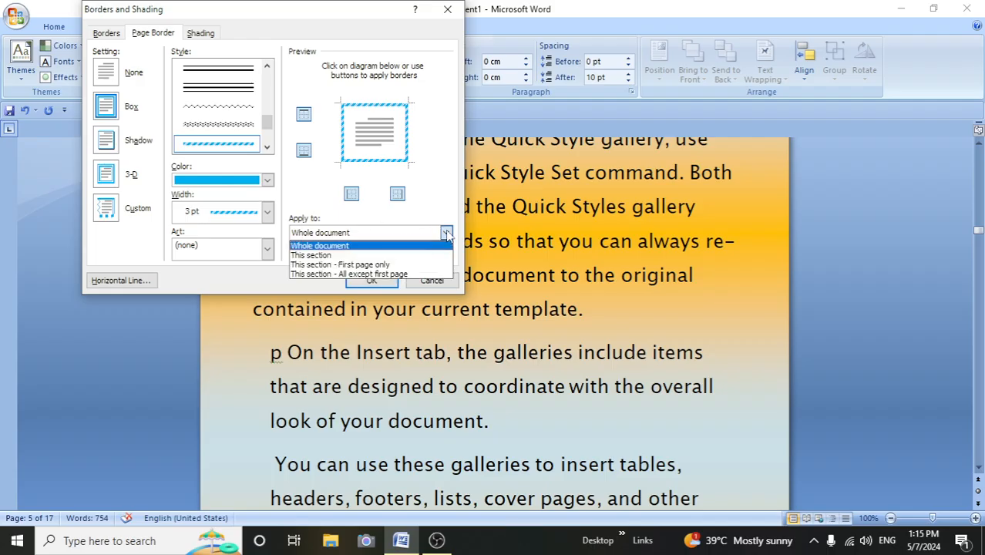
left_click(323, 246)
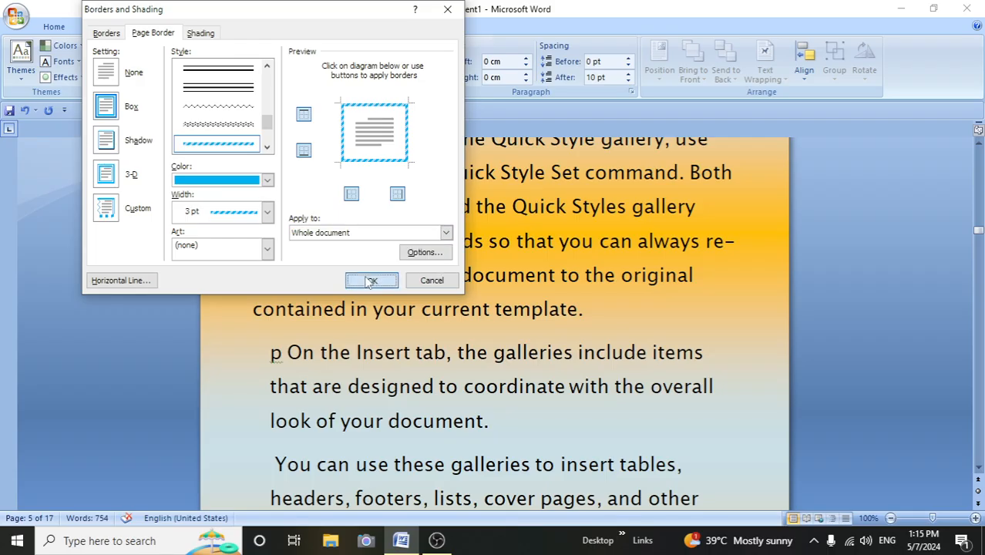
left_click(371, 280)
scroll(388, 351, "down", 5)
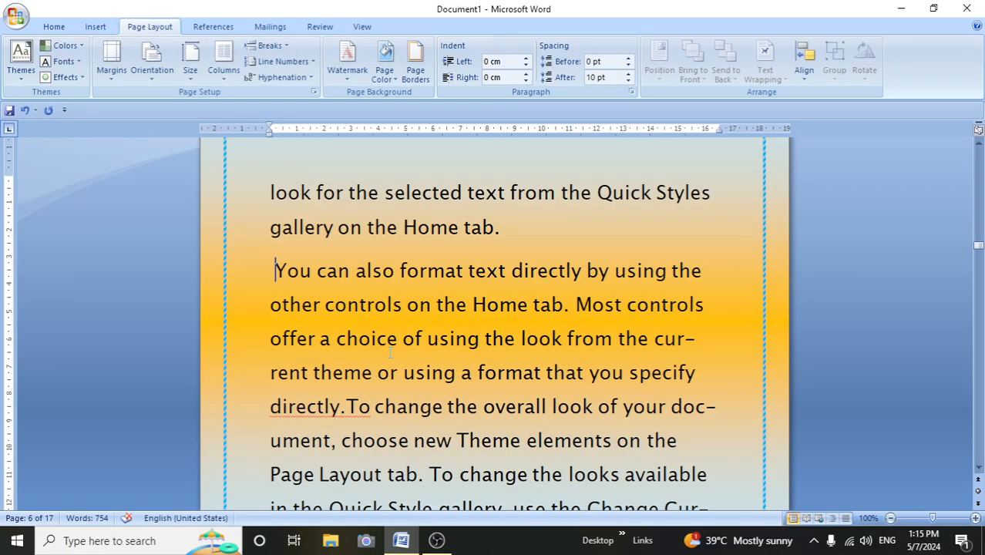
scroll(390, 352, "down", 2)
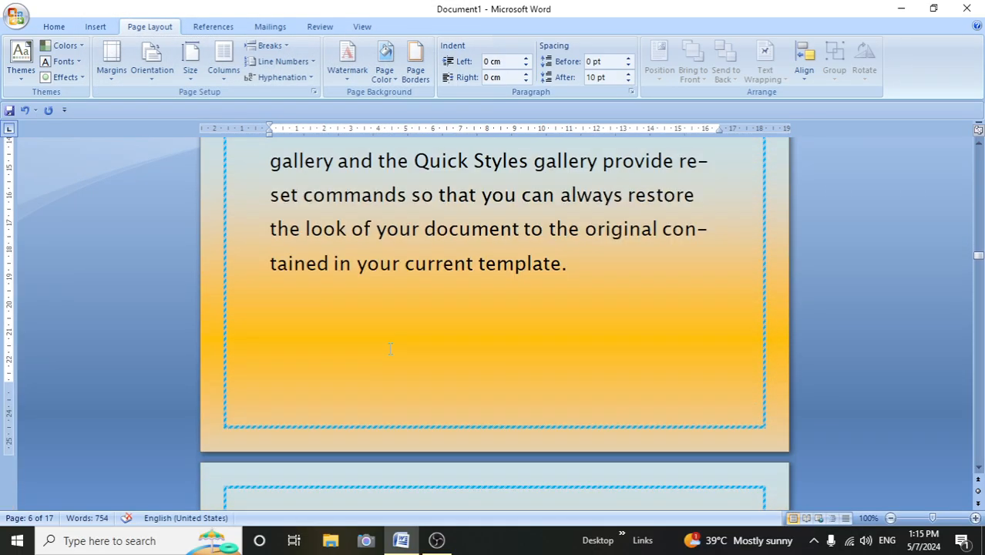
scroll(390, 352, "up", 4)
scroll(390, 354, "up", 7)
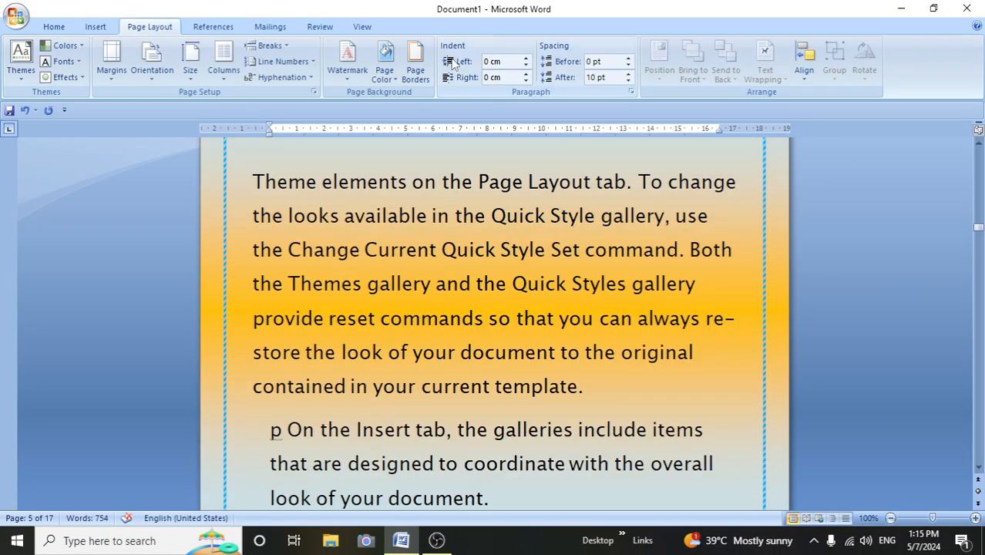
Apply the Shadow setting to the whole document's light blue striped page border.
left_click(422, 63)
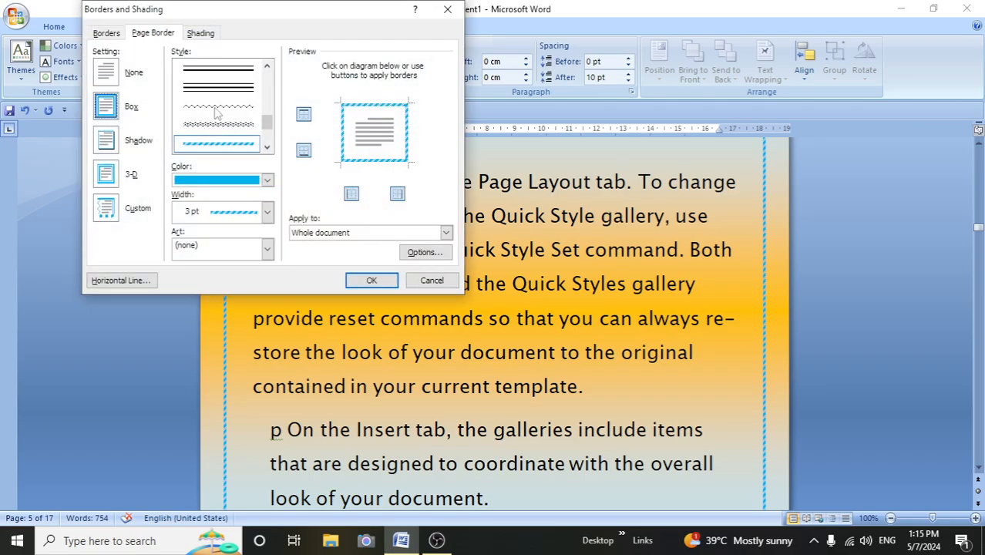
left_click(105, 147)
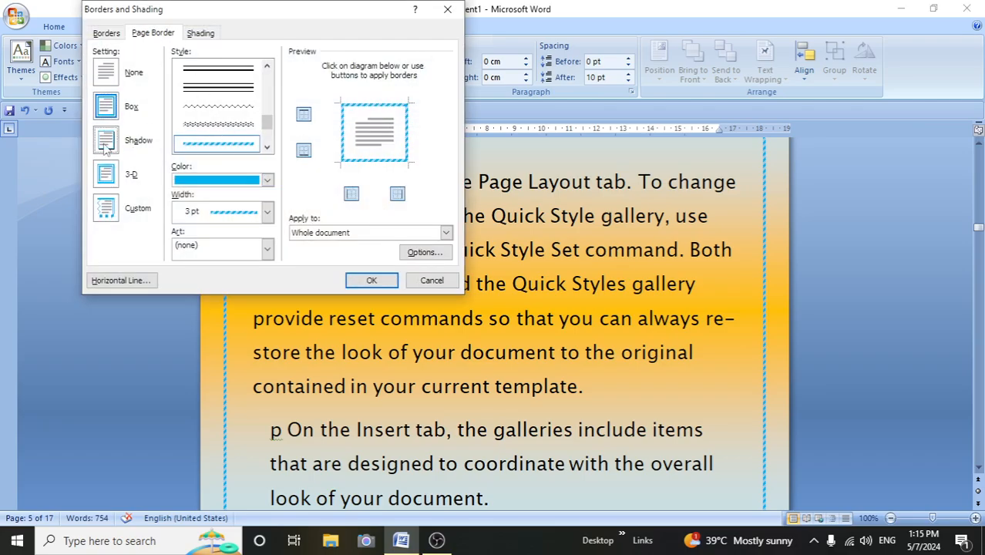
left_click(373, 281)
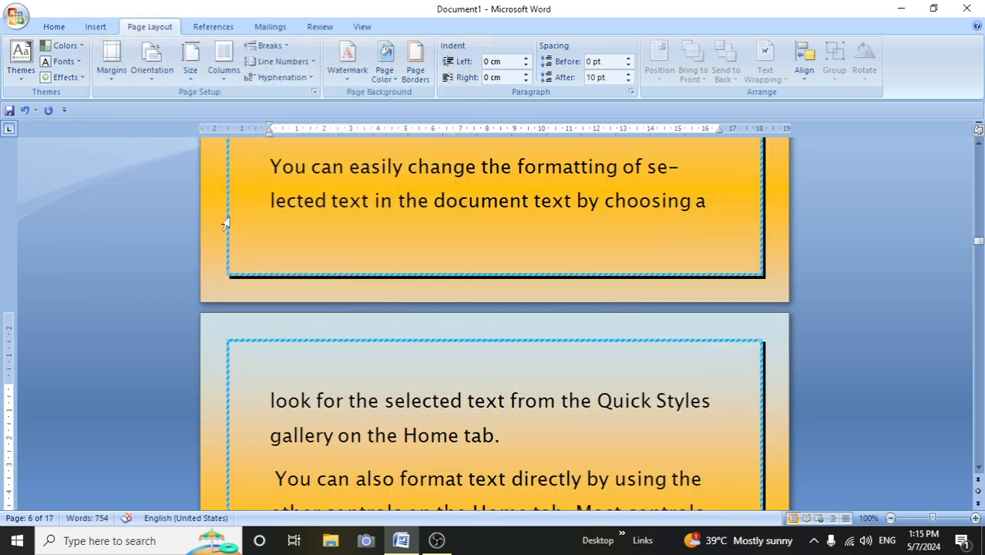
Switch the page border to the Custom setting and remove its top and bottom edges throughout the document.
left_click(416, 65)
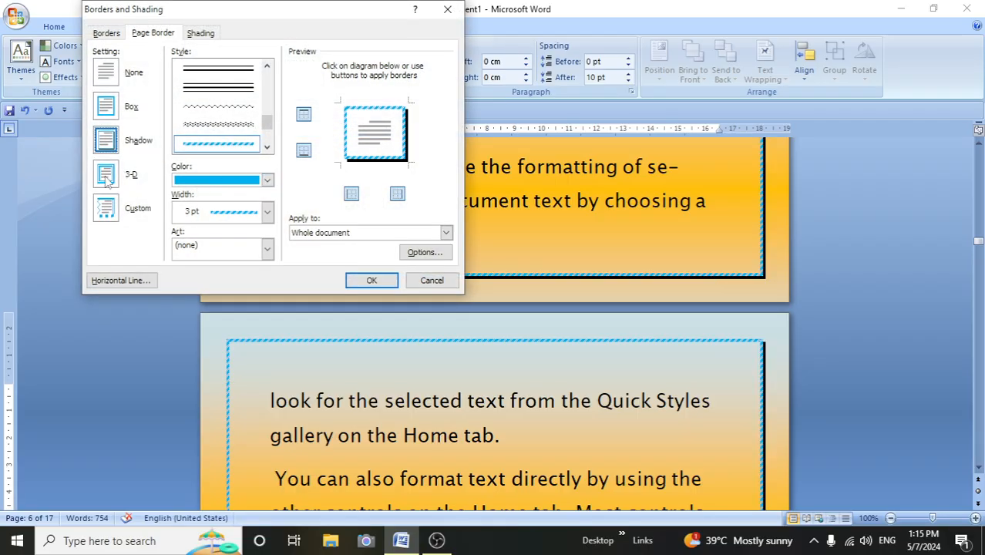
left_click(106, 176)
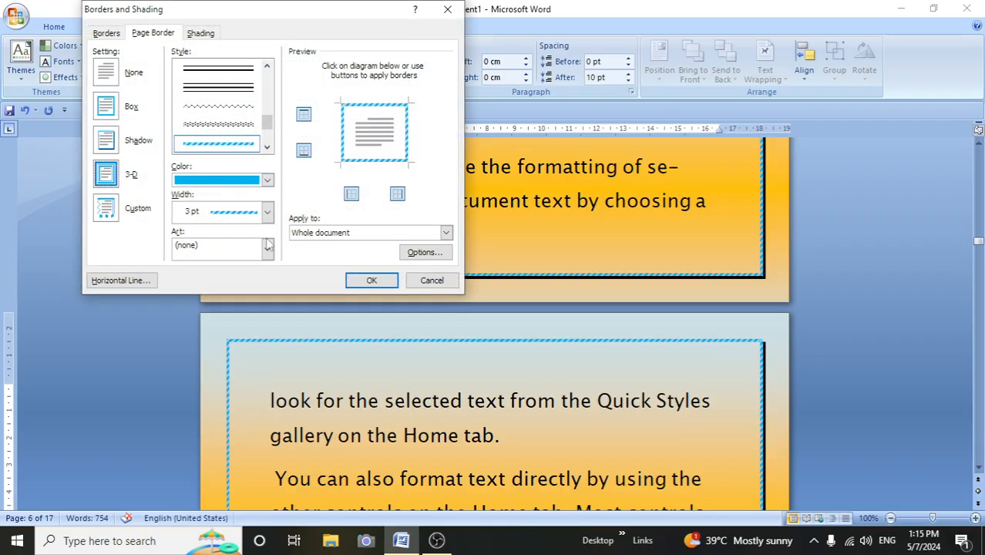
left_click(109, 210)
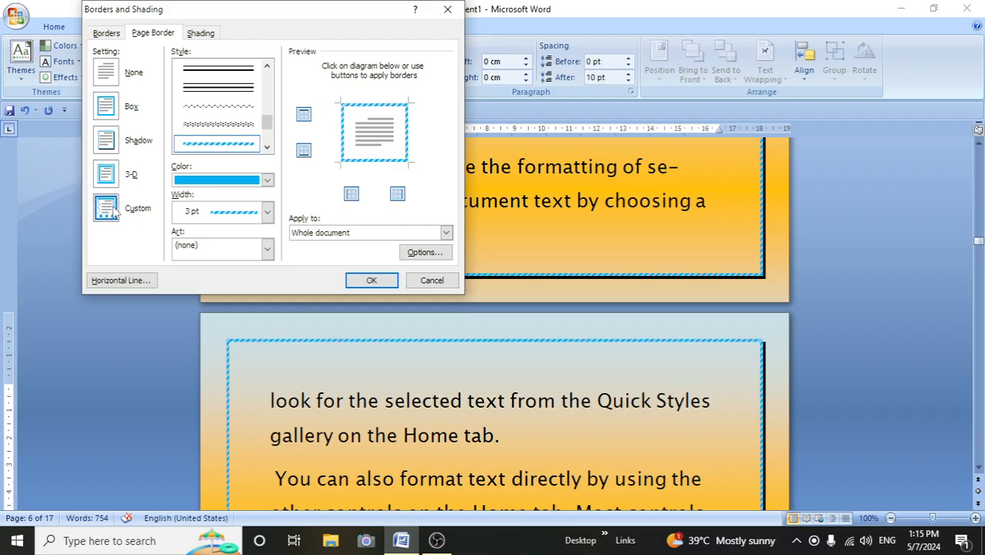
left_click(304, 116)
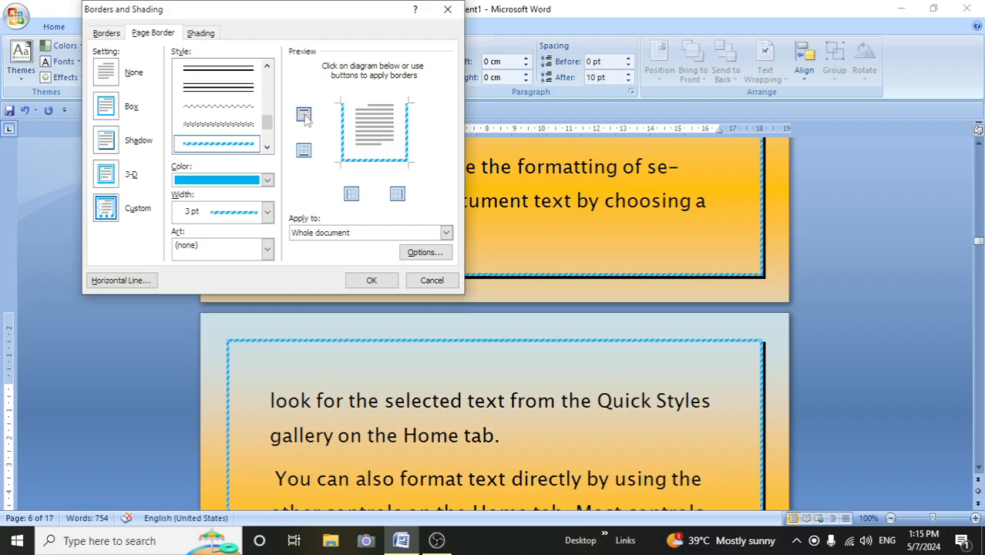
left_click(305, 115)
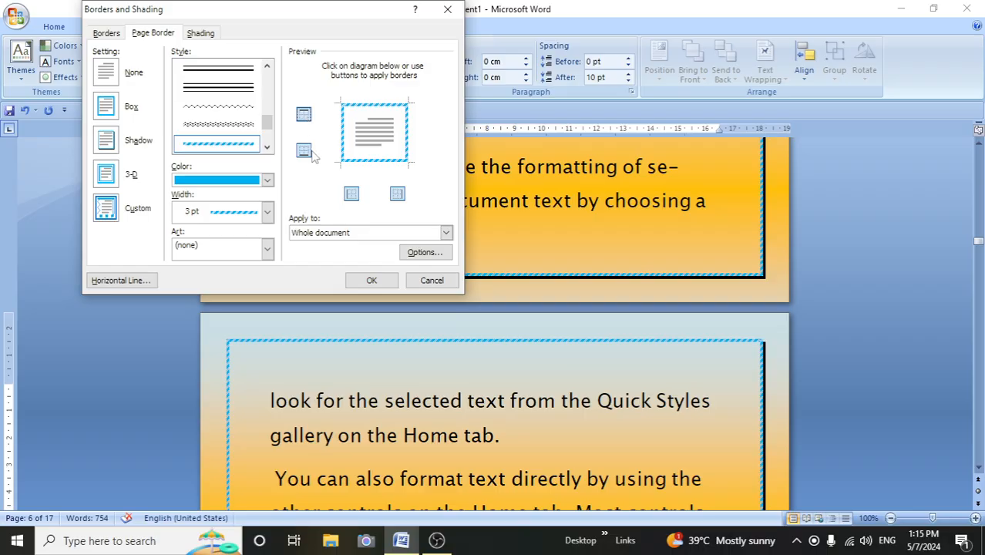
left_click(304, 115)
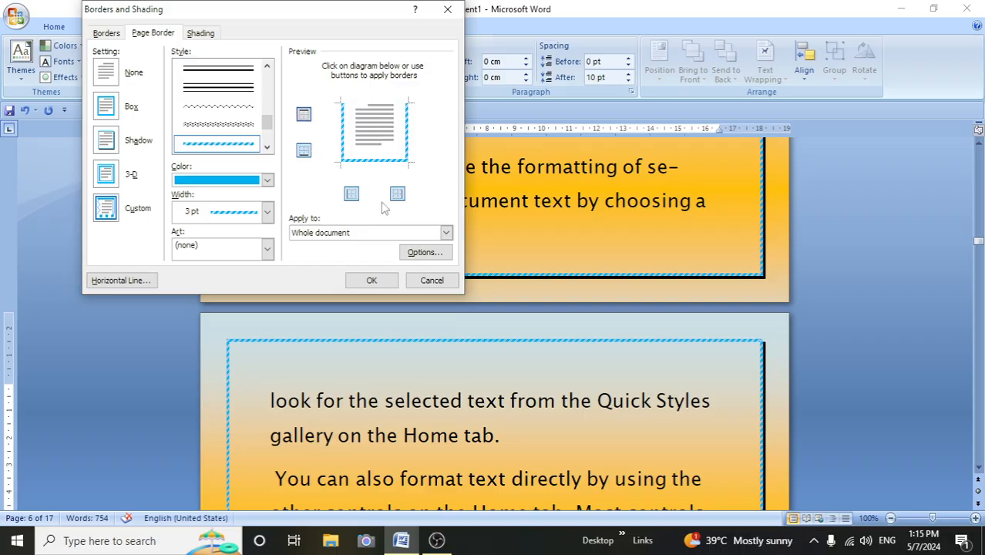
left_click(304, 151)
left_click(371, 281)
scroll(402, 350, "up", 4)
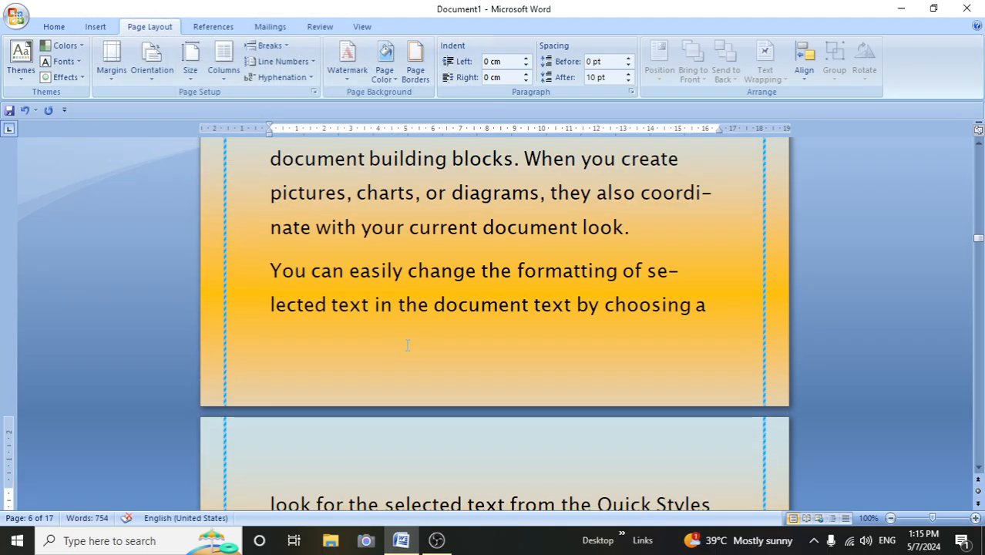
scroll(407, 347, "up", 8)
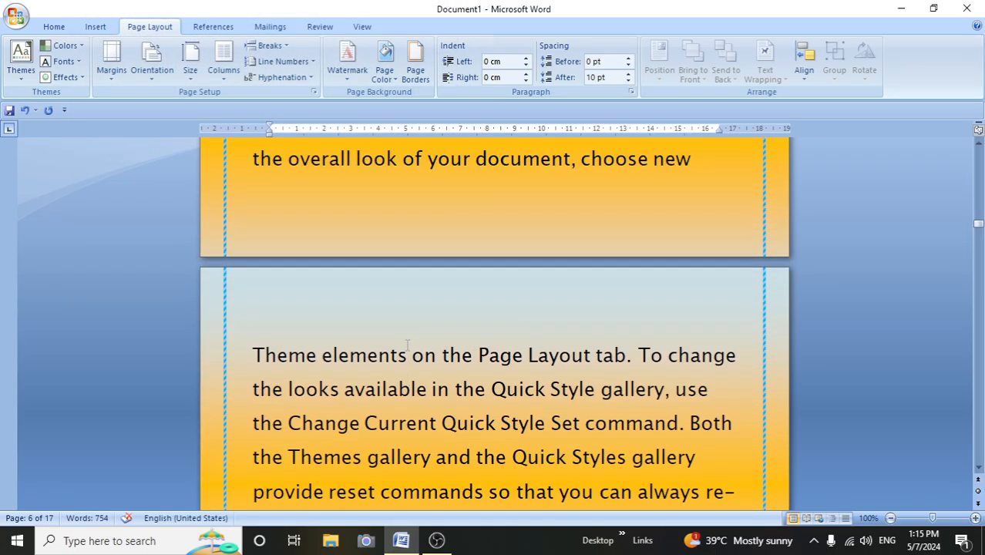
Restore the top and bottom edges of the custom page border and check the result across the pages.
left_click(416, 68)
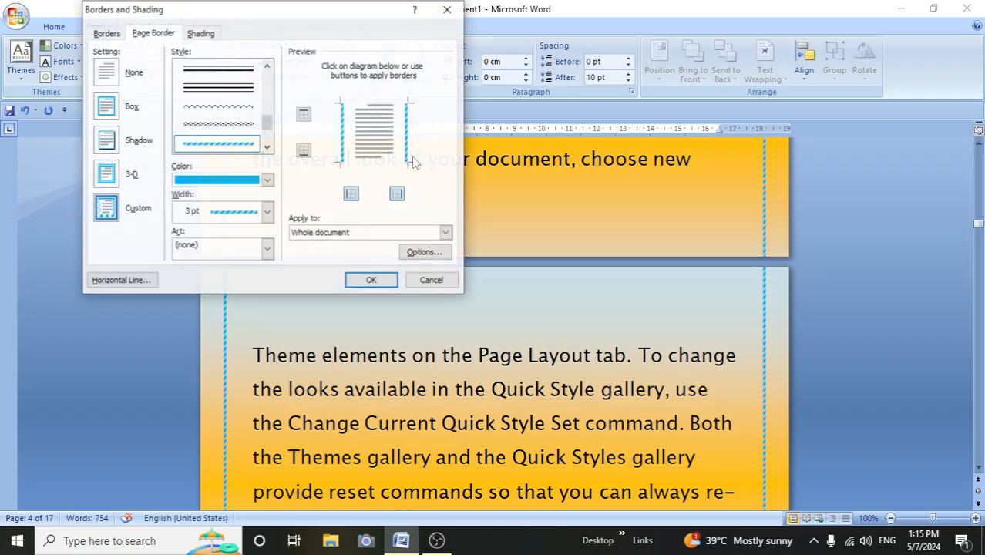
left_click(303, 151)
left_click(302, 114)
left_click(372, 281)
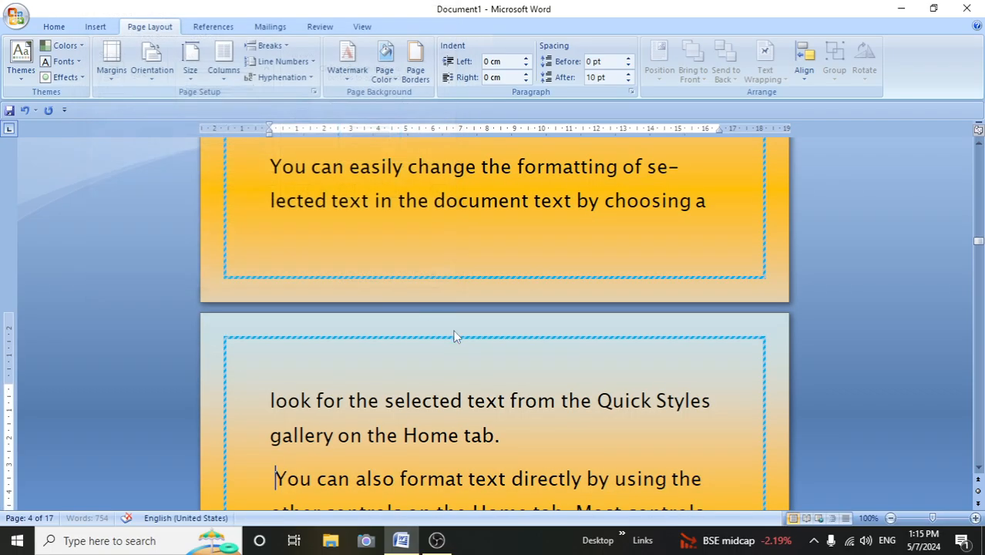
scroll(458, 164, "down", 2)
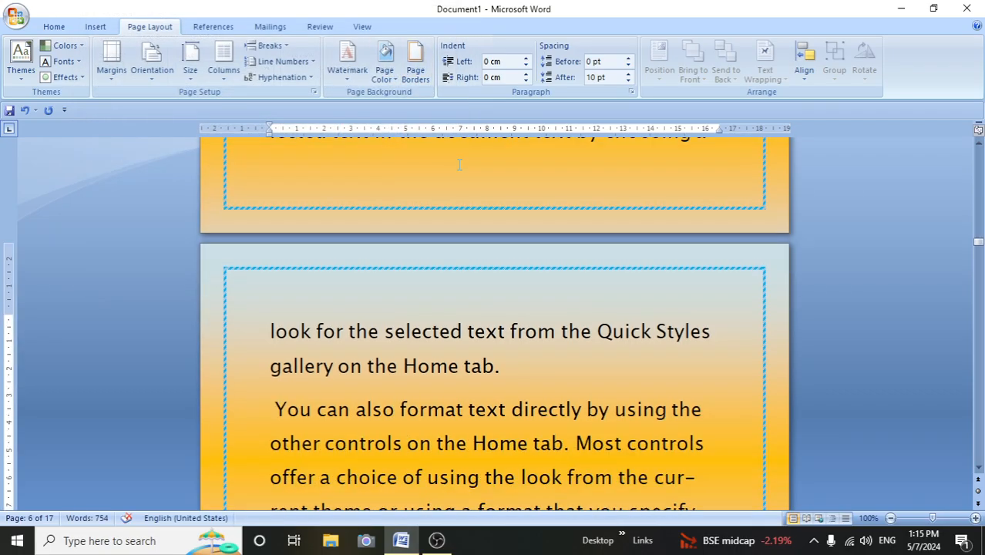
scroll(458, 164, "up", 6)
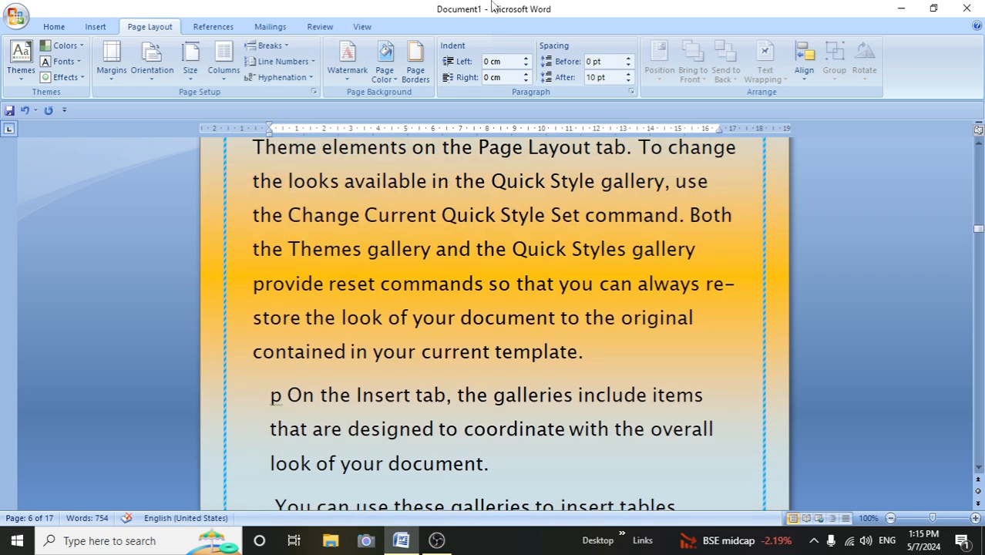
Set the left indent of the paragraph containing "Theme elements on the Page Layout tab" to 1.5 cm.
left_click(53, 26)
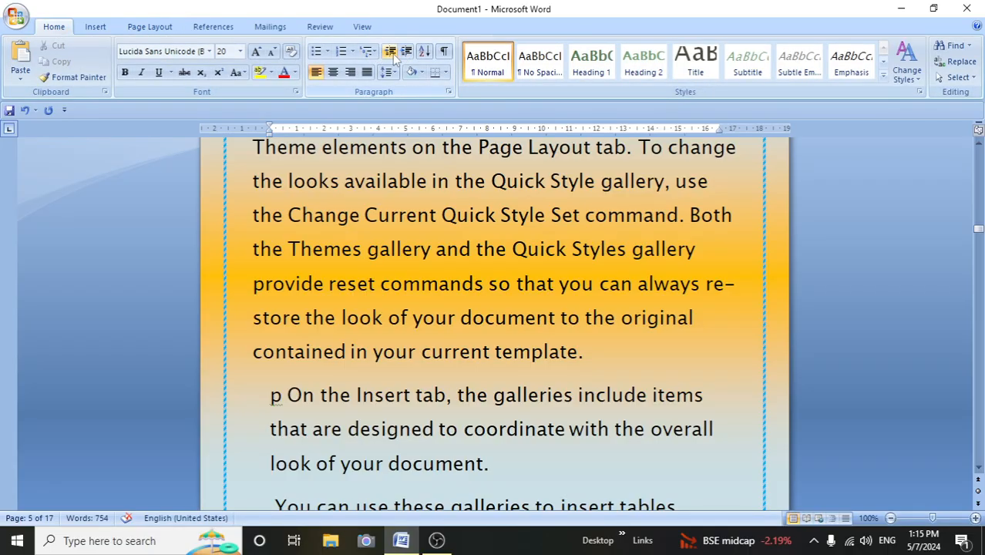
left_click(150, 26)
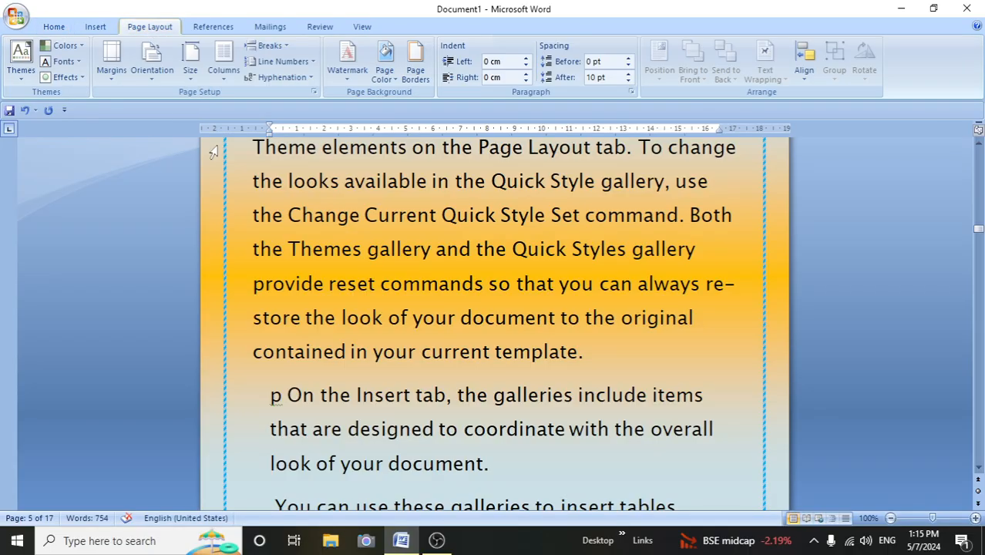
scroll(460, 312, "up", 1)
scroll(460, 312, "up", 1)
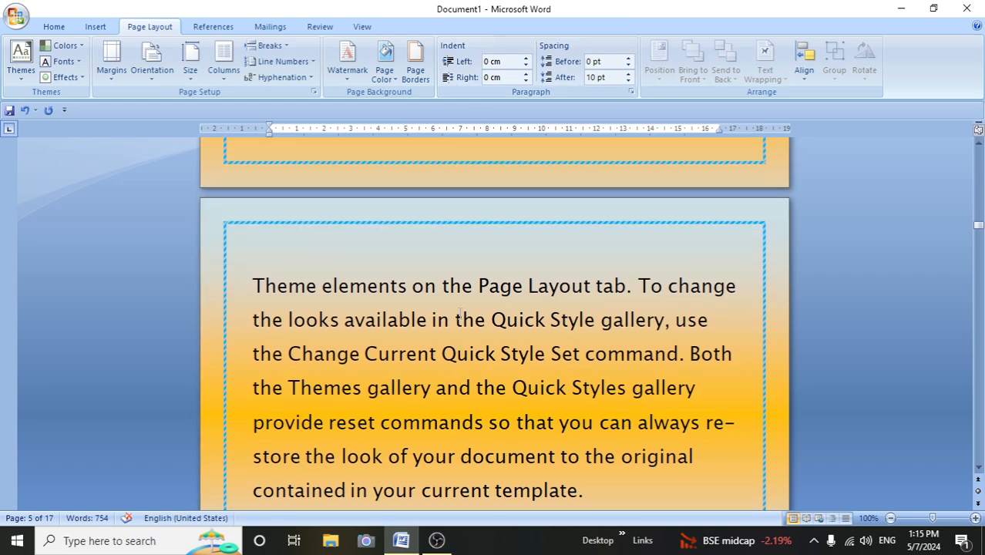
left_click(265, 286)
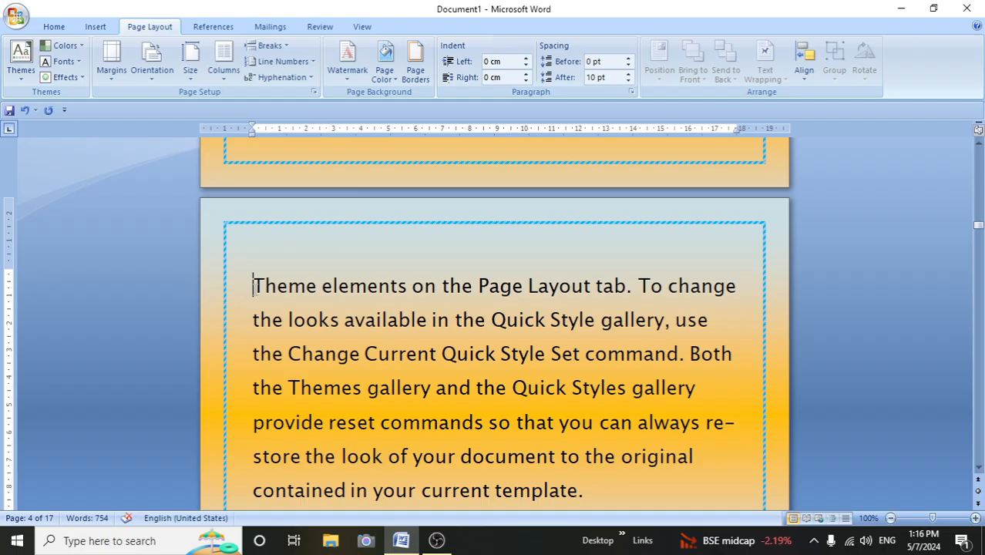
left_click(526, 60)
left_click(527, 60)
left_click(527, 61)
left_click(526, 60)
left_click(527, 60)
left_click(526, 60)
left_click(526, 60)
left_click(526, 60)
left_click(526, 60)
left_click(526, 60)
left_click(526, 60)
left_click(526, 60)
left_click(526, 60)
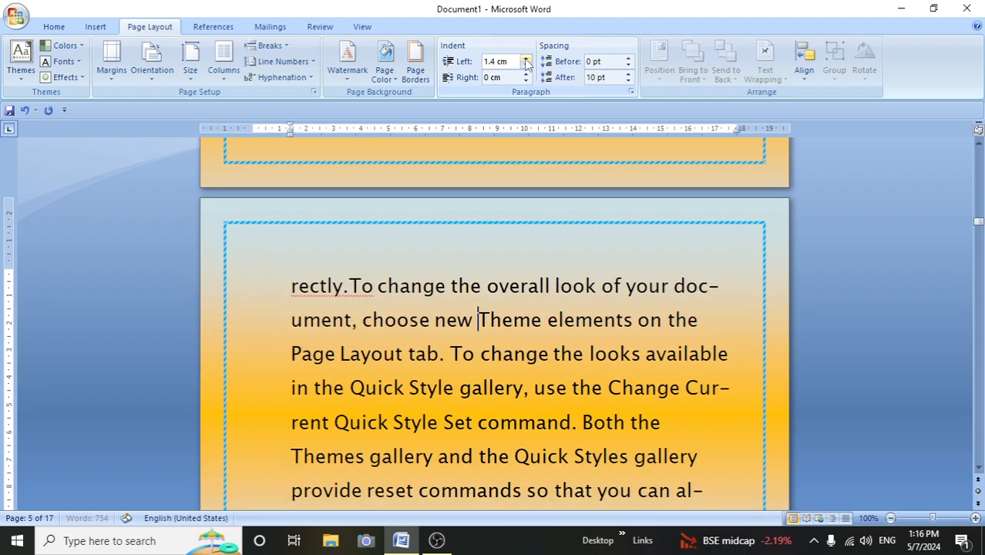
left_click(526, 60)
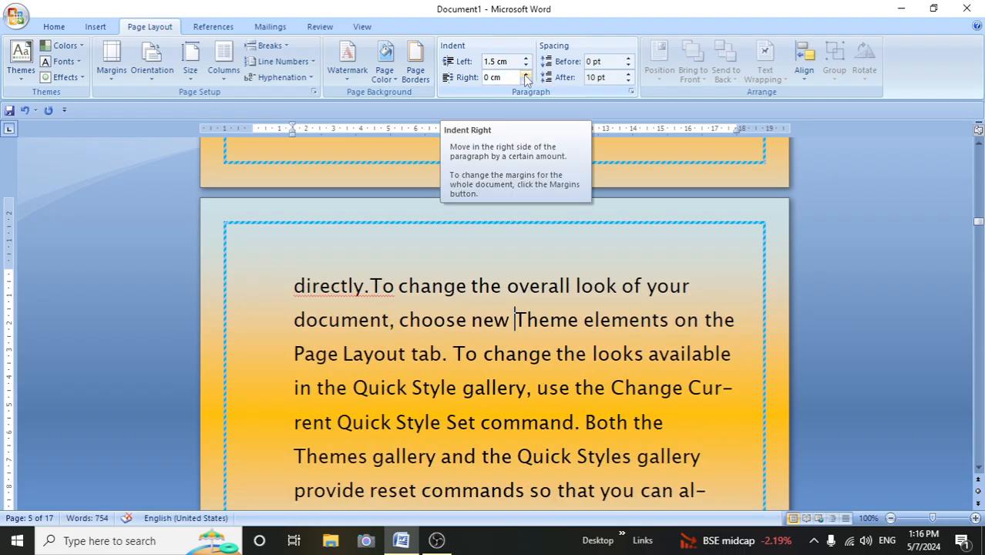
Set the right indent of the "Theme elements" paragraph to 0.8 cm.
left_click(525, 74)
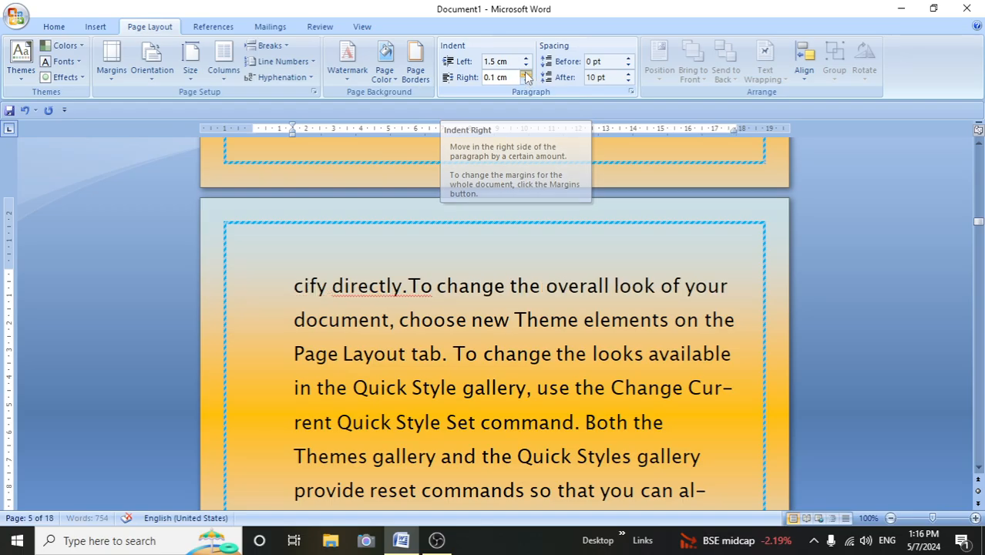
left_click(526, 73)
left_click(525, 74)
left_click(525, 74)
left_click(525, 74)
left_click(526, 74)
Reset both the left and right indents of the "Theme elements" paragraph to 0 cm.
left_click(529, 64)
left_click(530, 64)
left_click(529, 63)
left_click(527, 65)
left_click(527, 65)
left_click(527, 66)
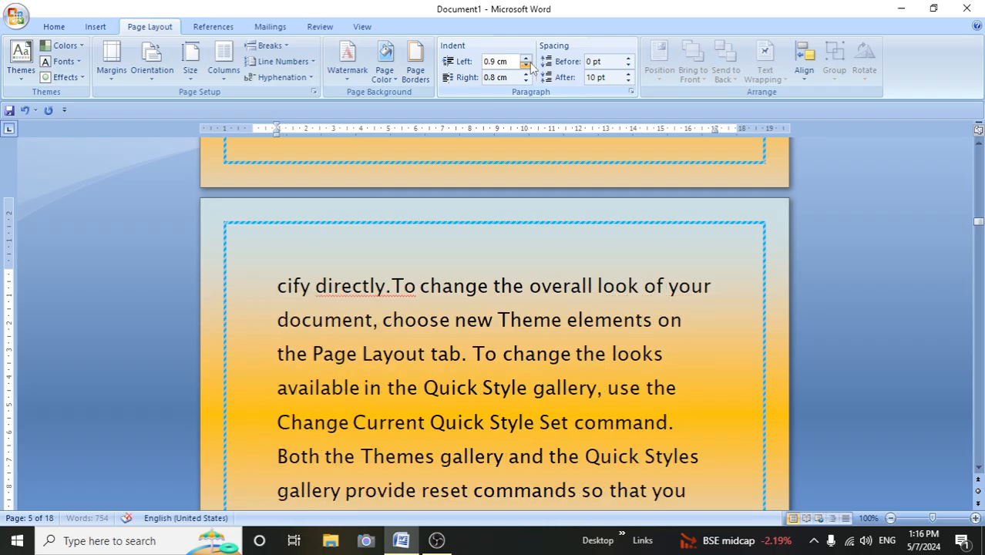
double_click(527, 66)
left_click(527, 65)
double_click(527, 65)
left_click(527, 66)
double_click(527, 65)
left_click(527, 65)
left_click(526, 81)
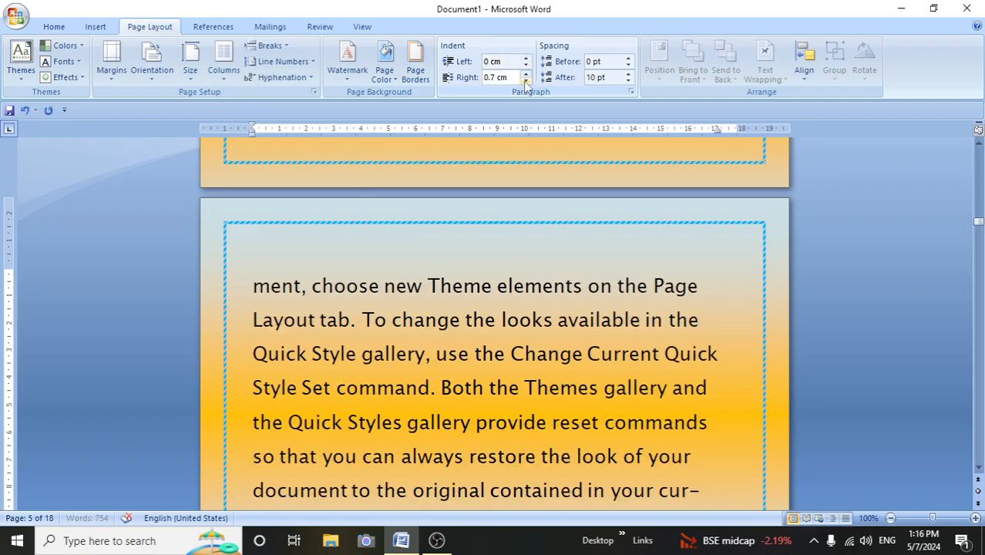
left_click(525, 81)
left_click(525, 81)
left_click(525, 80)
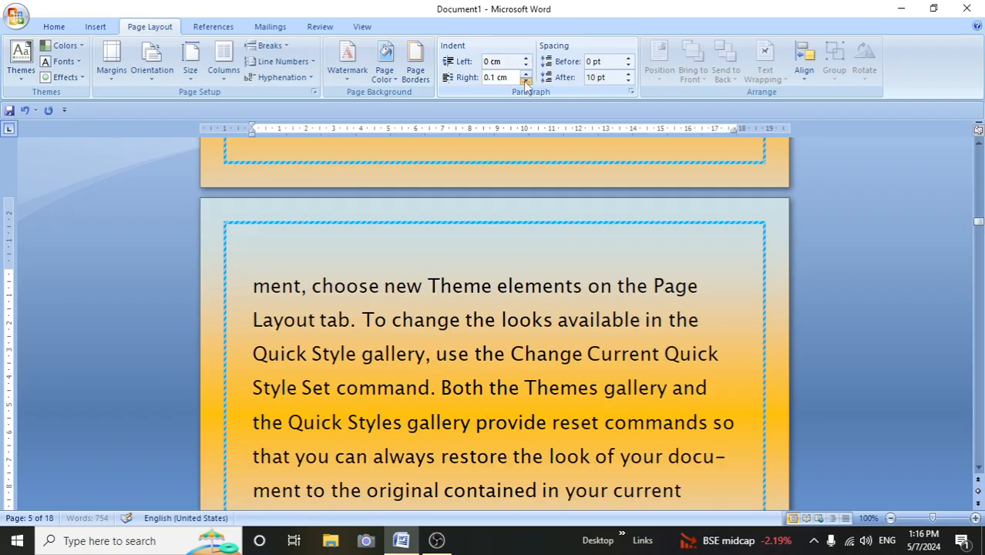
left_click(526, 81)
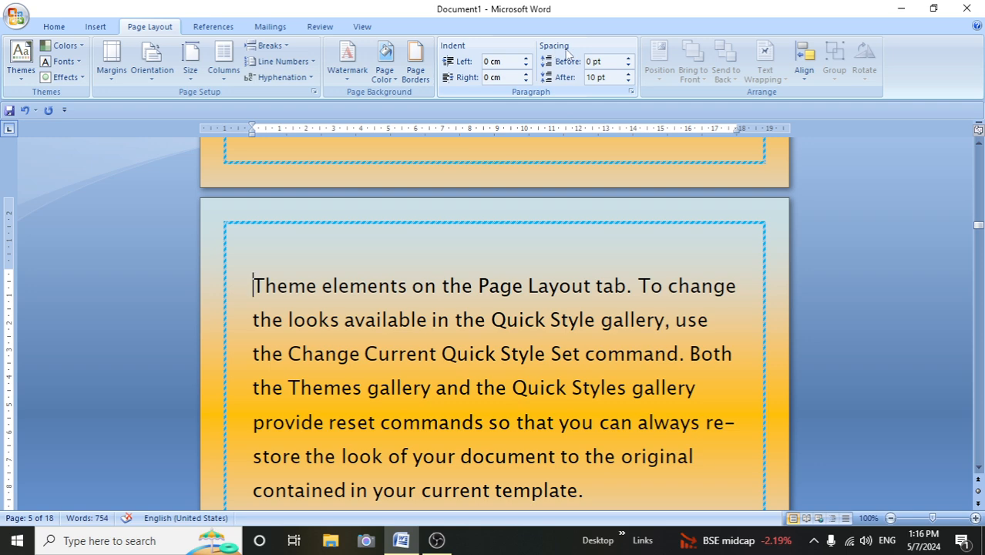
Examine the line spacing options for the paragraph, including adding or removing space around it, and leave without applying any.
left_click(53, 26)
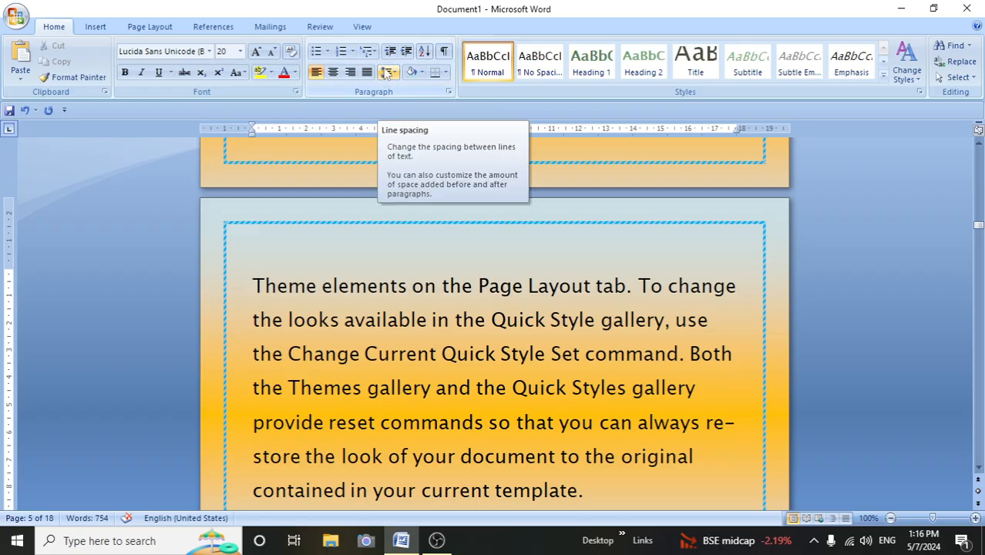
left_click(95, 27)
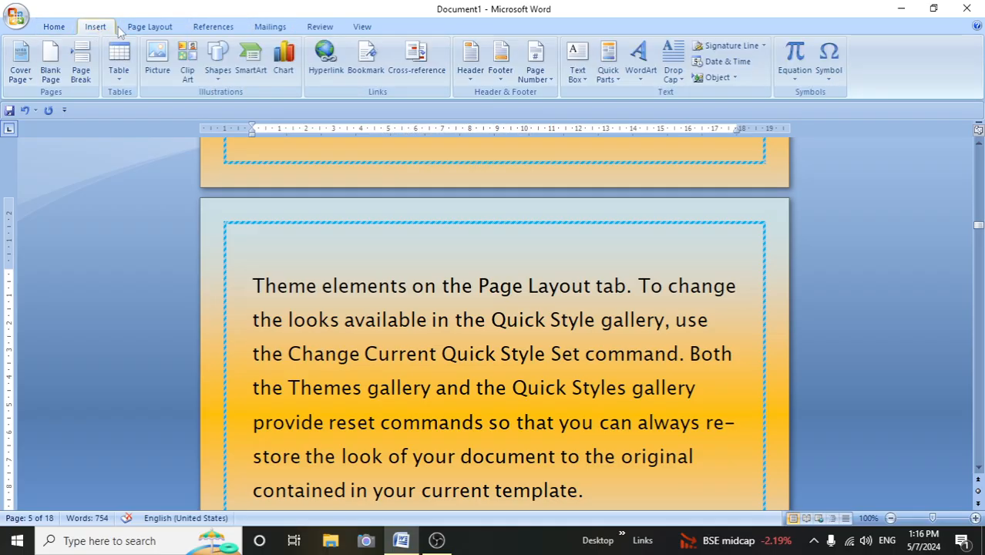
left_click(149, 26)
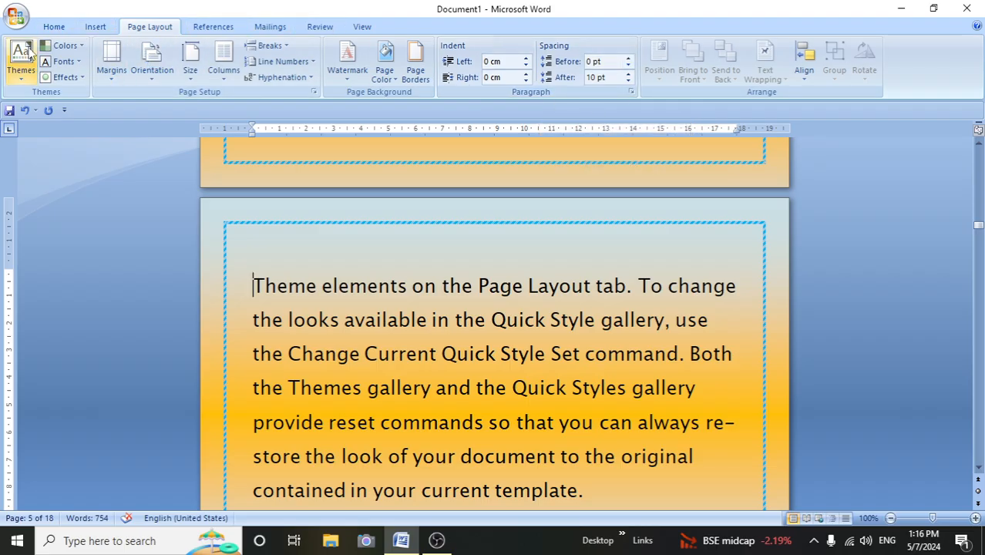
left_click(54, 26)
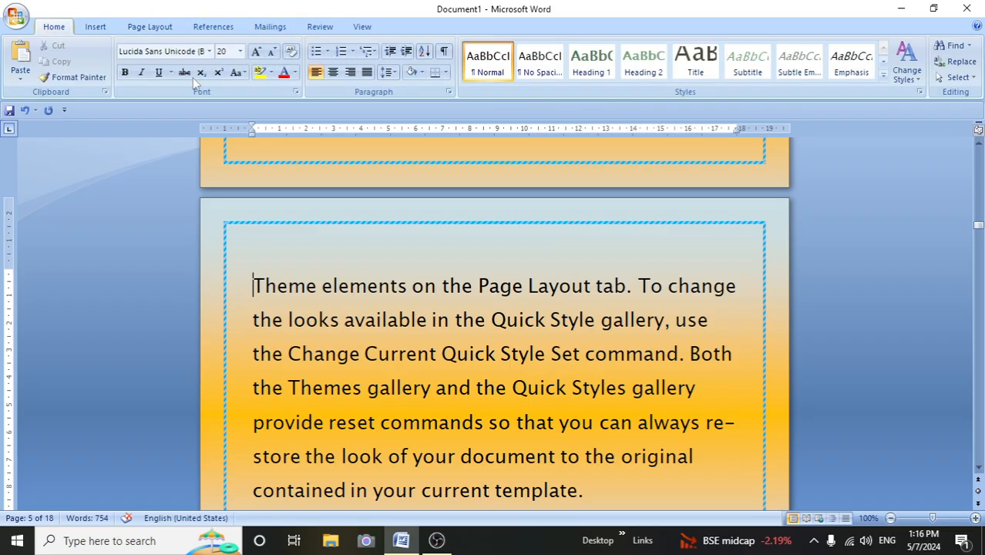
left_click(392, 72)
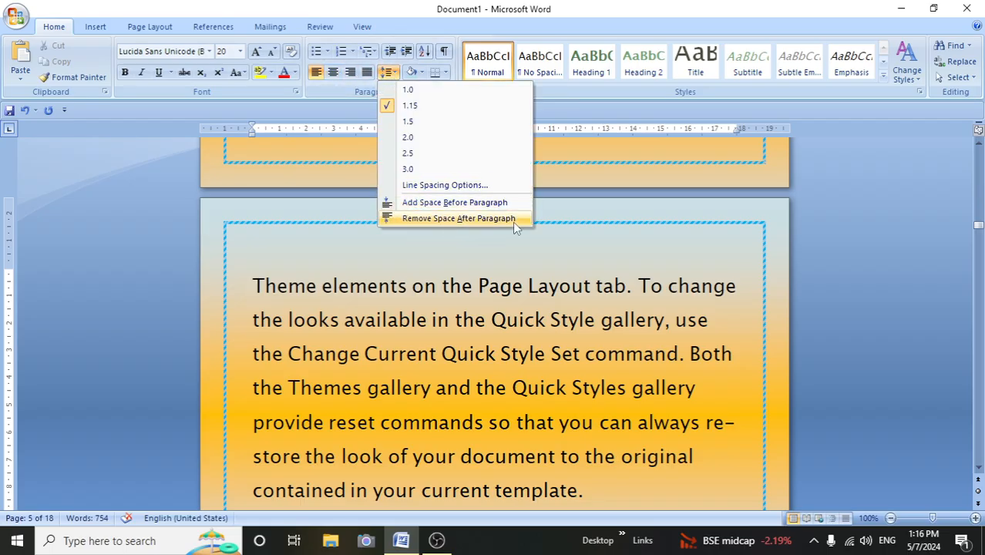
left_click(300, 245)
Set the "Theme elements" paragraph's spacing to 72 pt before and Auto after.
left_click(148, 29)
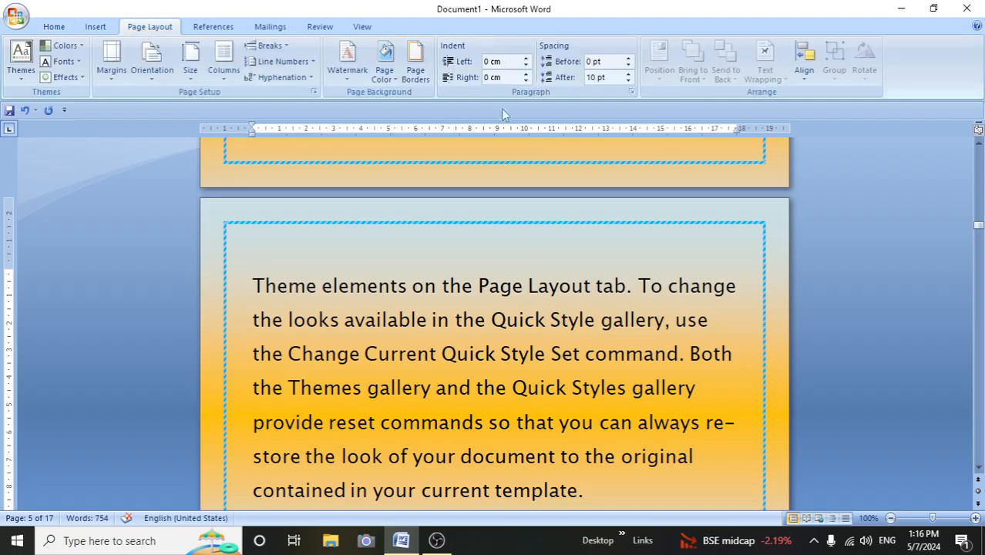
left_click(629, 58)
left_click(628, 58)
left_click(628, 58)
left_click(629, 58)
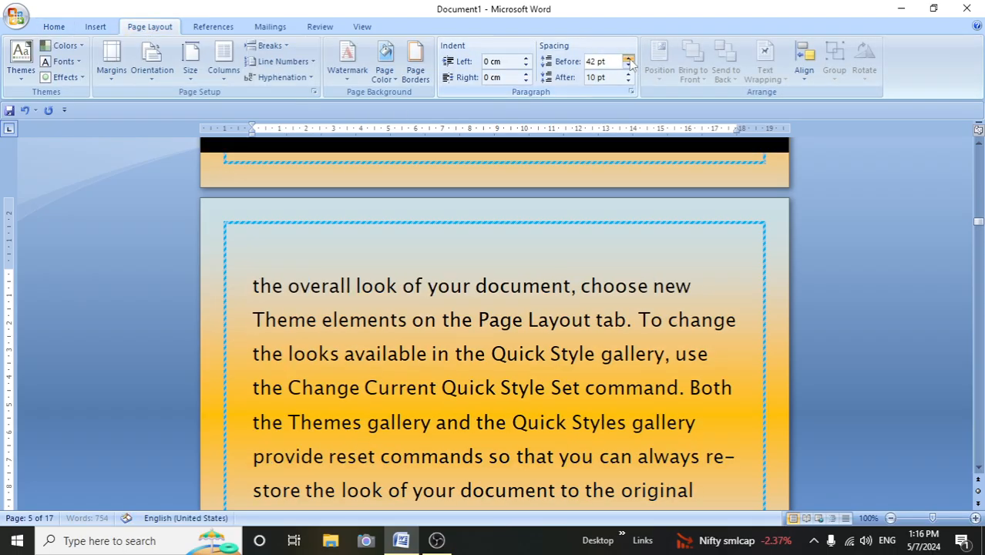
left_click(629, 60)
left_click(629, 59)
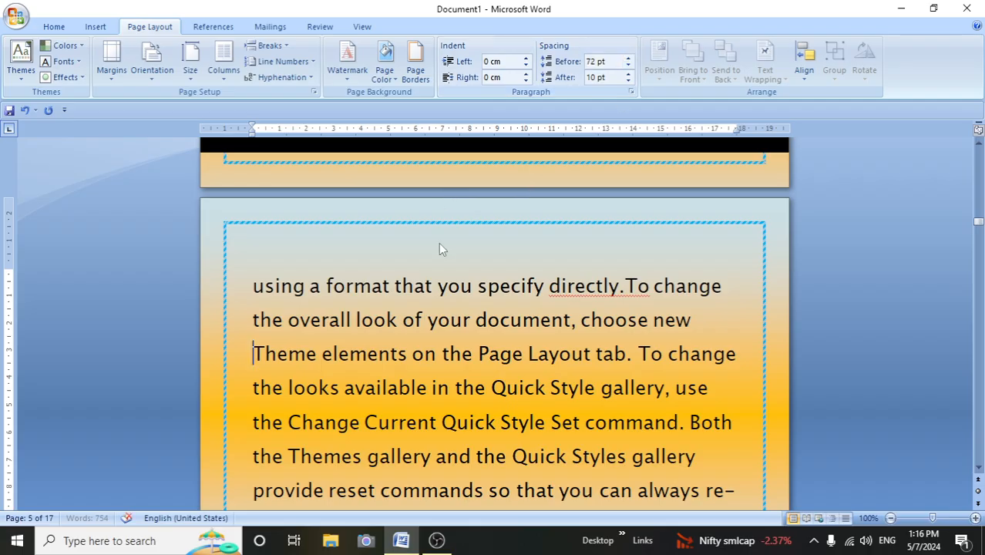
left_click(628, 81)
left_click(628, 81)
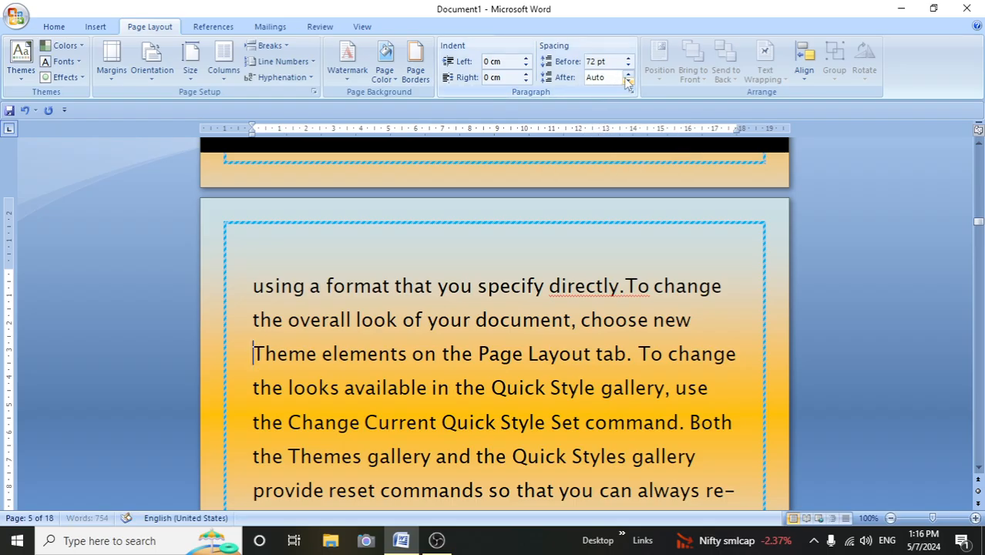
Set the "Theme elements" paragraph's spacing to 48 pt before and 36 pt after.
scroll(607, 369, "down", 3)
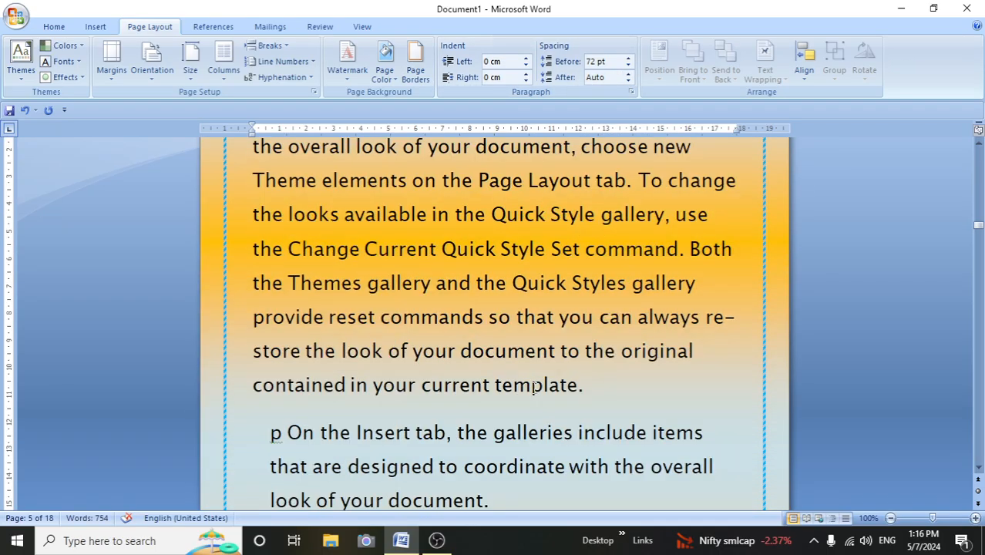
left_click(628, 67)
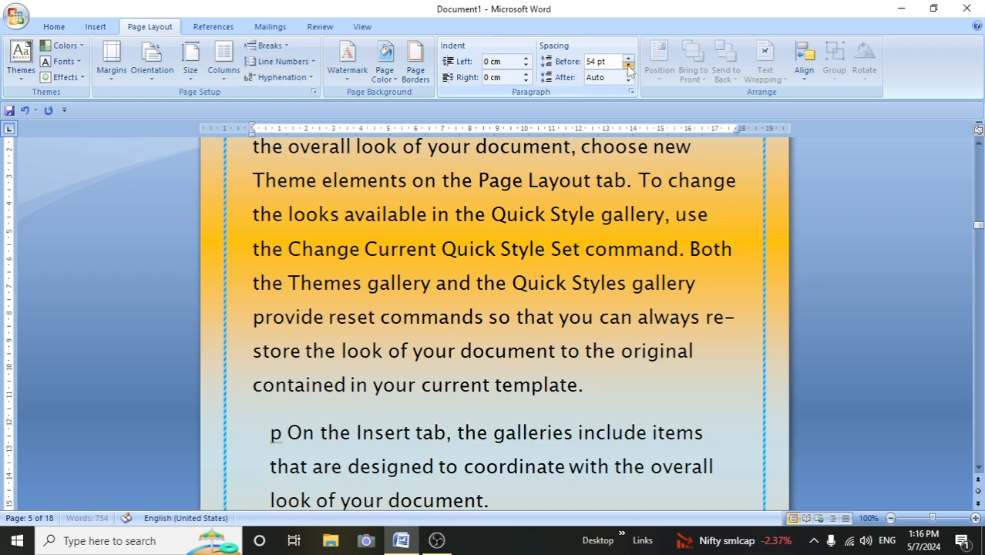
left_click(628, 66)
left_click(628, 75)
left_click(628, 75)
left_click(628, 75)
left_click(628, 74)
left_click(628, 74)
left_click(627, 74)
left_click(628, 75)
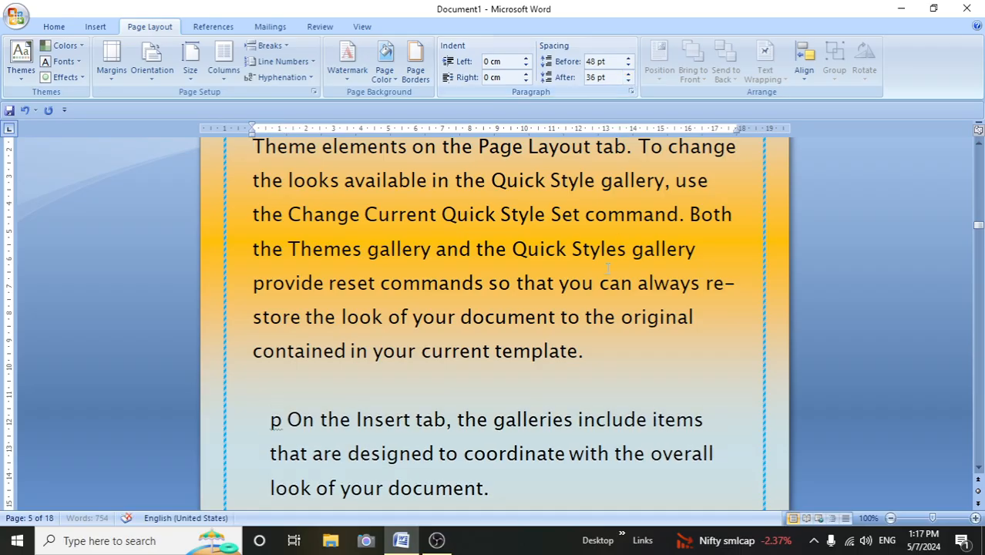
scroll(601, 277, "down", 1)
left_click(591, 349)
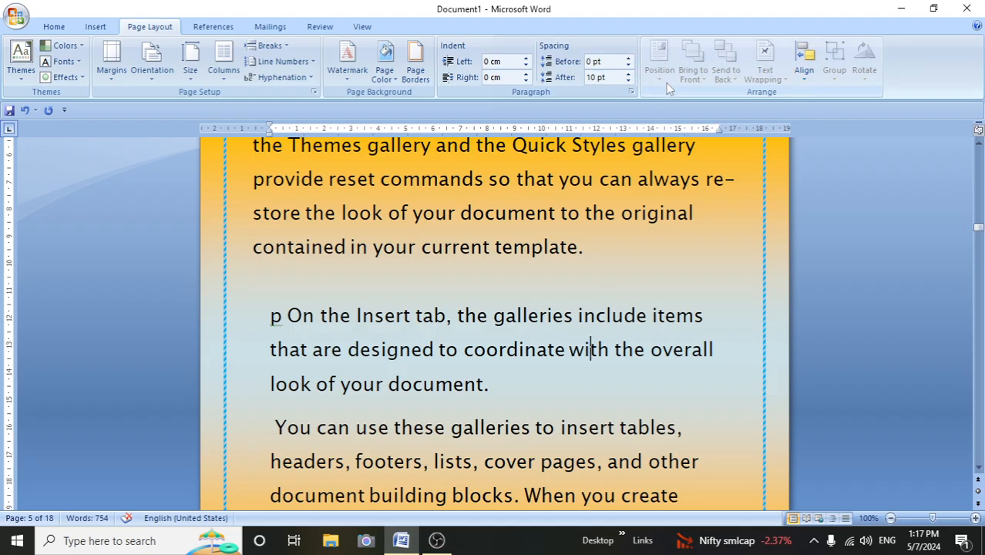
scroll(602, 279, "up", 2)
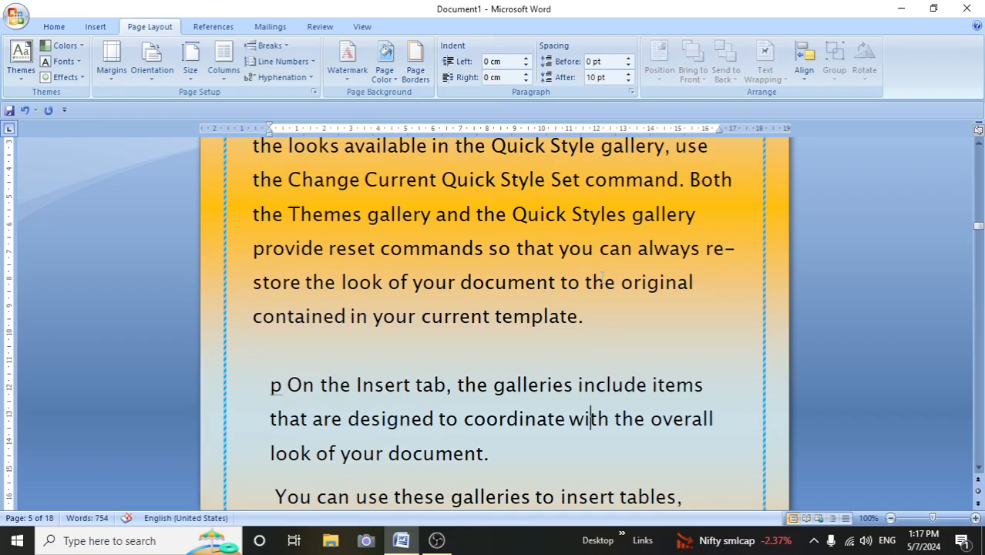
Remove the page background color, leaving the page border settings without changes.
left_click(96, 26)
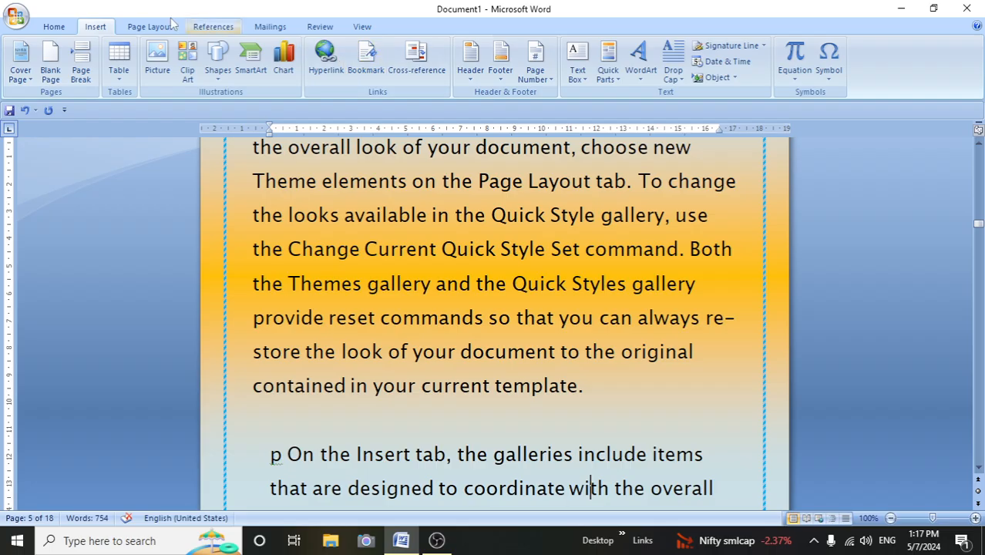
left_click(150, 26)
left_click(415, 60)
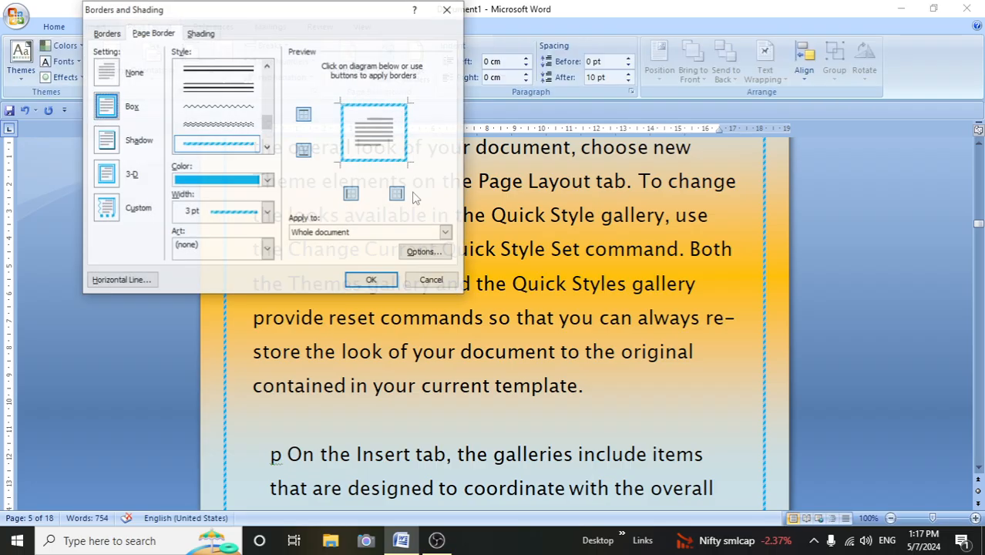
left_click(447, 9)
left_click(384, 62)
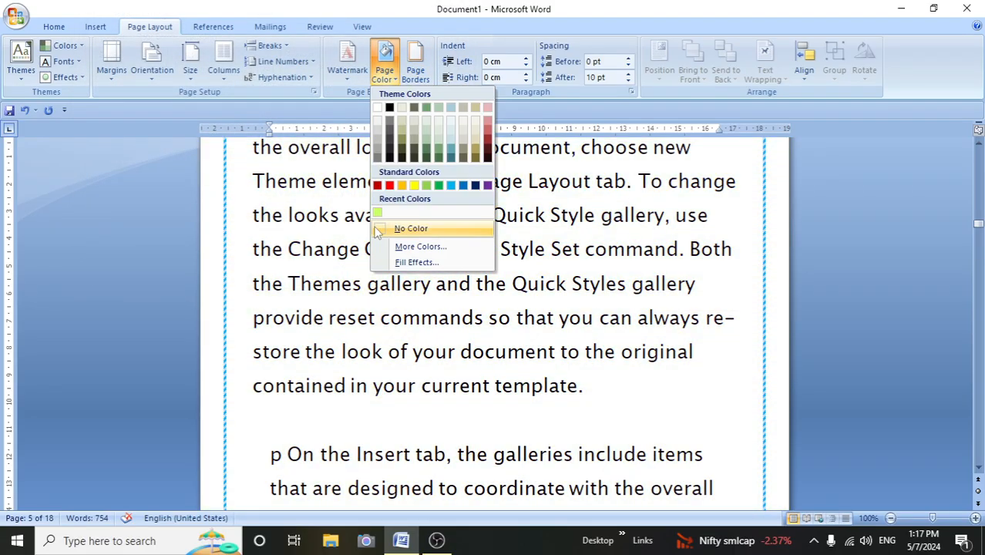
left_click(400, 228)
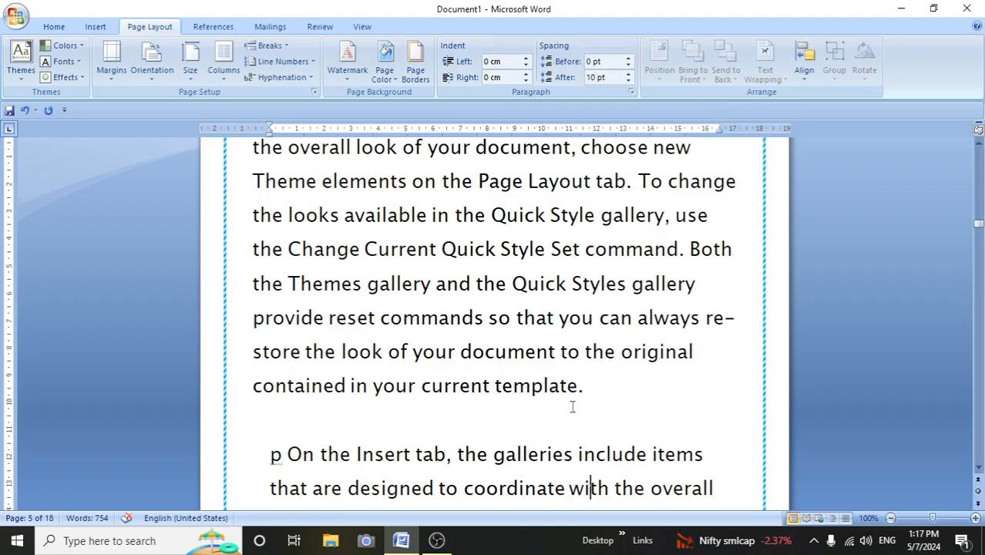
Draw an ellipse about 6.62 cm high and 5.98 cm wide over the "On the Insert tab" paragraph.
left_click(95, 26)
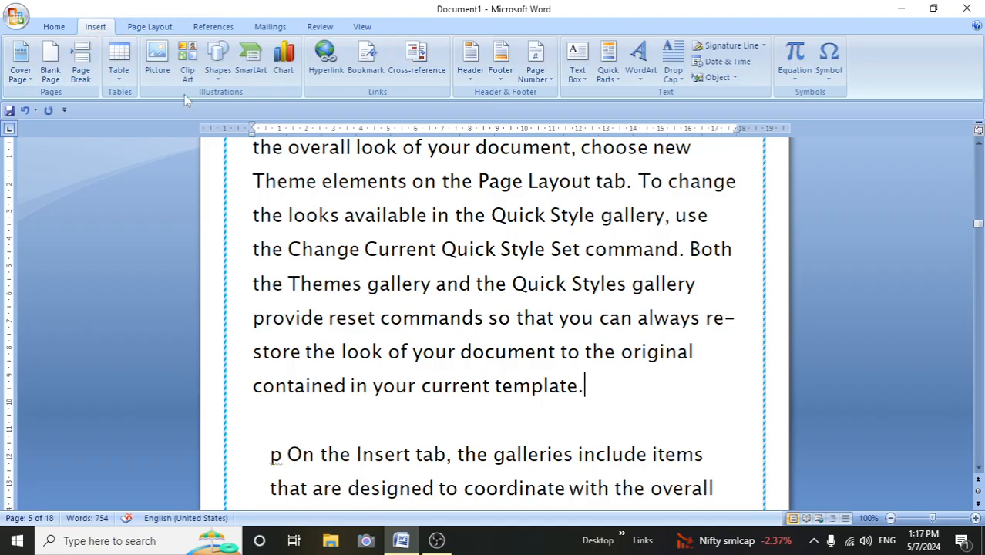
left_click(218, 85)
left_click(269, 113)
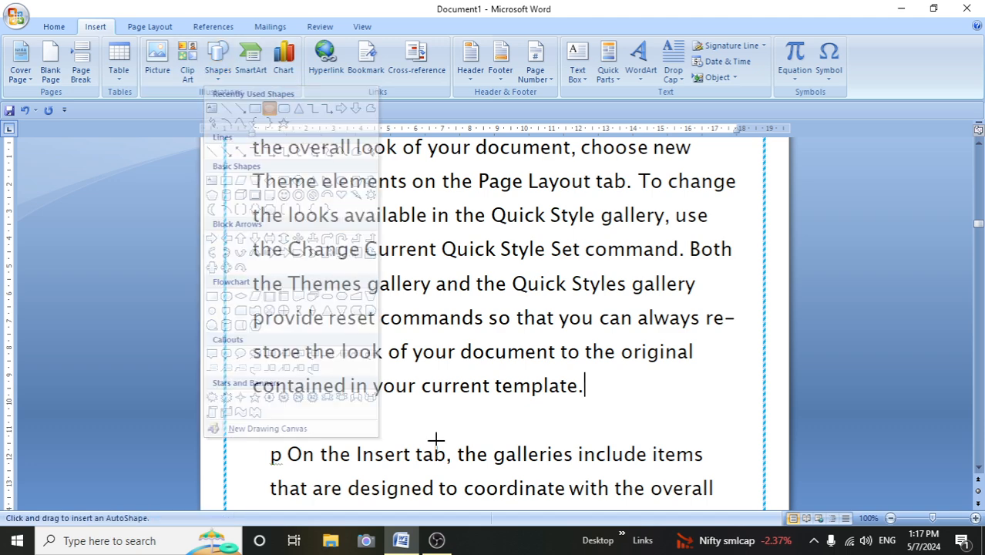
mouse_move(442, 385)
left_mouse_down()
mouse_move(555, 509)
mouse_move(606, 500)
left_mouse_up()
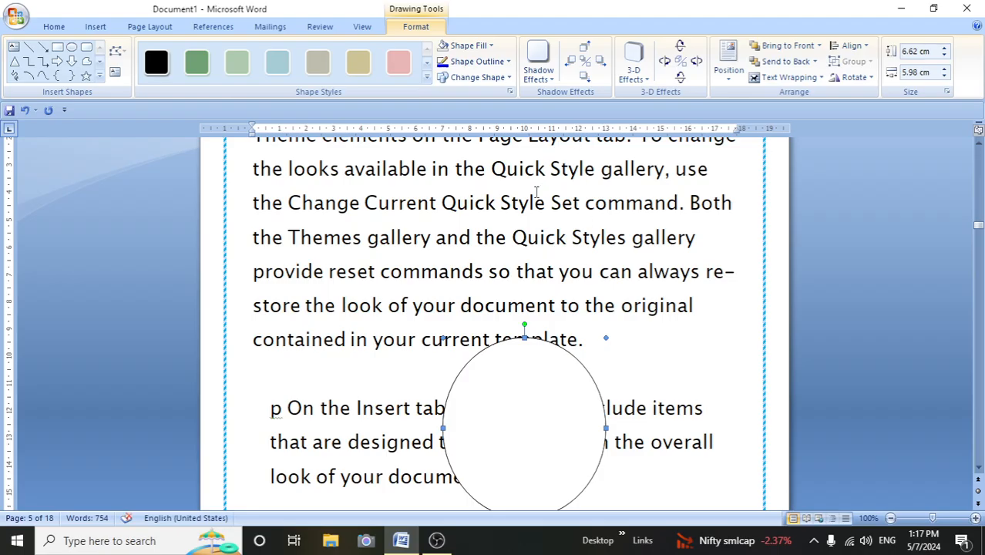
Draw a rectangle about 3.39 cm high and 7.17 cm wide, above and to the left of the ellipse.
left_click(502, 276)
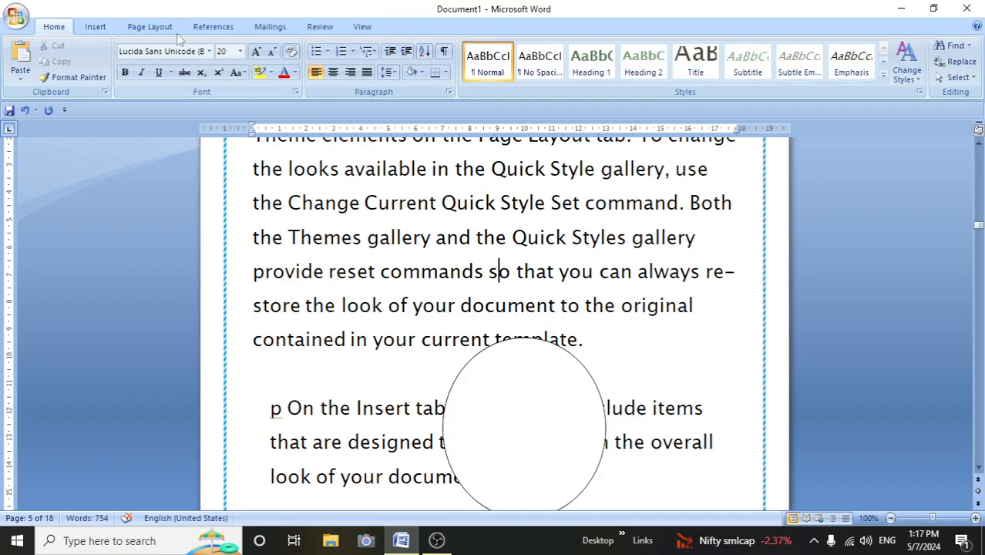
left_click(95, 26)
left_click(226, 76)
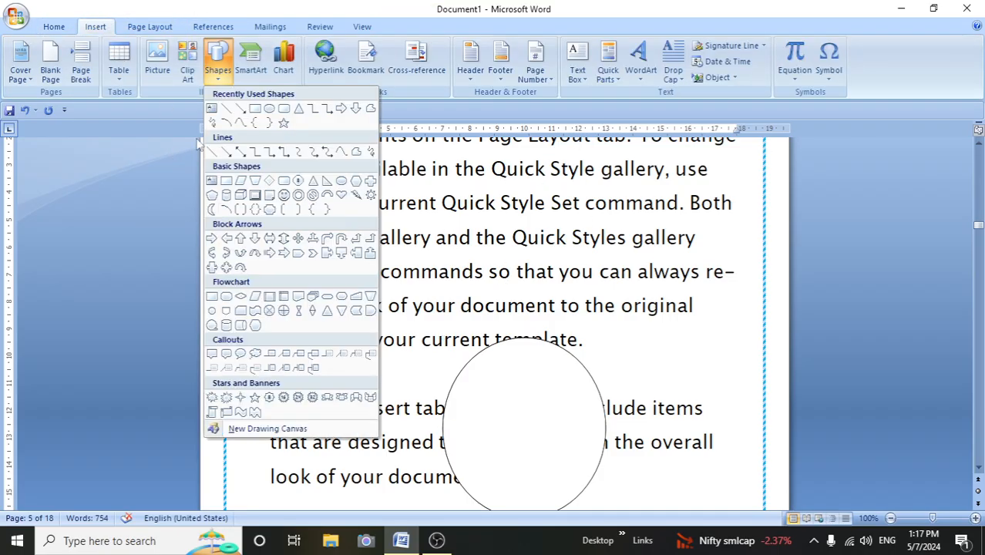
left_click(255, 111)
left_click_drag(249, 301, 446, 391)
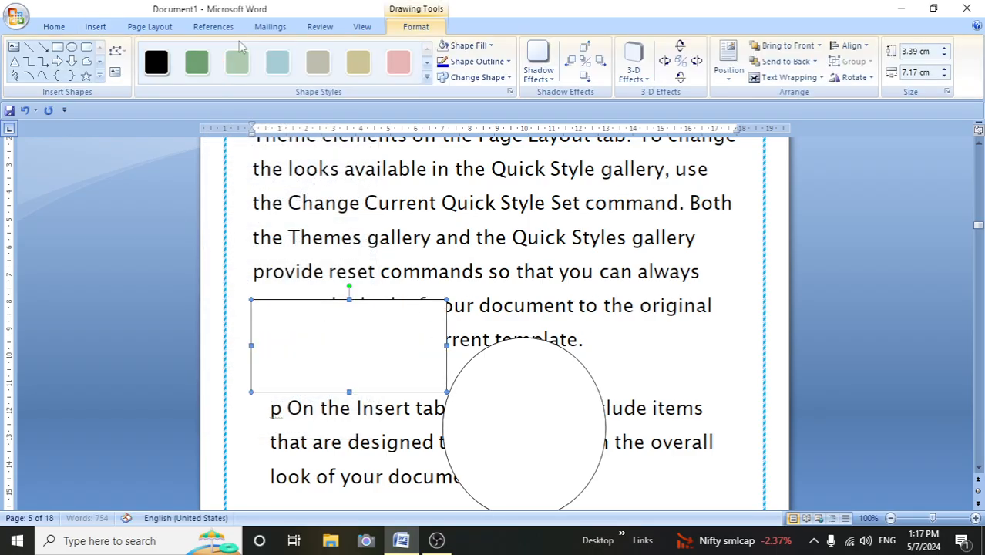
Draw a right arrow about 8.57 by 9.21 cm across both shapes and a five-point star about 3.44 by 5.61 cm above the rectangle.
left_click(58, 61)
mouse_move(379, 207)
left_mouse_down()
mouse_move(509, 344)
mouse_move(632, 441)
left_mouse_up()
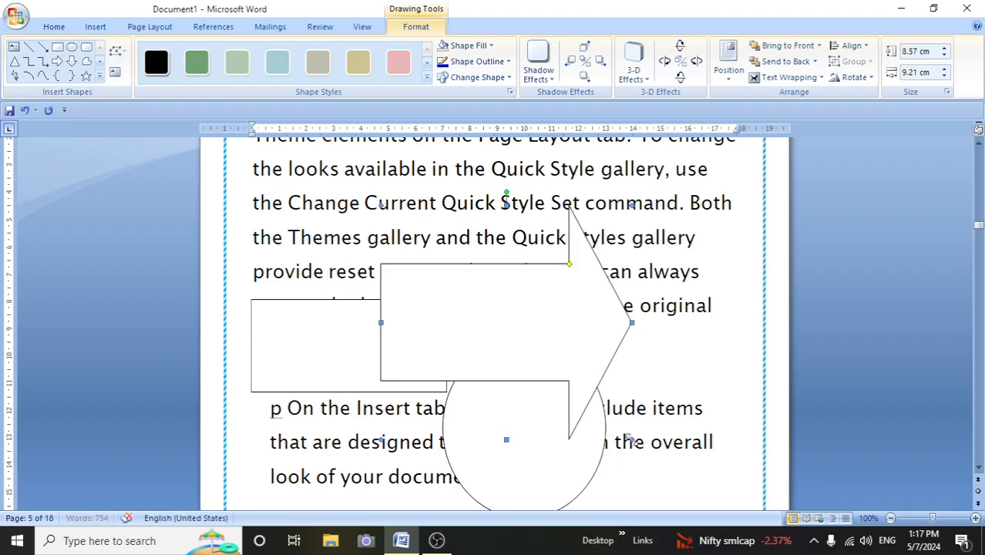
left_click(86, 77)
mouse_move(271, 168)
left_mouse_down()
mouse_move(376, 244)
mouse_move(424, 262)
left_mouse_up()
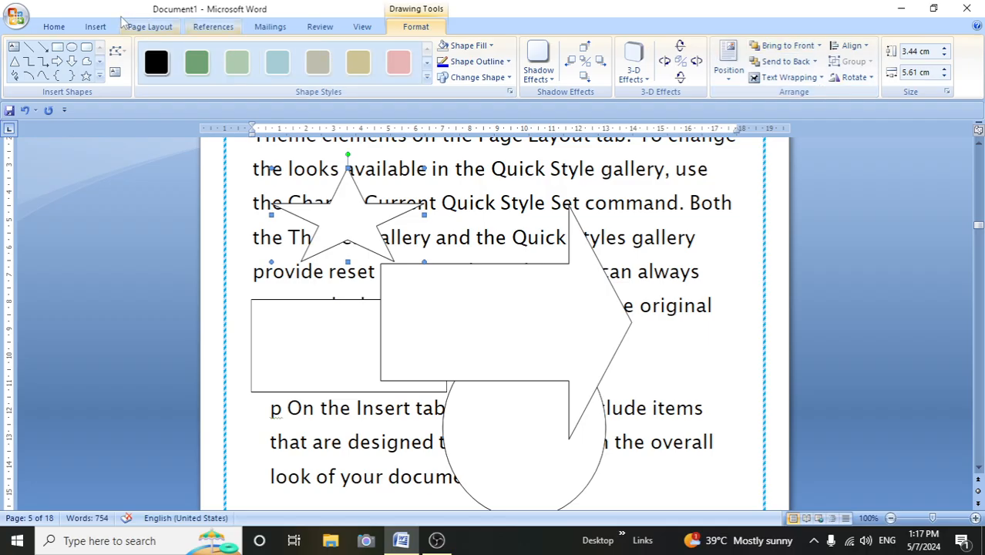
Preview the text-wrapping positions for the arrow without applying any, and move the arrow so it overlaps the ellipse.
left_click(148, 26)
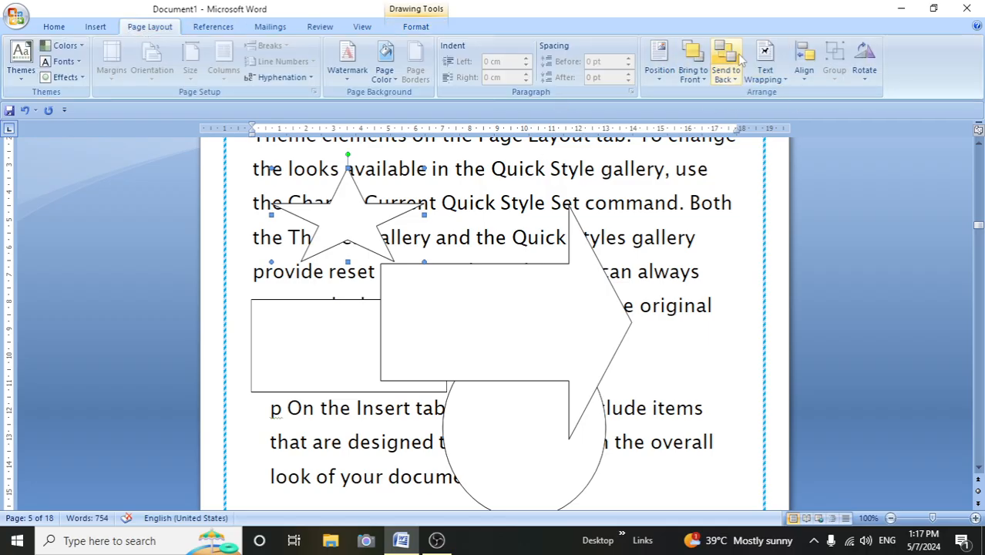
left_click_drag(466, 299, 548, 252)
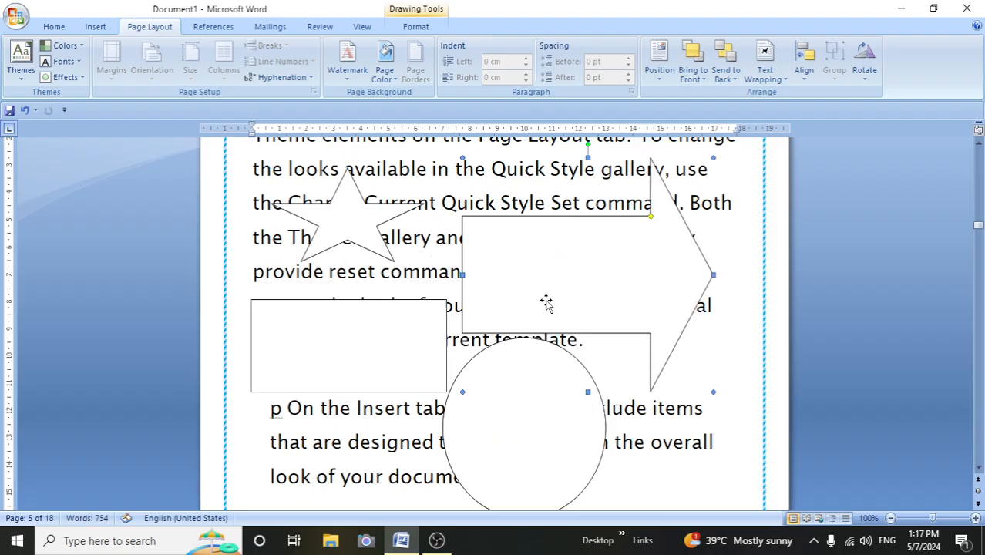
left_click(661, 77)
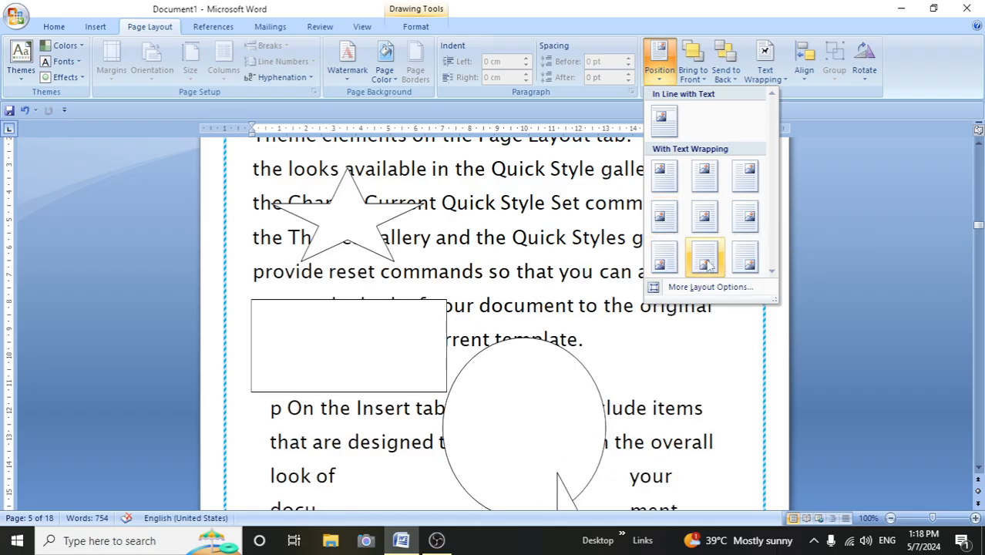
left_click(701, 387)
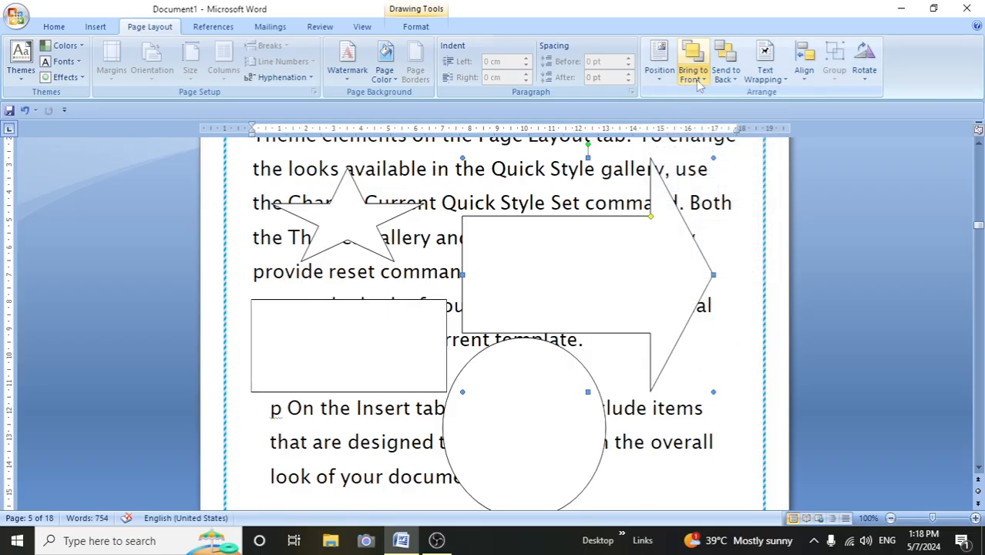
left_click_drag(602, 268, 584, 420)
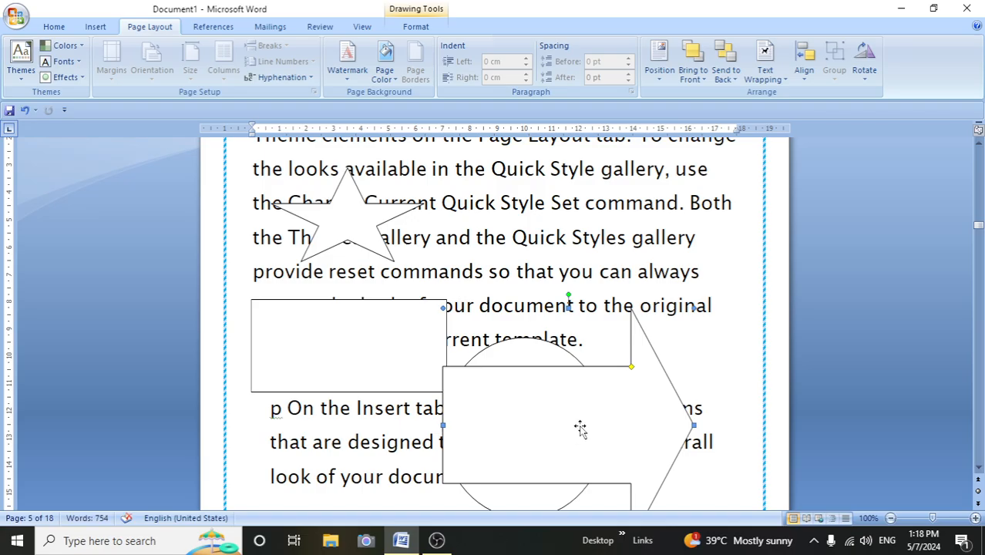
Bring the ellipse to the front of the other shapes.
left_click(515, 349)
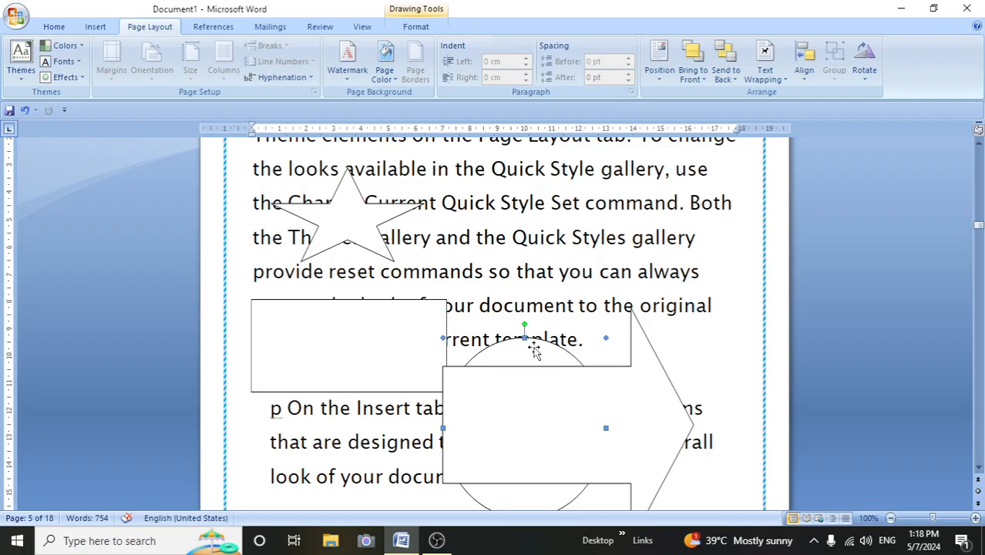
left_click(692, 78)
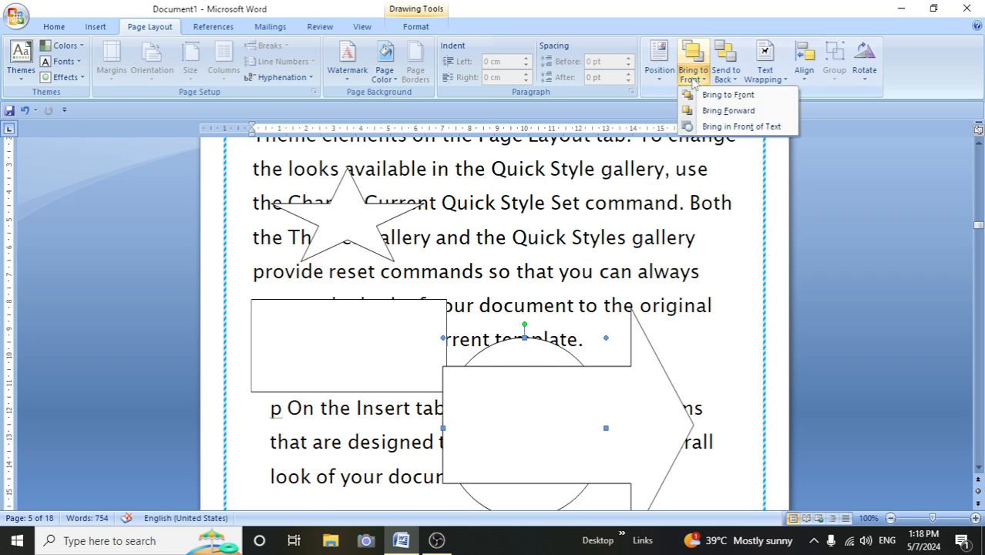
left_click(725, 95)
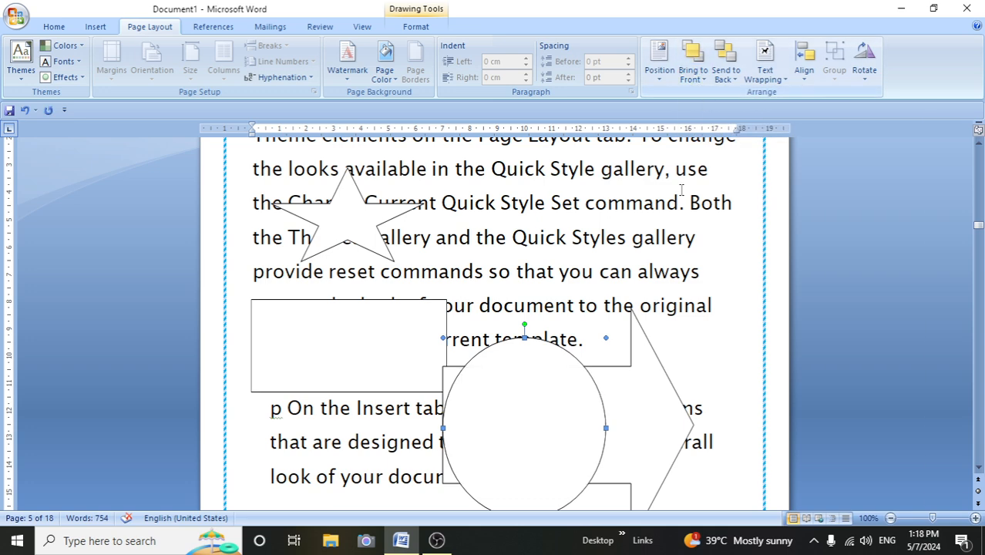
Send the ellipse to the back of the other shapes and behind the text.
left_click(727, 79)
left_click(758, 95)
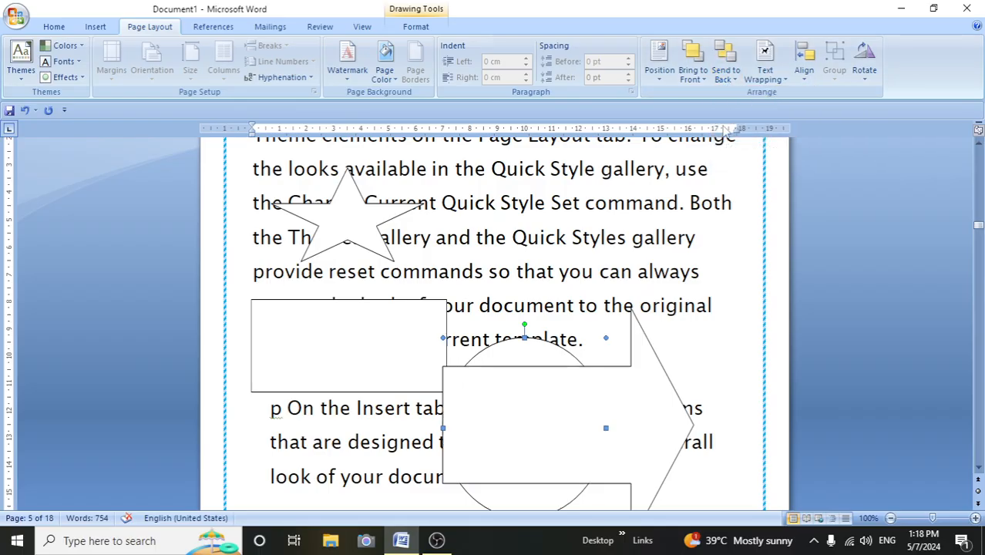
left_click(726, 80)
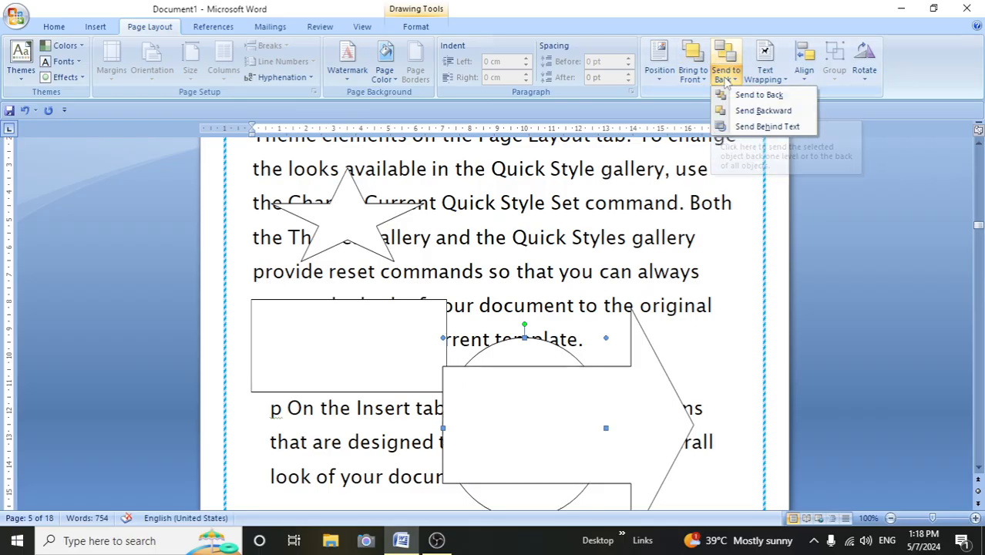
left_click(755, 127)
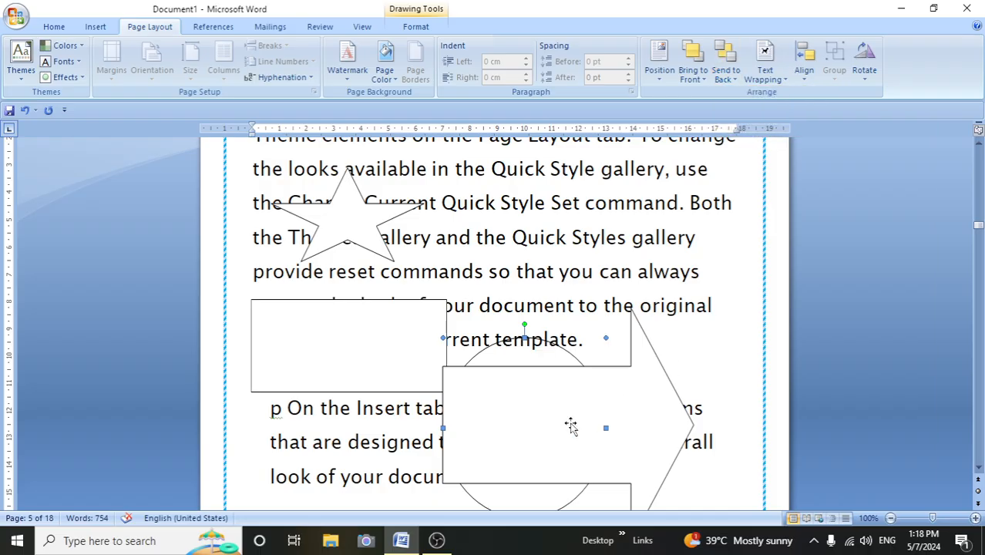
Send the arrow shape behind the text.
left_click(553, 398)
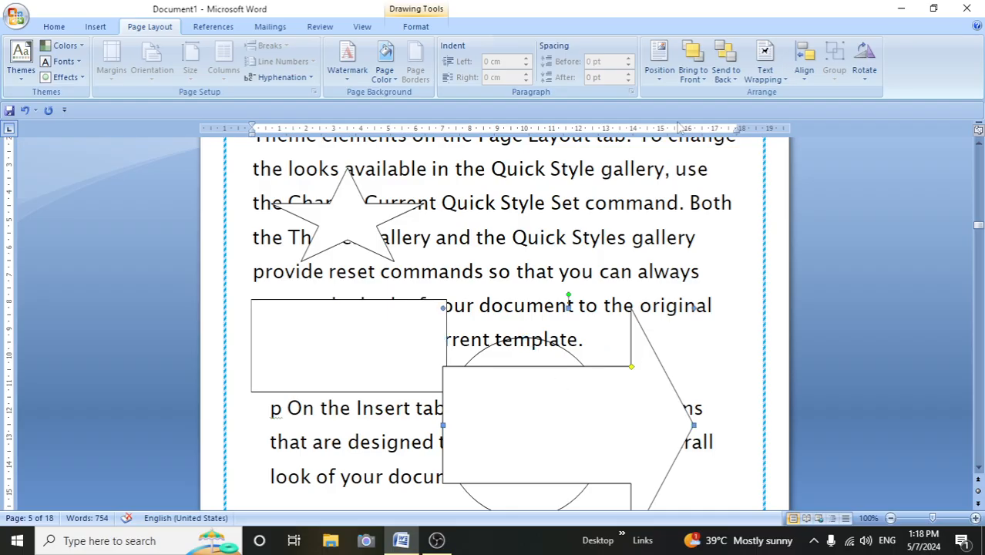
left_click(726, 77)
left_click(763, 127)
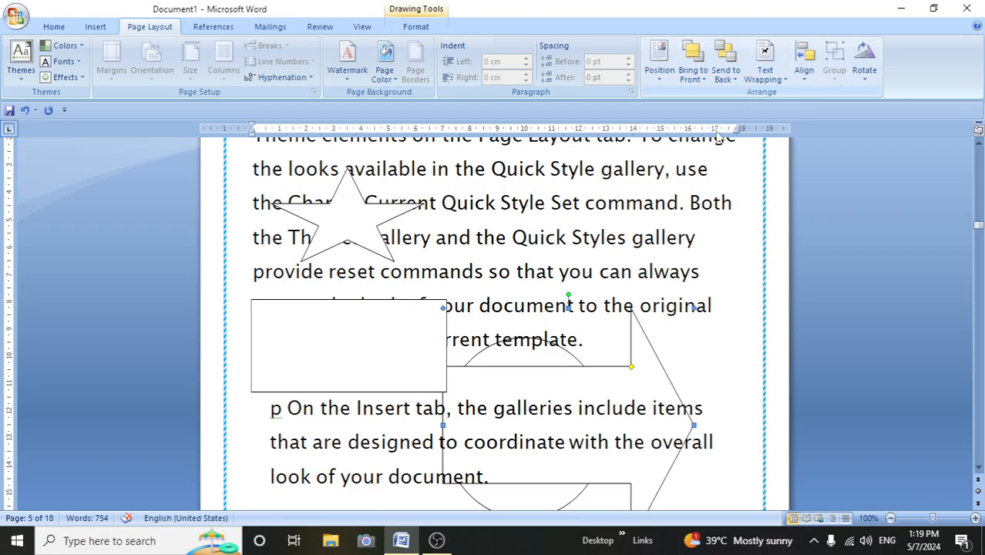
Insert WordArt reading "gyhfvg x" in the third, arched black style and move it onto the rectangle.
left_click(96, 27)
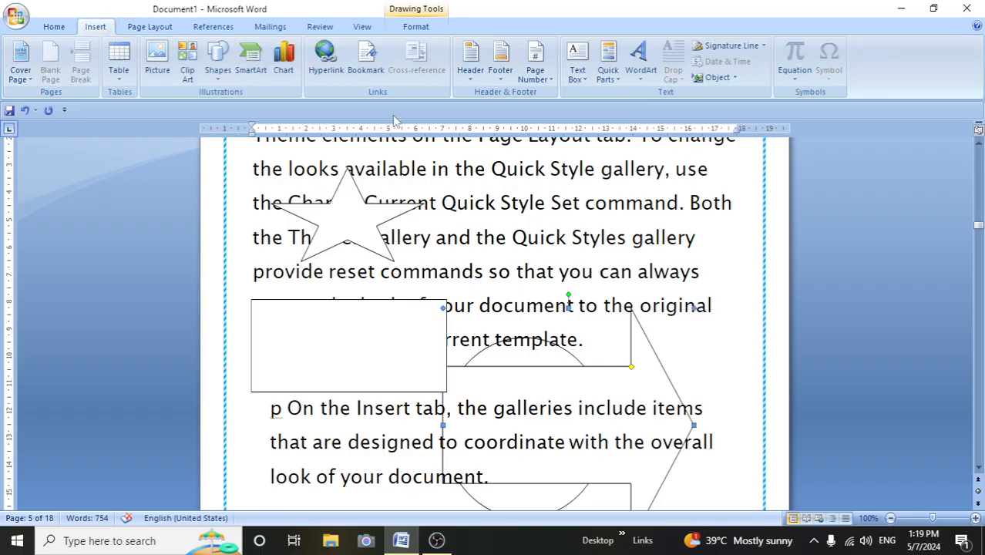
left_click(641, 73)
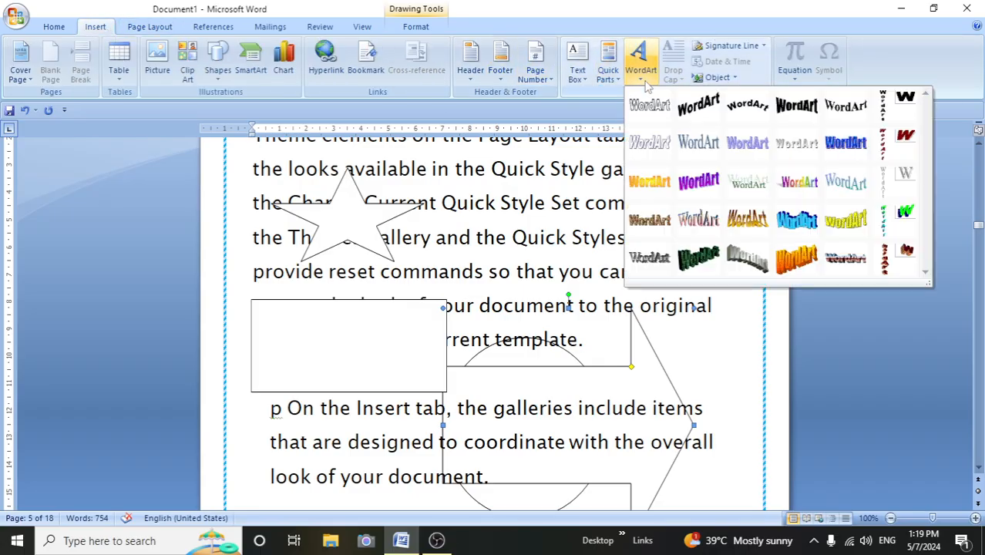
left_click(746, 106)
key("BackSpace")
type("gyhfvg x")
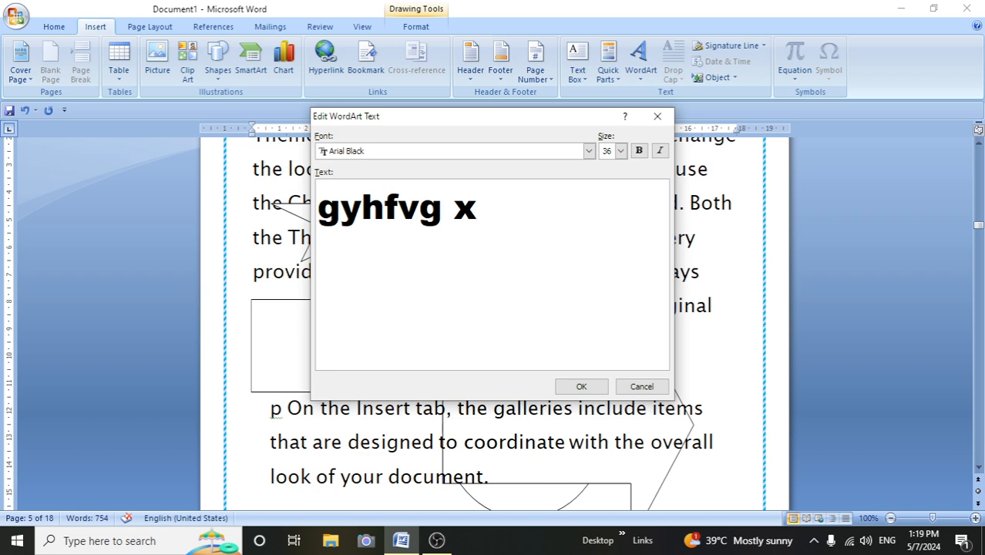
left_click(580, 386)
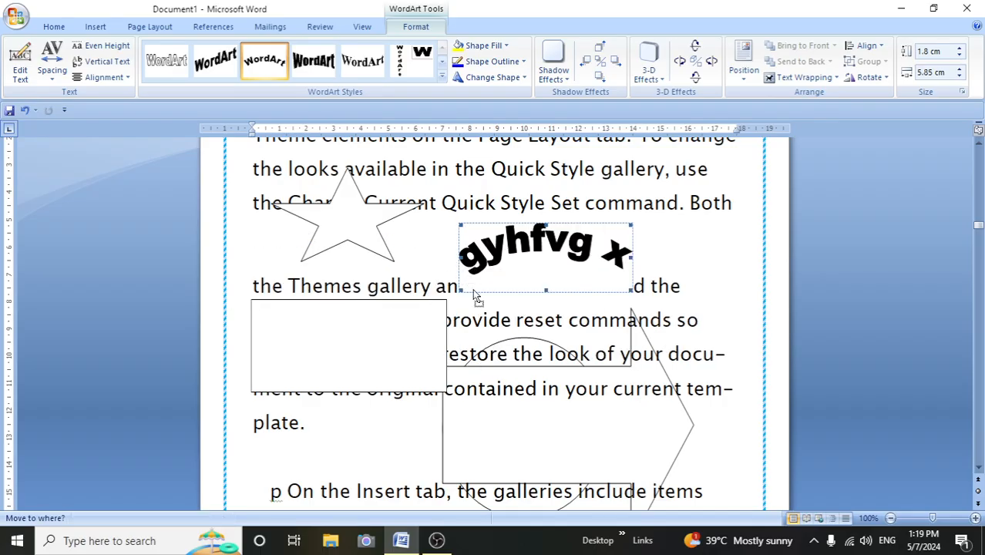
left_click_drag(475, 270, 431, 314)
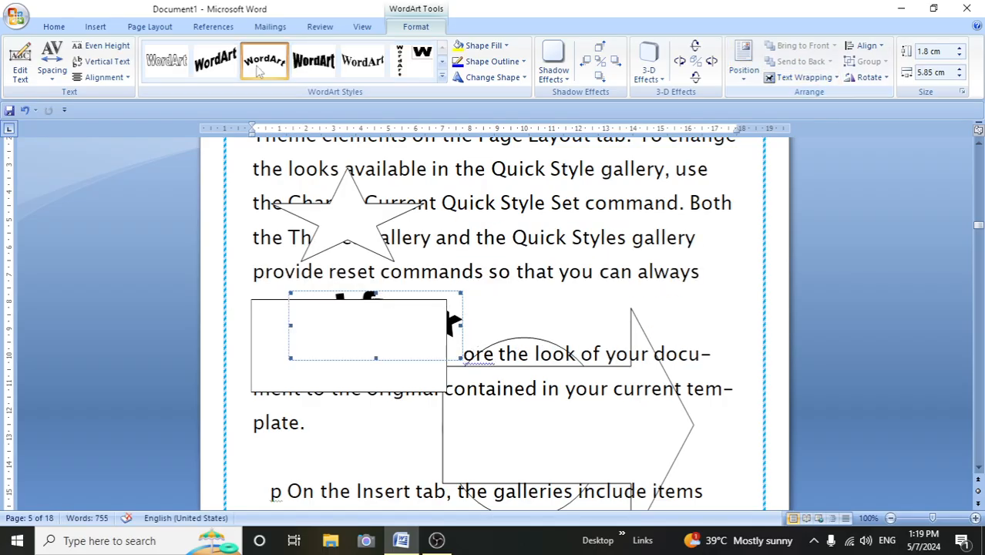
Set the WordArt's text wrapping to In Front of Text and move it off the rectangle onto the paragraph beside the star.
left_click(150, 26)
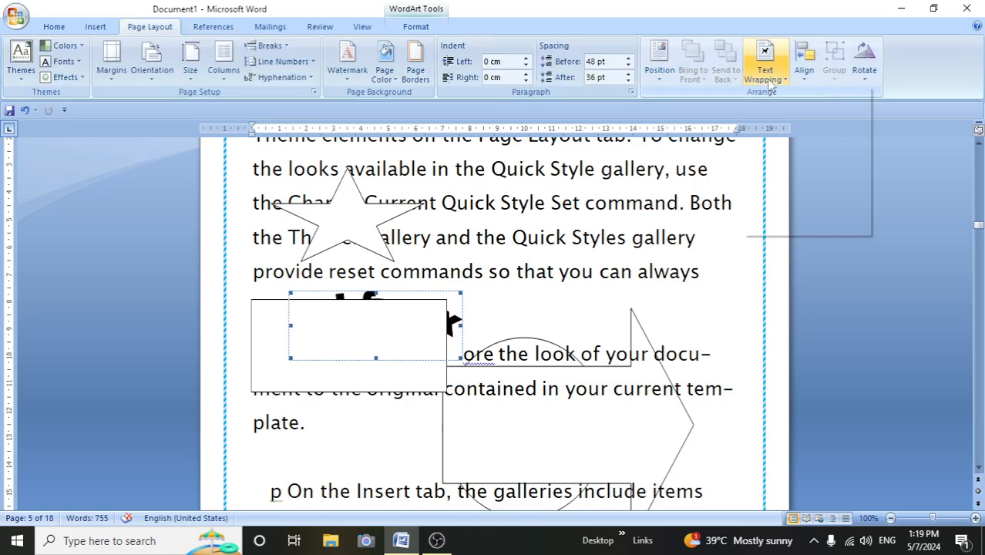
left_click(766, 77)
left_click(782, 159)
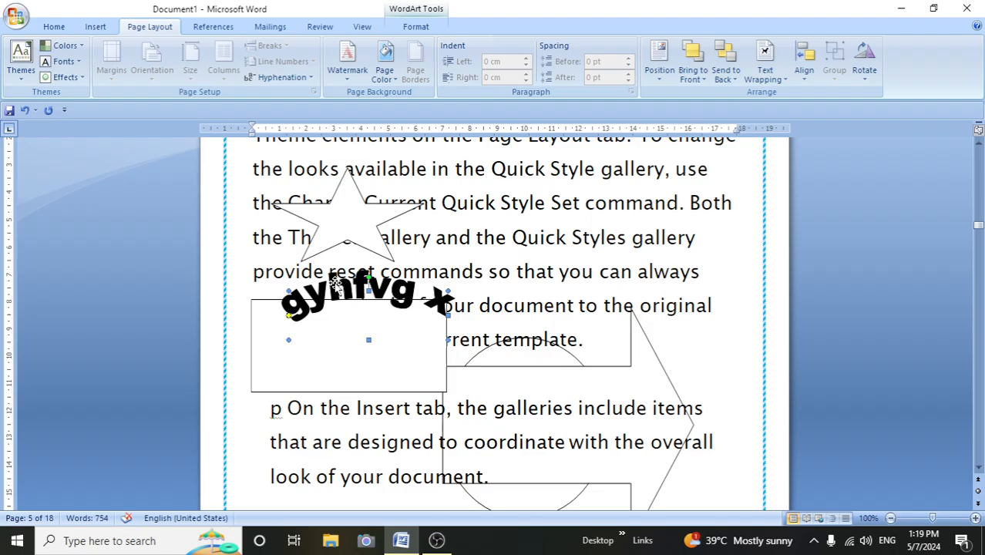
left_click_drag(400, 255, 649, 260)
left_click_drag(592, 249, 545, 221)
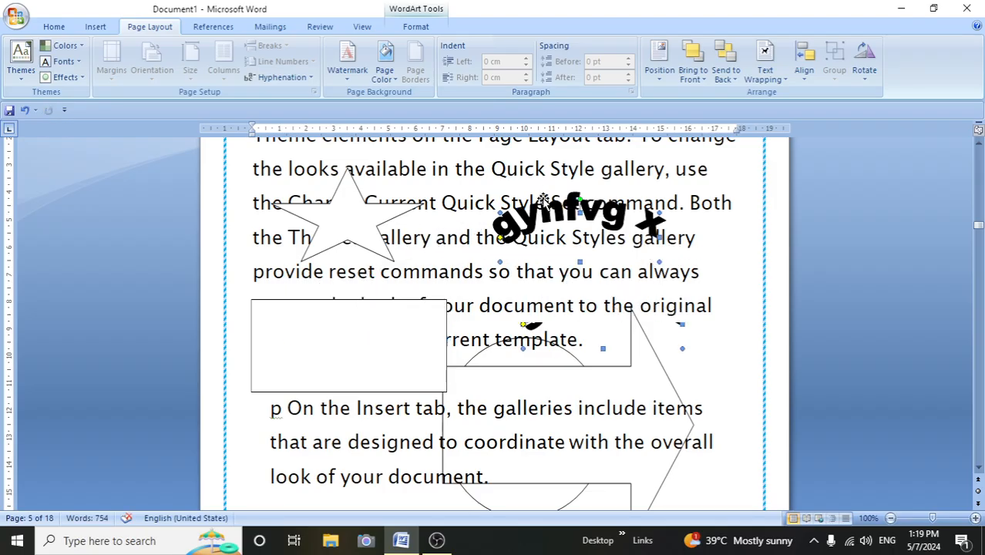
Set the WordArt's text wrapping to Tight and move it down within the paragraph, next to the "gallery provide" line.
left_click(764, 65)
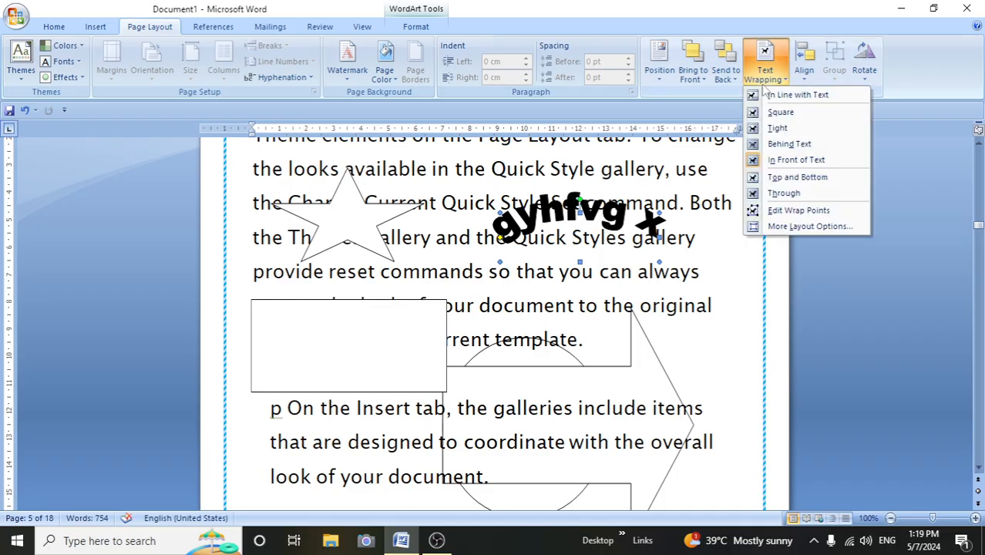
left_click(774, 133)
left_click_drag(555, 218, 518, 284)
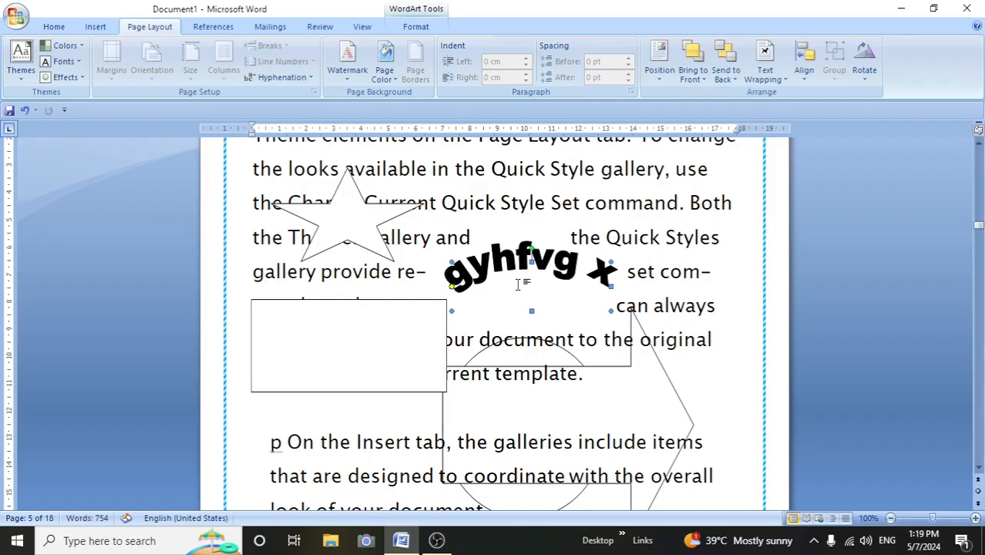
Try the Behind Text wrapping on the WordArt, then undo it.
left_click(764, 68)
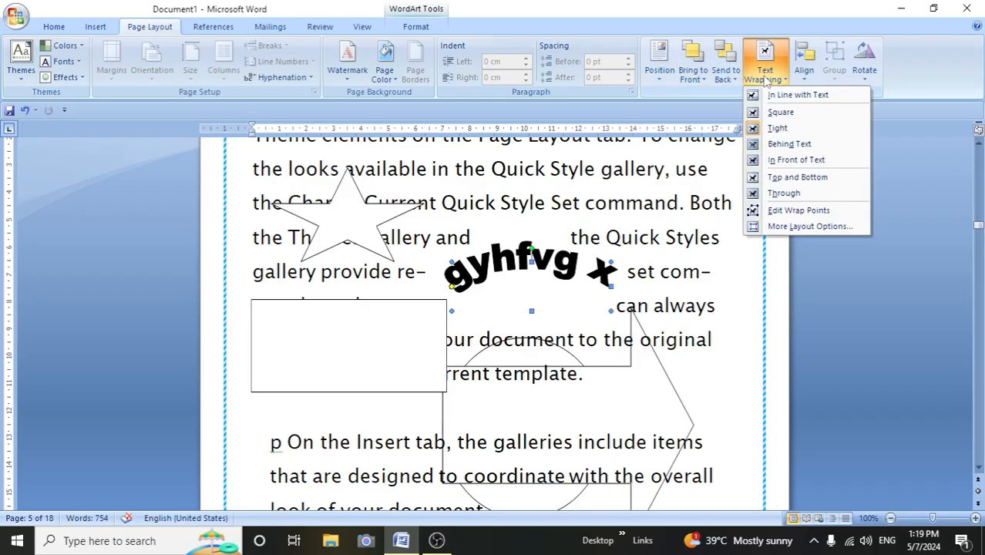
left_click(787, 145)
left_click_drag(512, 265, 563, 189)
left_click(537, 272)
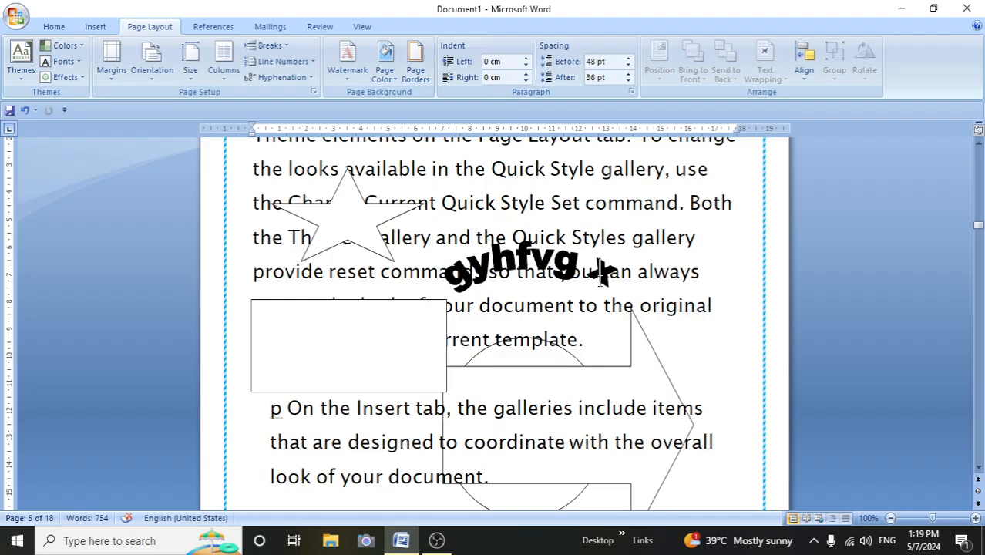
left_click(587, 305)
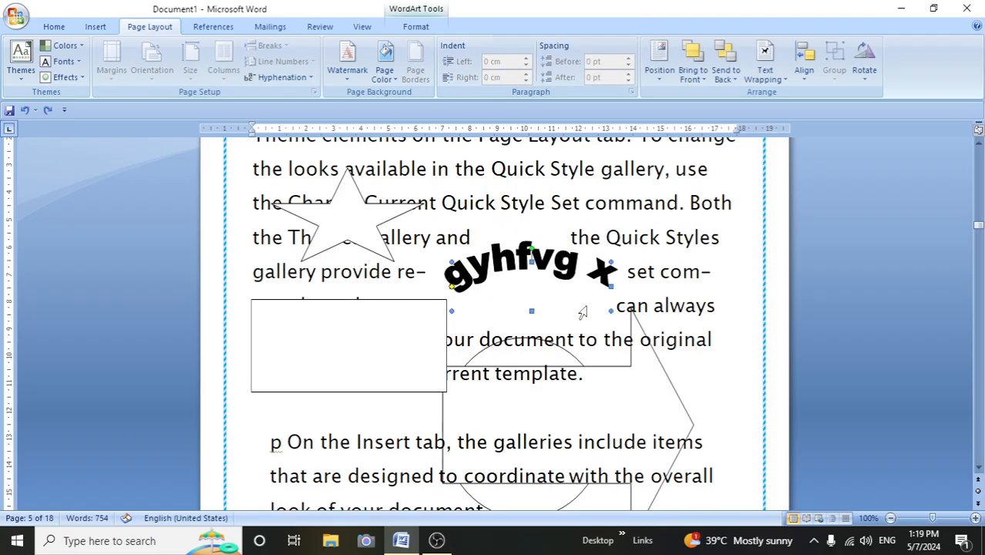
Set the WordArt's text wrapping to In Front of Text and shift it slightly down across the paragraph.
left_click(765, 70)
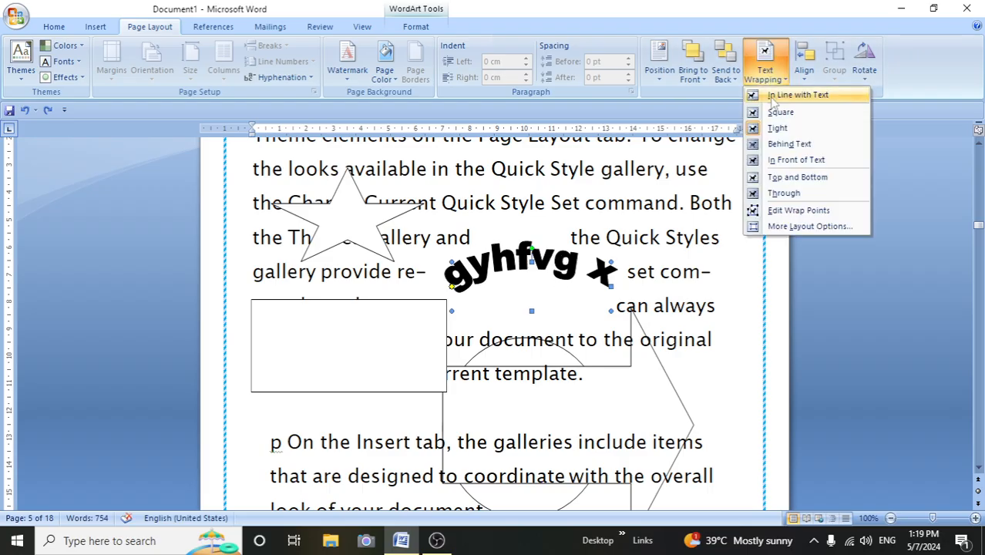
left_click(797, 159)
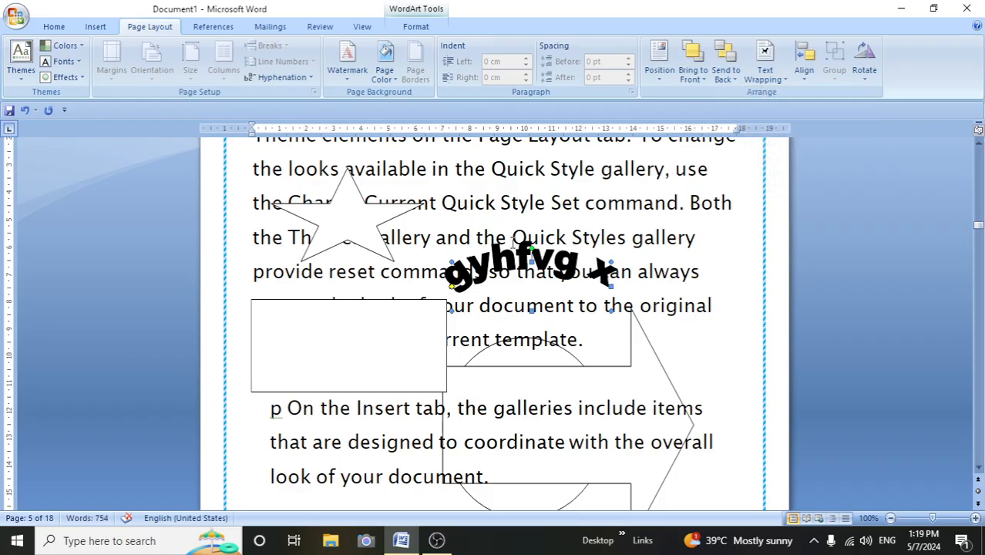
left_click_drag(547, 190, 596, 285)
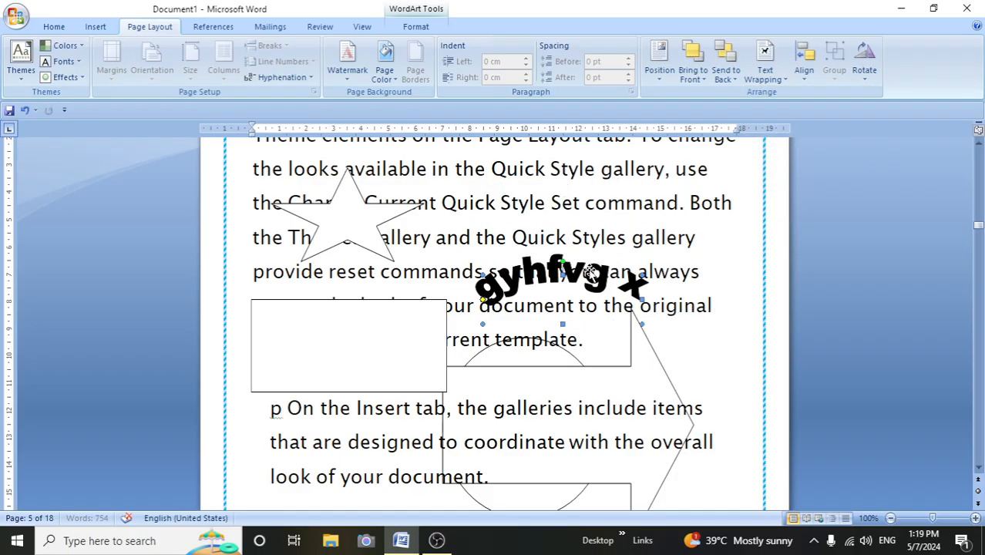
left_click(786, 80)
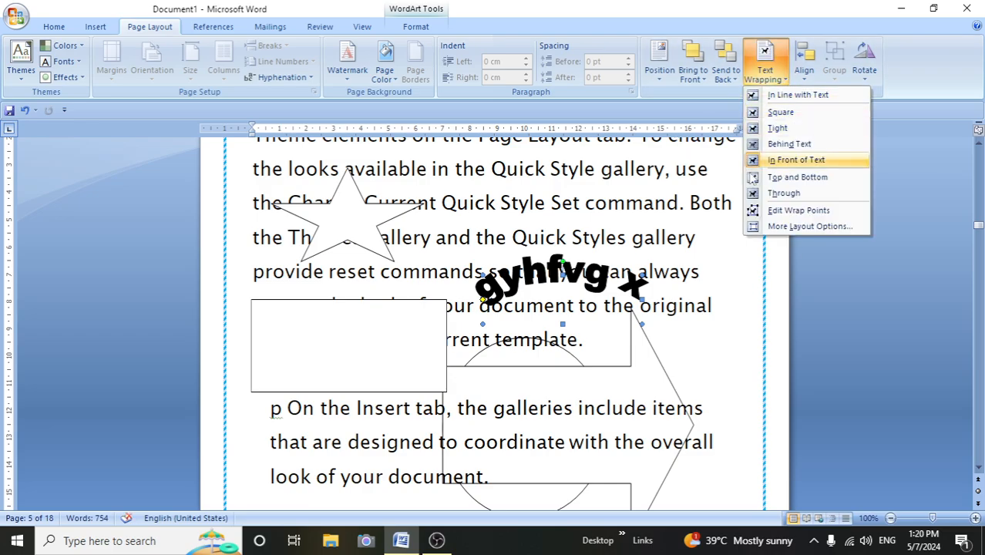
left_click(721, 378)
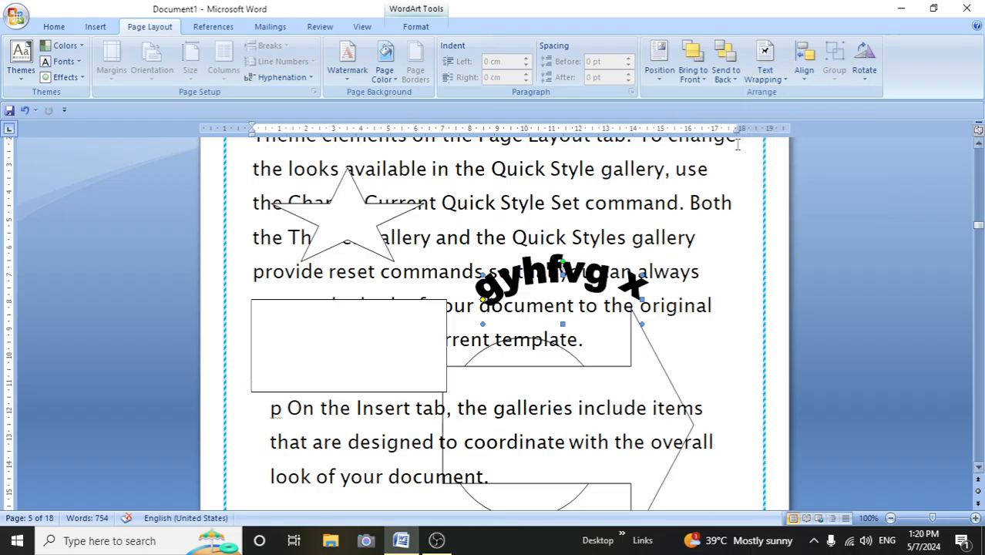
left_click(804, 81)
left_click(673, 469)
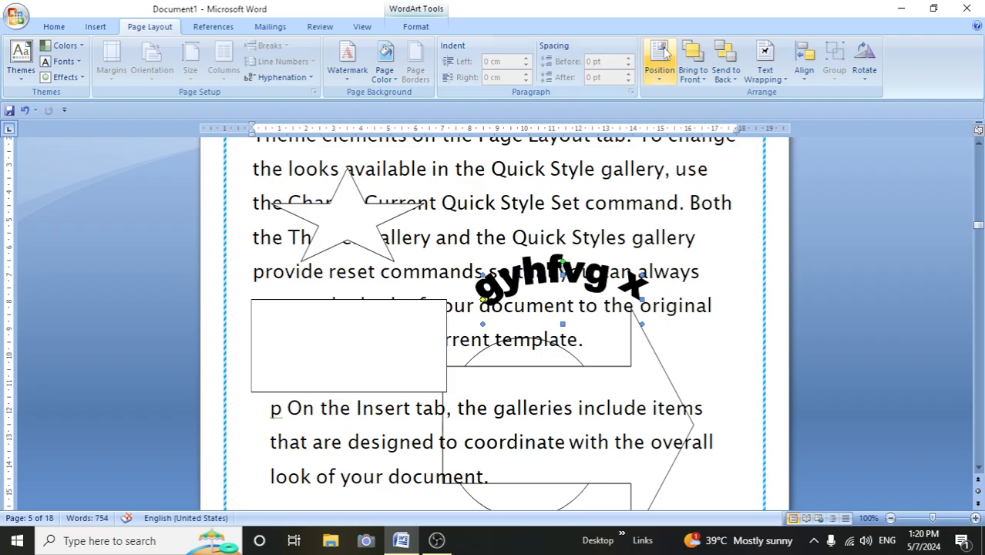
Move the rectangle up to the middle of the paragraph and place the star on top of it.
left_click(416, 335)
left_click_drag(416, 335, 531, 182)
left_click_drag(347, 218, 464, 174)
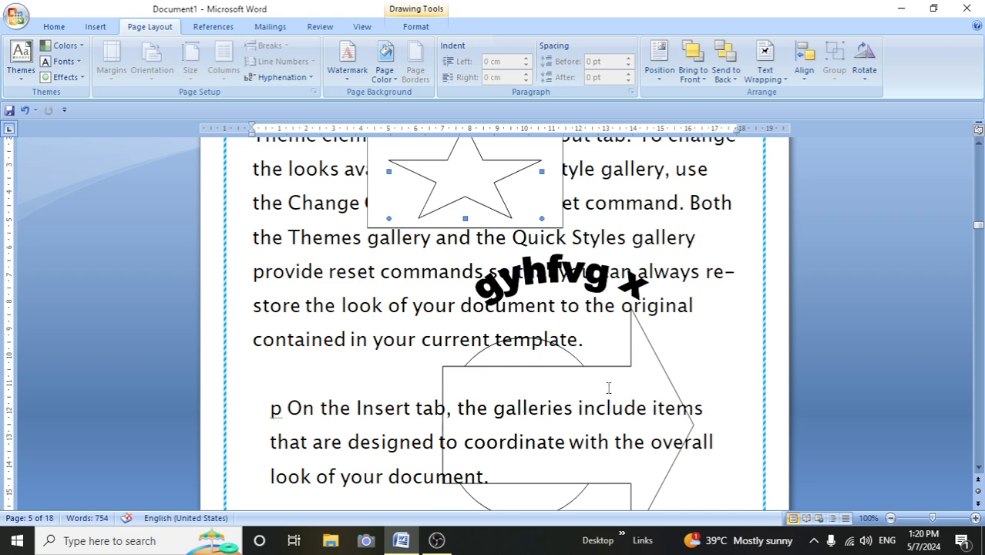
Make the rectangle taller and narrower, and enlarge the star in height and width so it nearly fills the rectangle.
scroll(608, 388, "up", 3)
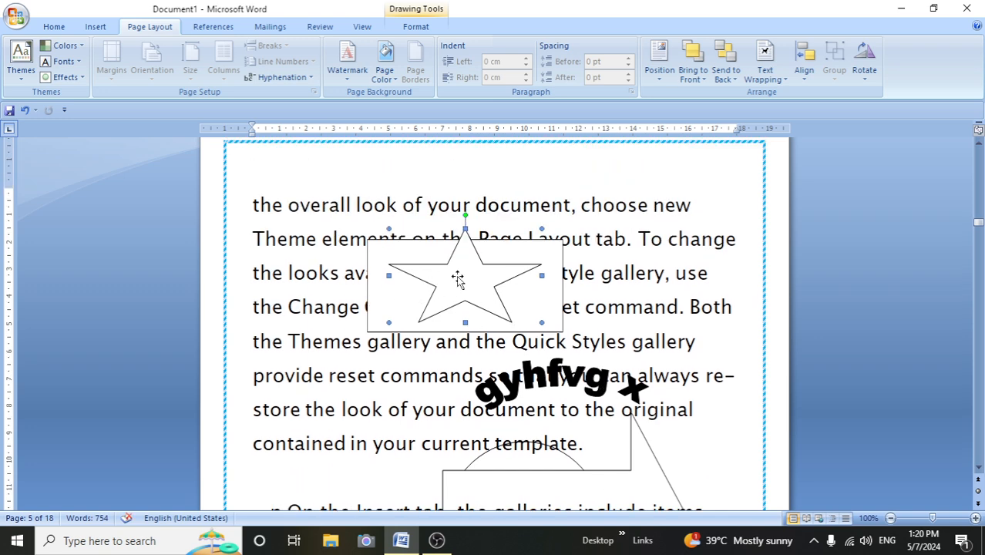
left_click(385, 246)
left_click_drag(366, 240, 384, 191)
left_click(469, 276)
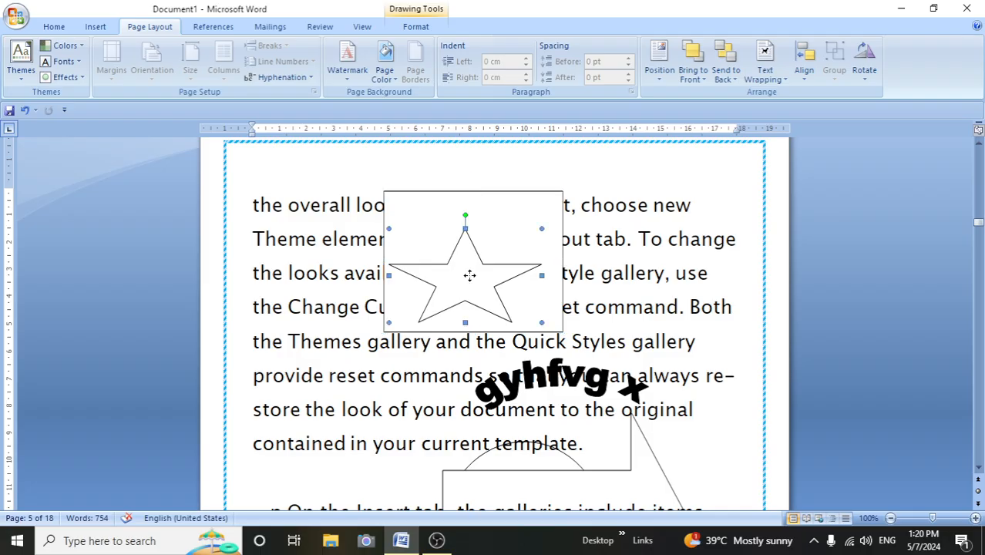
left_click_drag(464, 225, 466, 191)
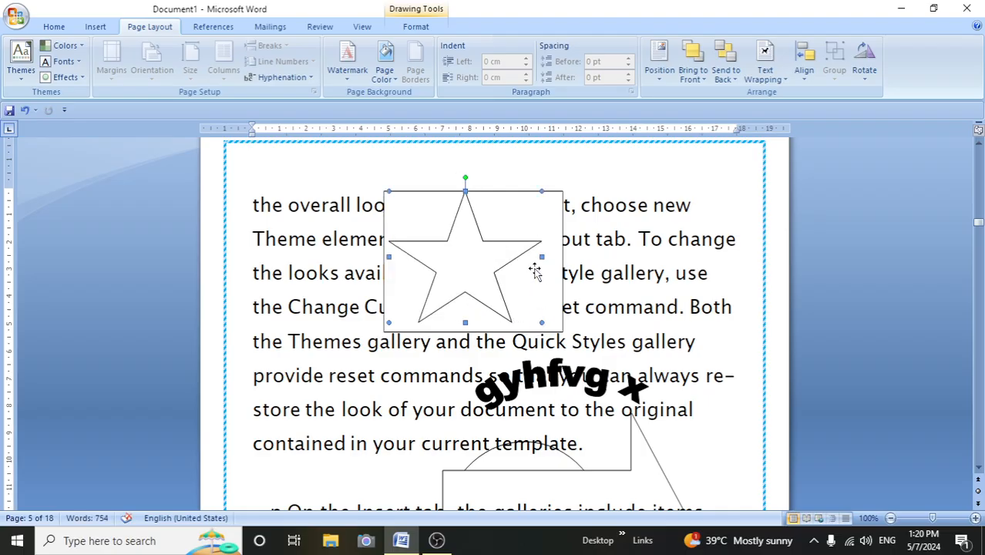
left_click_drag(551, 254, 565, 255)
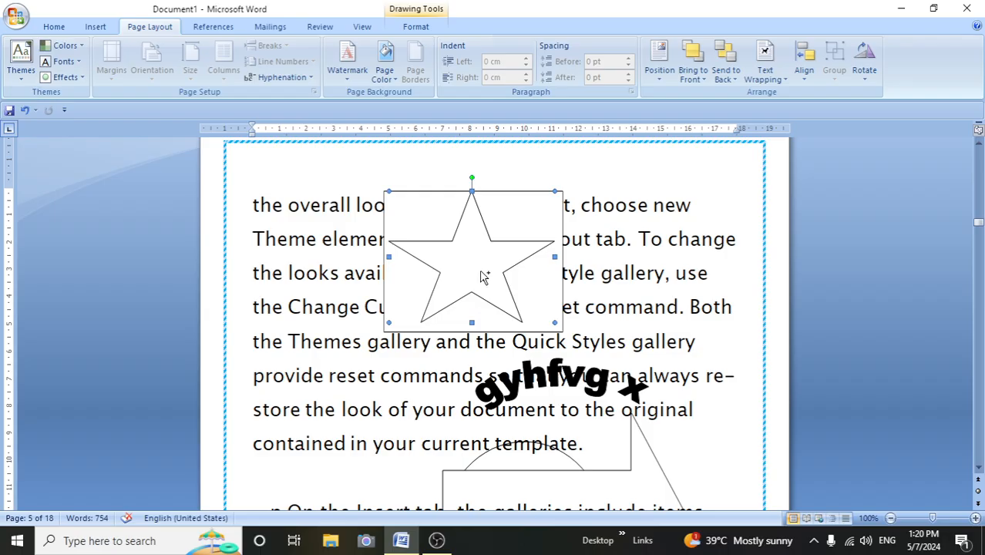
Align the star and the rectangle to each other with Align Center and Align Middle.
left_click(446, 333, "shift")
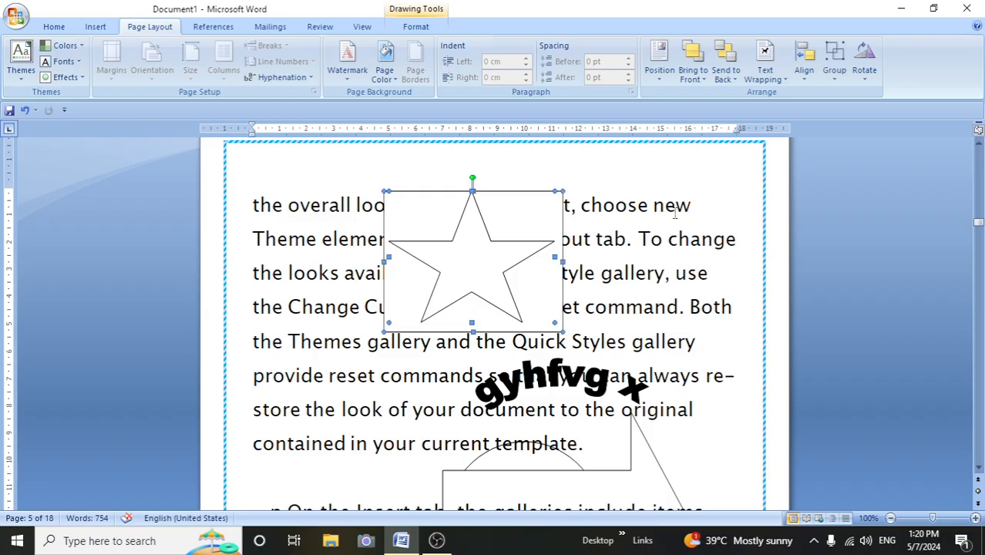
left_click(813, 81)
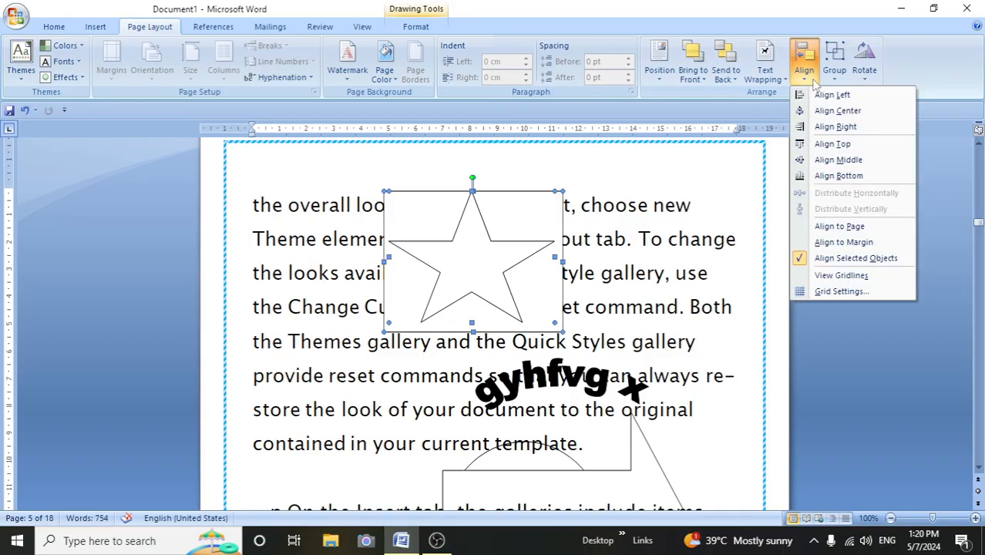
left_click(827, 114)
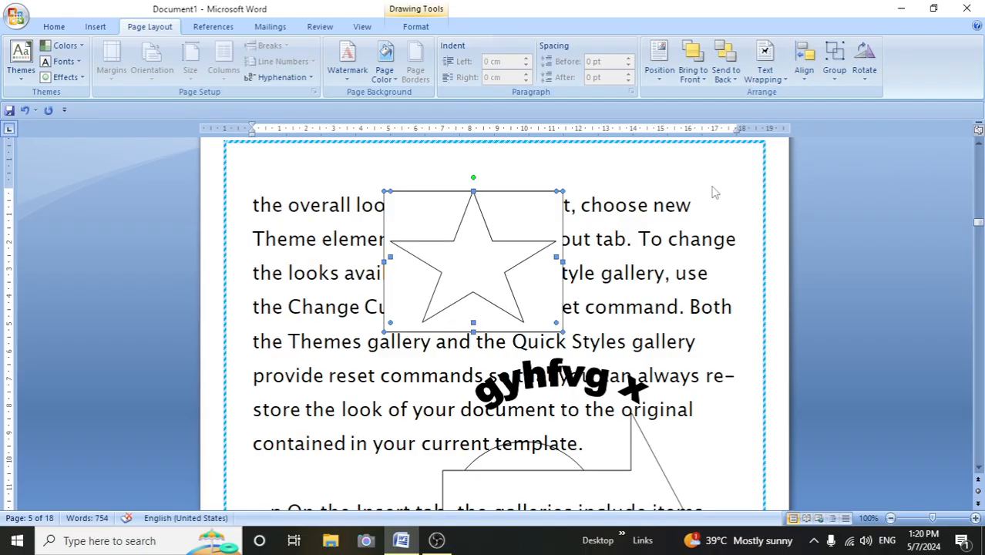
left_click(773, 80)
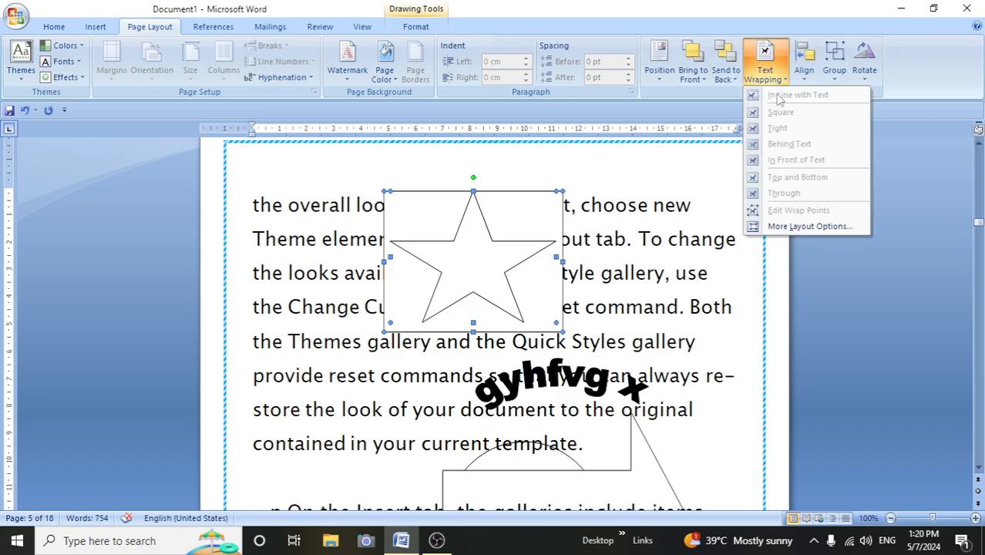
left_click(809, 75)
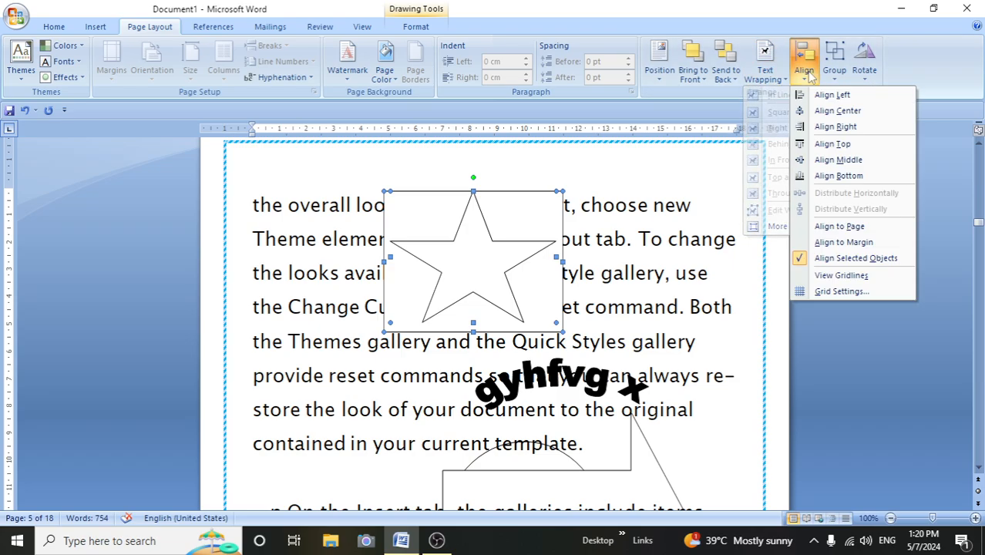
left_click(837, 160)
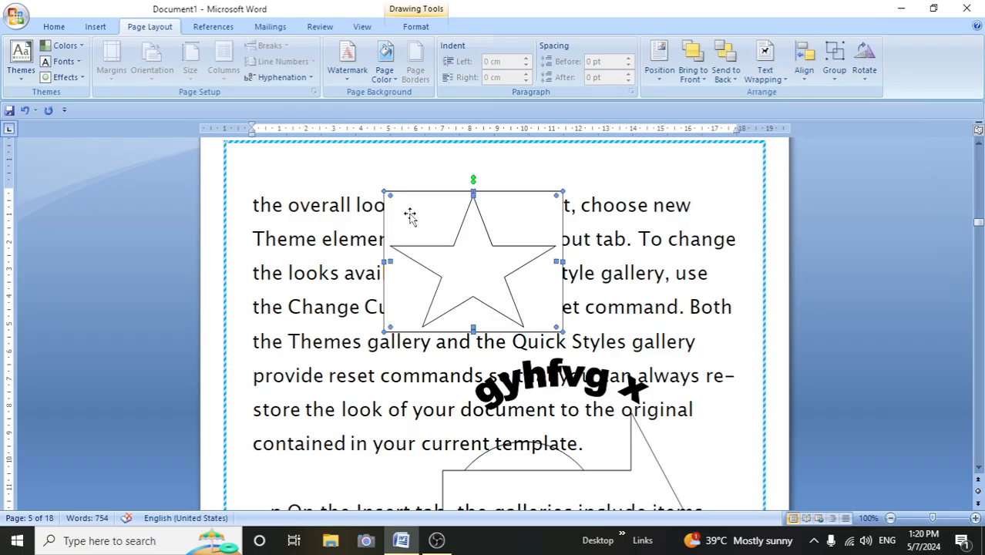
left_click(439, 401)
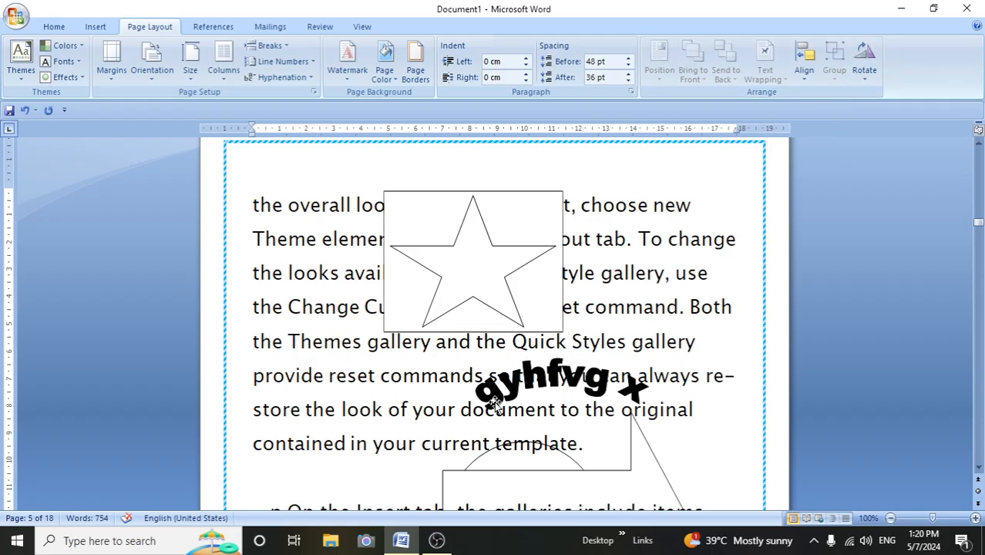
Group the star and the rectangle and move the group slightly down and to the right.
left_click(487, 331)
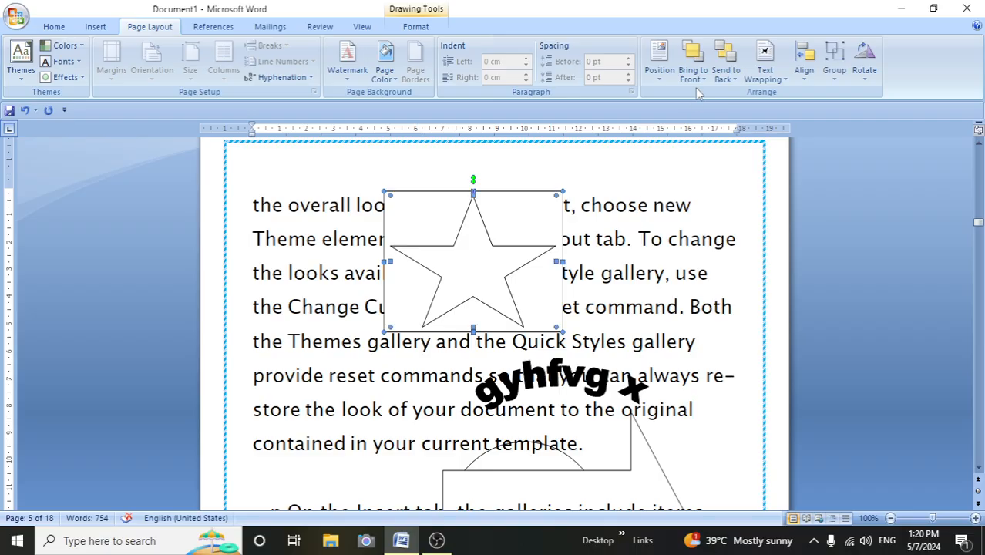
left_click(833, 75)
left_click(835, 100)
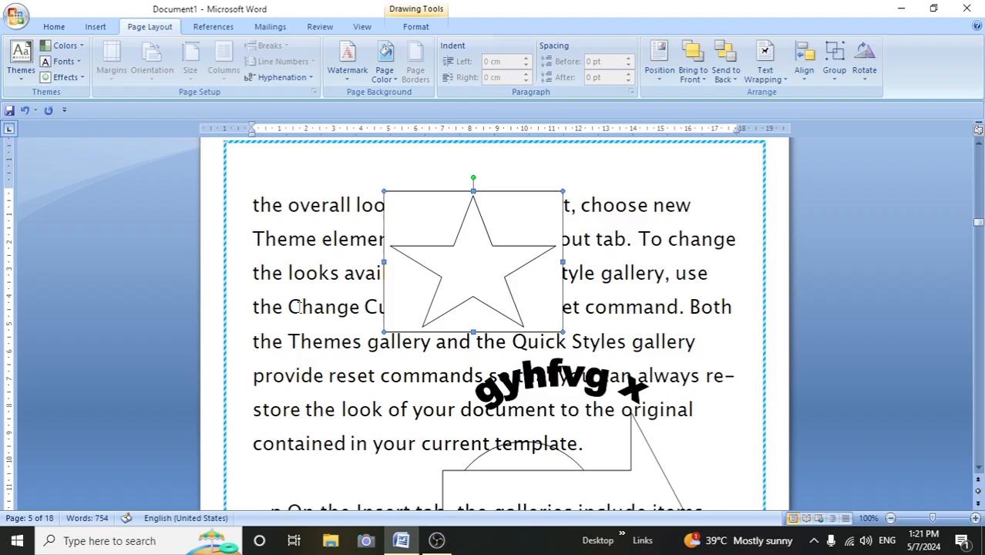
left_click_drag(449, 281, 481, 285)
Ungroup the star and rectangle, and move the star alone so it extends past the rectangle's left edge.
left_click(833, 61)
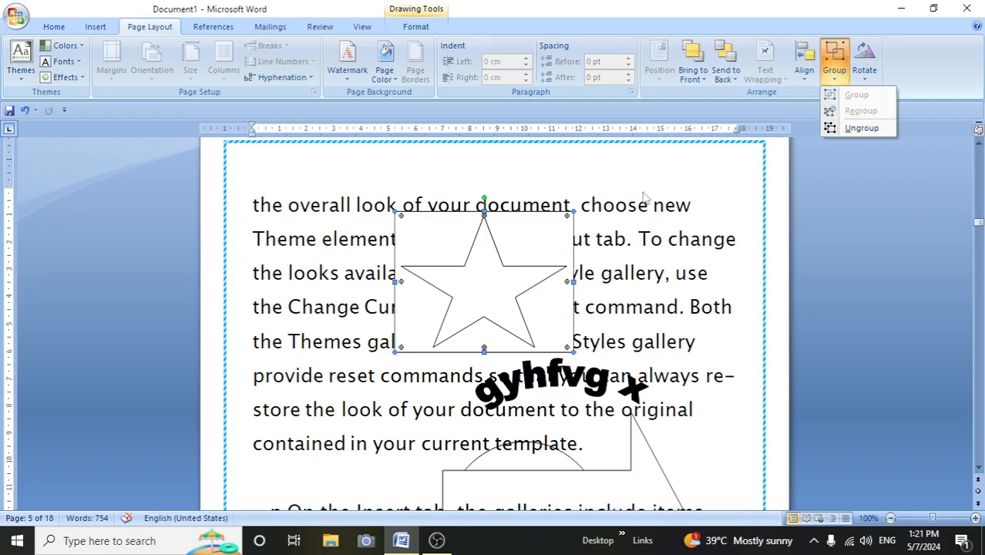
left_click(854, 128)
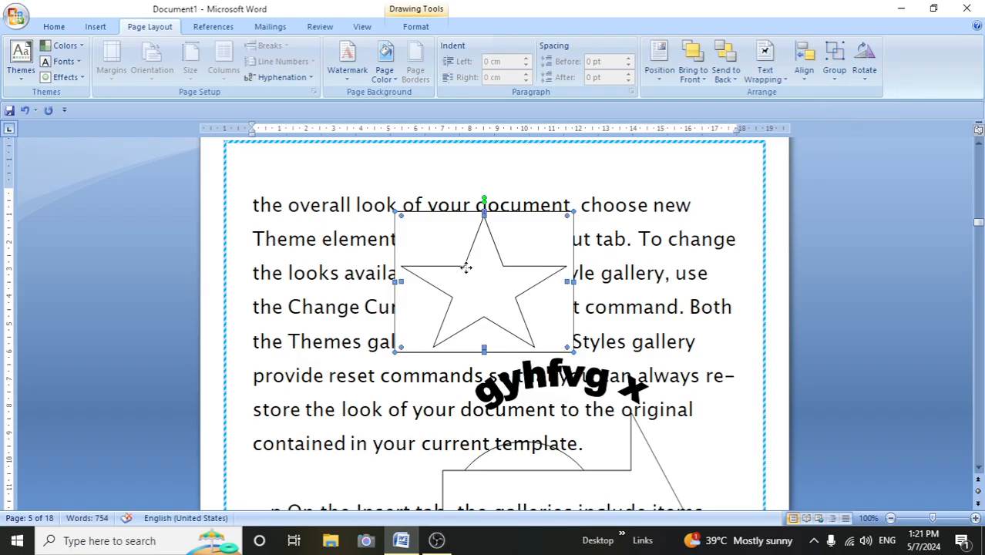
left_click_drag(438, 287, 473, 257)
left_click_drag(406, 371, 462, 293)
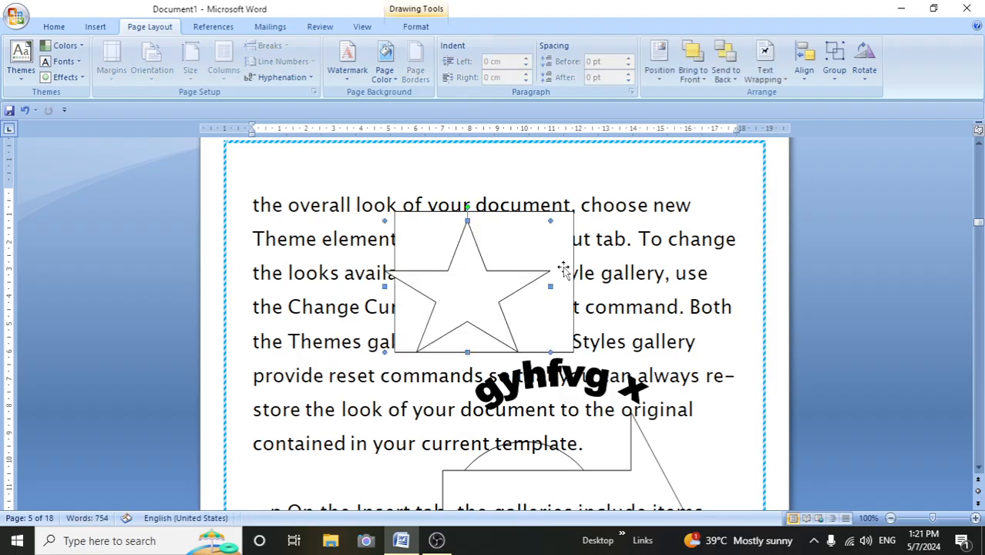
Regroup the star and the rectangle and move the group down so it overlaps the top of the WordArt.
left_click(833, 68)
left_click(851, 111)
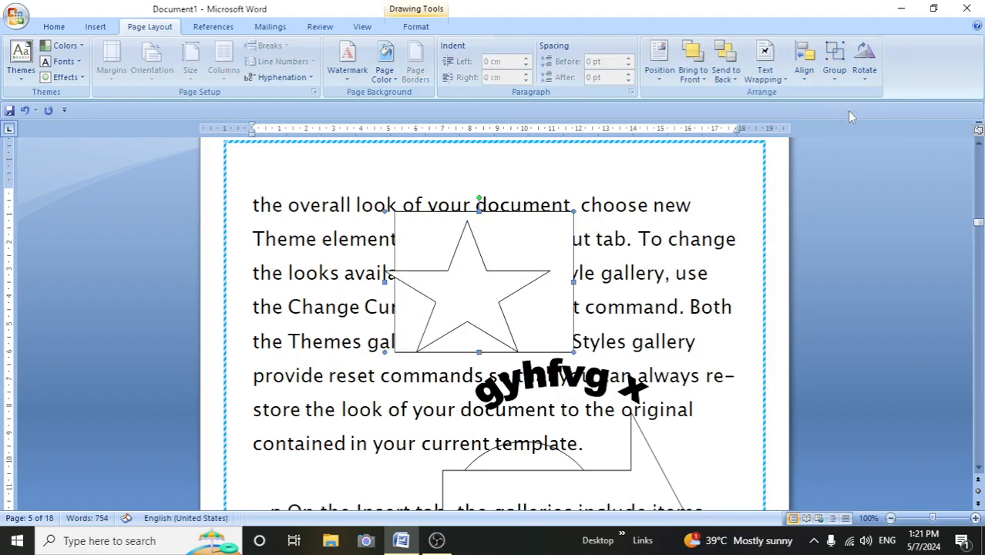
left_click_drag(484, 259, 395, 330)
left_click_drag(422, 297, 543, 259)
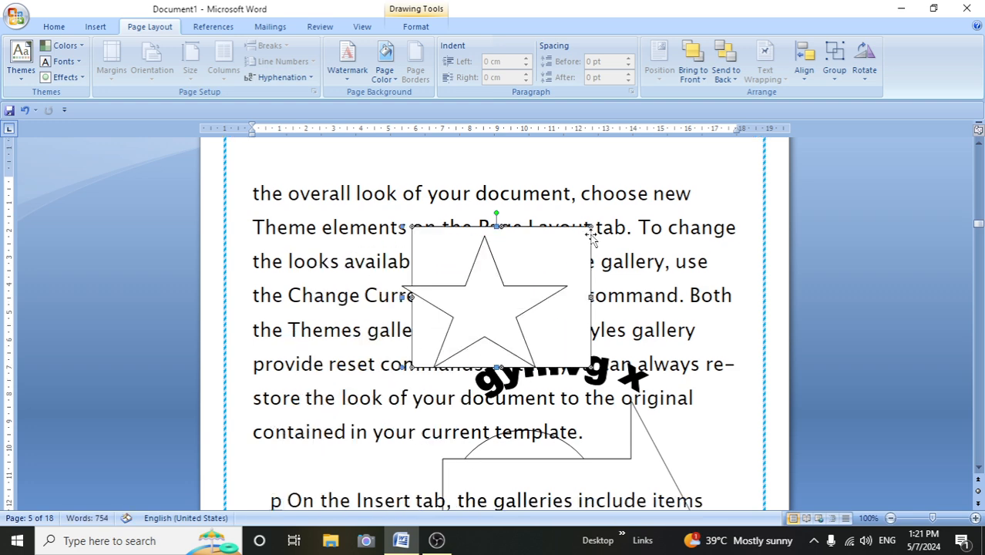
left_click(860, 79)
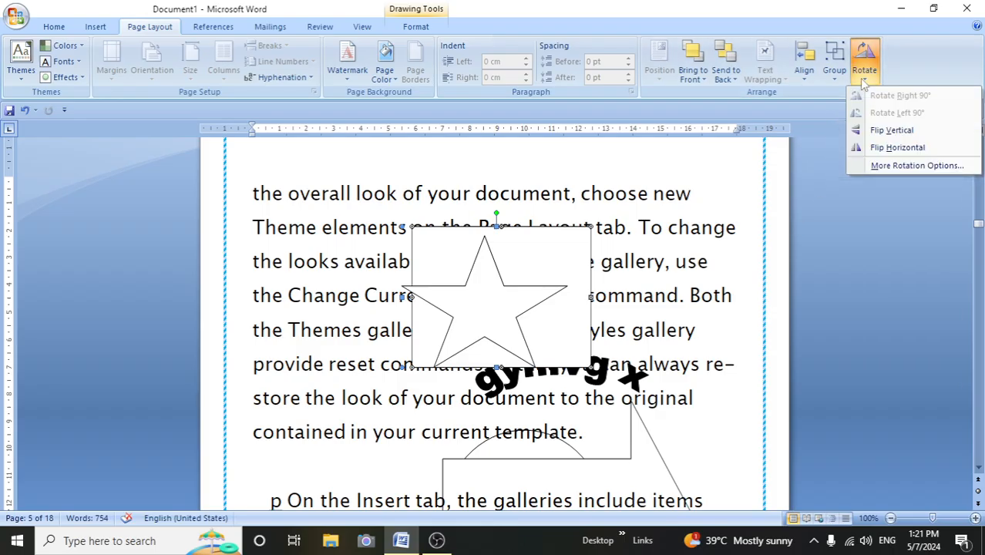
left_click(612, 500)
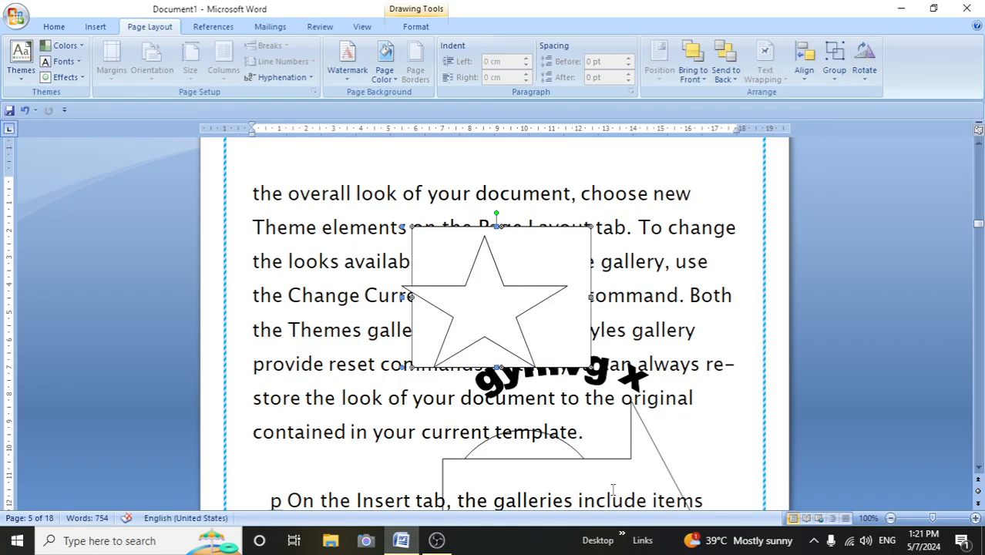
Ungroup the star and the rectangle and move both shapes together down over the WordArt.
left_click(649, 443)
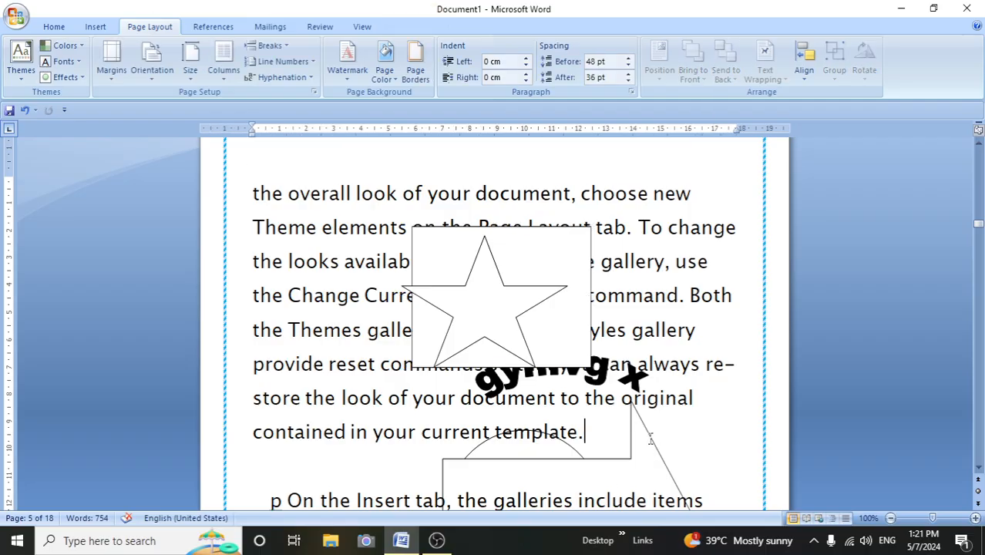
left_click(468, 333)
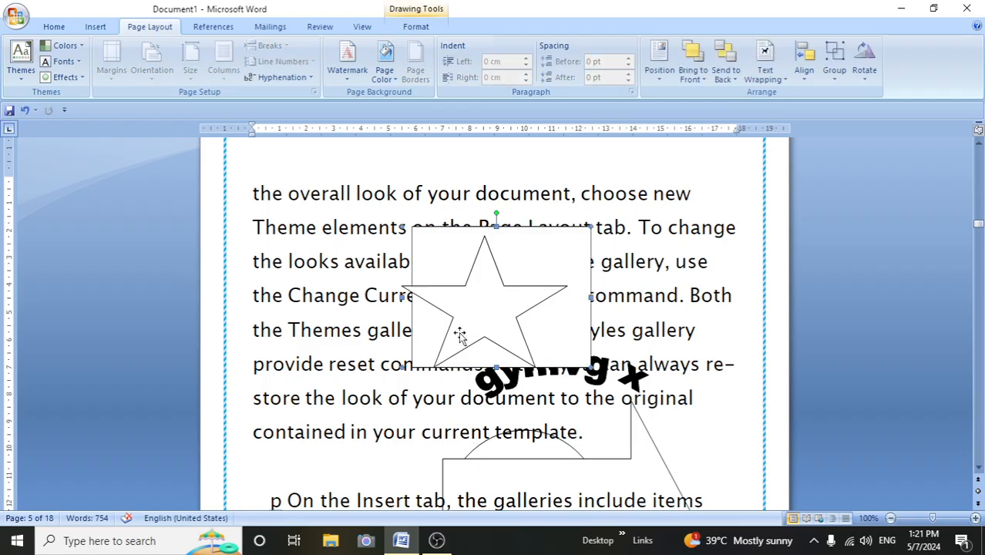
left_click(832, 74)
left_click(855, 128)
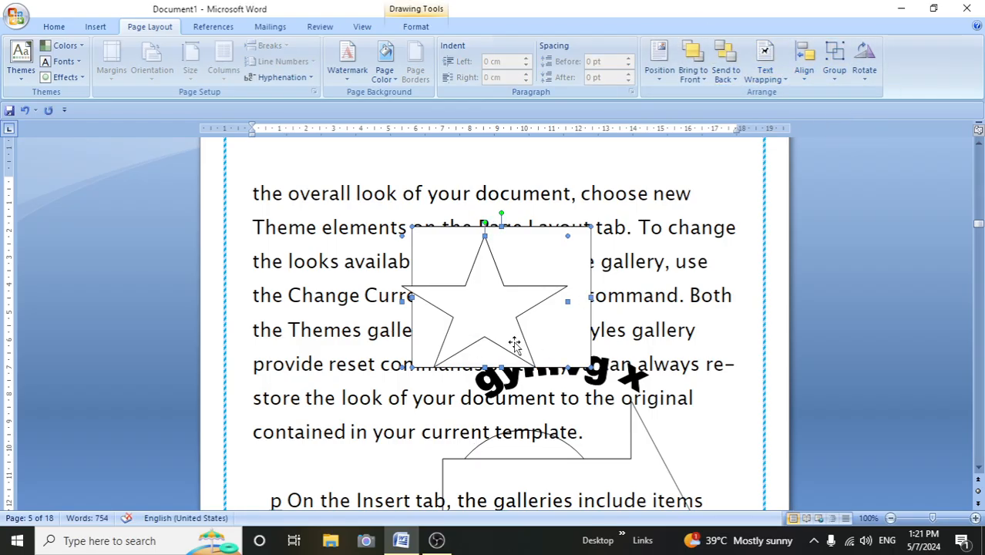
left_click_drag(583, 328, 571, 401)
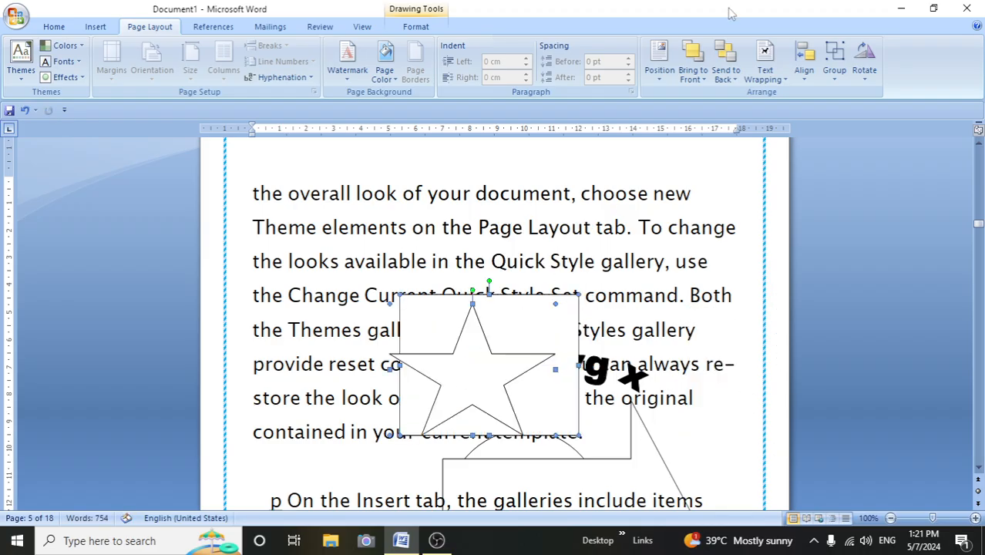
Deselect the shapes and separate them, moving the star up and to the left and the rectangle up and to the right.
left_click(830, 77)
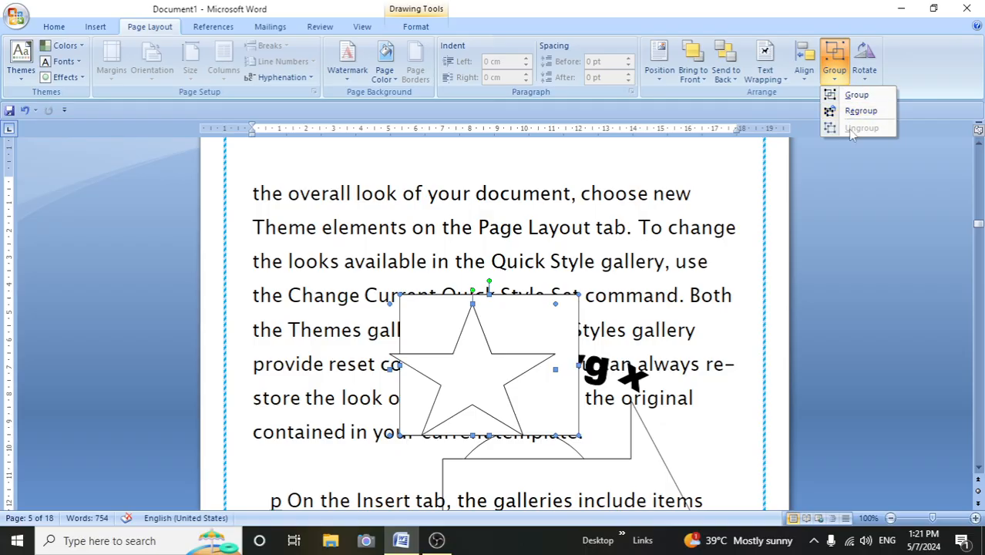
left_click(534, 355)
left_click(636, 327)
left_click_drag(483, 358, 460, 255)
left_click_drag(519, 351, 613, 314)
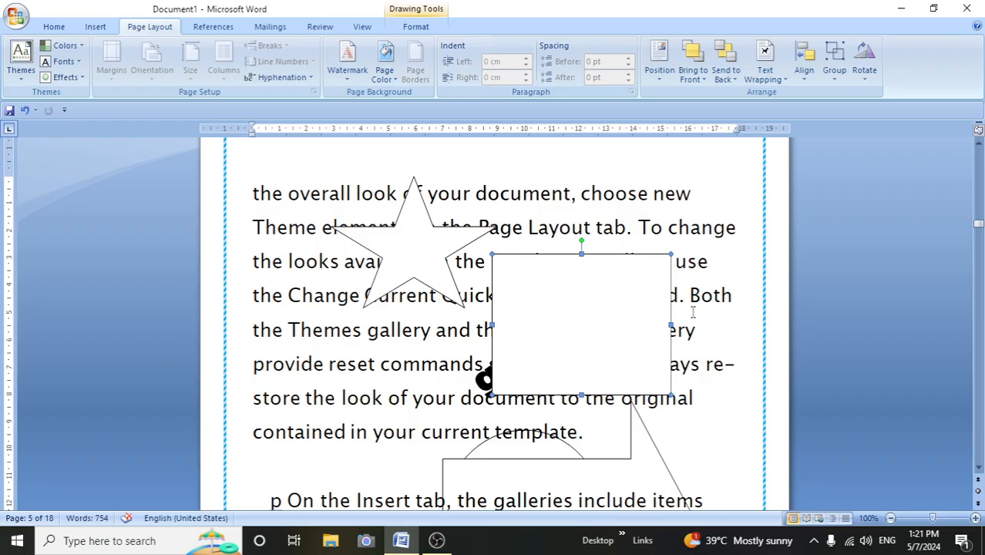
Rotate the star 90° to the right so one point faces the right margin.
left_click(411, 249)
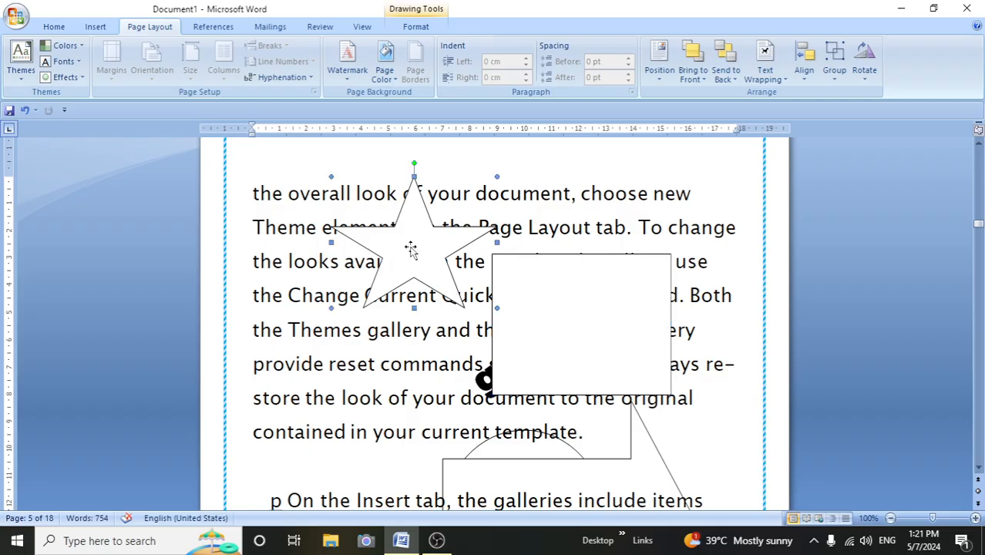
left_click(863, 63)
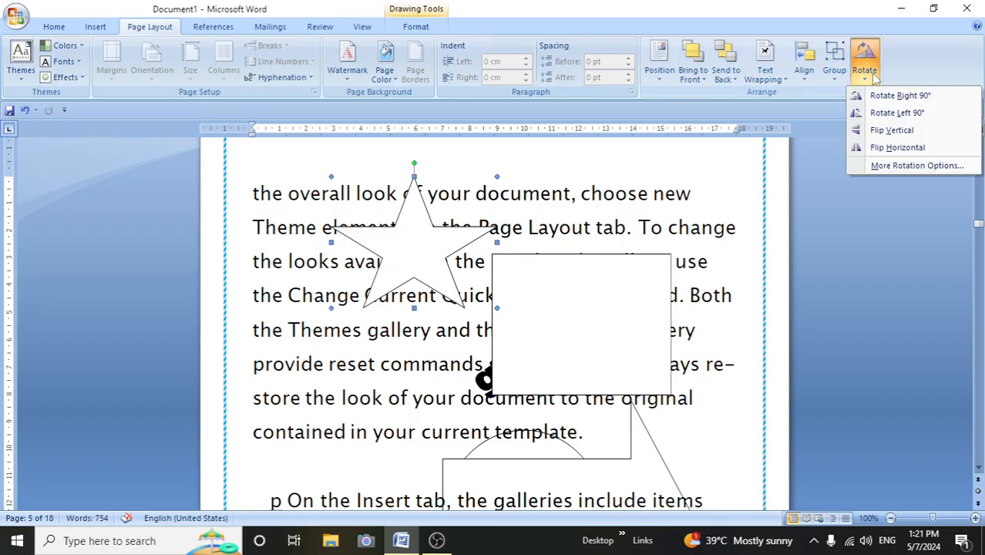
left_click(875, 96)
left_click(864, 63)
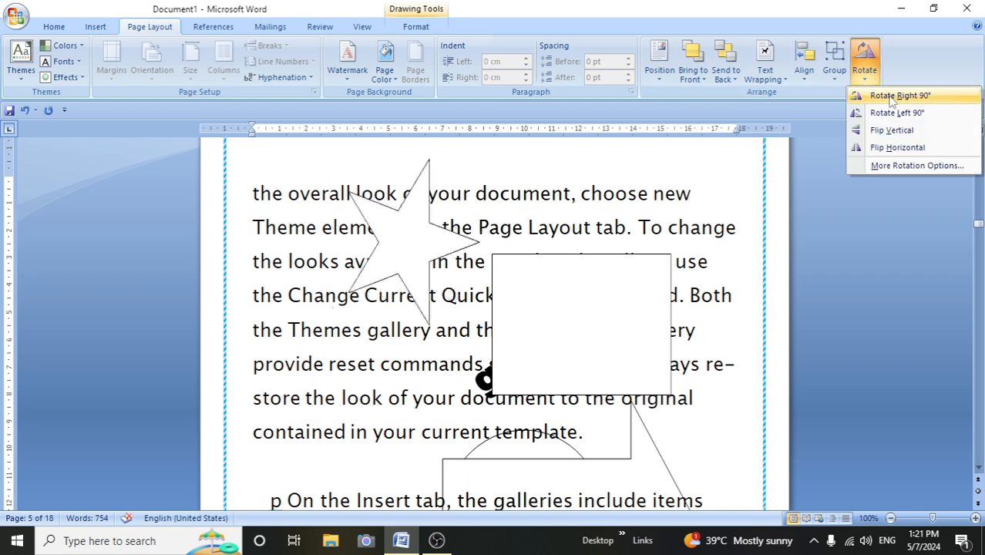
left_click(878, 95)
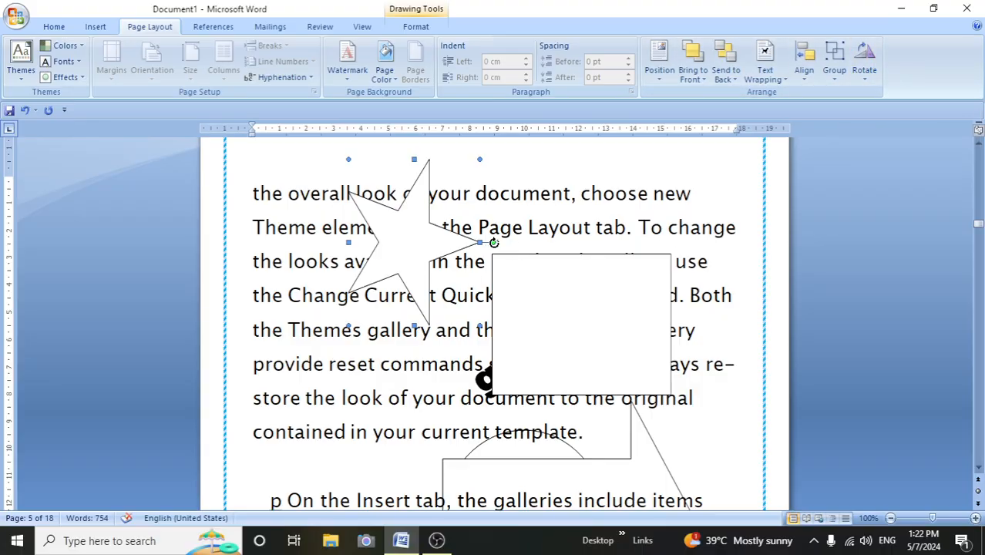
Rotate the star freehand back to nearly upright with a slight clockwise tilt, and move it onto the rectangle.
left_click_drag(493, 244, 416, 188)
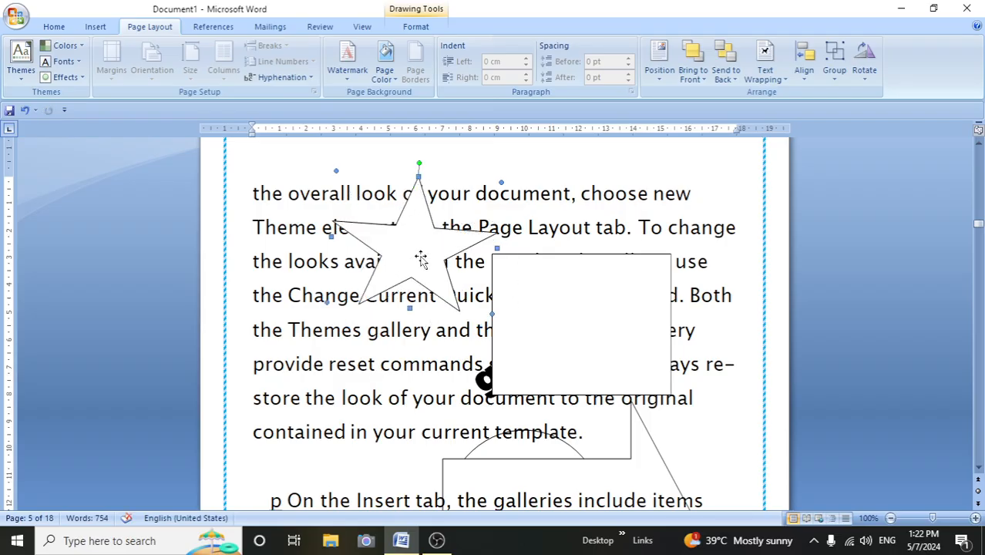
left_click_drag(408, 212, 576, 287)
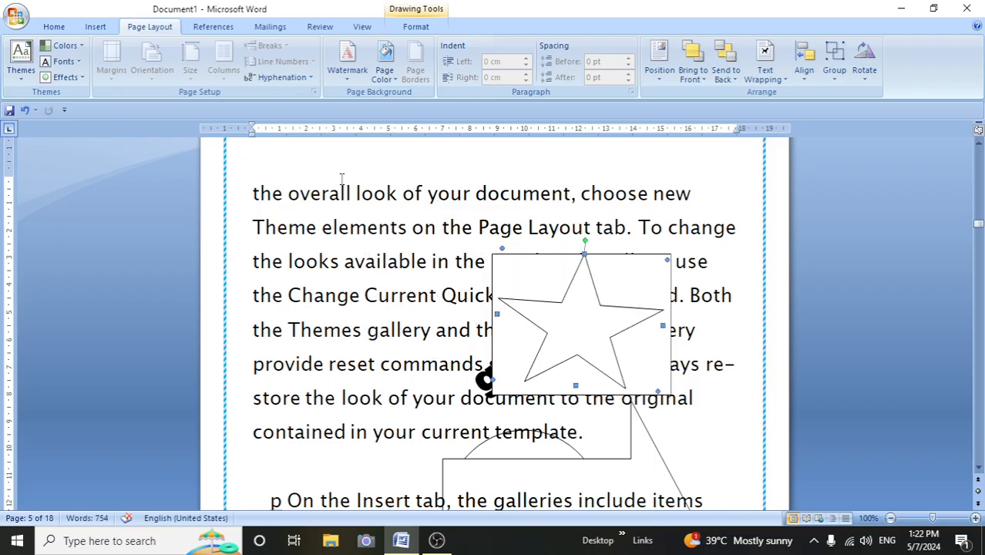